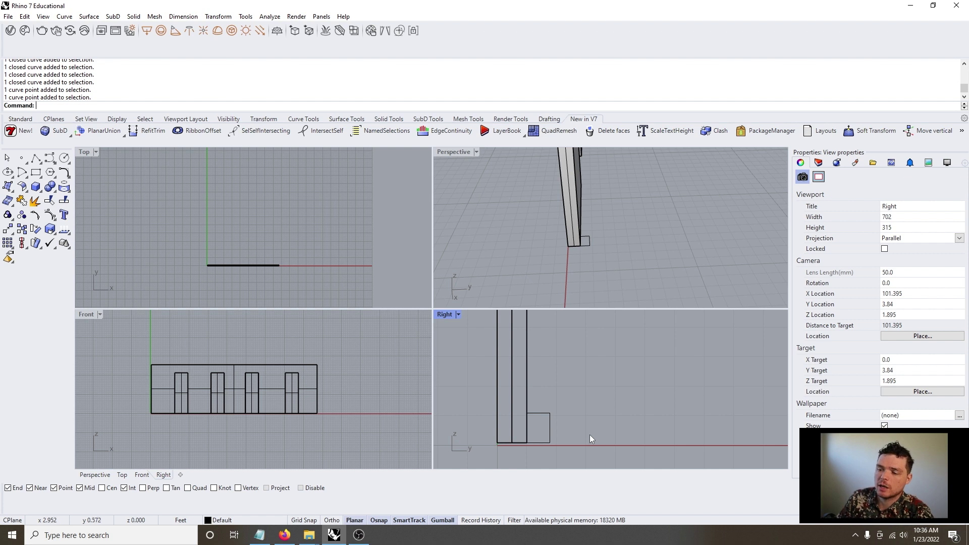
Extrude the small rectangular profile at the wall's base along the wall's full length.
left_click(551, 435)
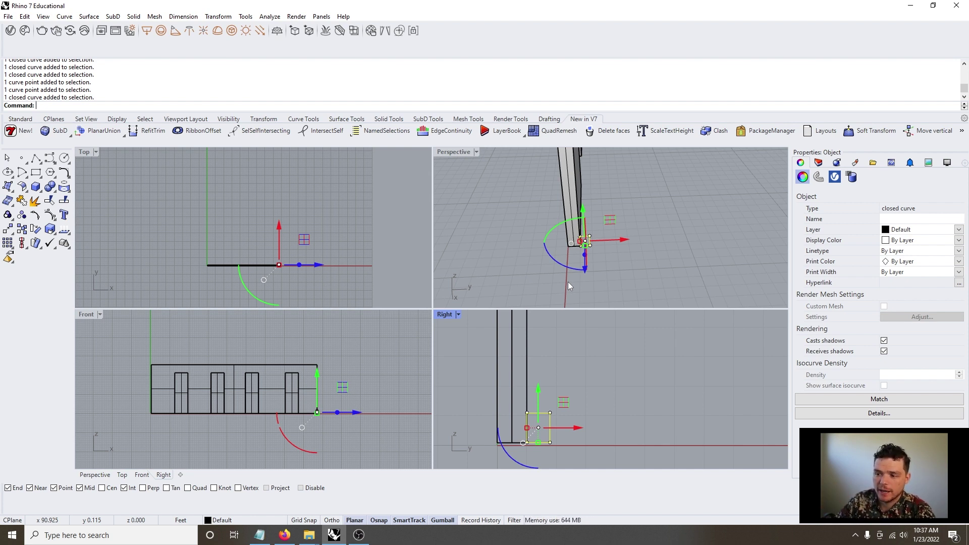
right_click_drag(644, 238, 534, 261)
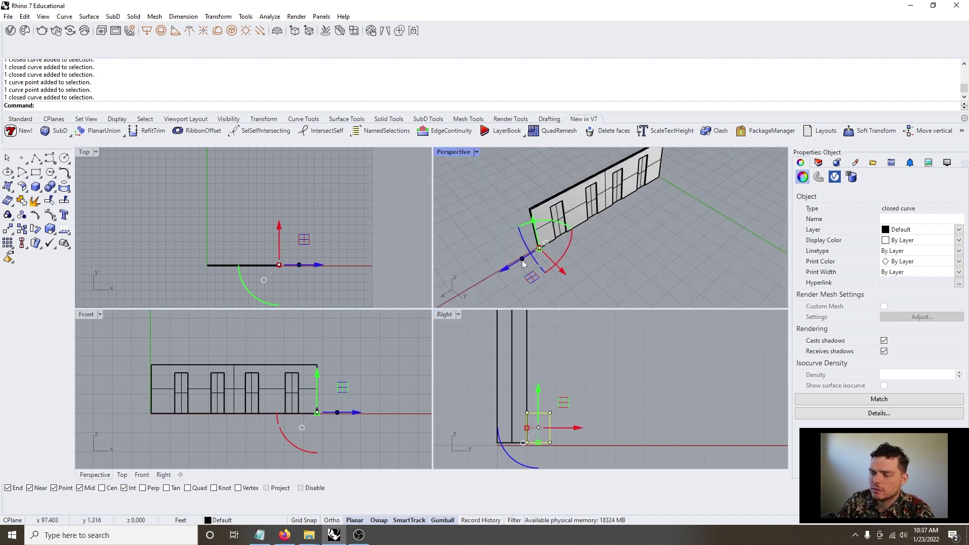
left_click_drag(523, 260, 665, 205)
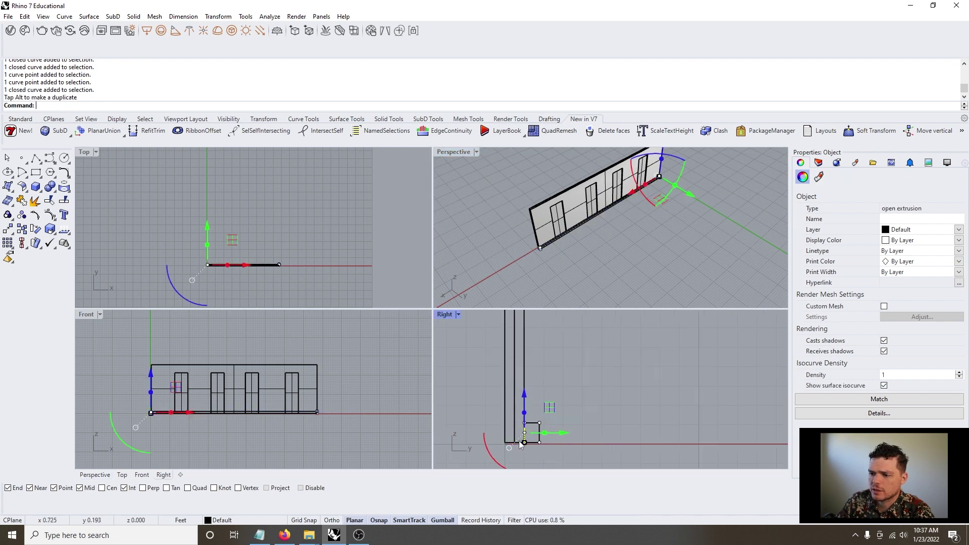
left_click(575, 451)
Combine the extruded bar and its profile curve at the wall's base into a block.
scroll(517, 435, "down", 3)
scroll(545, 253, "up", 10)
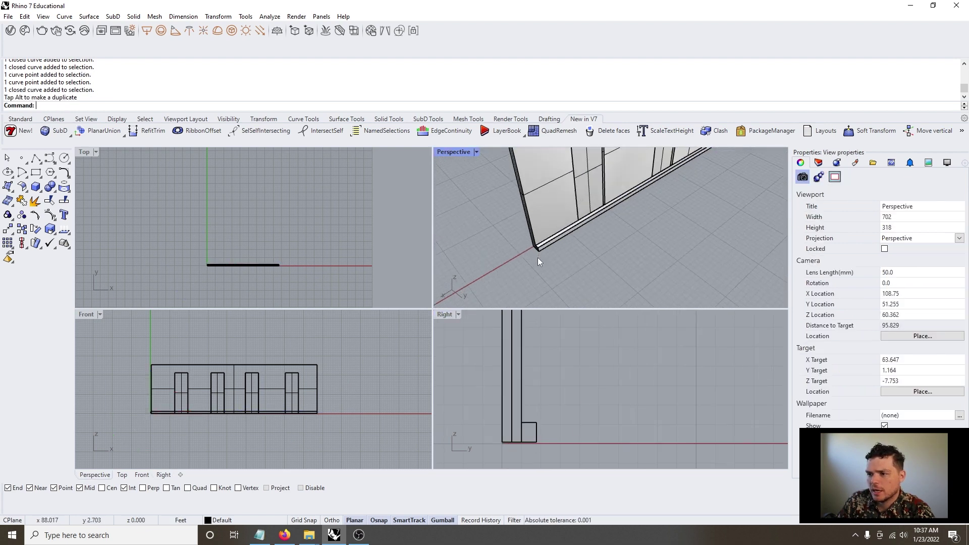
scroll(564, 247, "down", 10)
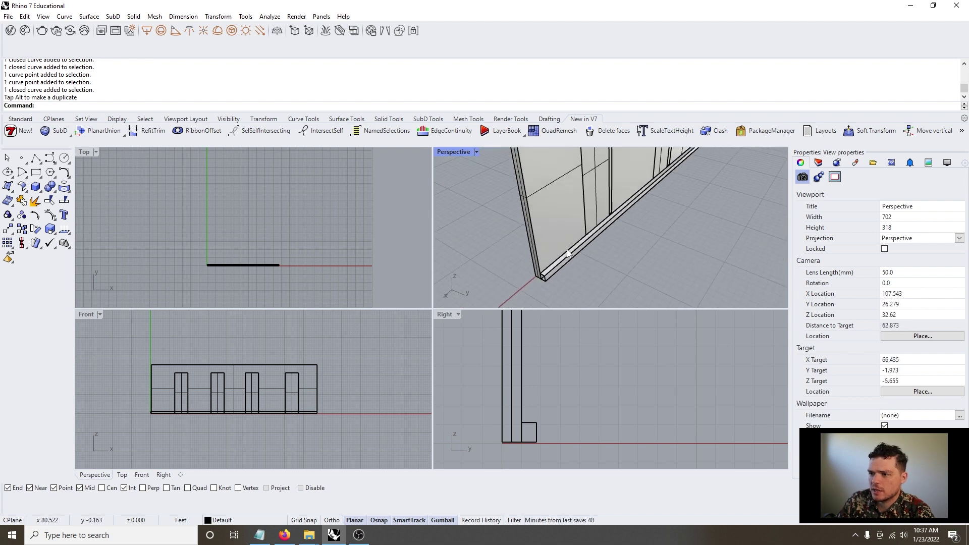
scroll(582, 232, "up", 4)
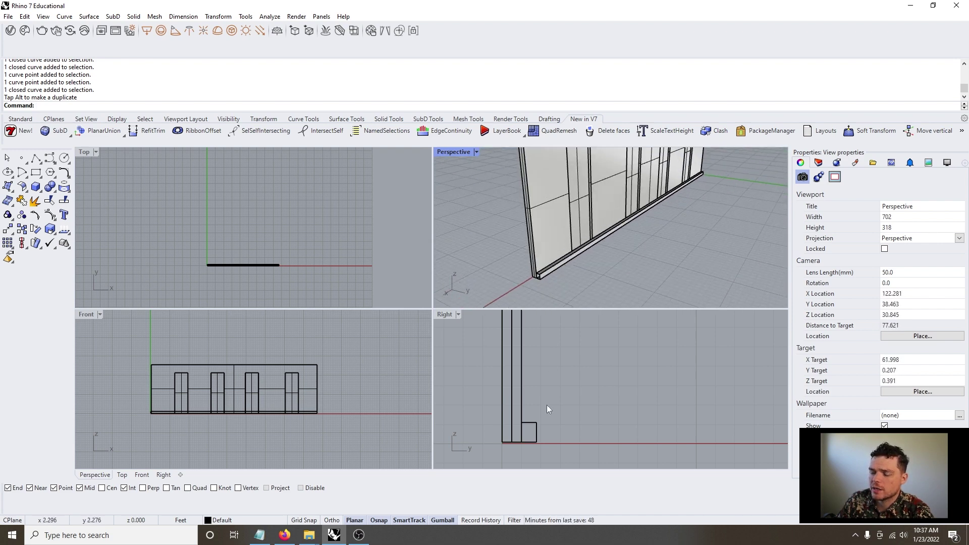
left_click_drag(562, 462, 526, 409)
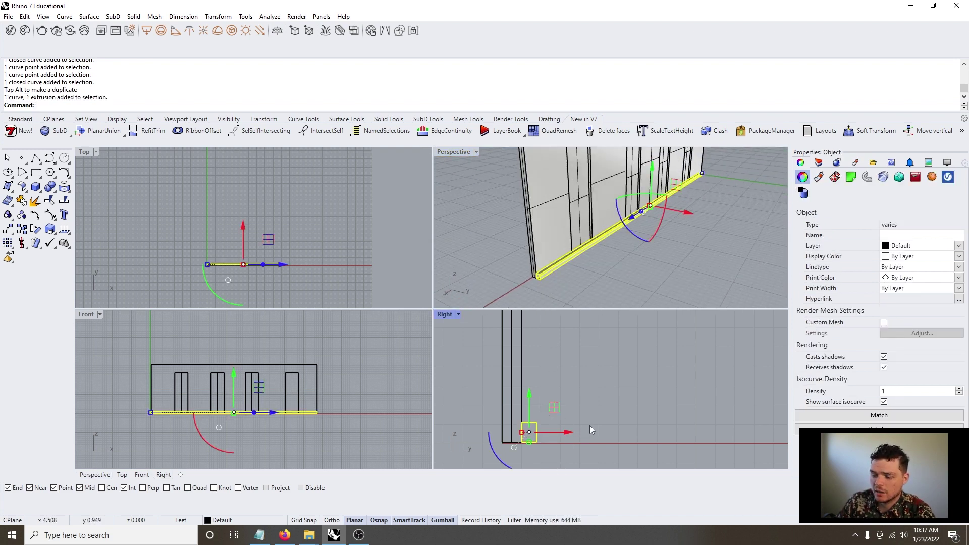
type("Bl")
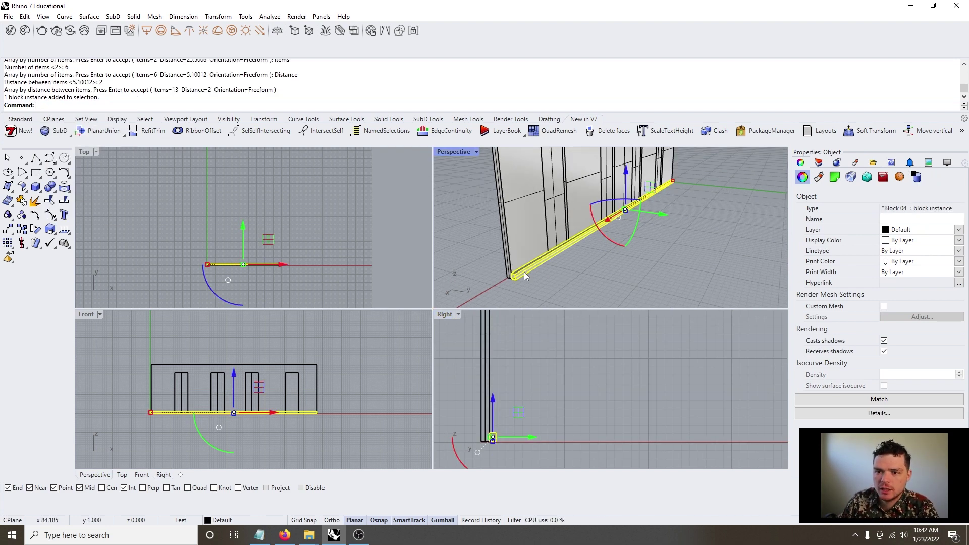
Array the bar block along the wall's vertical end edge with 6" between items.
left_click(11, 248)
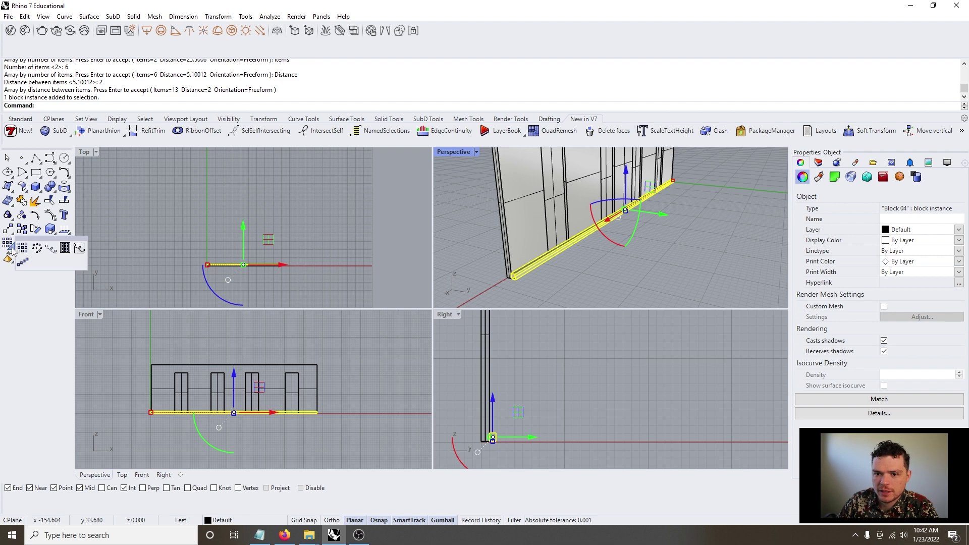
left_click(51, 247)
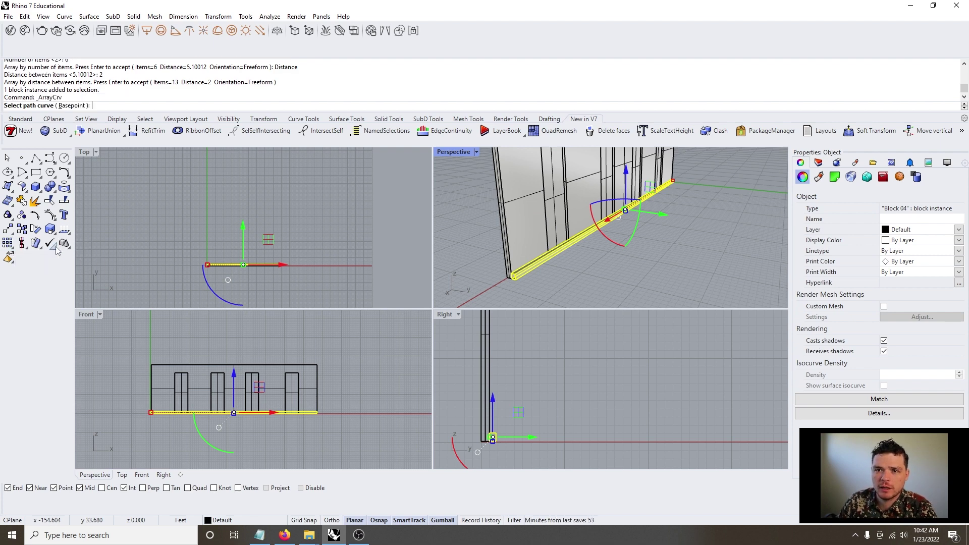
left_click(510, 260)
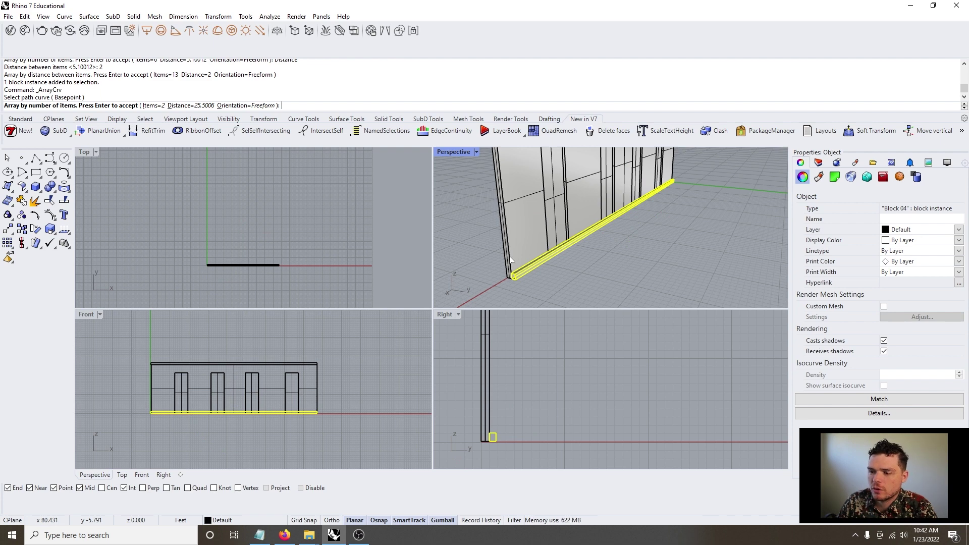
scroll(507, 217, "down", 3)
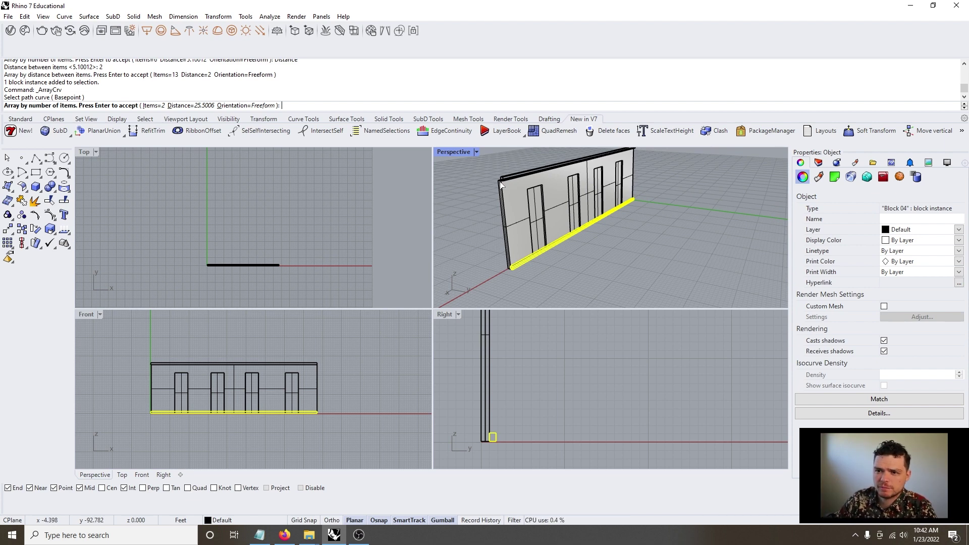
left_click(198, 106)
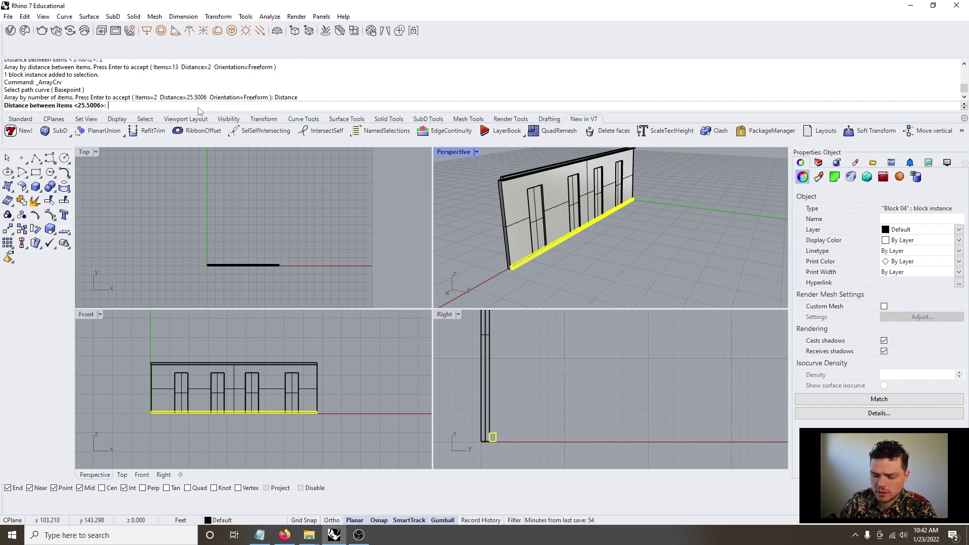
type("6\"")
key("Return")
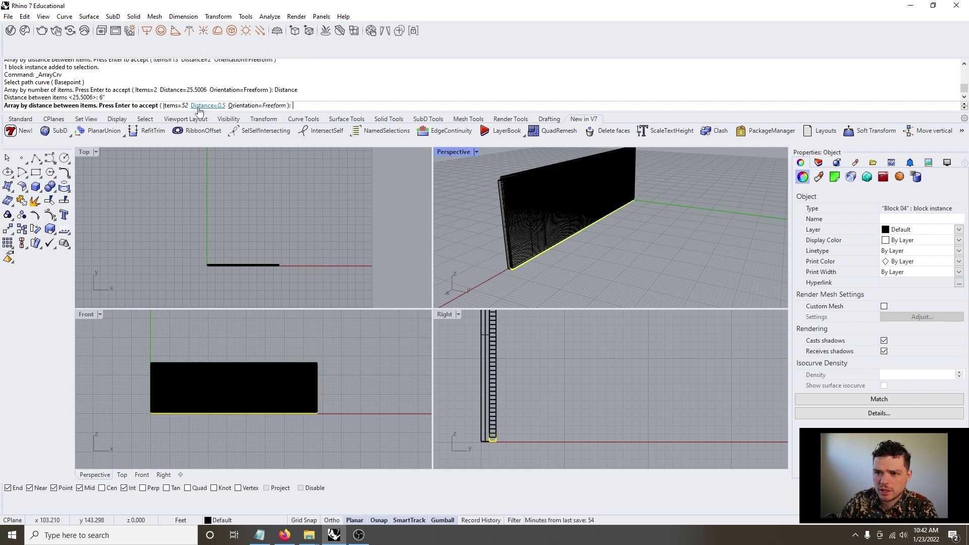
Change the distance between the arrayed bars to 1'.
scroll(478, 184, "up", 5)
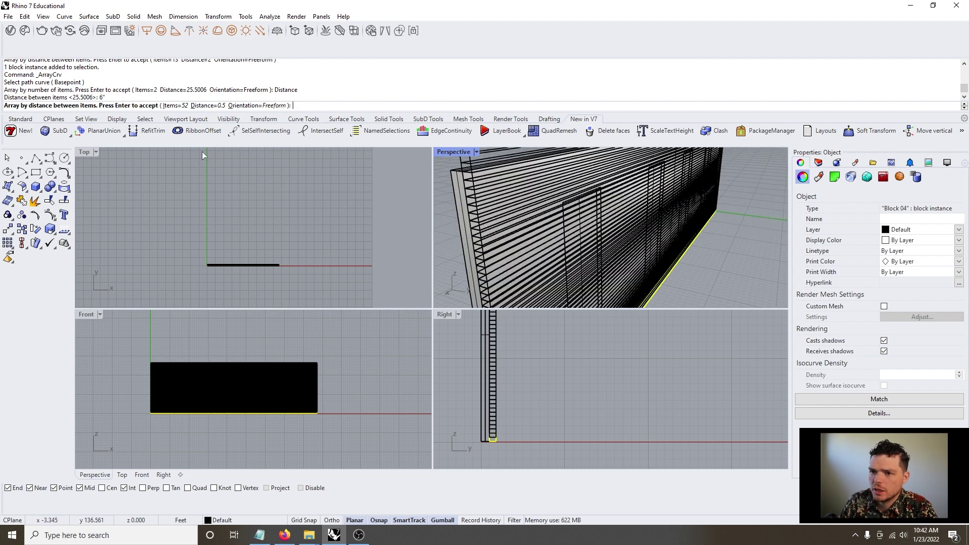
left_click(204, 106)
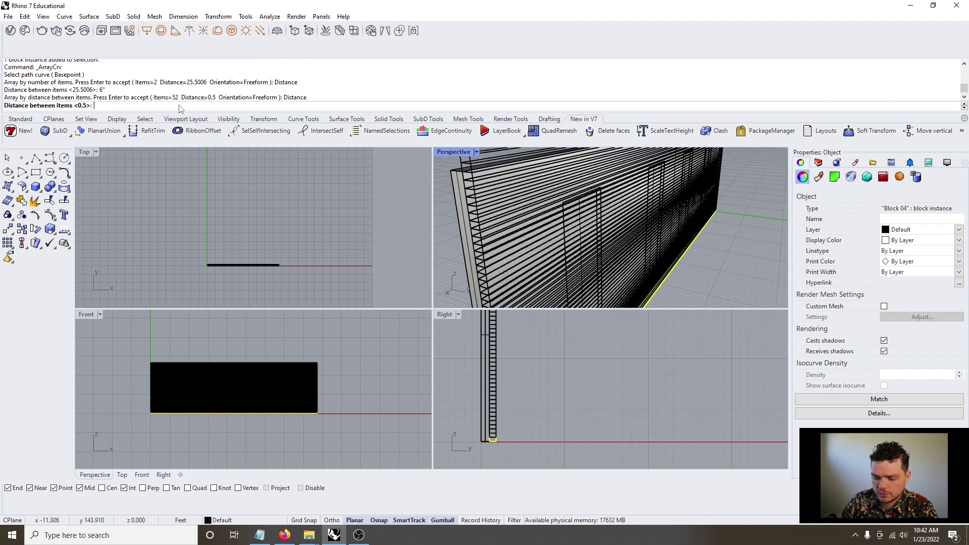
type("1'")
key("Return")
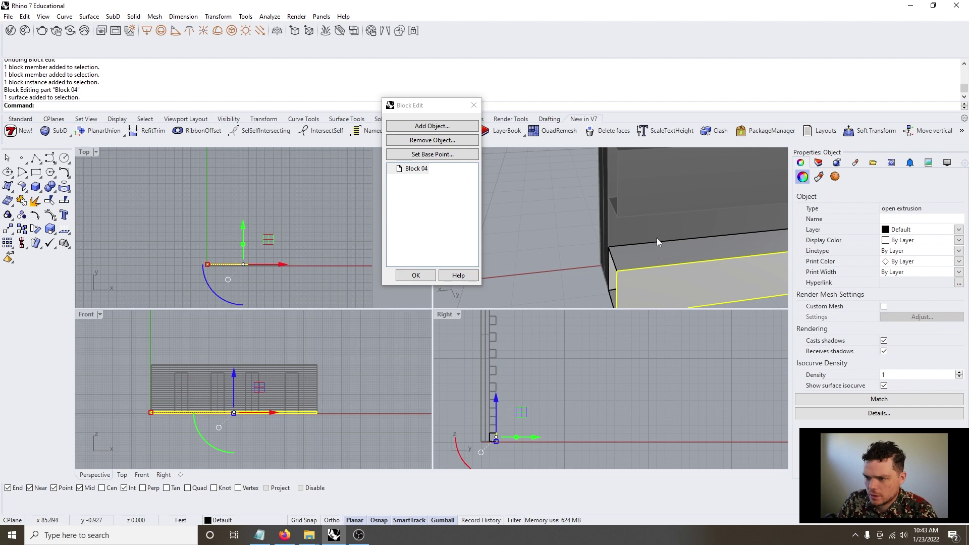
Start a one-dimensional scale on the front surface of the bar inside Block 04 and finish the block edit.
type("Scale1D")
key("Return")
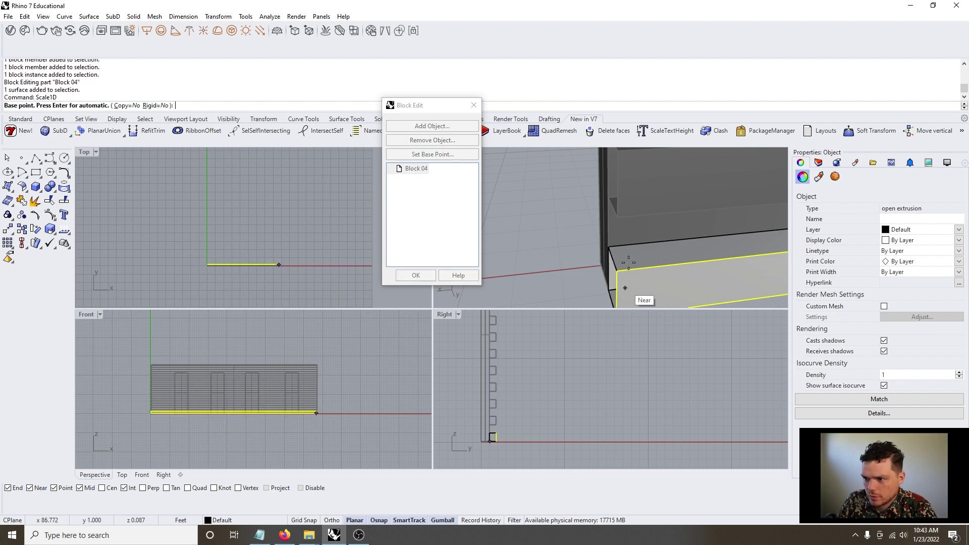
scroll(626, 262, "down", 3)
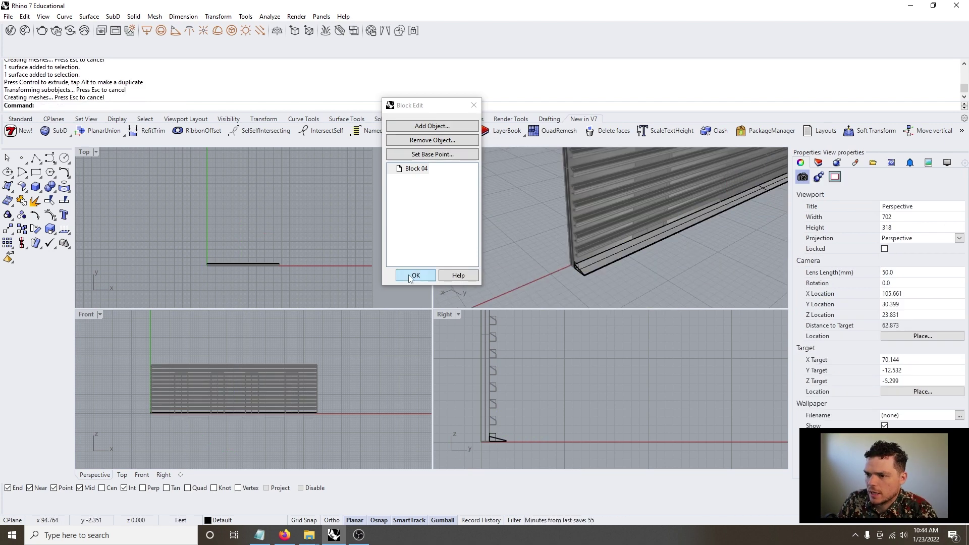
left_click(416, 275)
Edit Block 04, shortening the wedge-shaped bar to about the opening's width and placing it at the base of the nearest opening.
scroll(516, 259, "down", 3)
right_click_drag(569, 262, 646, 225)
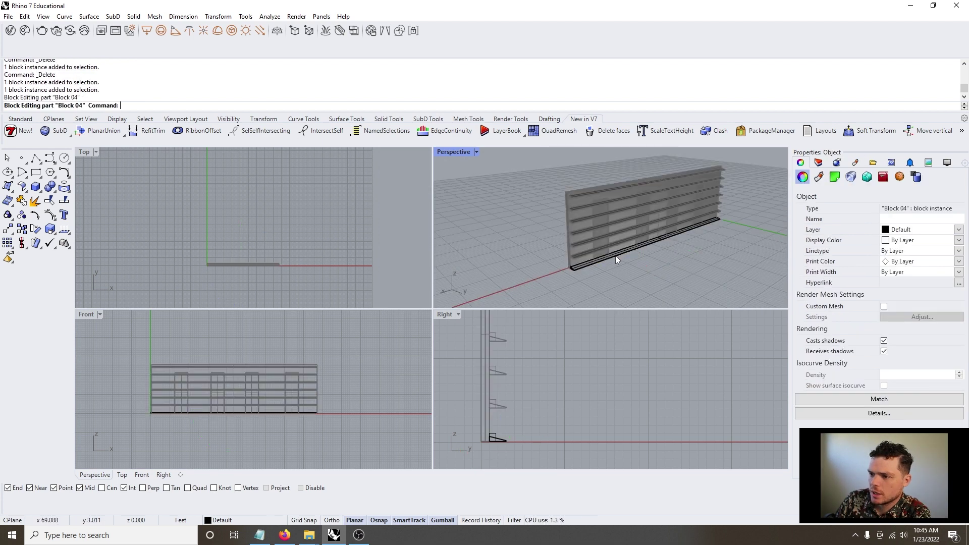
double_click(616, 255)
left_click_drag(721, 218, 685, 231)
left_click_drag(634, 248, 571, 269)
scroll(631, 250, "up", 7)
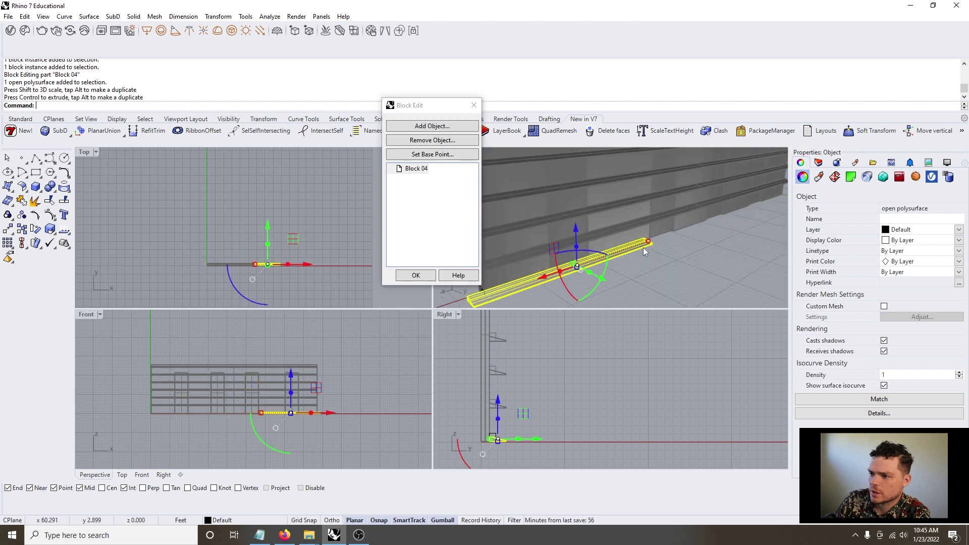
left_click_drag(649, 241, 604, 257)
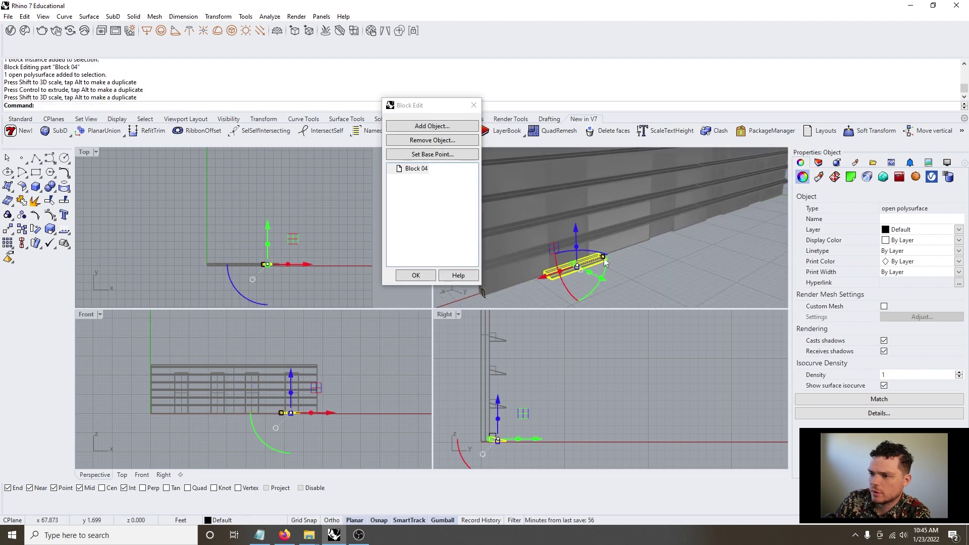
left_click(416, 275)
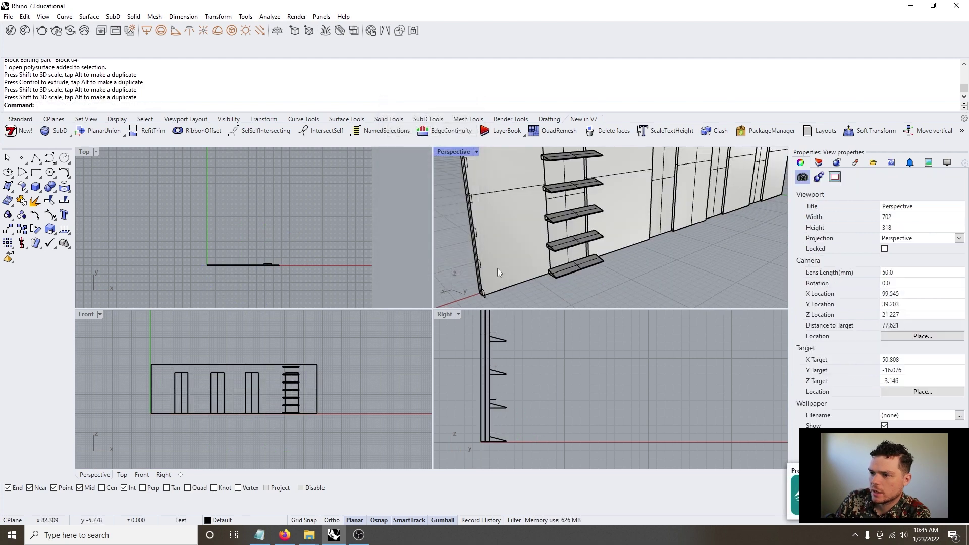
Paste two copies of the six-slat stack and move them onto the next two openings along the wall.
scroll(498, 268, "down", 7)
scroll(540, 276, "up", 2)
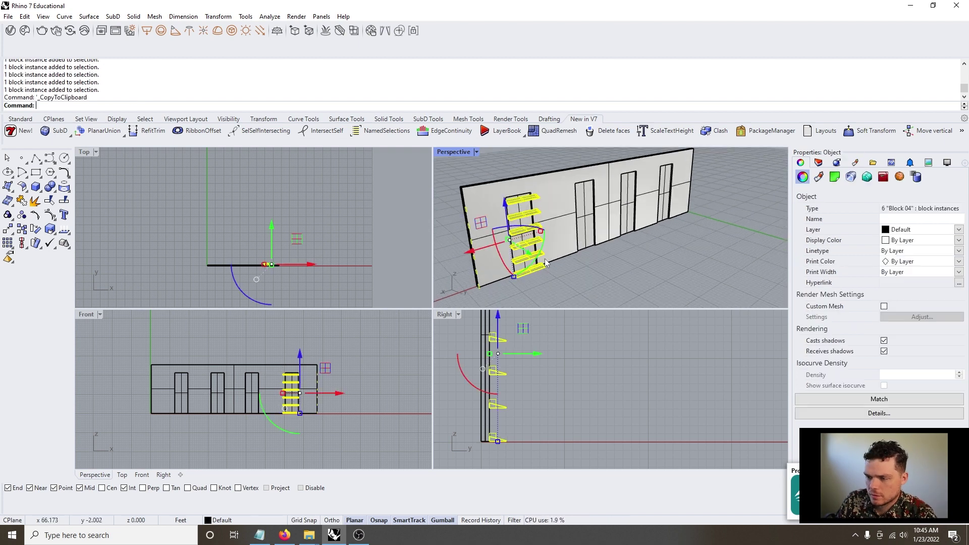
key("ctrl+v")
left_click_drag(466, 260, 550, 251)
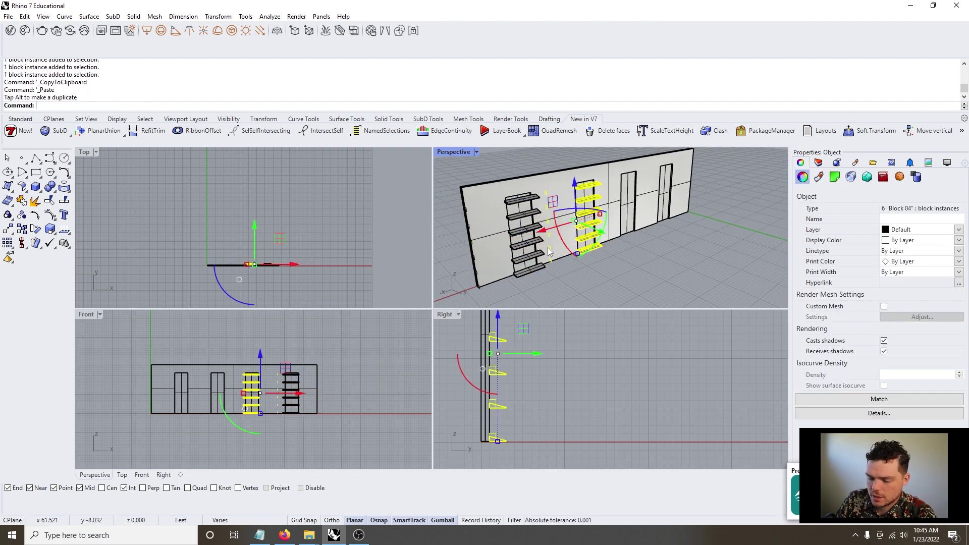
key("ctrl+v")
left_click_drag(470, 256, 606, 220)
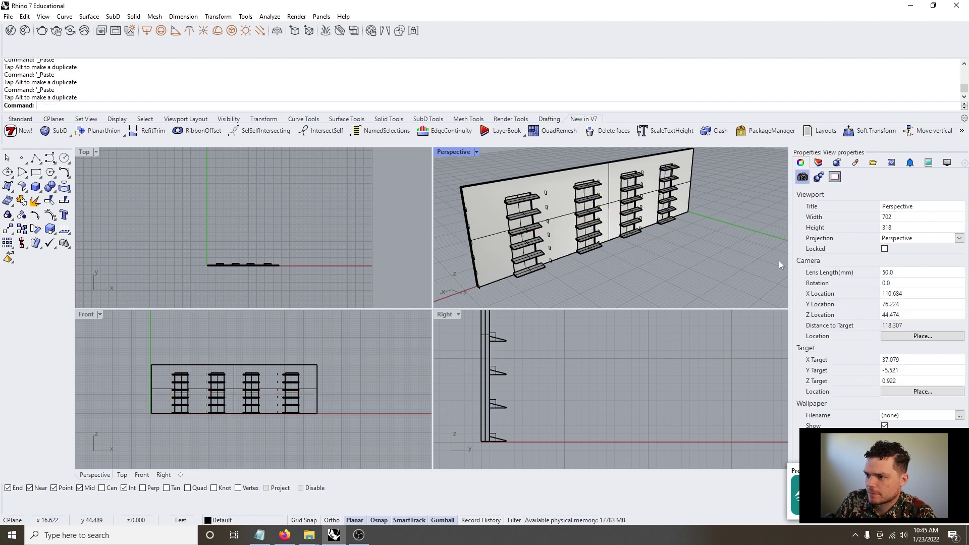
scroll(563, 268, "up", 2)
left_click(563, 268)
scroll(562, 268, "up", 2)
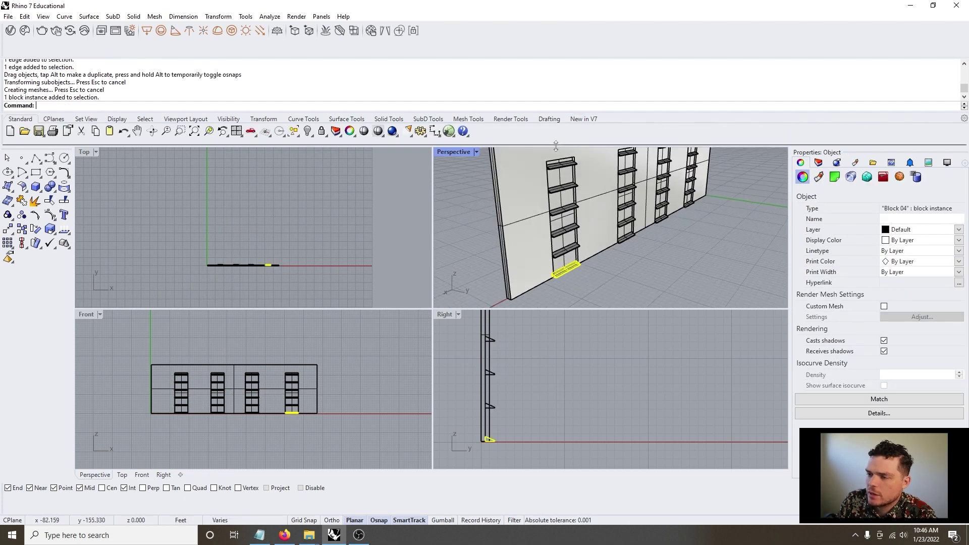
left_click(573, 259)
left_click(605, 265)
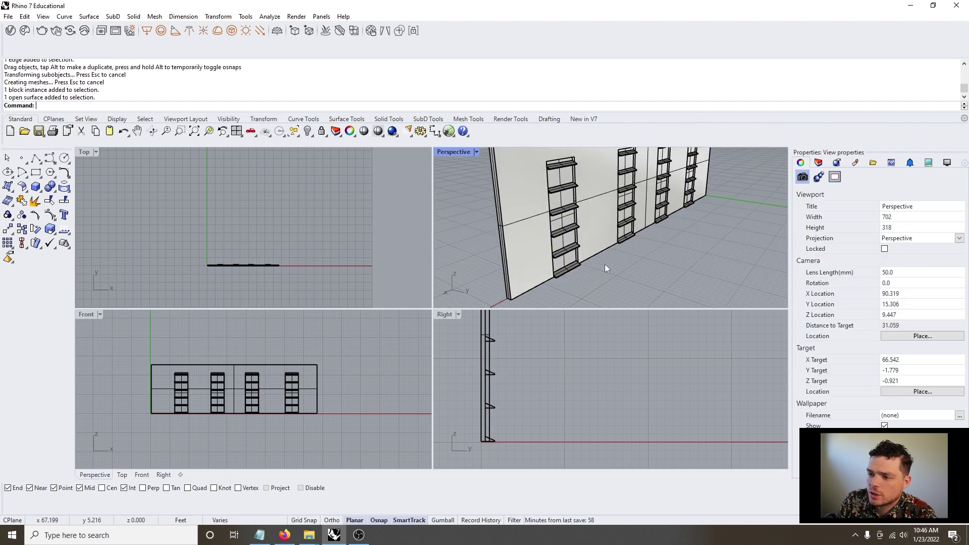
Delete the slats above the bottom one on the opening nearest the wall's front end.
left_click(571, 255)
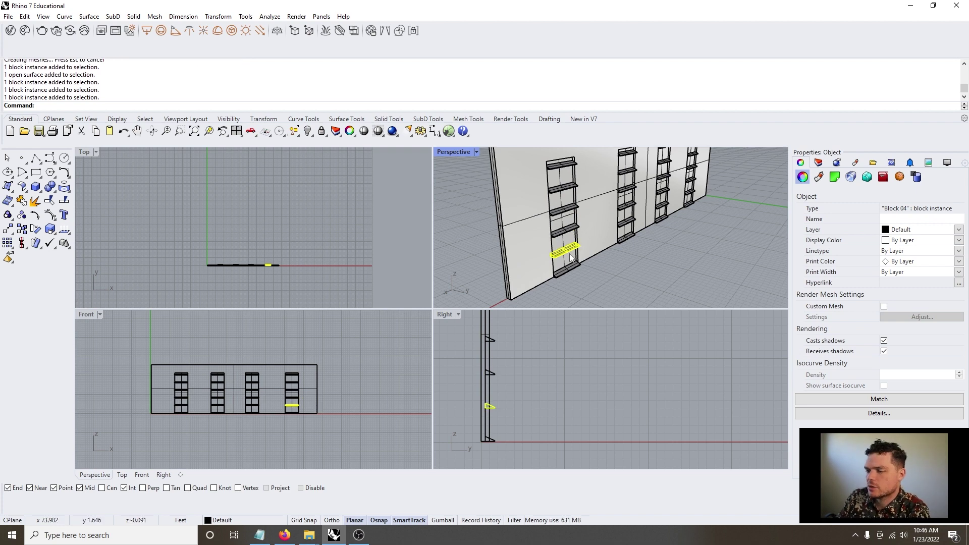
key("Delete")
left_click(568, 233)
key("Delete")
left_click(566, 211)
key("Delete")
left_click(564, 188)
key("Delete")
left_click(564, 166)
Delete the slats above the bottom one on the second opening.
left_click(621, 227)
key("Delete")
left_click(627, 204)
key("Delete")
left_click(635, 172)
key("Delete")
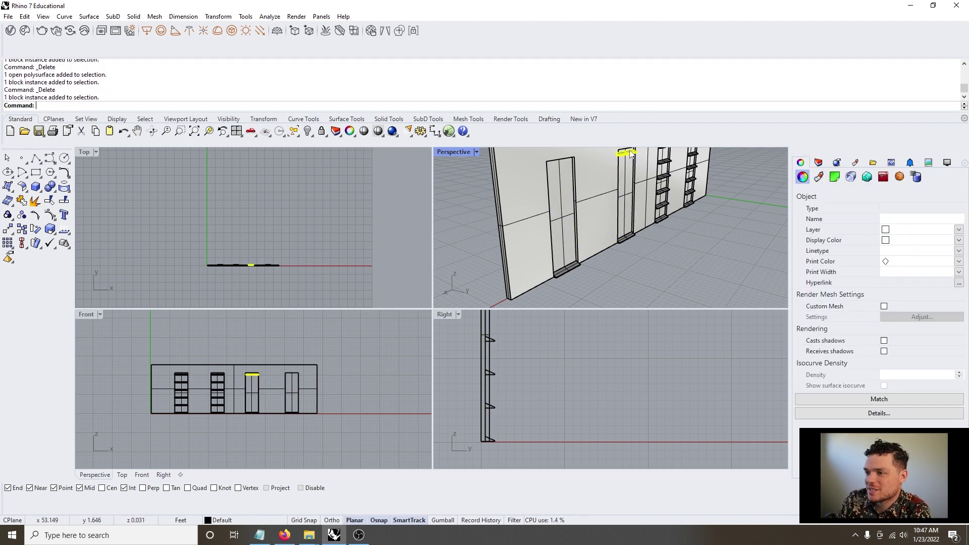
left_click(631, 154)
scroll(516, 238, "down", 3)
key("Delete")
Delete the slats below the top one on the third opening.
scroll(555, 248, "up", 5)
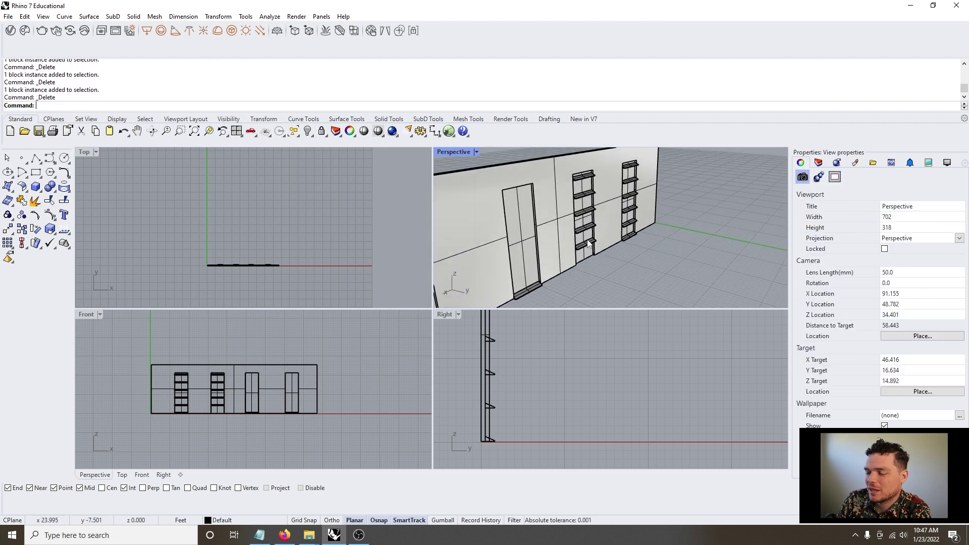
left_click(589, 243)
key("Delete")
left_click(588, 232)
key("Delete")
left_click(589, 208)
key("Delete")
left_click(591, 197)
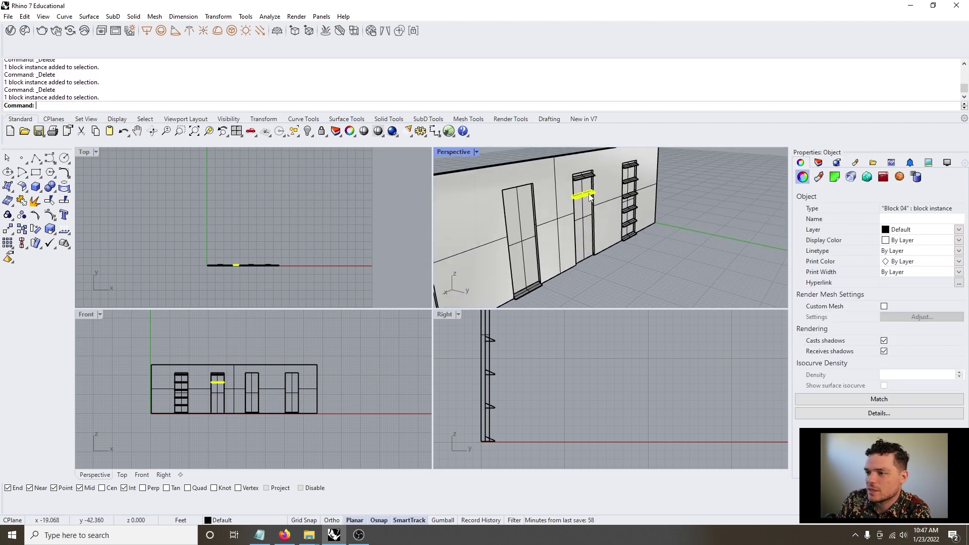
key("Delete")
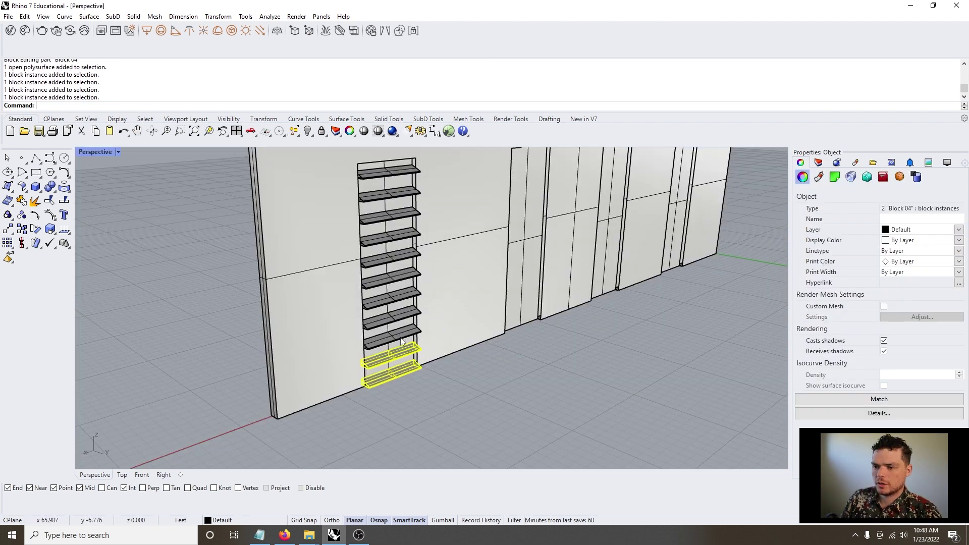
Combine all the slats stacked in the opening nearest the wall's front end into one block.
left_click(401, 337, "shift")
left_click(403, 318, "shift")
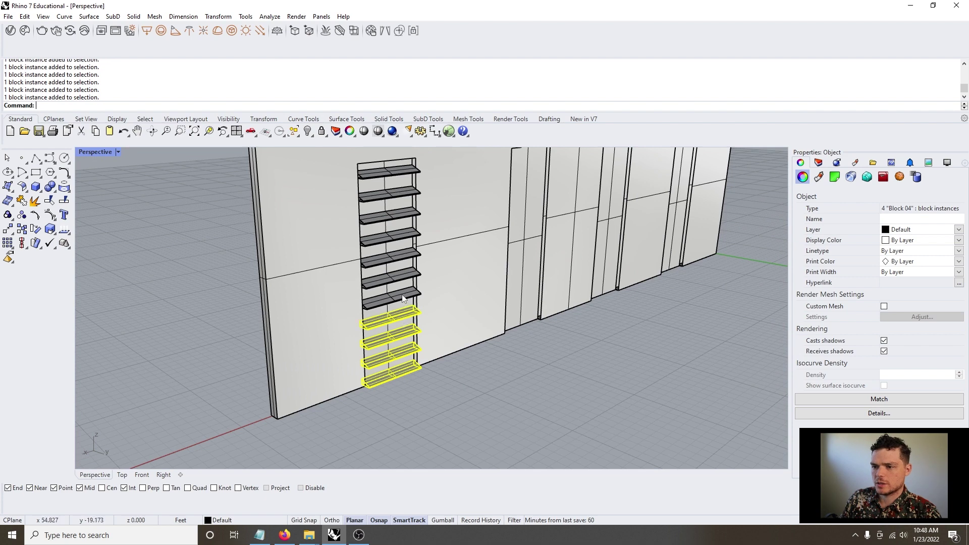
left_click(403, 298, "shift")
left_click(403, 280, "shift")
left_click(403, 257, "shift")
left_click(402, 237, "shift")
left_click(402, 219, "shift")
left_click(396, 194, "shift")
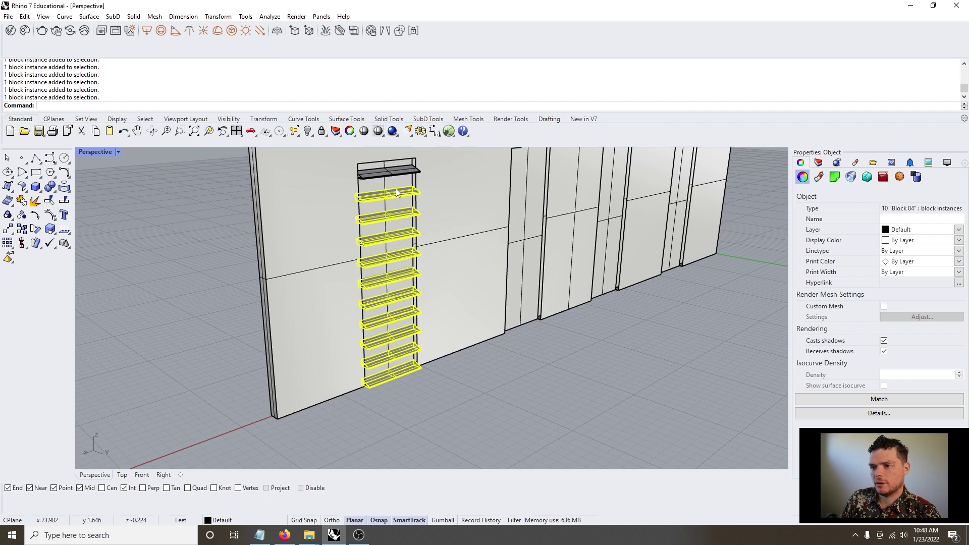
left_click(395, 176, "shift")
scroll(319, 383, "down", 2)
type("Block")
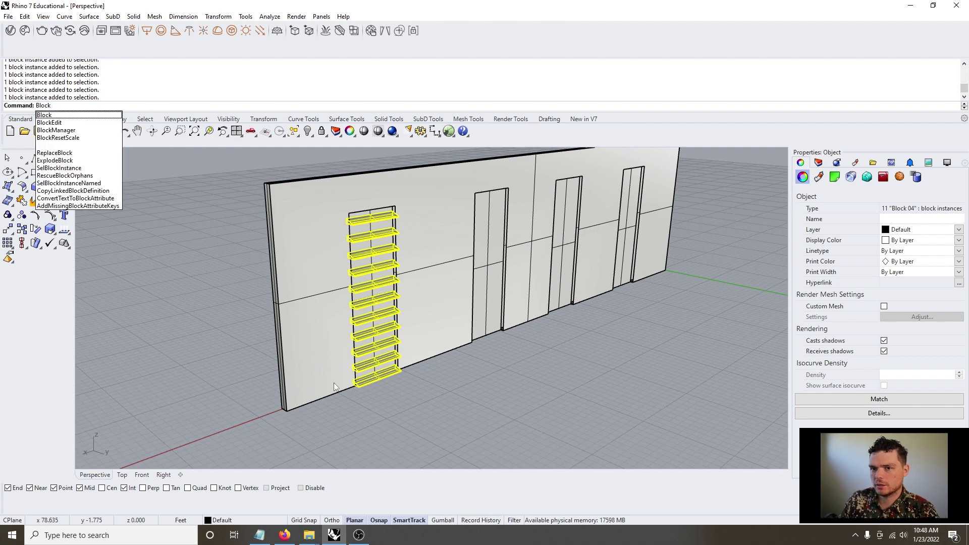
key("Return")
scroll(369, 398, "up", 3)
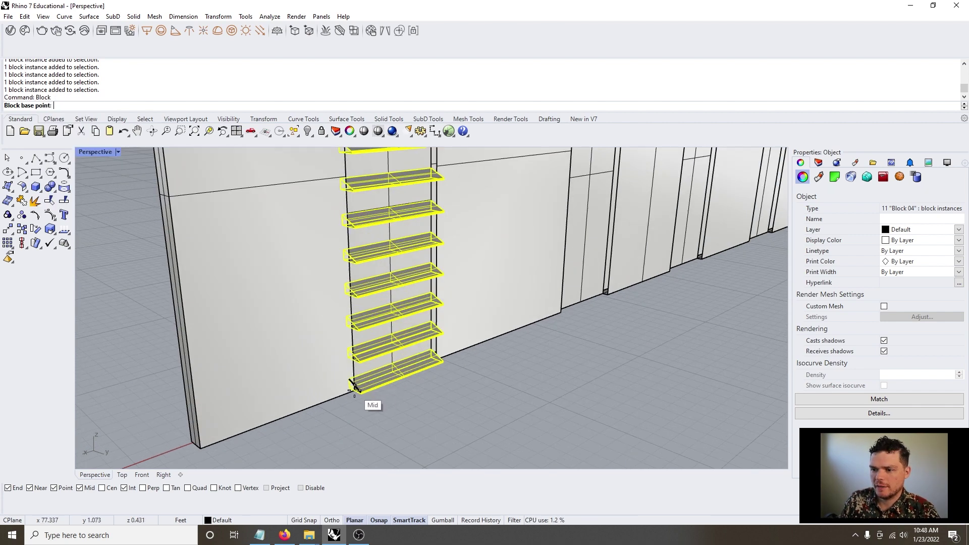
scroll(433, 356, "up", 5)
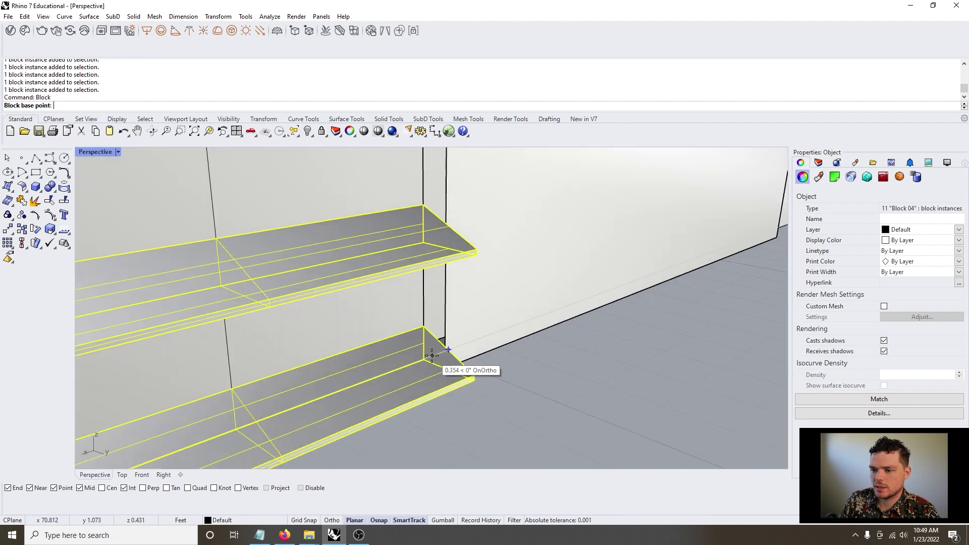
Move the pasted copy of the slat-stack block into the second opening and set the perspective view to Shaded display.
scroll(445, 347, "down", 10)
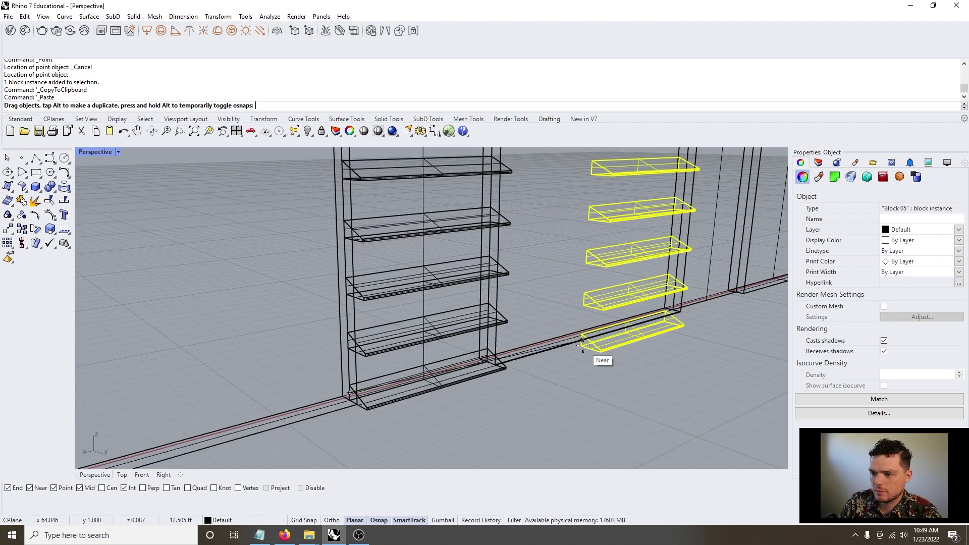
left_click_drag(581, 358, 676, 313)
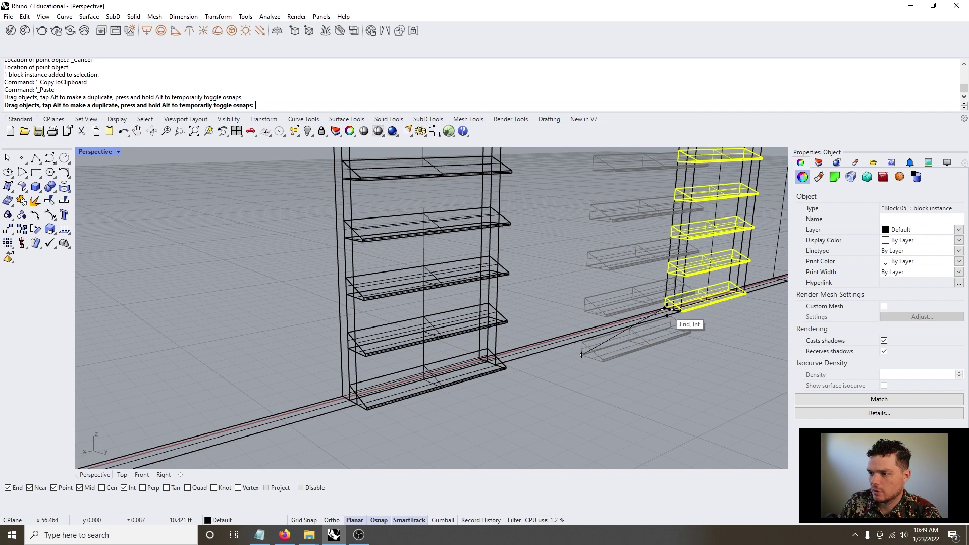
scroll(532, 349, "down", 10)
key("Escape")
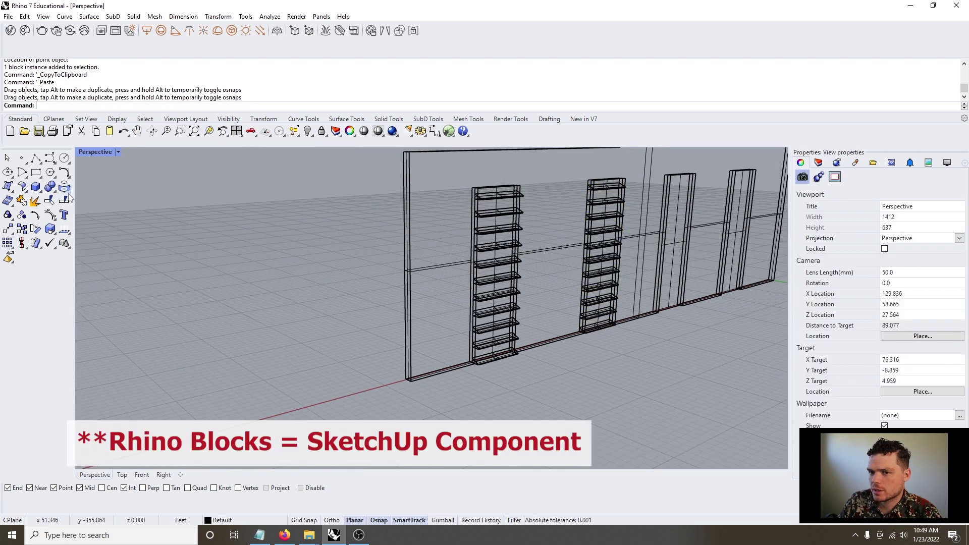
left_click(118, 152)
left_click(144, 146)
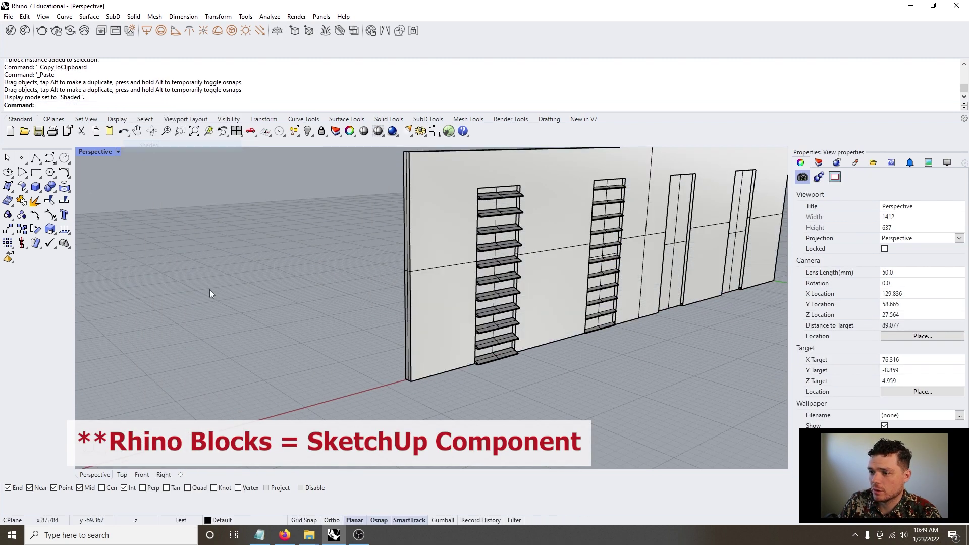
Edit the slat-stack block from the first opening, delete three of its nested slats, and finish the block edit.
scroll(210, 289, "down", 4)
right_click_drag(404, 282, 425, 289)
left_click(378, 368)
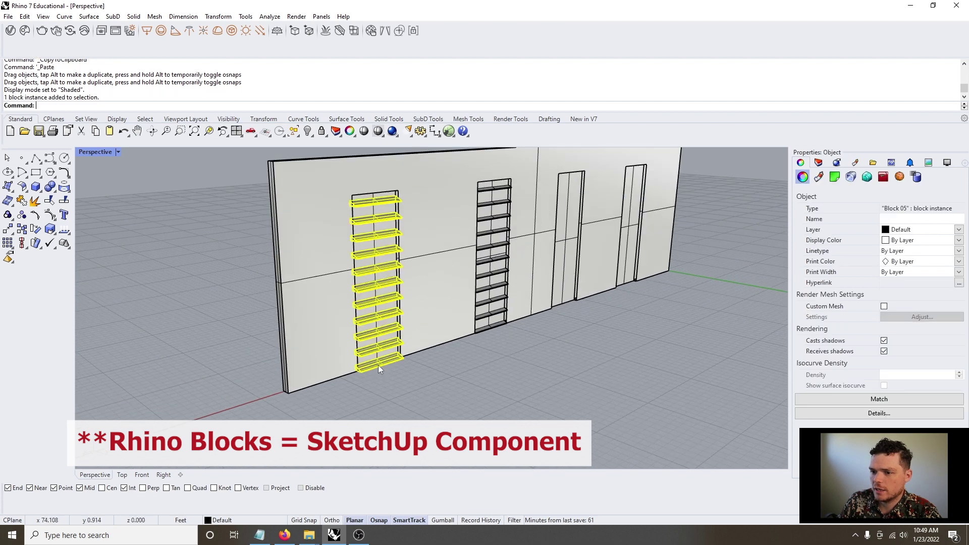
double_click(377, 365)
left_click(379, 367)
scroll(376, 353, "up", 4)
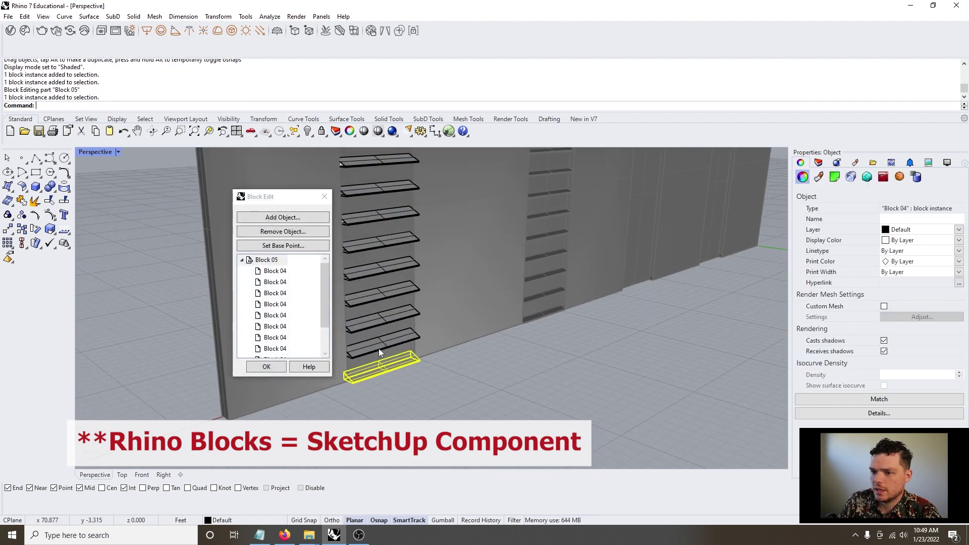
left_click(377, 319)
scroll(375, 389, "down", 4)
scroll(374, 389, "up", 4)
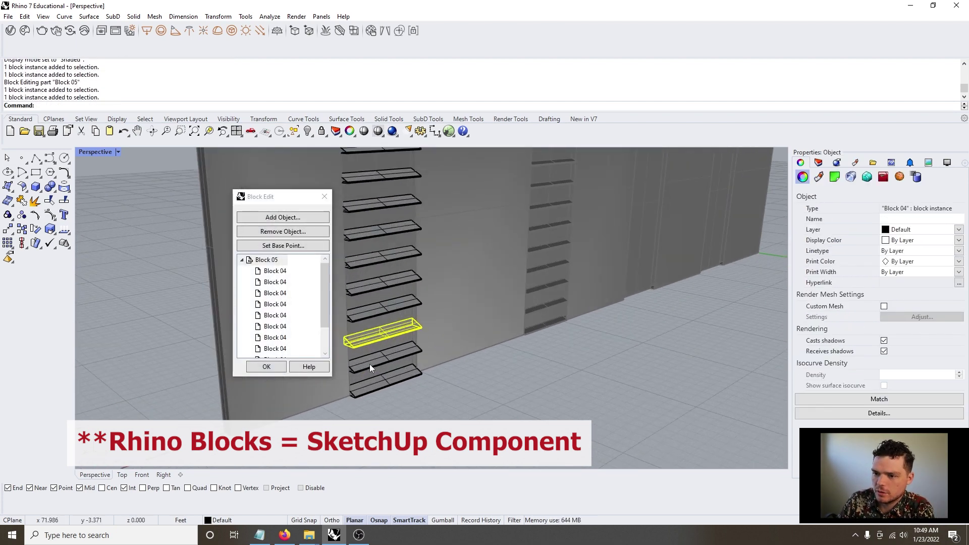
key("Delete")
left_click(380, 287)
scroll(400, 390, "down", 4)
key("Delete")
left_click(390, 300)
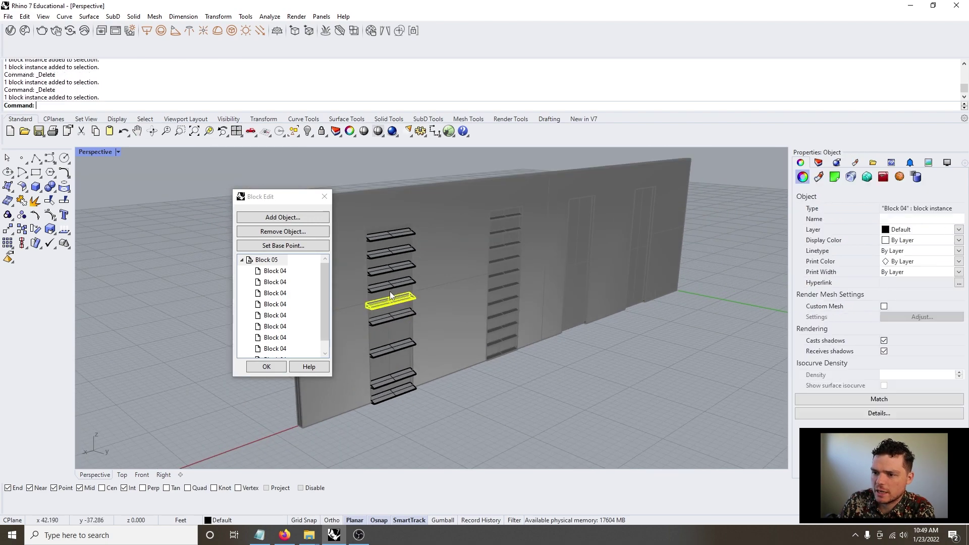
key("Delete")
key("Return")
right_click_drag(524, 337, 593, 364)
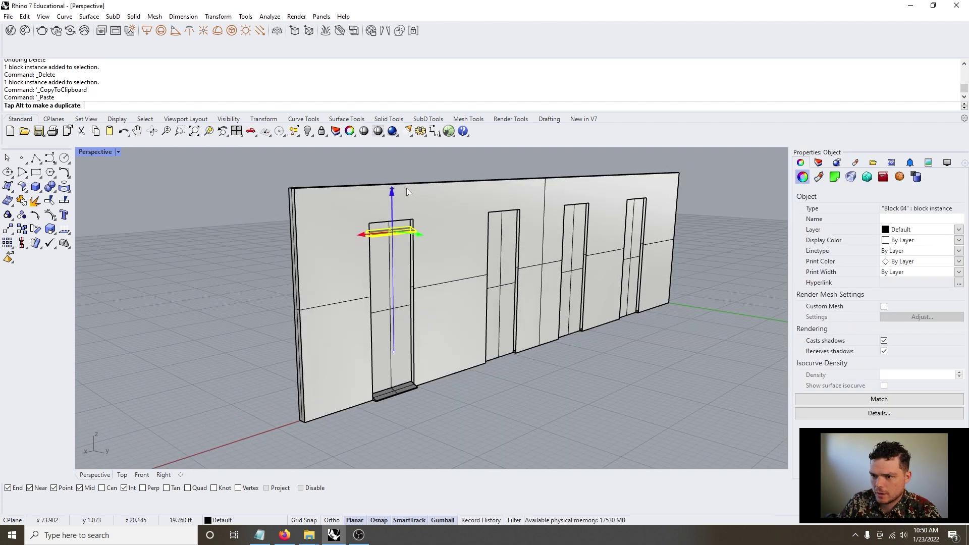
Raise pasted copies of the bottom slat to three different heights in the first opening.
left_click_drag(408, 192, 405, 184)
key("ctrl+v")
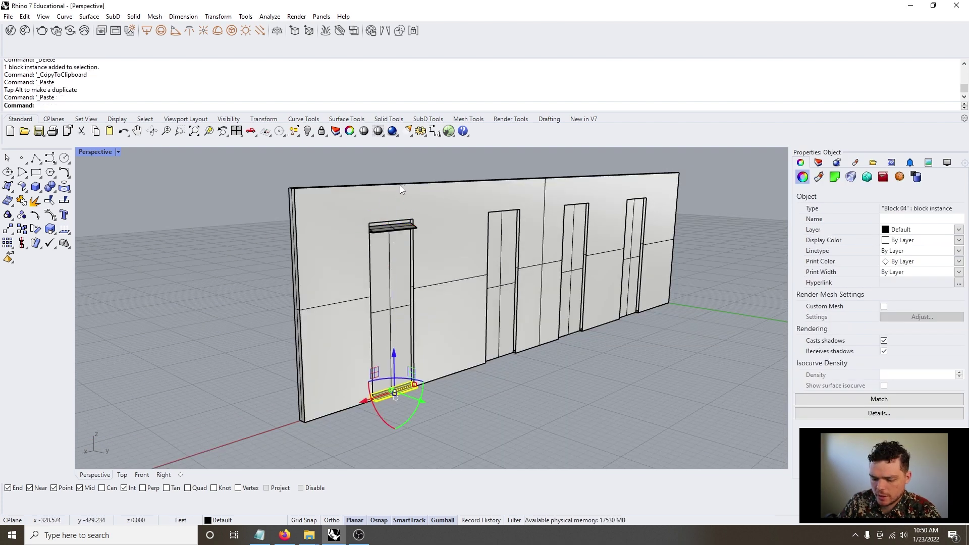
left_click_drag(398, 350, 398, 217)
key("ctrl+v")
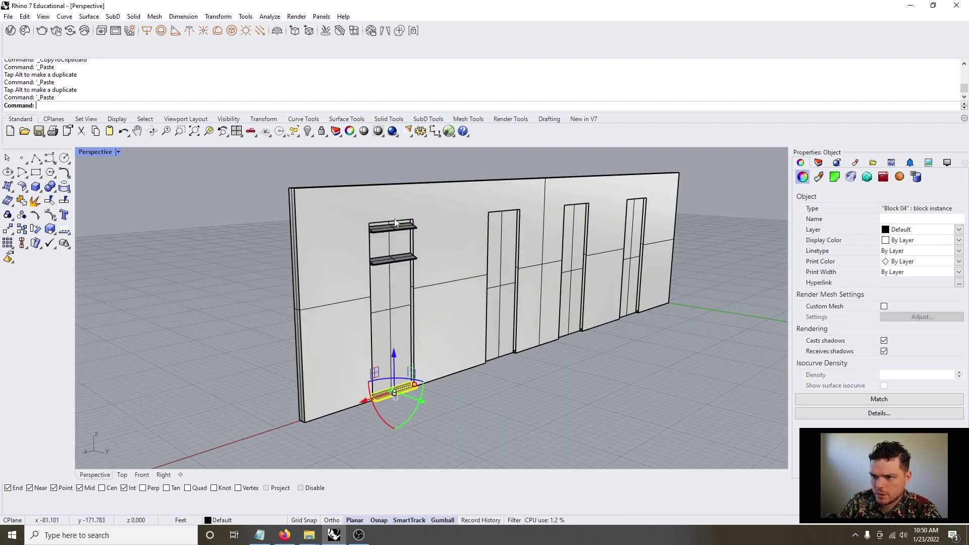
left_click_drag(397, 352, 397, 297)
left_click(407, 420)
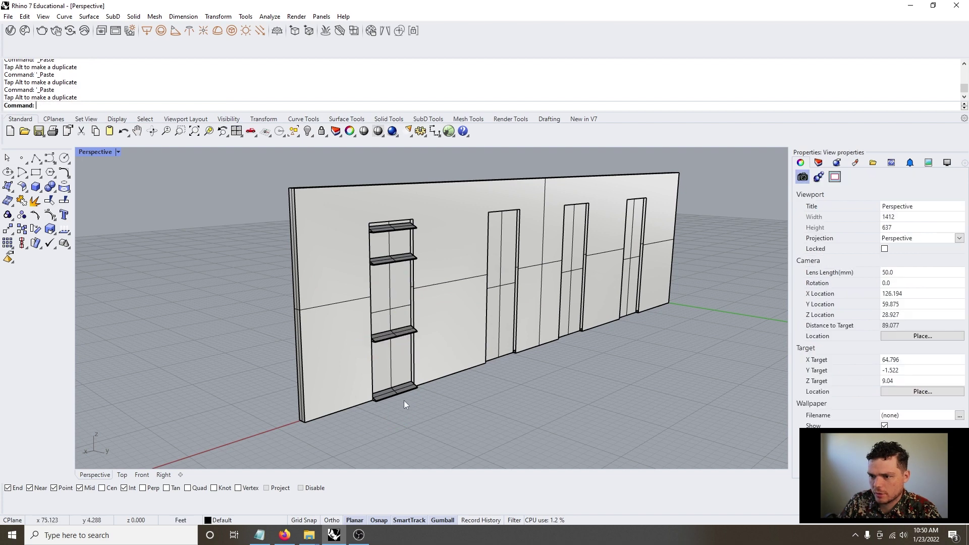
Group the four slats in the first opening.
left_click(404, 393, "shift")
left_click(405, 332, "shift")
left_click(402, 258, "shift")
left_click(401, 231, "shift")
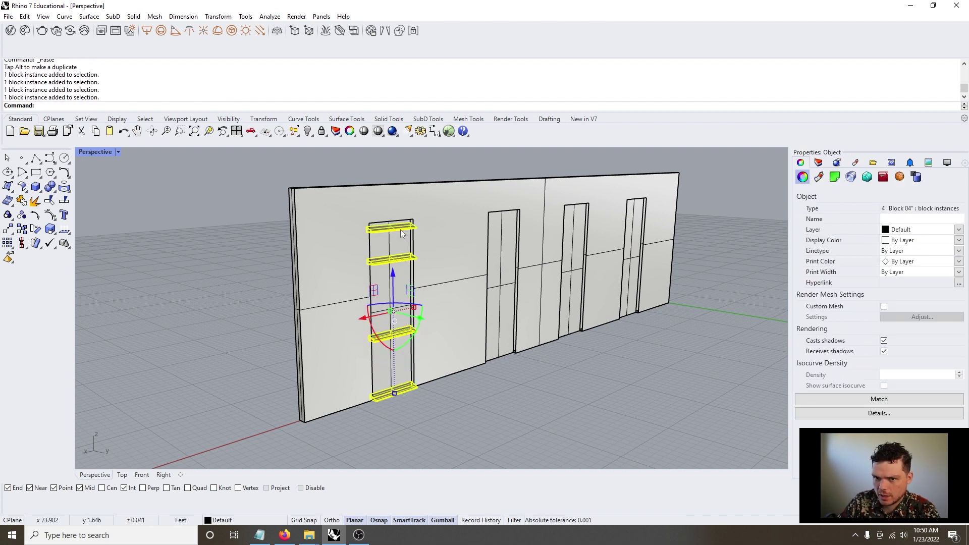
type("Group")
key("Return")
Duplicate the slat group and move the copy into the second opening along the wall.
key("ctrl+c")
key("ctrl+v")
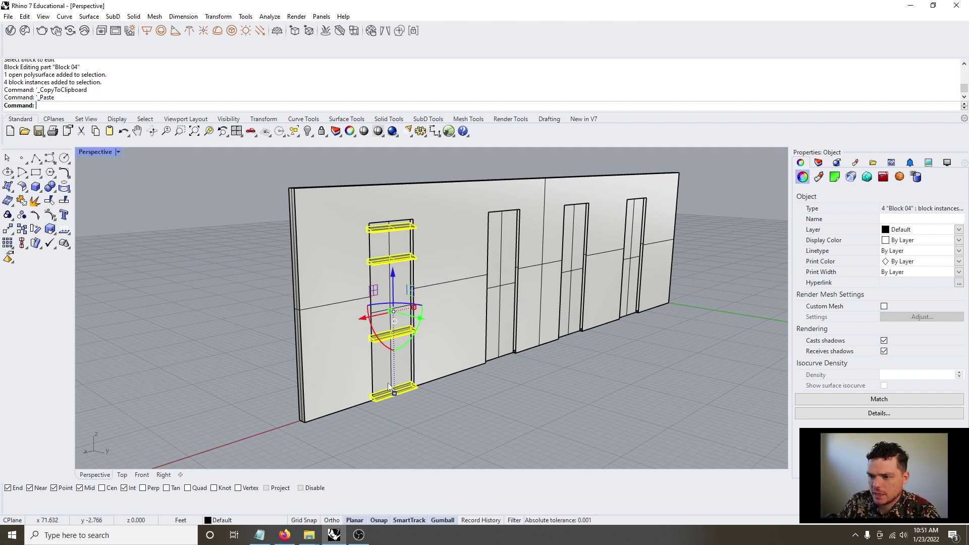
left_click_drag(364, 318, 503, 304)
left_click(483, 401)
Open the slat block from the first group for editing, close the edit without changes, and select the whole group.
double_click(397, 334)
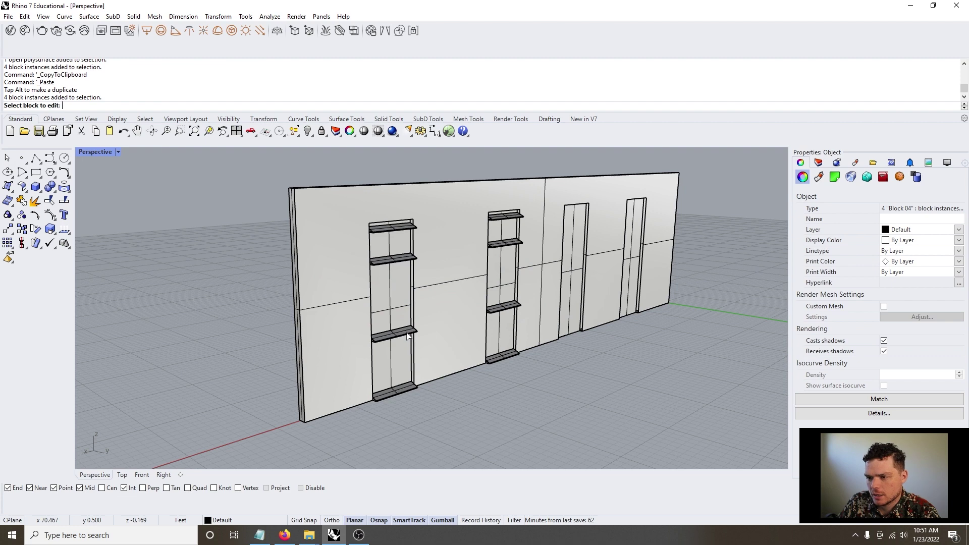
left_click(267, 367)
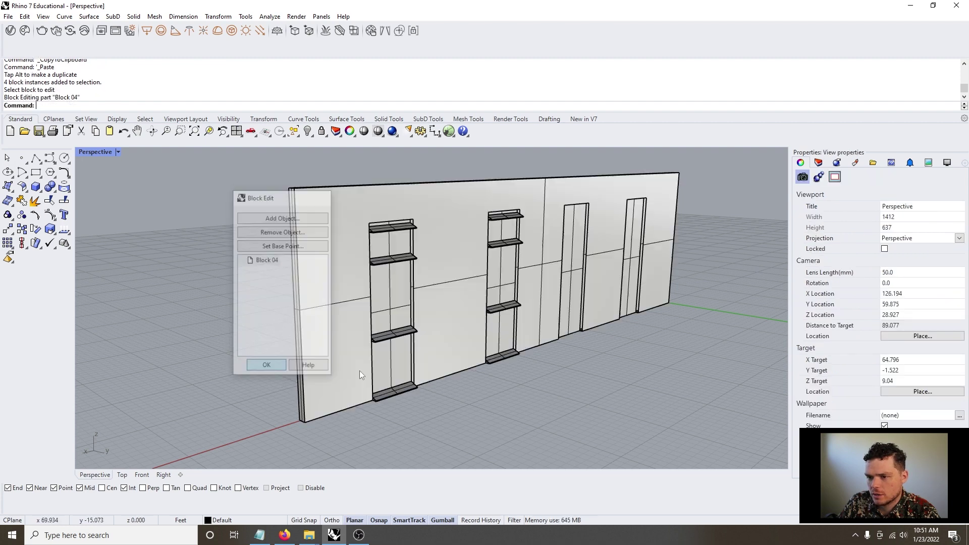
left_click(392, 263)
left_click(480, 390)
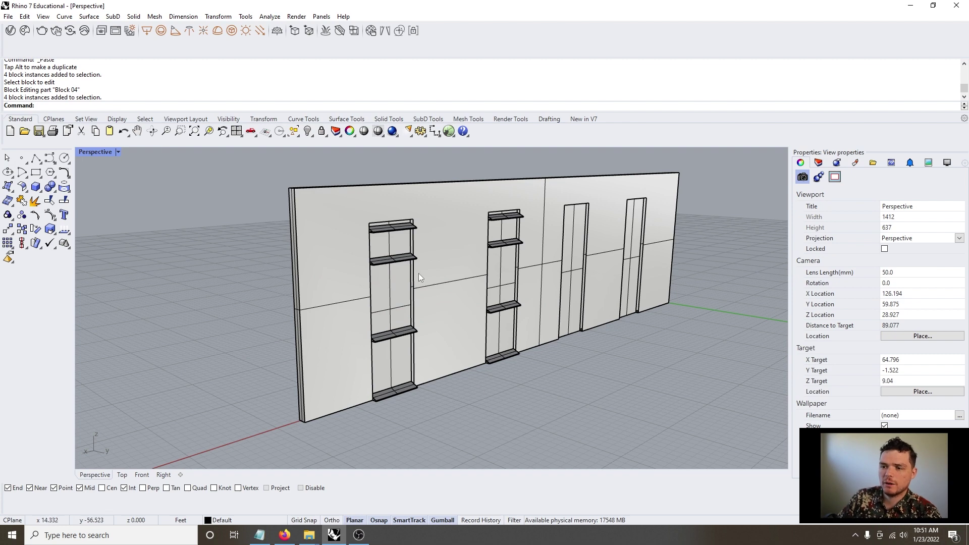
Lower only the second slat from the top within the first opening's group.
left_click(399, 259)
left_click_drag(393, 226, 393, 270)
left_click(502, 395)
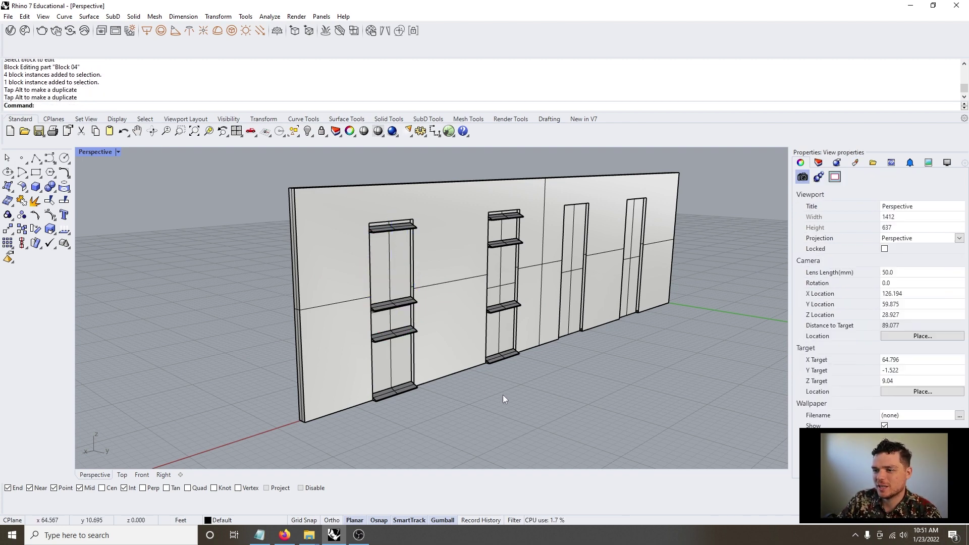
Select the slat groups in both openings in turn to compare their slat positions.
right_click_drag(561, 351, 474, 372)
left_click(514, 338)
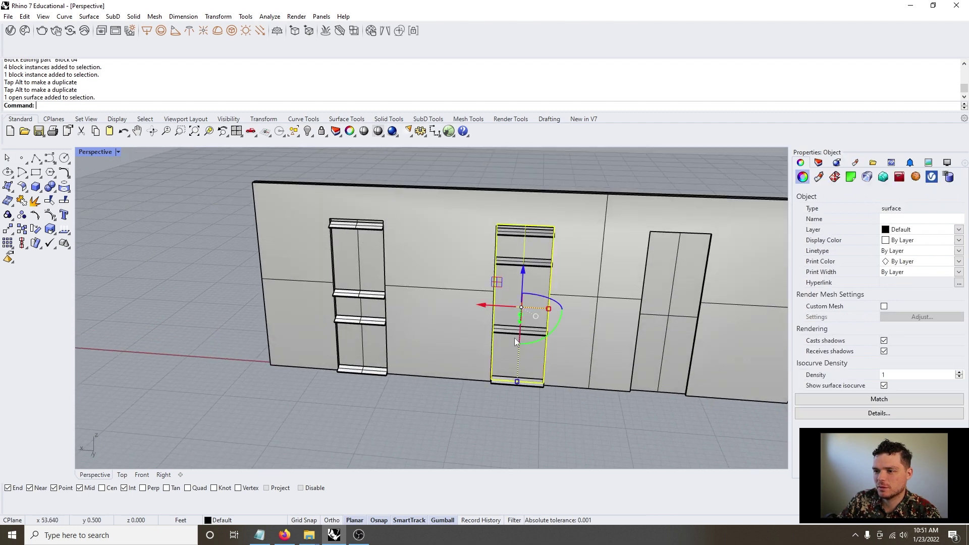
left_click(366, 292)
right_click_drag(411, 351, 477, 323)
left_click(515, 253)
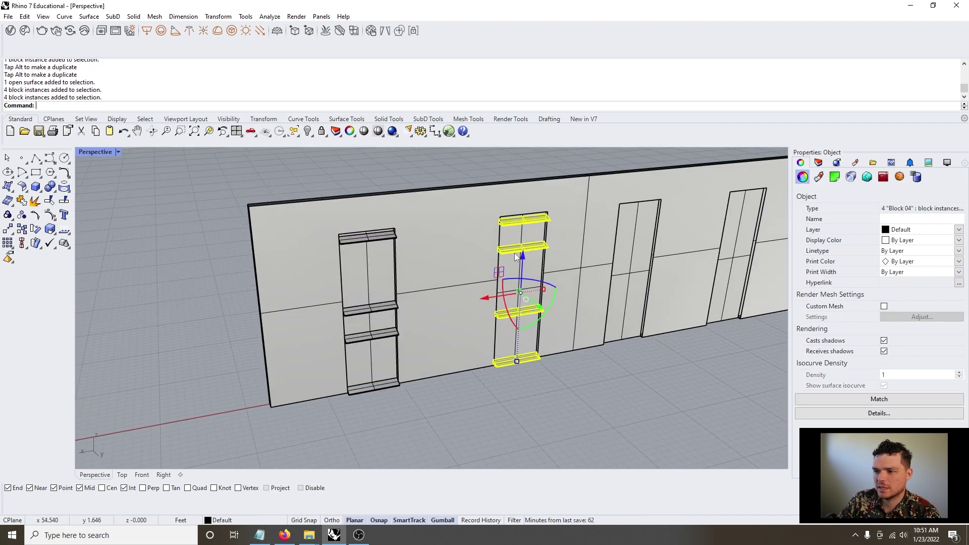
scroll(366, 347, "up", 2)
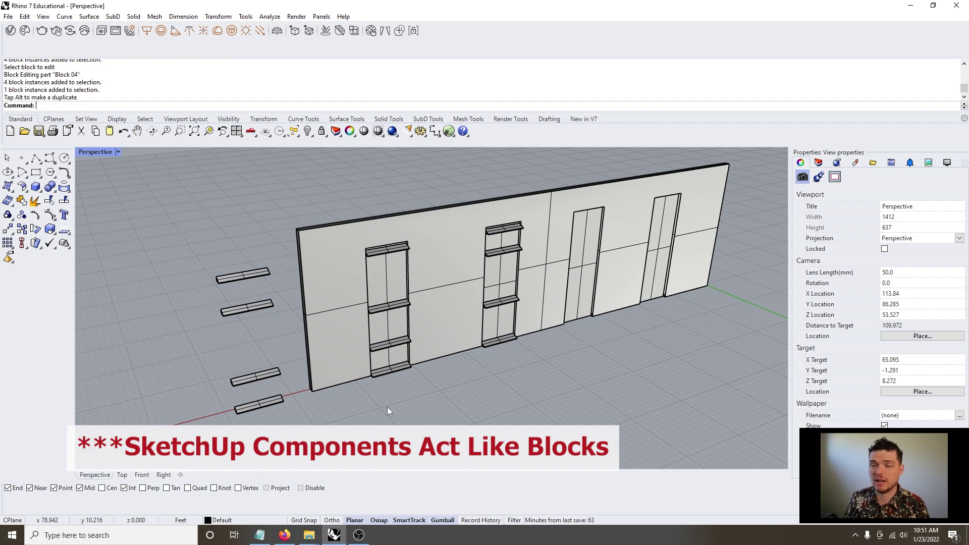
Select only the second slat from the top in the group copy standing beside the wall.
left_click(231, 316)
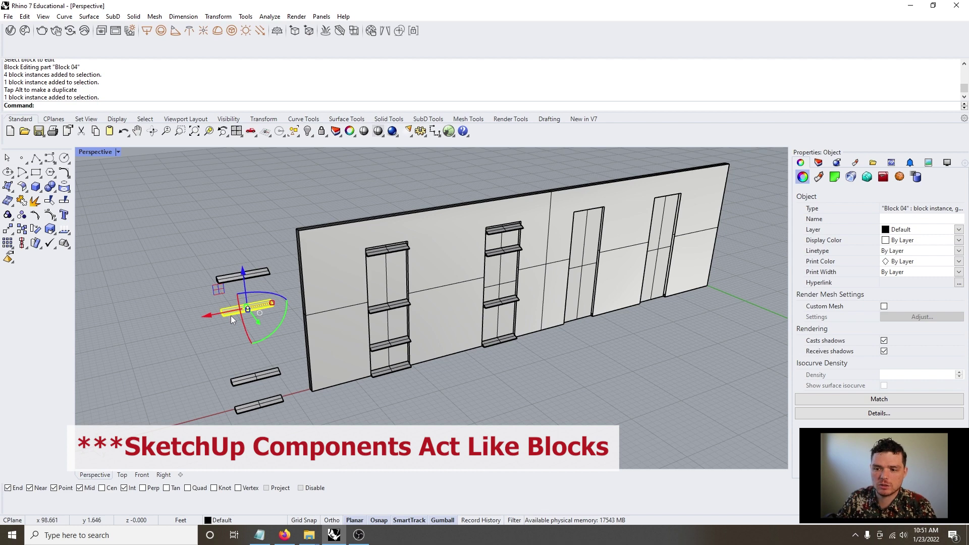
scroll(214, 319, "up", 14)
right_click_drag(217, 323, 350, 326)
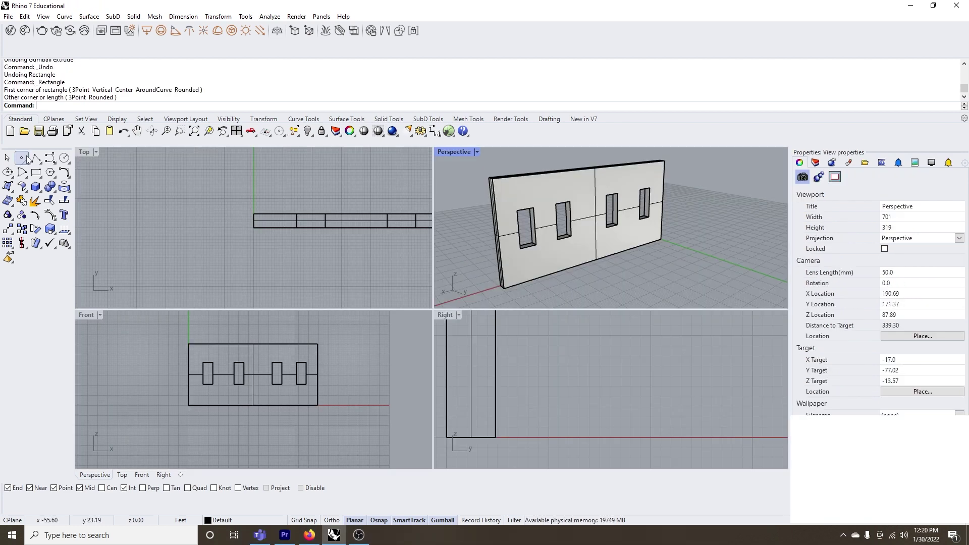
Draw a small upright rectangle in the Right view, starting at the wall's lower outer corner.
left_click(36, 173)
left_click(496, 437)
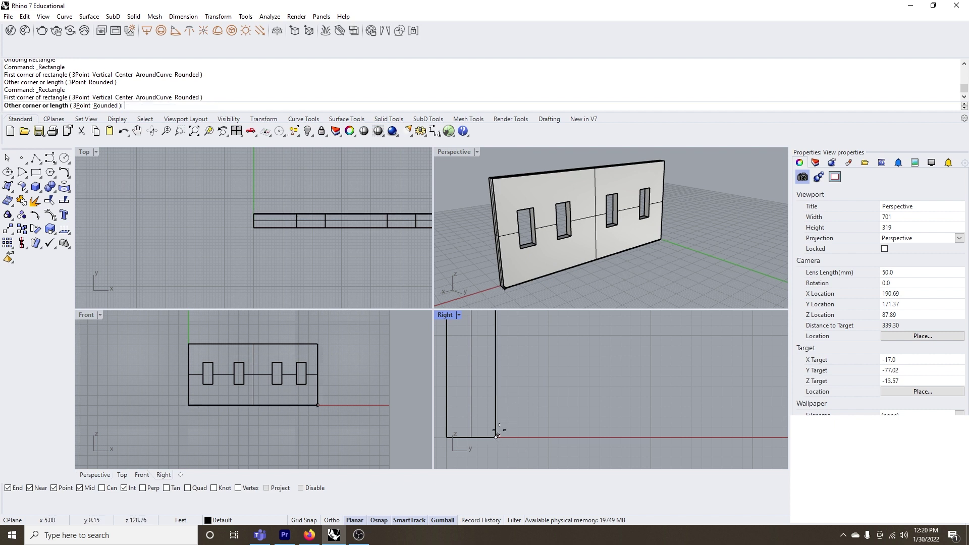
left_click(526, 382)
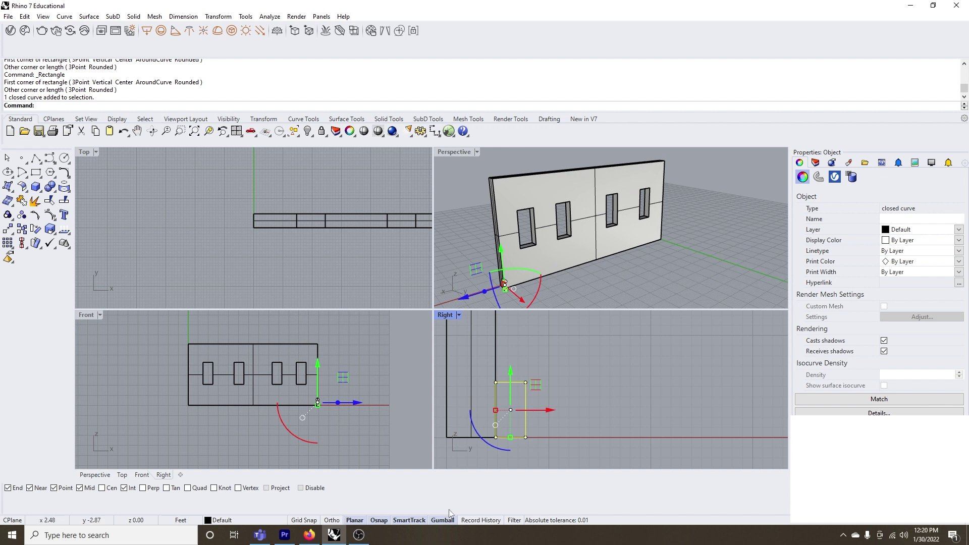
Turn on Record History and extrude the rectangle along the wall's full length.
left_click(480, 523)
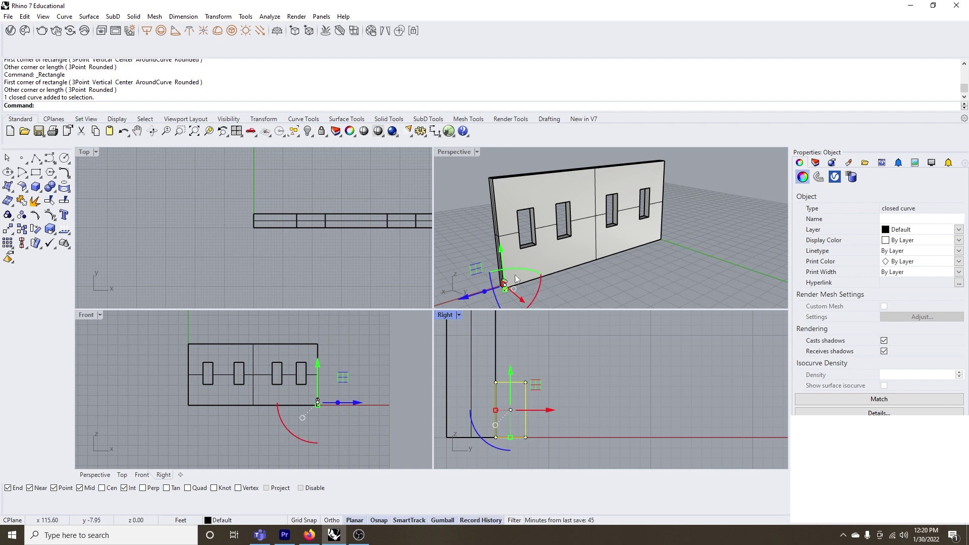
left_click_drag(486, 295, 658, 251)
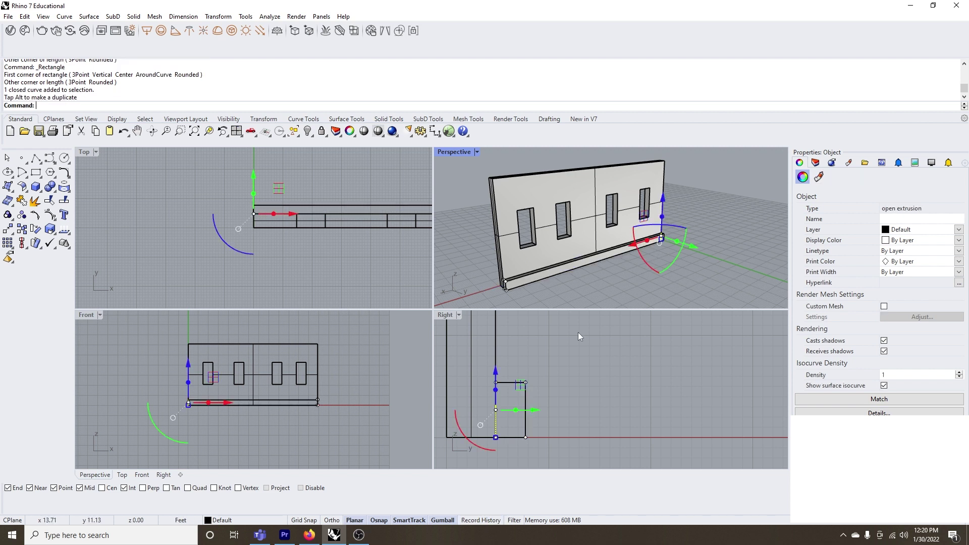
left_click(506, 354)
Move the rectangle's upper outer corner point outward in the Right view to slant the history-linked extrusion.
scroll(527, 382, "up", 1)
left_click(509, 386)
left_click(540, 413)
left_click(525, 382)
scroll(525, 383, "up", 4)
left_click(565, 380)
left_click(524, 384)
mouse_move(562, 385)
left_mouse_down()
mouse_move(601, 384)
mouse_move(573, 385)
left_mouse_up()
scroll(526, 288, "up", 8)
scroll(541, 286, "down", 8)
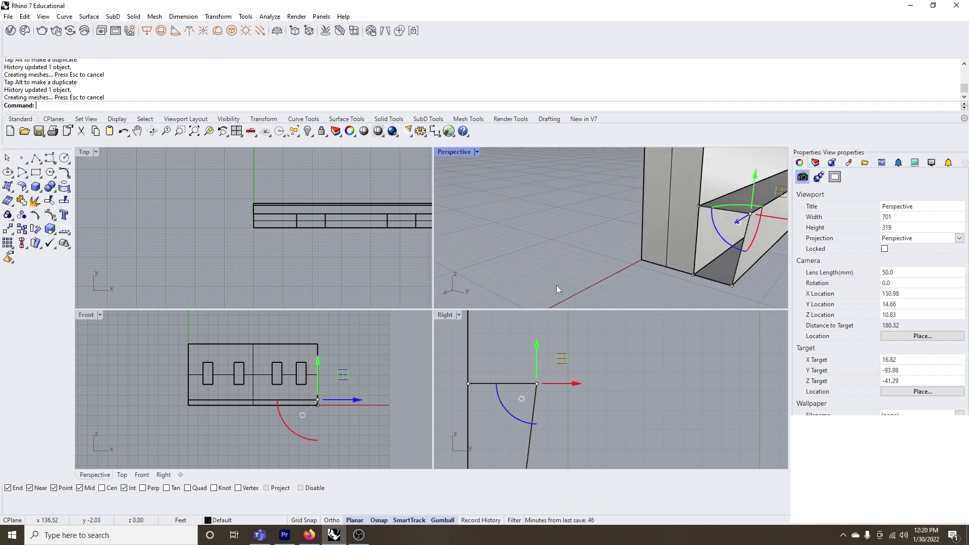
Shift the profile's upper outer corner point slightly farther from the wall and deselect the profile.
mouse_move(576, 384)
left_mouse_down()
mouse_move(623, 386)
mouse_move(584, 383)
left_mouse_up()
scroll(527, 253, "down", 8)
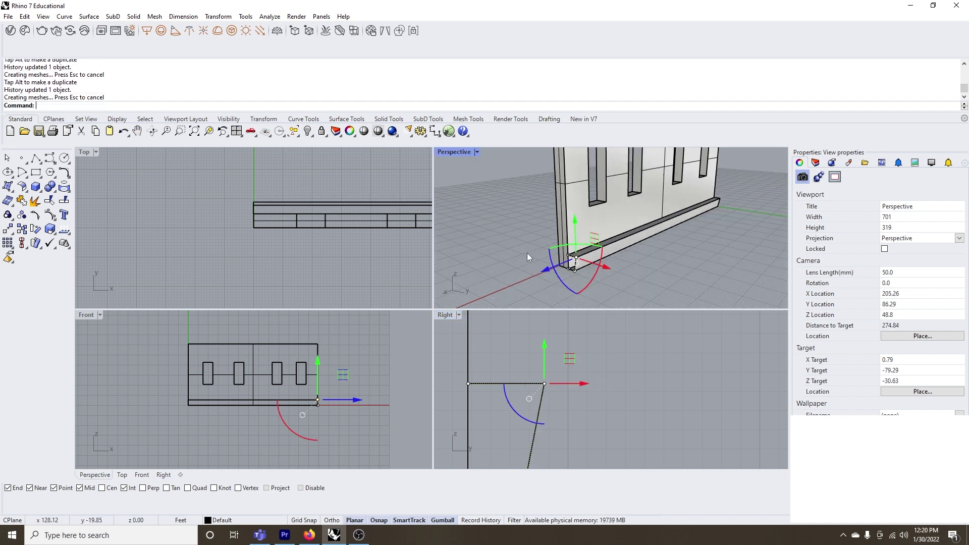
key("Escape")
scroll(545, 253, "up", 6)
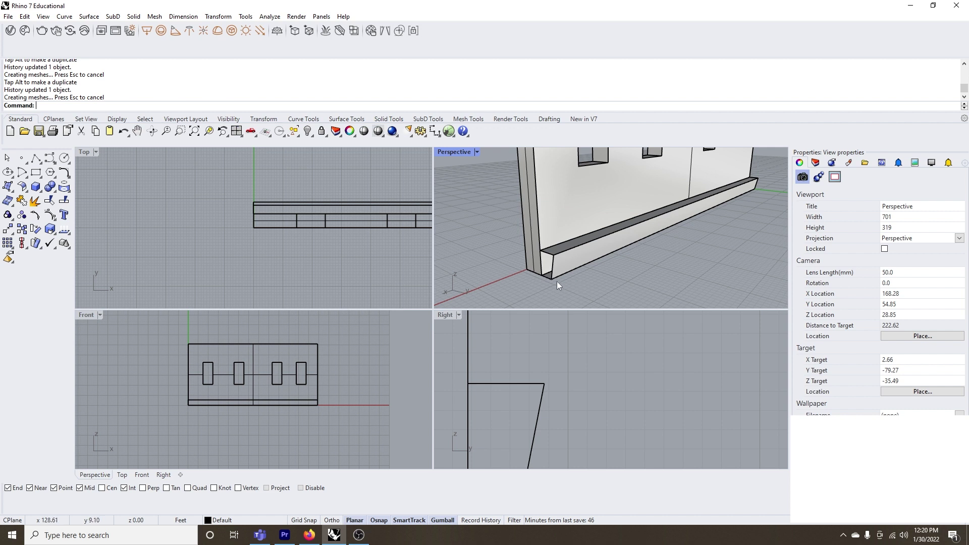
With Record History on, array the profile curve and its extrusion linearly up the wall face as 5 items.
scroll(556, 281, "up", 2)
left_click(556, 280)
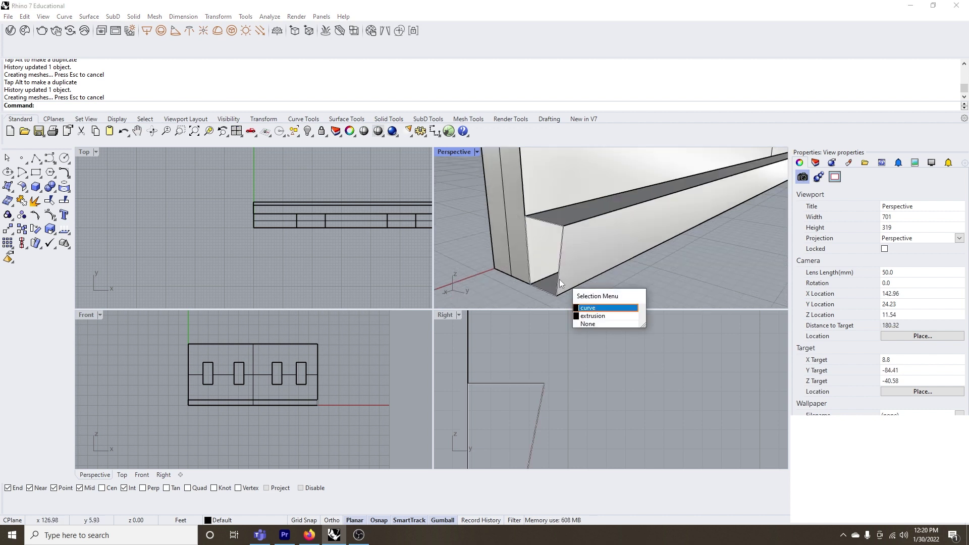
left_click(591, 309)
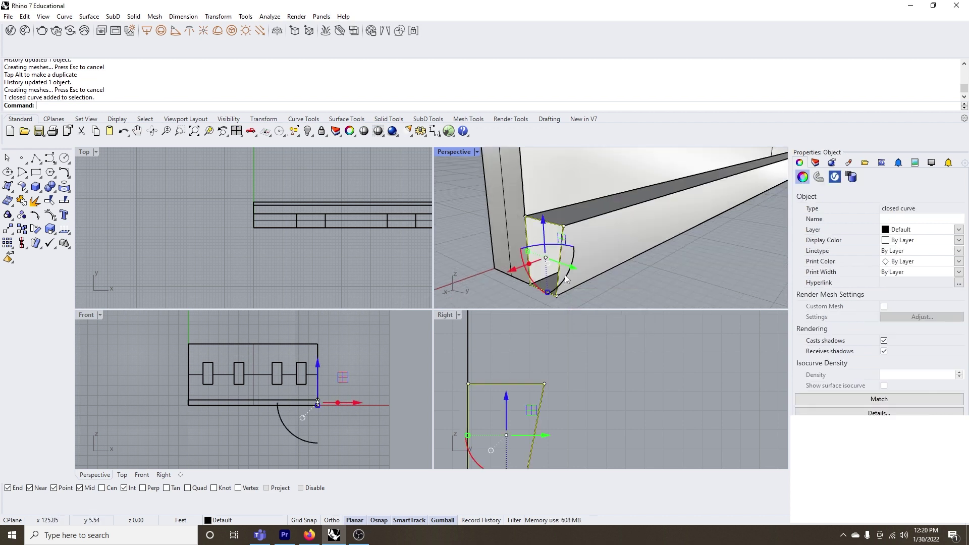
left_click(625, 256, "shift")
left_click(488, 521)
scroll(562, 272, "down", 4)
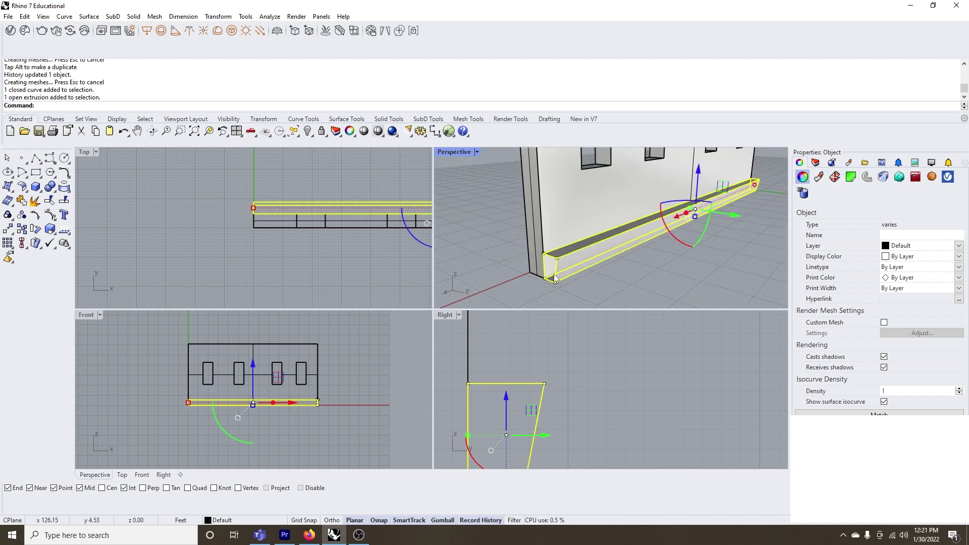
type("ArrayLinear")
key("Return")
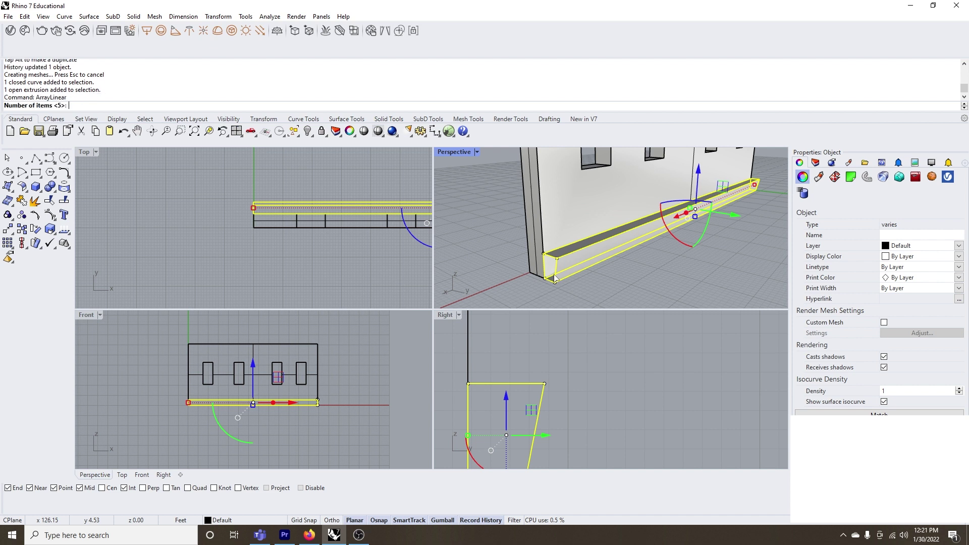
key("Return")
left_click(555, 280)
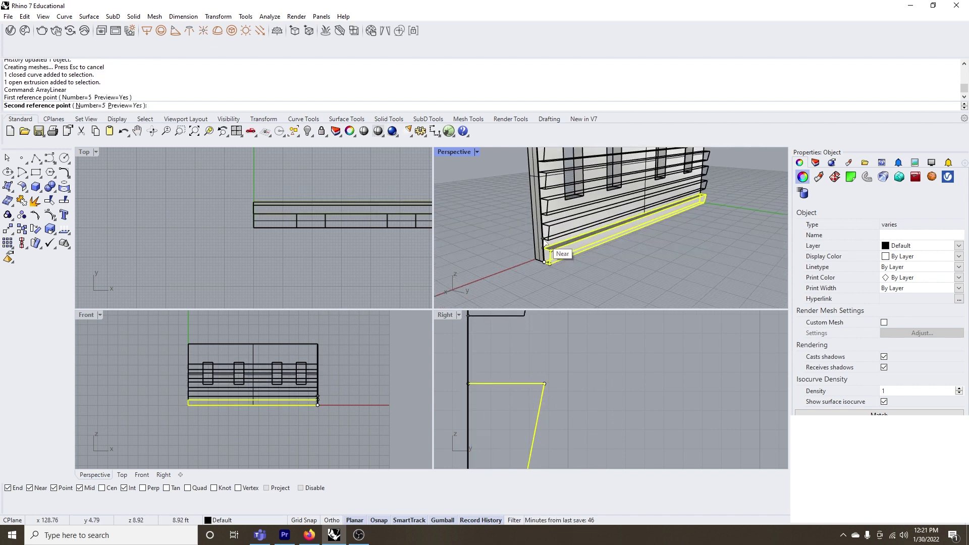
left_click(543, 239)
left_click(591, 277)
right_click_drag(592, 277, 575, 261)
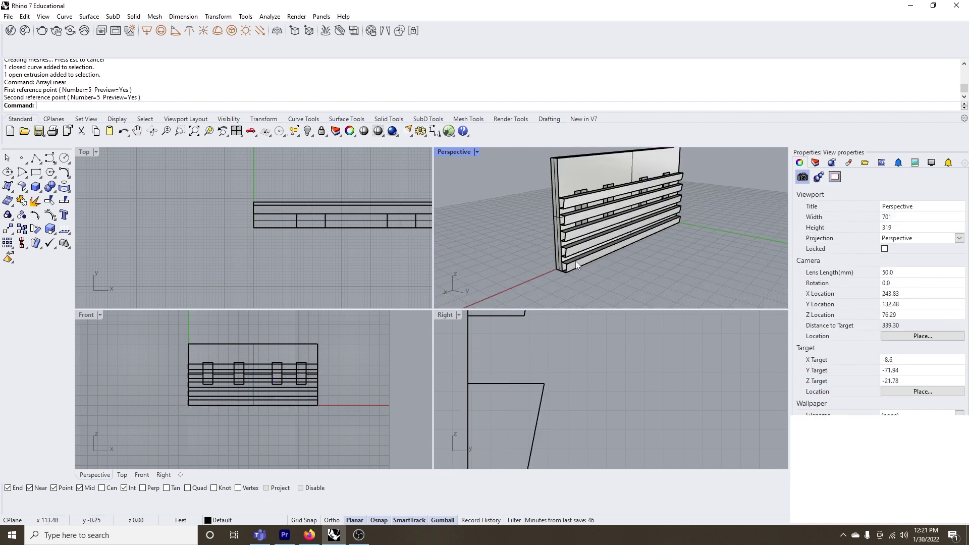
Pull the upper outer corner point of the lowest slat's profile farther out from the wall.
scroll(576, 262, "up", 3)
left_click(551, 281)
left_click(553, 271, "ctrl+shift")
left_click_drag(553, 270, 592, 284)
scroll(593, 285, "down", 4)
right_click_drag(593, 285, 641, 251)
scroll(639, 250, "up", 3)
scroll(621, 267, "down", 3)
key("Escape")
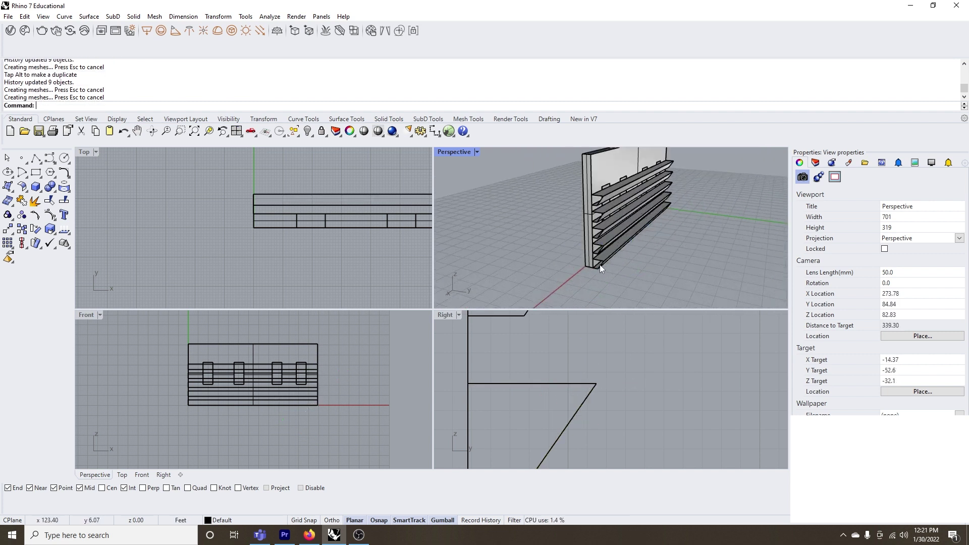
Raise the bottom edge of the lowest slat's profile and reposition its lower outer corner point to make the slats thinner.
scroll(600, 264, "up", 3)
left_click(587, 271)
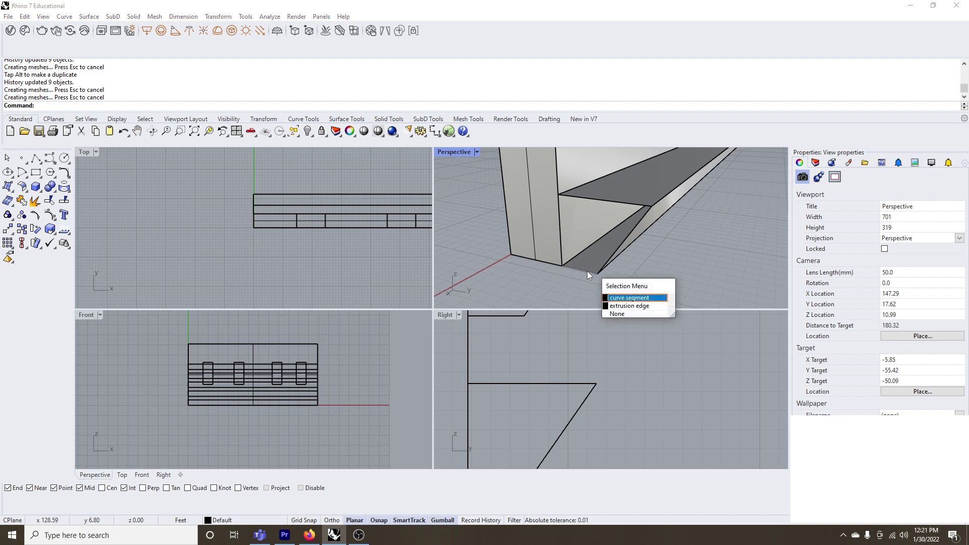
left_click(587, 271)
left_click(487, 277)
left_click(581, 271)
left_click(581, 271)
left_click(561, 266)
left_click_drag(563, 266, 600, 239)
scroll(598, 275, "down", 5)
scroll(628, 274, "down", 2)
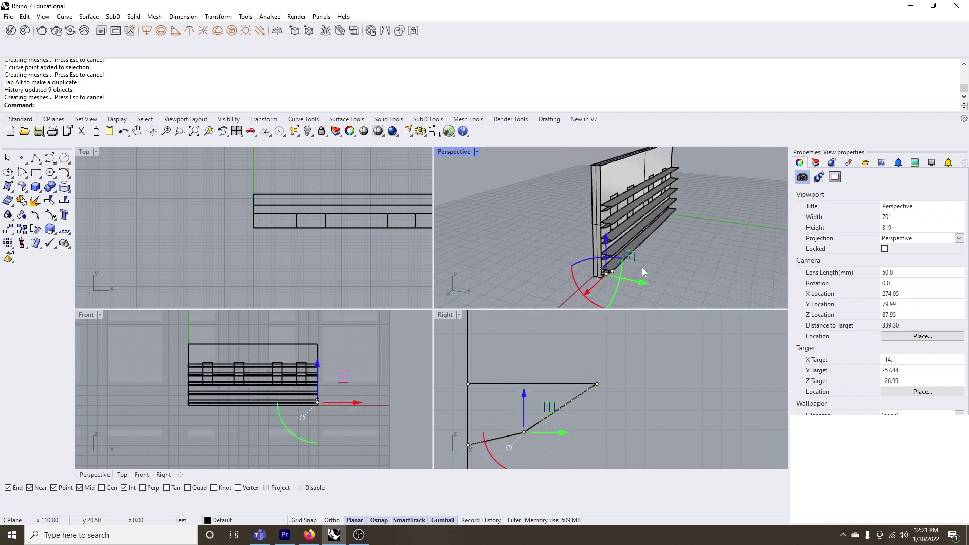
scroll(628, 274, "up", 3)
right_click_drag(628, 274, 672, 241)
scroll(614, 222, "down", 2)
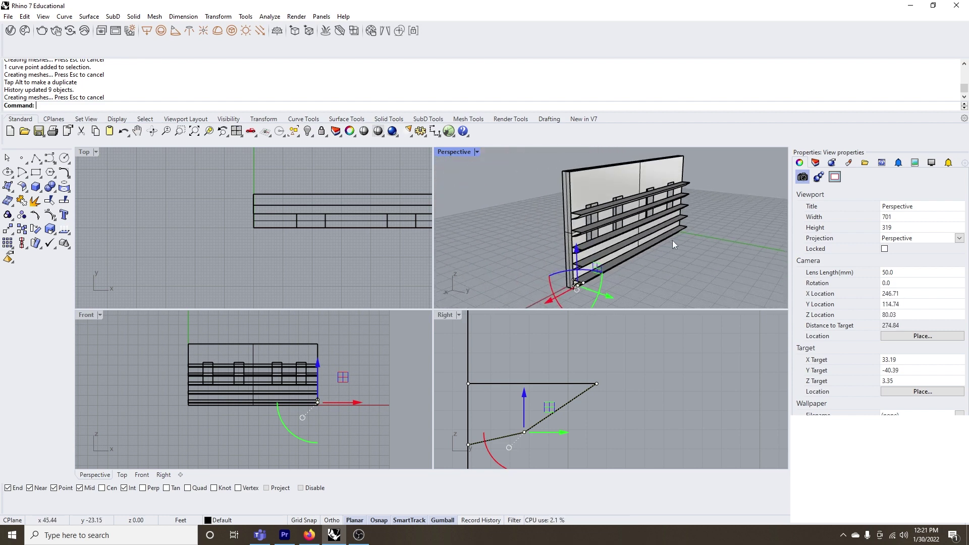
Move the original slat profile up the wall in the Right view so the whole linked array rises.
left_click(597, 281)
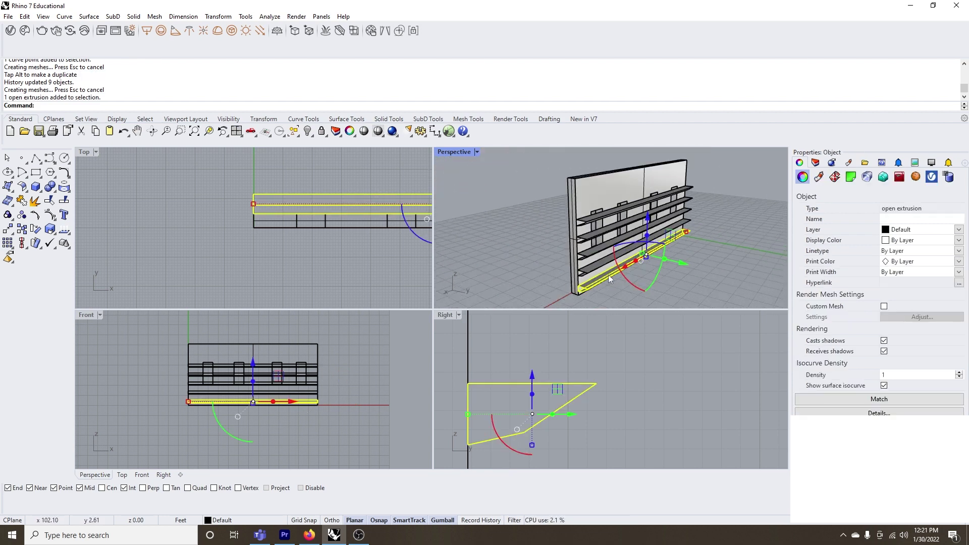
left_click(588, 300)
left_click(590, 393)
left_click_drag(589, 393, 539, 346)
scroll(540, 369, "down", 2)
scroll(588, 426, "down", 4)
left_click_drag(508, 399, 510, 368)
scroll(565, 211, "down", 2)
scroll(656, 227, "down", 4)
right_click_drag(656, 227, 626, 235)
scroll(605, 218, "up", 5)
left_click(638, 299)
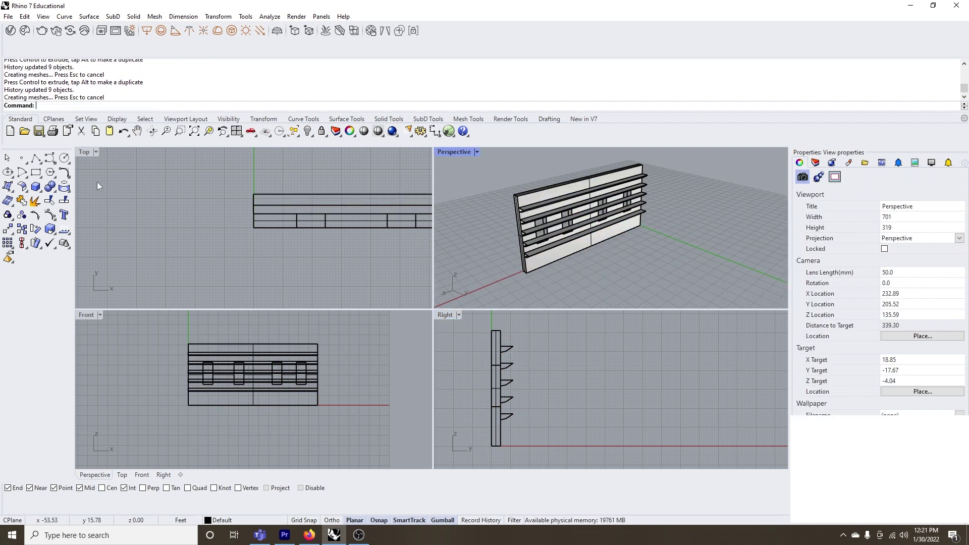
Draw a single straight polyline segment on the ground in front of the wall.
left_click(21, 172)
scroll(556, 243, "down", 3)
left_click(550, 249)
left_click(610, 286)
key("Return")
type("A")
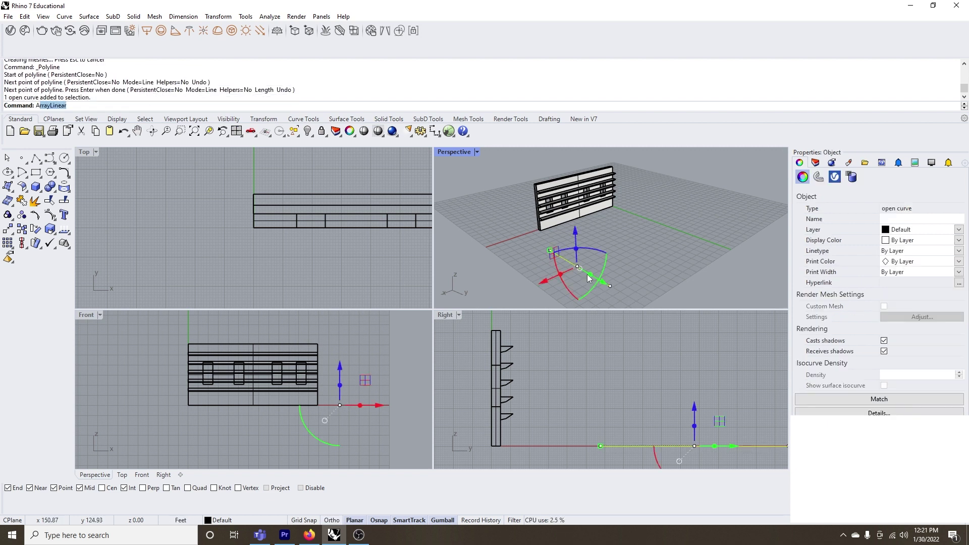
type("rray")
key("Return")
left_click(593, 276)
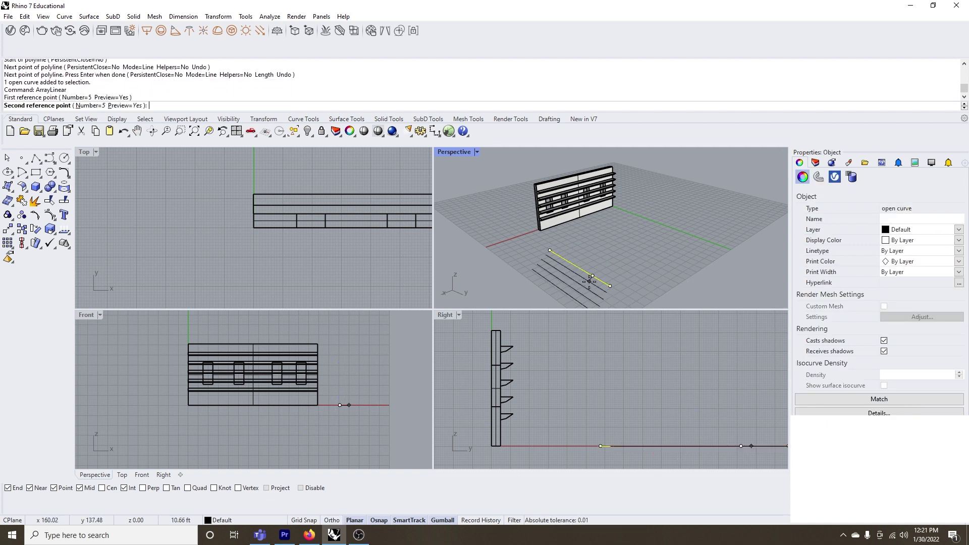
left_click(609, 271)
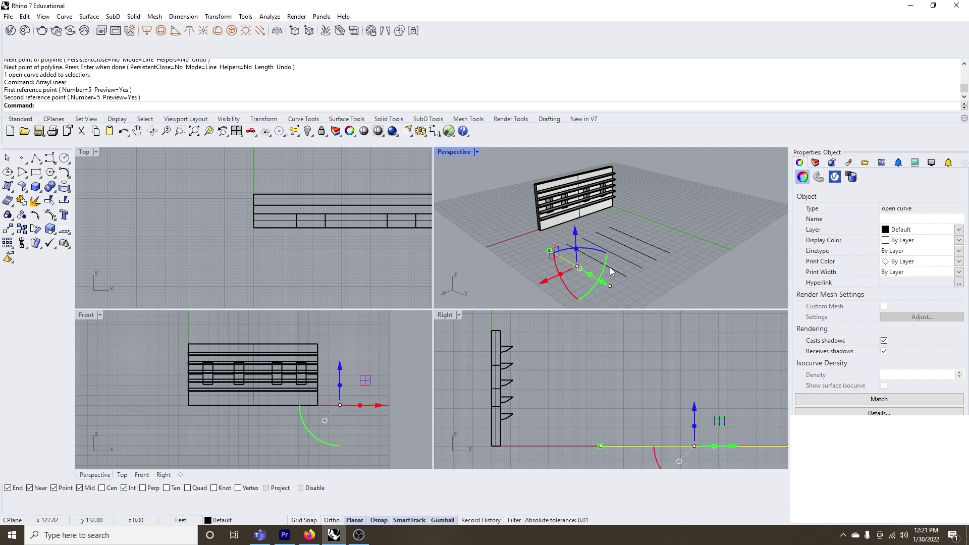
key("ctrl+z")
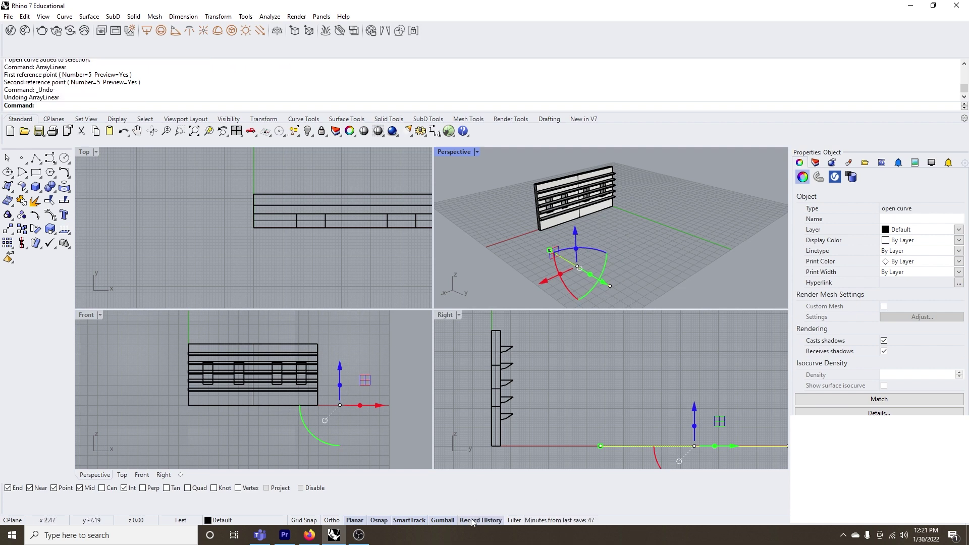
With Record History on, array the ground line linearly toward the wall's outer side as 5 items.
type("a")
key("Return")
key("Return")
left_click(577, 266)
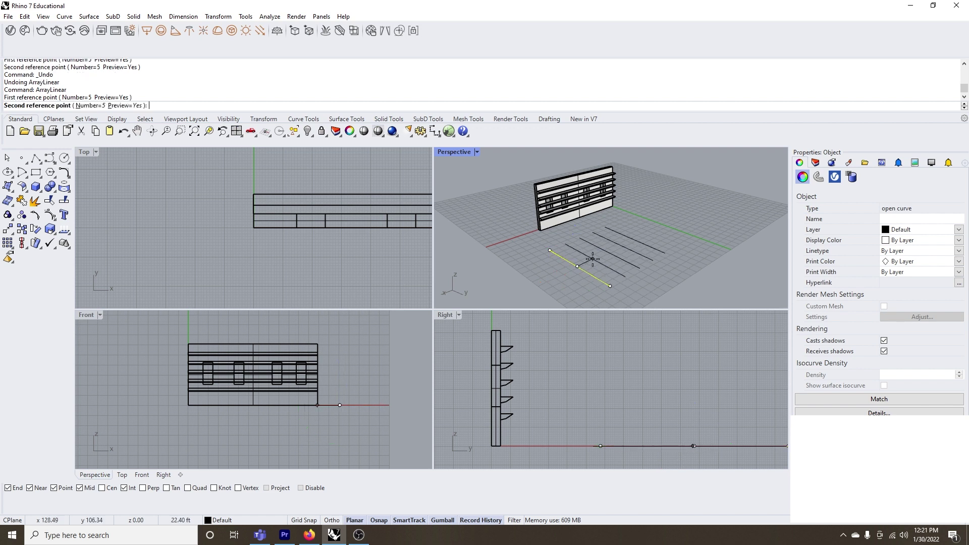
key("Escape")
Shift the original ground line slightly along the X axis and move its outer end point to change the linked lines' angle.
left_click(599, 286)
left_click(597, 281)
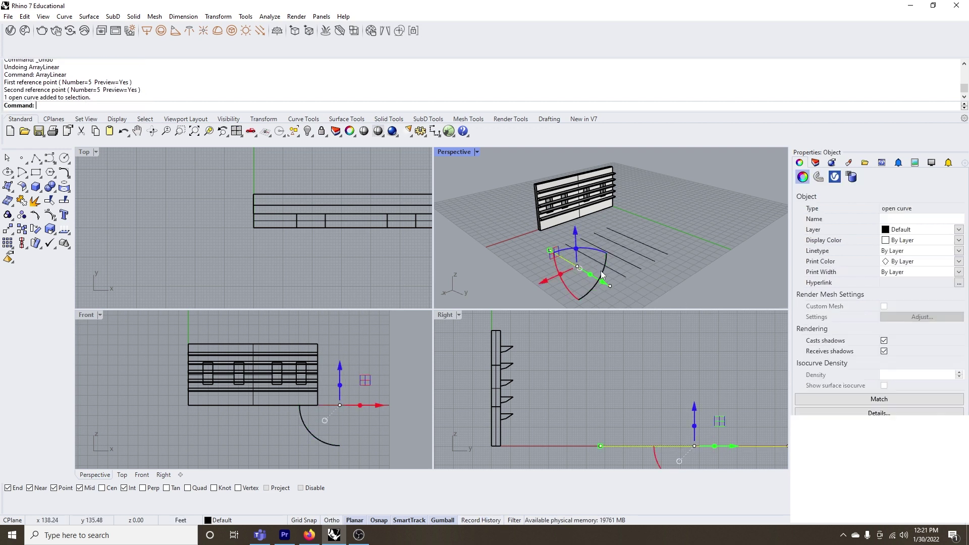
mouse_move(538, 286)
left_mouse_down()
mouse_move(592, 259)
mouse_move(533, 287)
left_mouse_up()
left_click(550, 273)
left_click(580, 269)
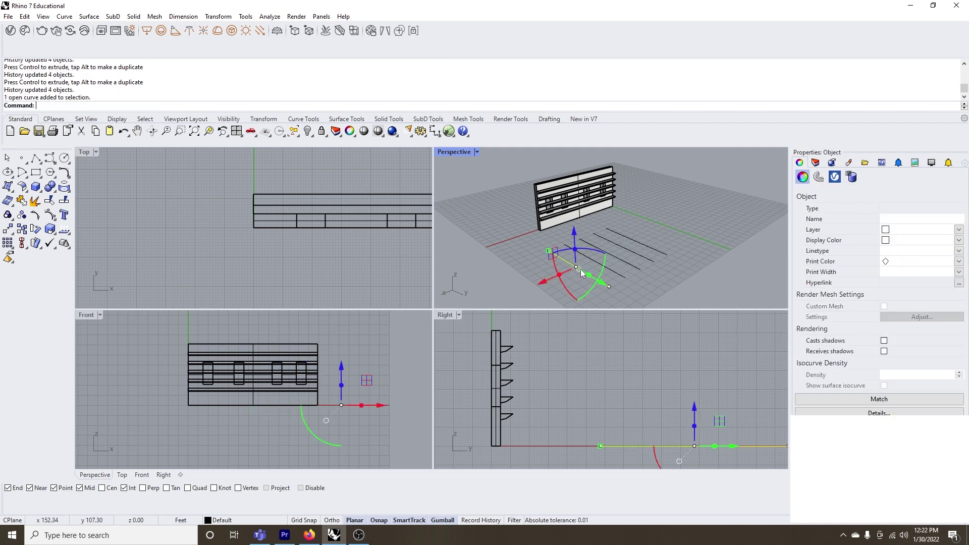
left_click(610, 286)
left_click_drag(577, 304, 630, 279)
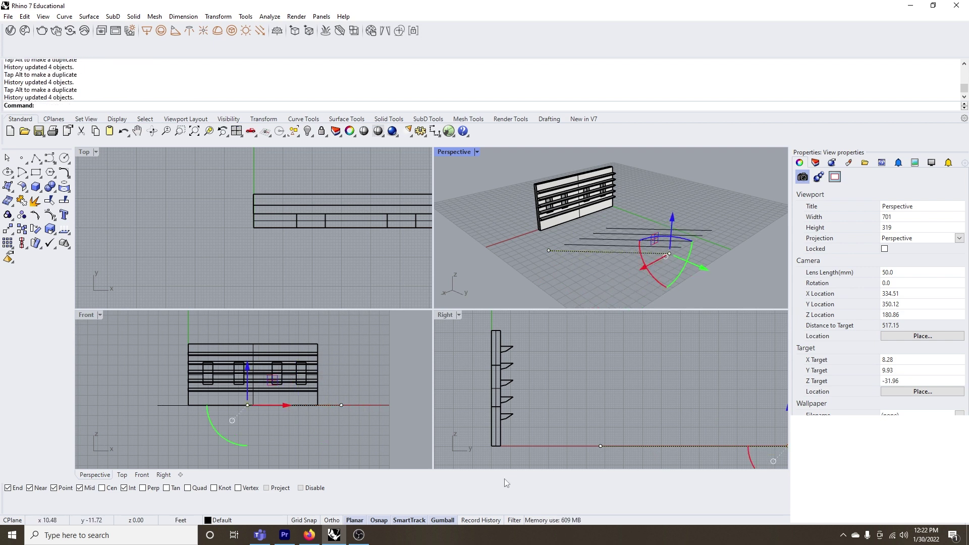
Turn on Record History and extrude the original ground line upward into a vertical panel.
left_click(599, 252)
left_click(579, 334)
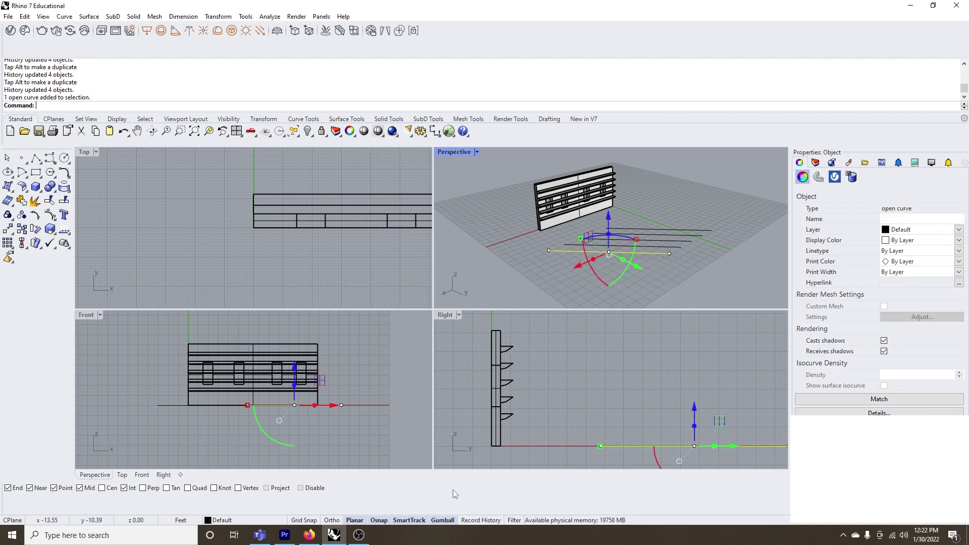
left_click(475, 521)
left_click_drag(609, 233, 610, 224)
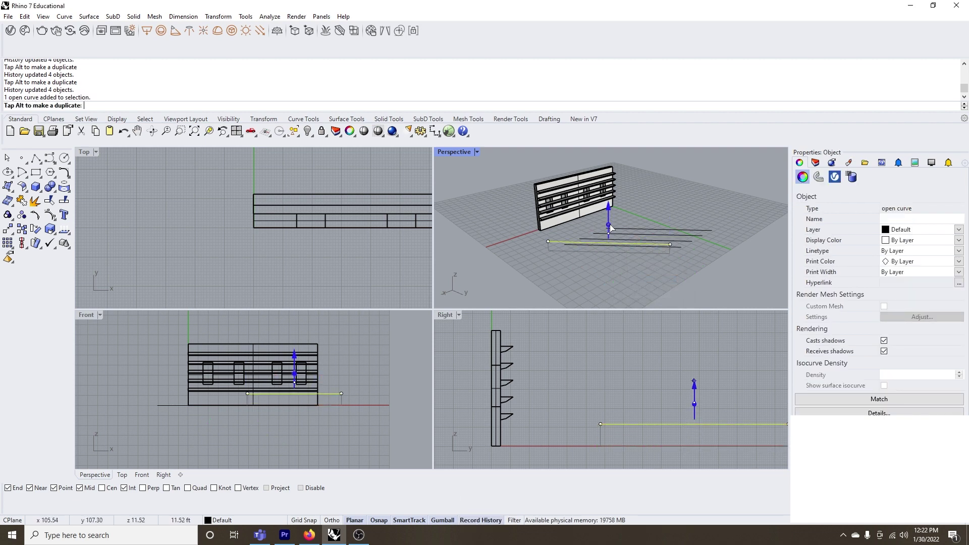
right_click_drag(744, 266, 535, 290)
right_click_drag(557, 251, 548, 282)
With Record History on, array the vertical panel as 5 items, spaced from its end to the neighbouring line's end.
left_click(535, 275)
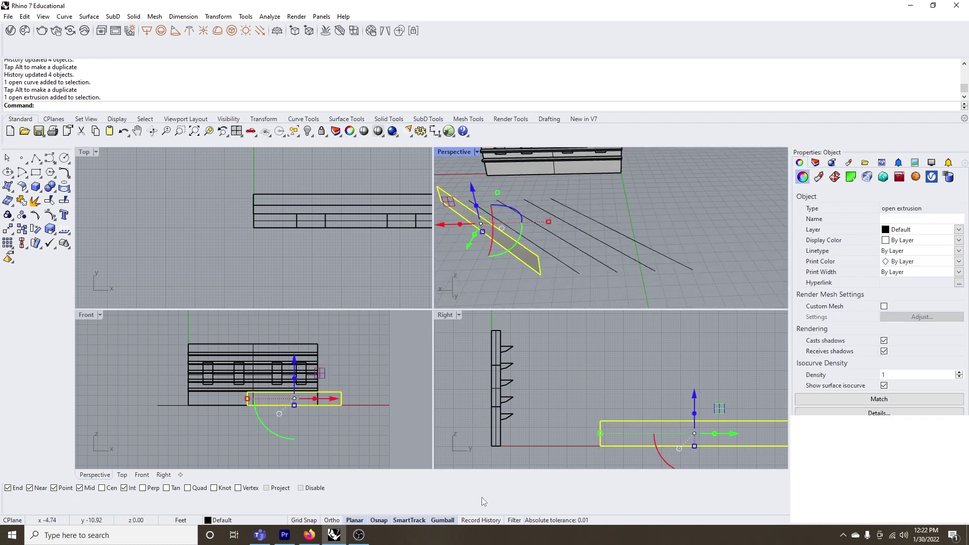
type("ArrayLinear")
key("Return")
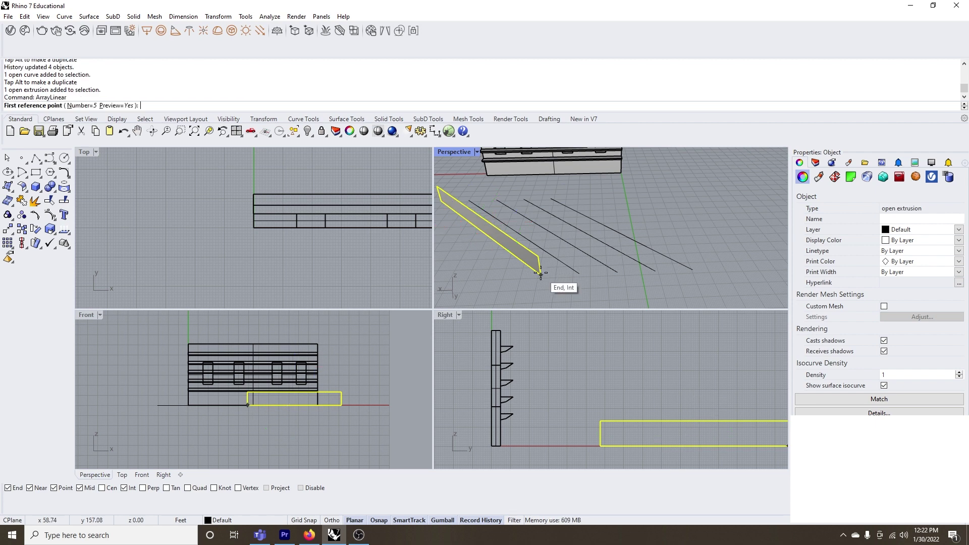
left_click(541, 273)
left_click(579, 272)
key("Escape")
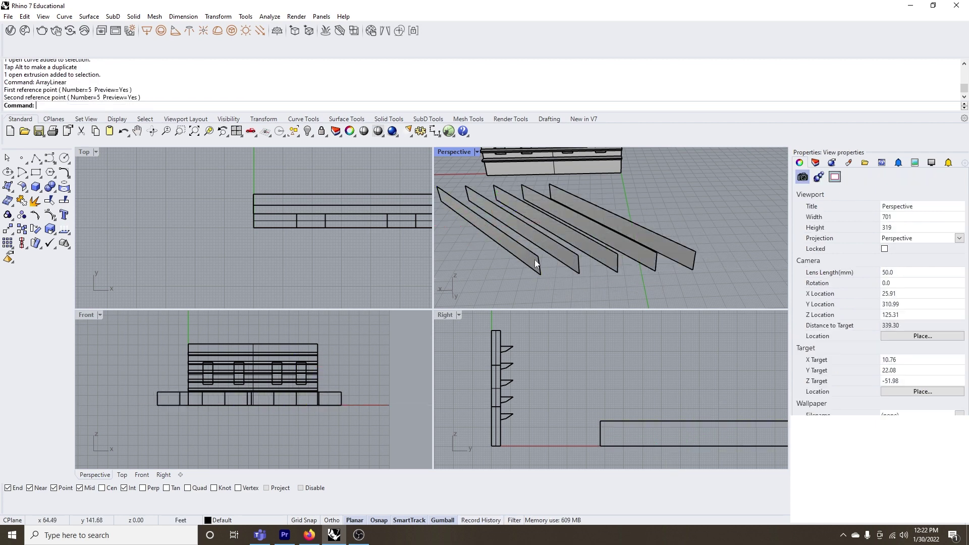
Move the original panel along the X axis away from the ground lines, accepting the history warning.
left_click(535, 261)
scroll(536, 263, "down", 4)
left_click_drag(489, 255, 475, 255)
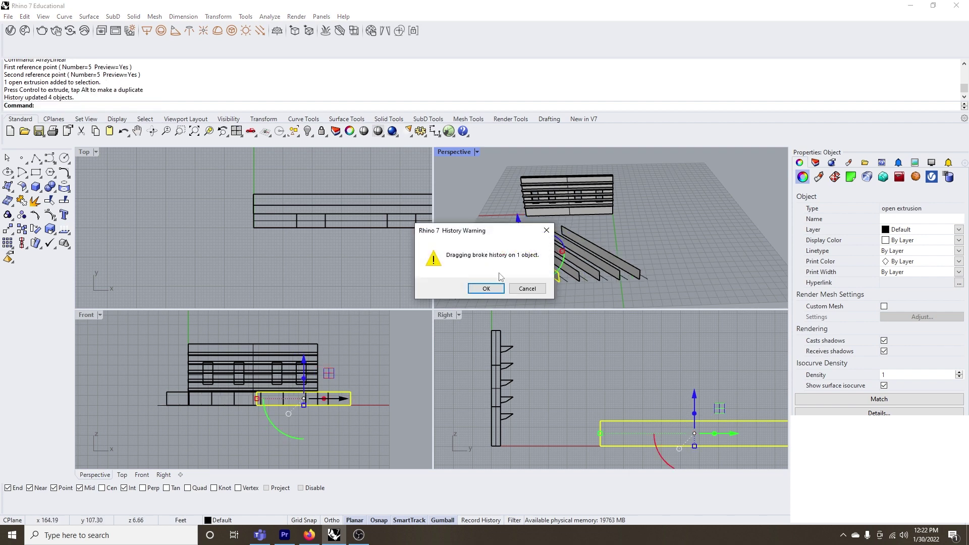
left_click(489, 289)
scroll(569, 254, "down", 2)
left_click_drag(547, 250, 527, 250)
left_click_drag(524, 252, 505, 253)
left_click_drag(506, 254, 499, 255)
left_click(547, 264)
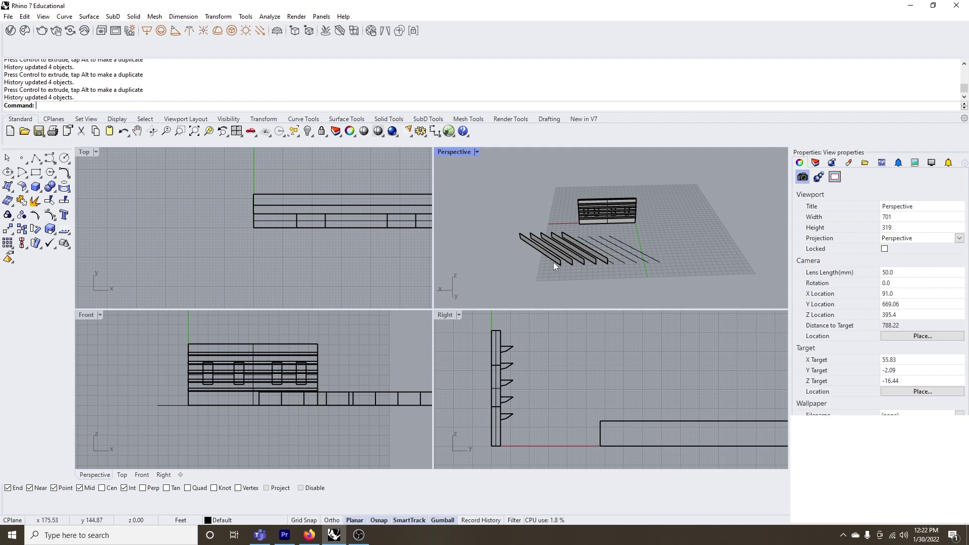
scroll(550, 261, "up", 4)
left_click(550, 261, "ctrl+shift")
left_click(548, 284)
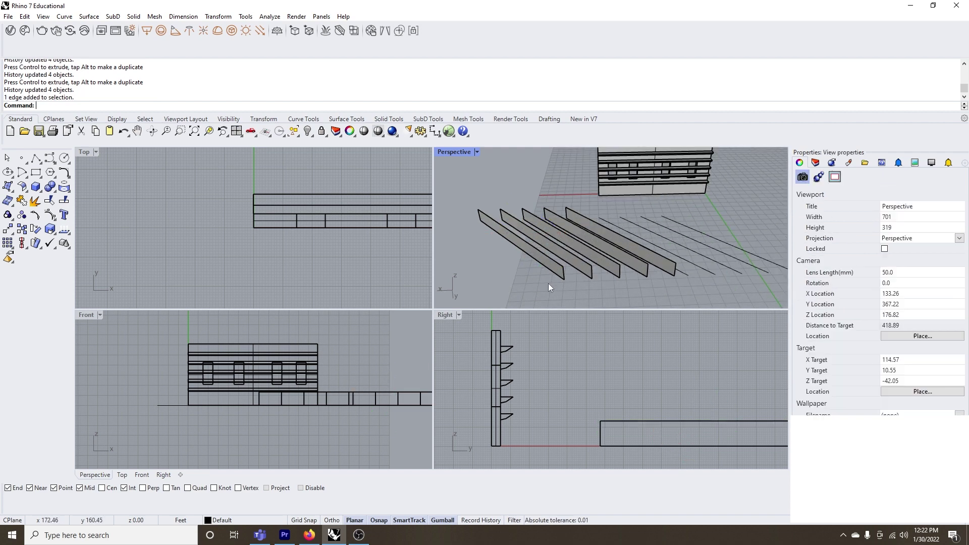
left_click(559, 278)
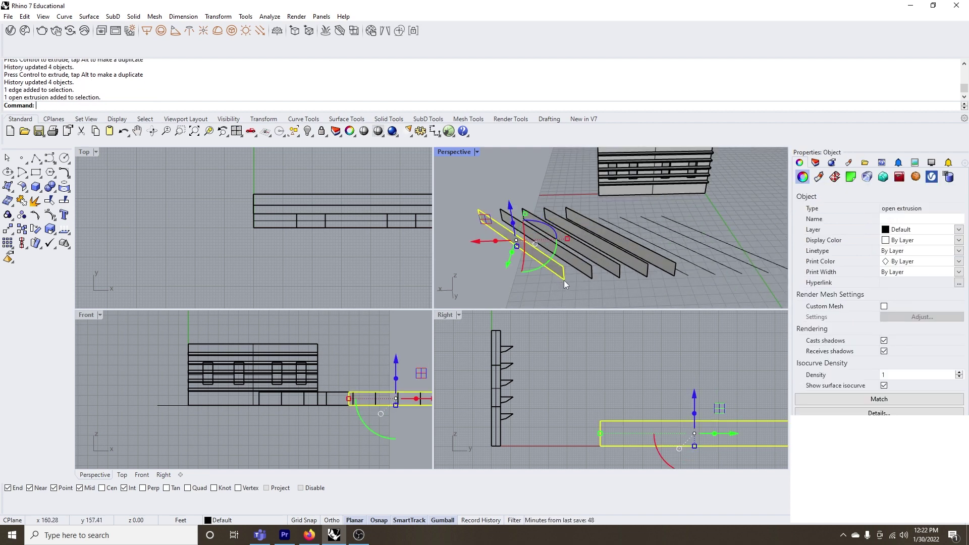
key("Escape")
left_click(557, 263, "ctrl+shift")
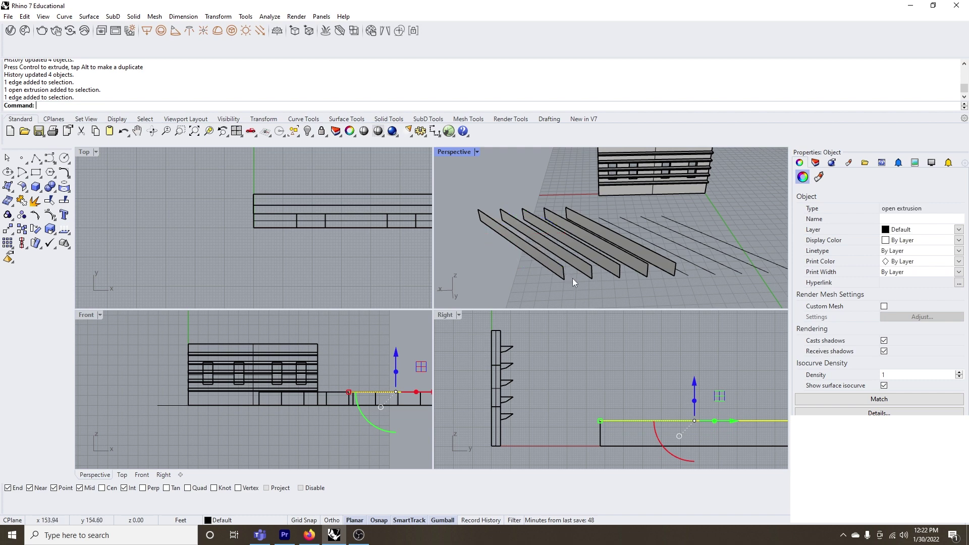
key("Escape")
scroll(568, 272, "up", 3)
left_click(562, 268, "ctrl+shift")
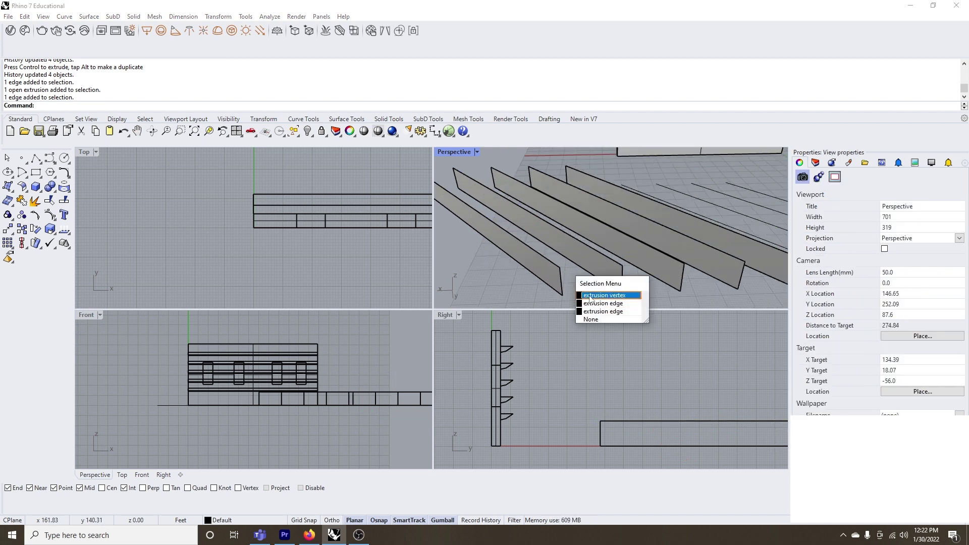
left_click(593, 311)
key("Escape")
Raise the upper corner vertex at the near end of the original panel so the linked panels slope.
left_click(559, 269, "ctrl+shift")
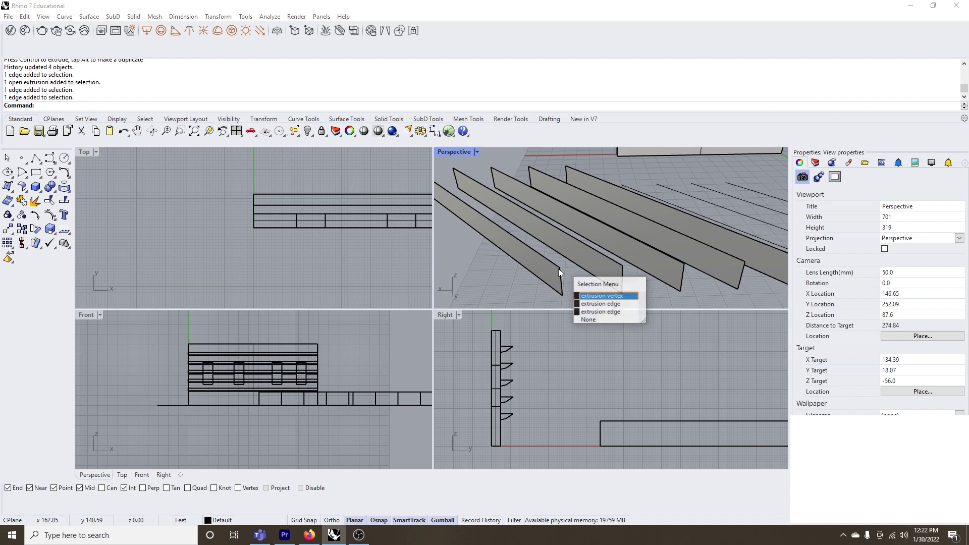
left_click(594, 297)
left_click_drag(556, 234, 555, 218)
scroll(558, 280, "down", 2)
Switch the Perspective viewport to Rendered display and view the sloped panels and wall slats from a low angle.
left_click(477, 152)
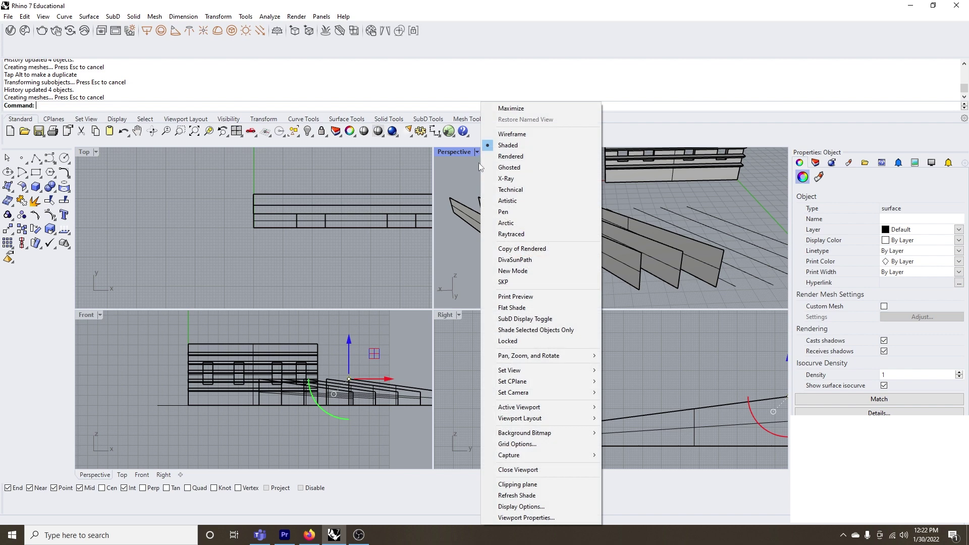
left_click(504, 156)
scroll(525, 284, "down", 3)
right_click_drag(525, 284, 679, 207)
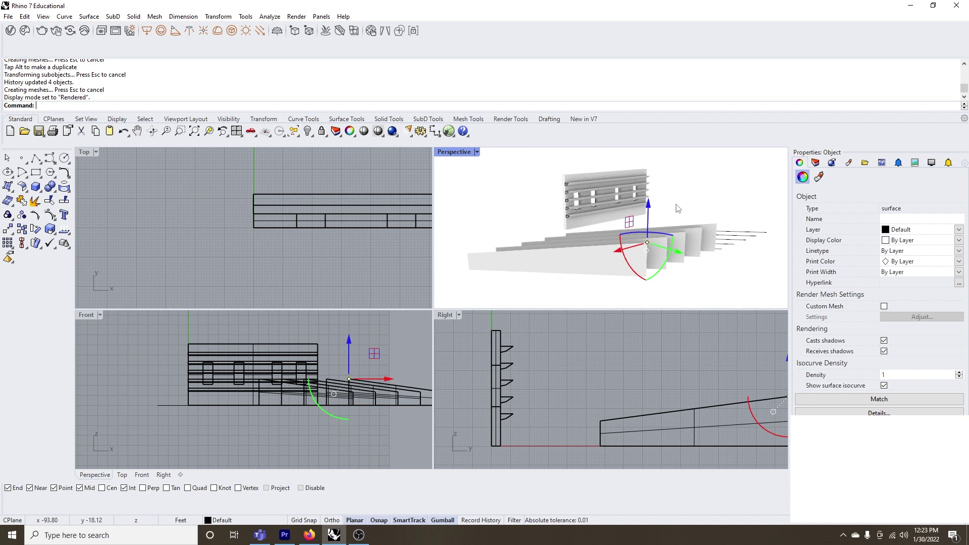
scroll(526, 399, "down", 3)
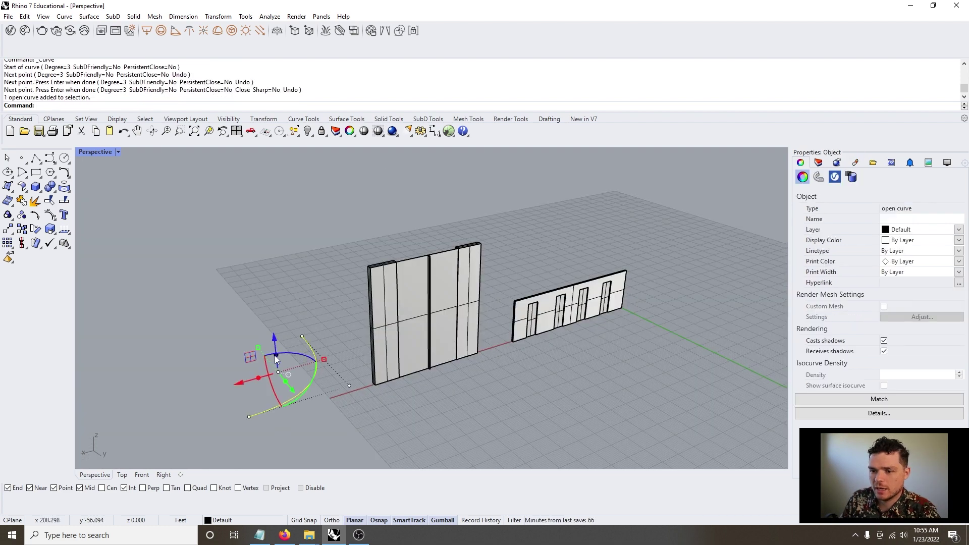
Extrude the selected ground curve vertically into a tall curved wall surface.
left_click_drag(275, 355, 266, 237)
left_click(368, 424)
right_click_drag(368, 424, 345, 368)
Make a copy of a vertical slat from the flat wall and move it beside the curved wall.
scroll(345, 369, "up", 3)
left_click(519, 357)
left_click_drag(483, 323, 275, 365)
scroll(255, 407, "up", 7)
right_click_drag(263, 417, 626, 389)
scroll(521, 386, "up", 3)
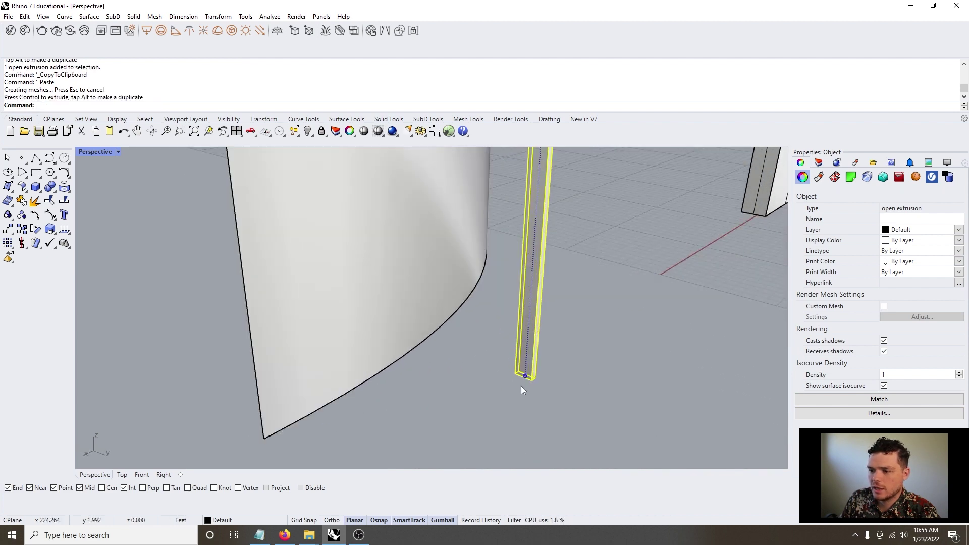
Move the copied slat by its bottom corner onto the lower end point of the curved wall.
left_click(513, 377)
scroll(514, 377, "up", 3)
left_click(516, 372)
scroll(516, 371, "down", 5)
left_click_drag(516, 372, 445, 390)
scroll(446, 390, "down", 2)
right_click_drag(446, 389, 470, 394)
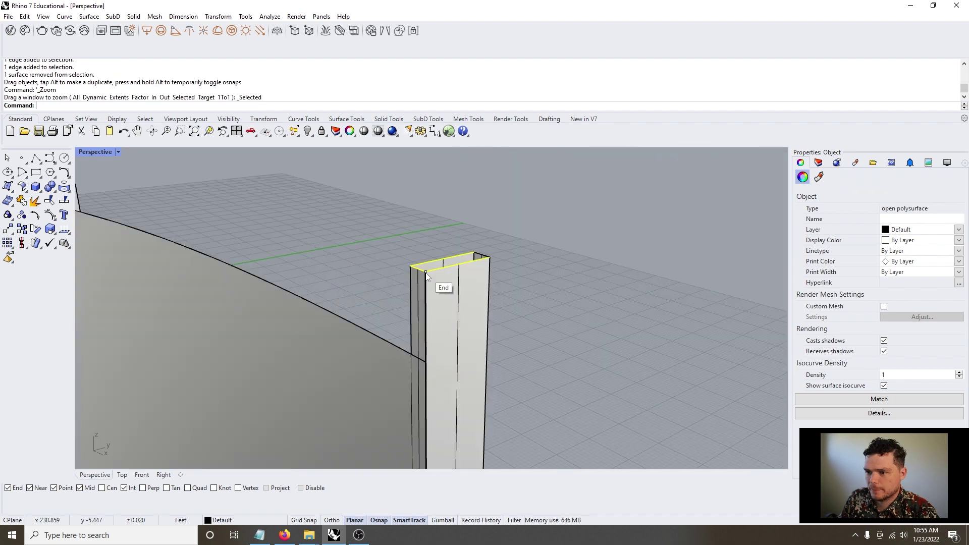
Lower the slat's top edges to the upper corner of the curved wall so their heights match.
left_click_drag(425, 270, 423, 359)
scroll(449, 308, "down", 5)
right_click_drag(453, 314, 365, 226)
scroll(365, 225, "down", 4)
left_click(348, 265)
scroll(347, 269, "down", 5)
right_click_drag(349, 275, 372, 405)
scroll(337, 325, "up", 6)
scroll(357, 371, "down", 4)
right_click_drag(384, 371, 400, 376)
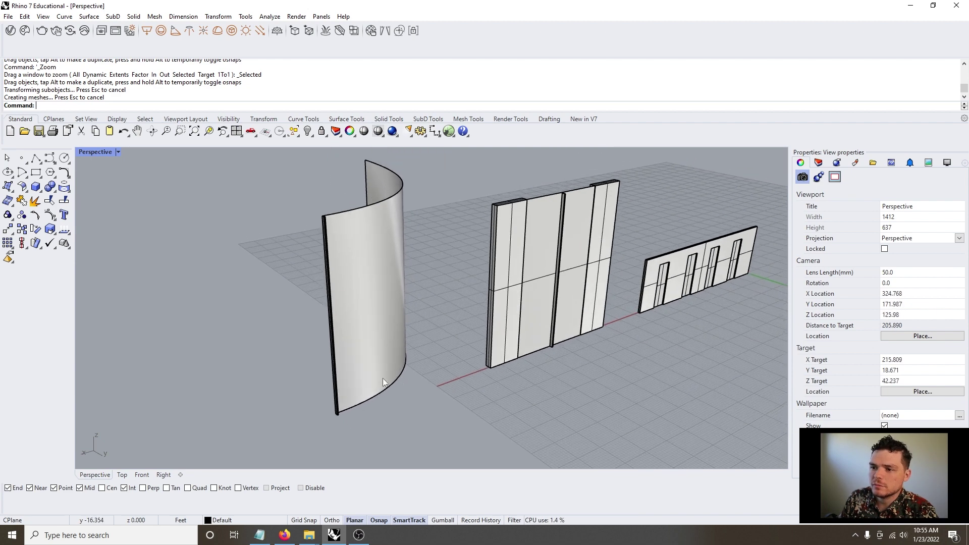
Start an array along curve of the slat, using the curved wall's bottom edge as the path.
left_click(337, 398)
scroll(332, 442, "up", 2)
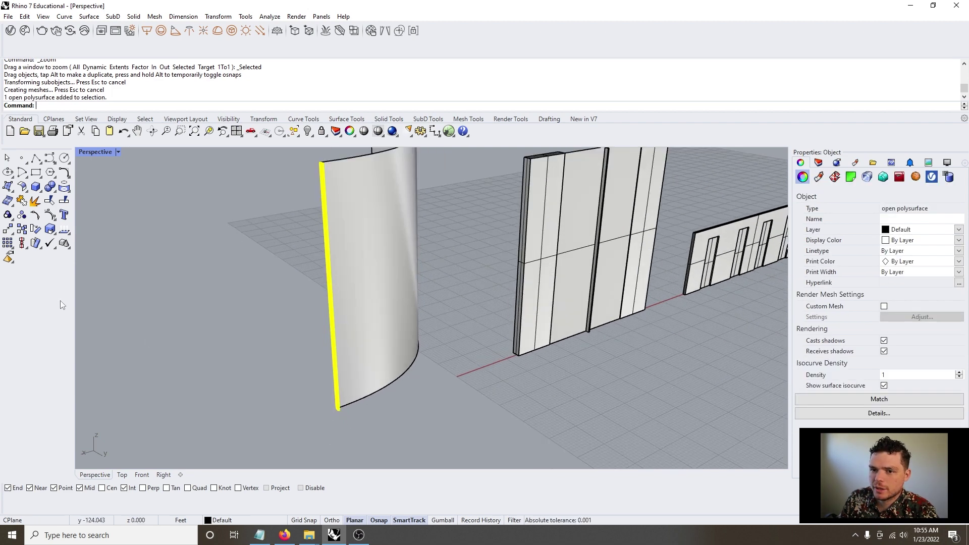
left_click(8, 243)
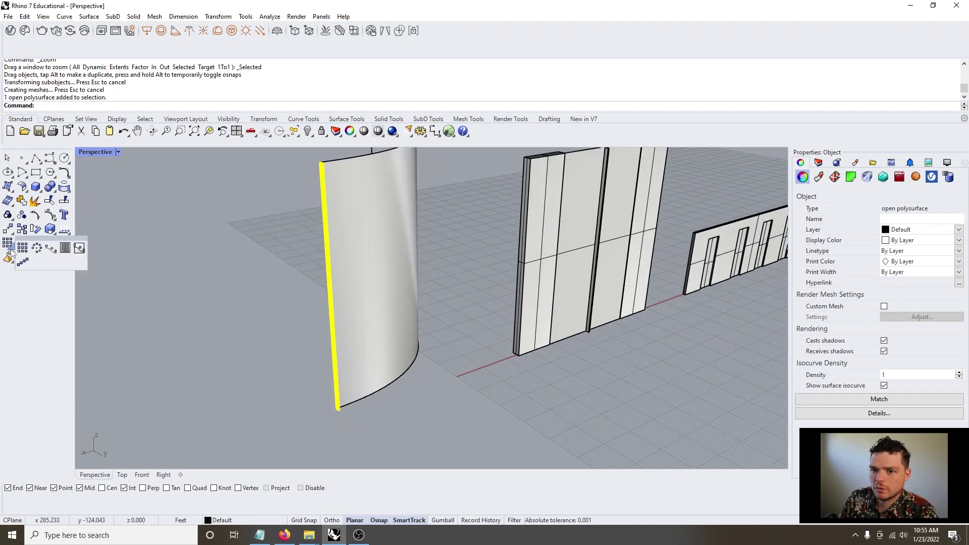
left_click(51, 251)
scroll(337, 429, "up", 4)
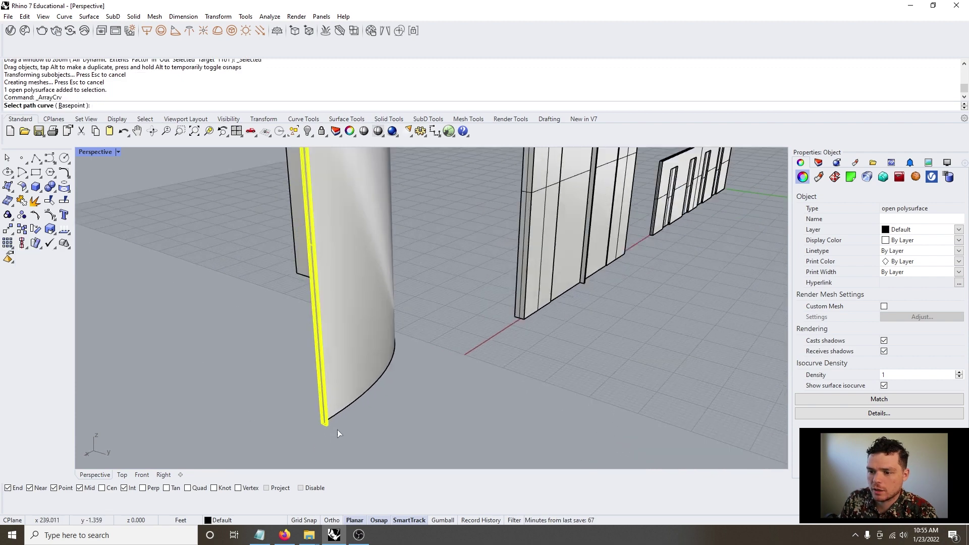
left_click(341, 401)
right_click(342, 401)
scroll(342, 401, "down", 5)
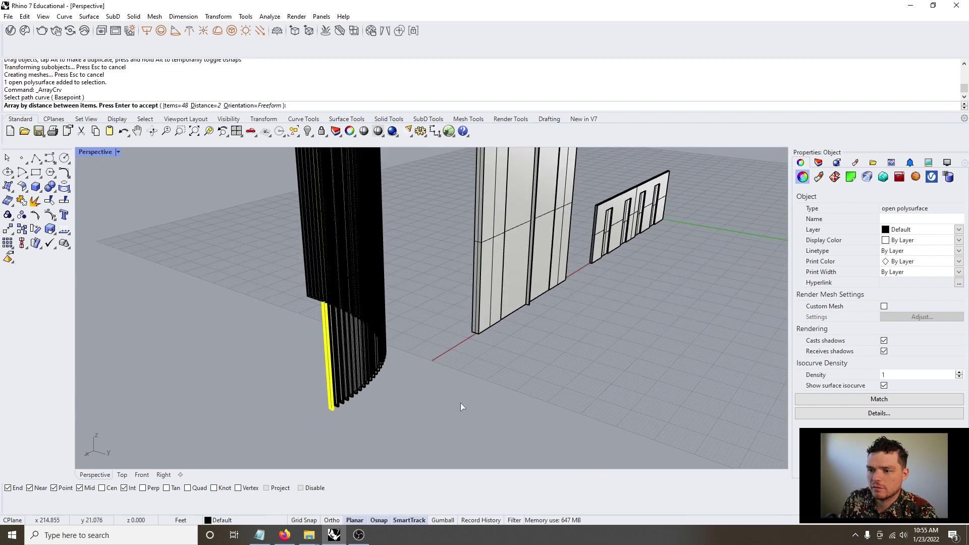
right_click_drag(461, 403, 374, 407)
scroll(374, 407, "down", 5)
scroll(439, 305, "up", 9)
right_click_drag(437, 399, 417, 356)
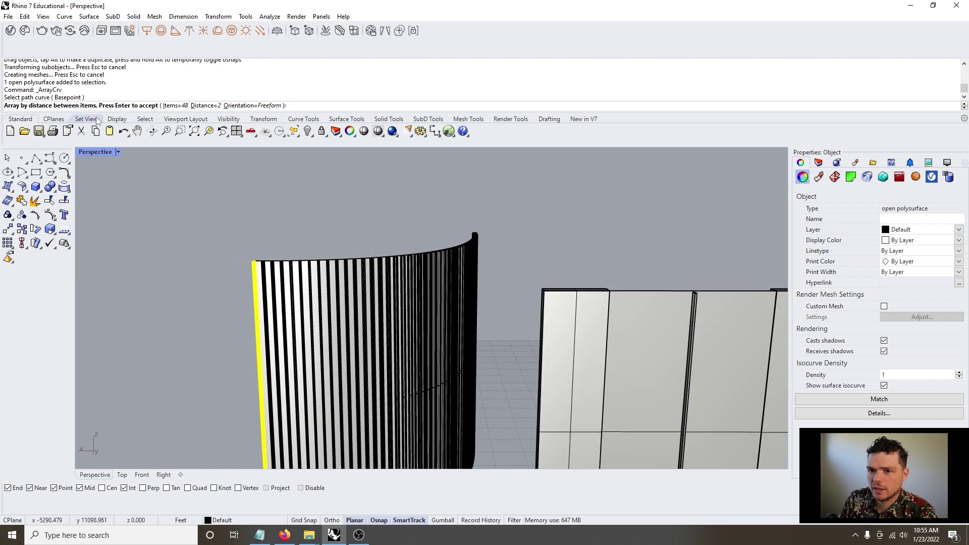
Set the distance between the arrayed slats to 4' and accept the array.
left_click(203, 106)
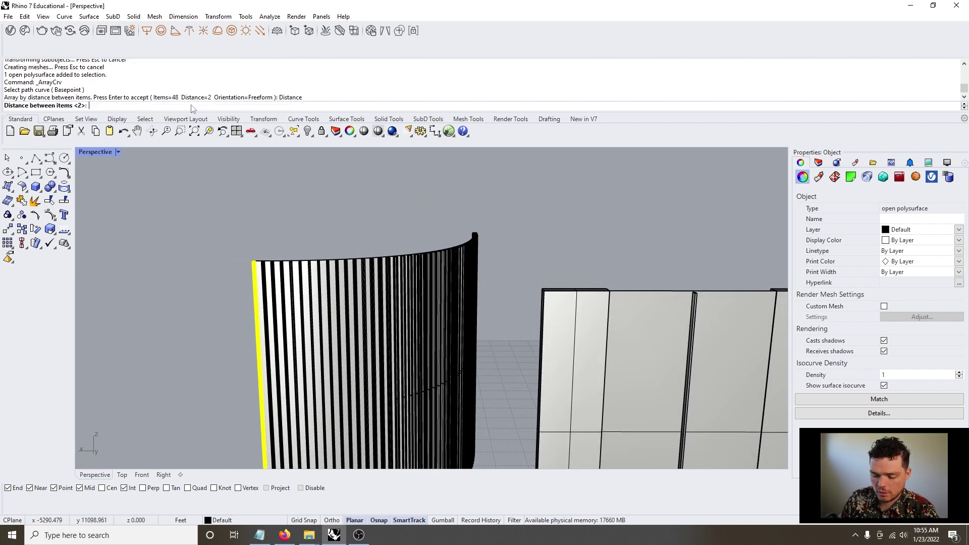
type("8")
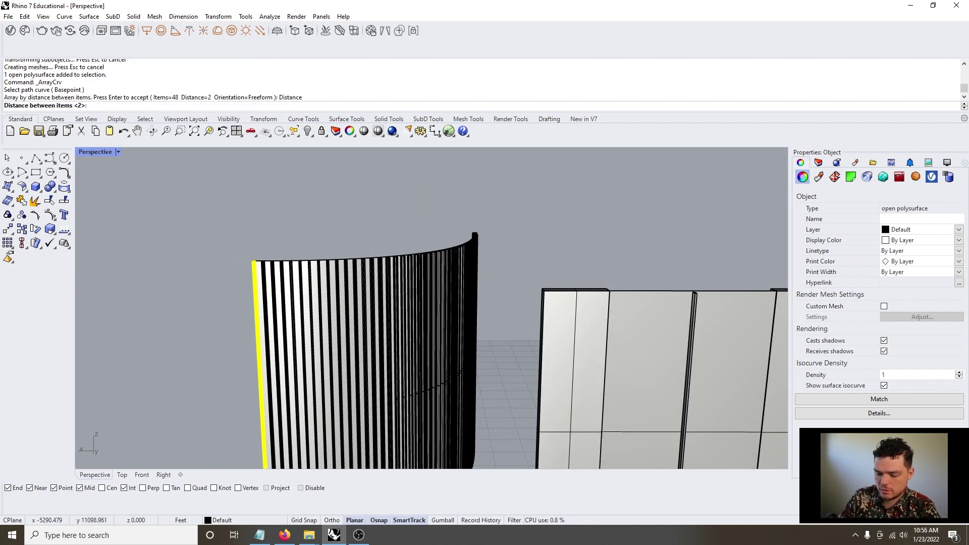
type("4'")
key("Return")
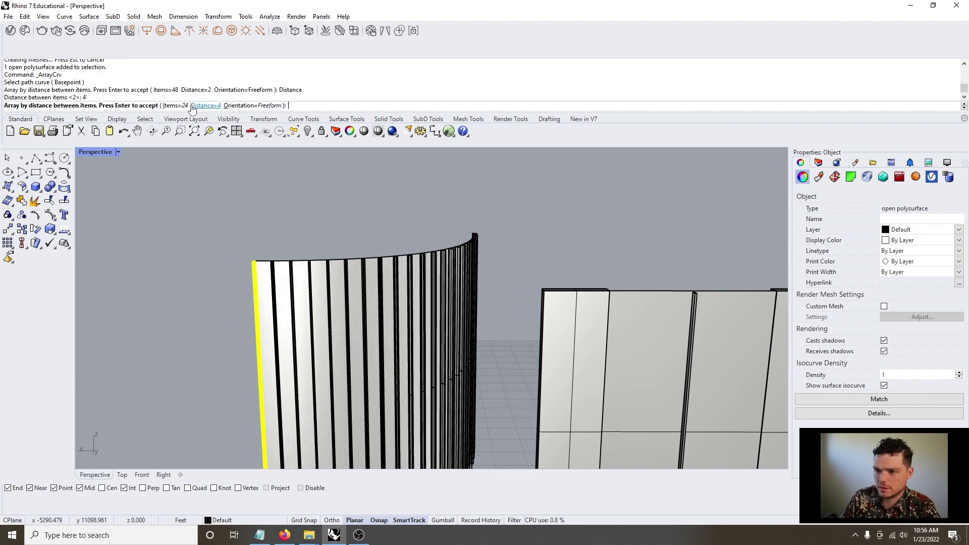
key("Return")
Examine the spacing and orientation of the arrayed slats along the curved wall.
right_click_drag(271, 233, 272, 269)
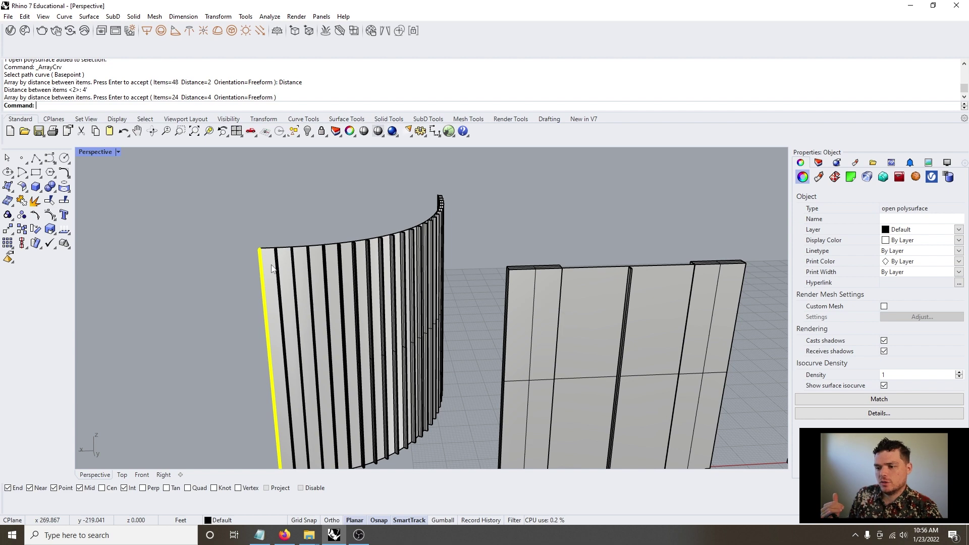
scroll(272, 269, "down", 2)
scroll(235, 298, "up", 6)
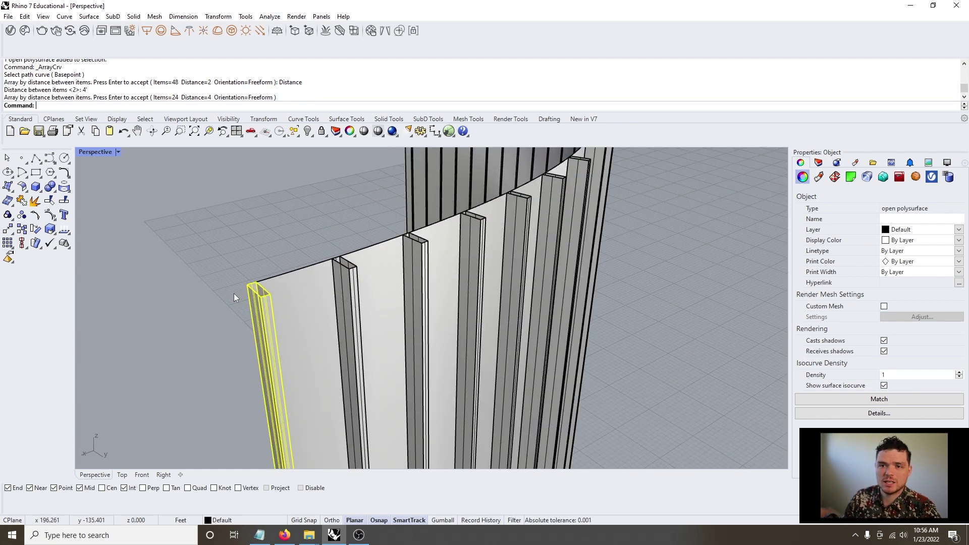
scroll(332, 265, "down", 7)
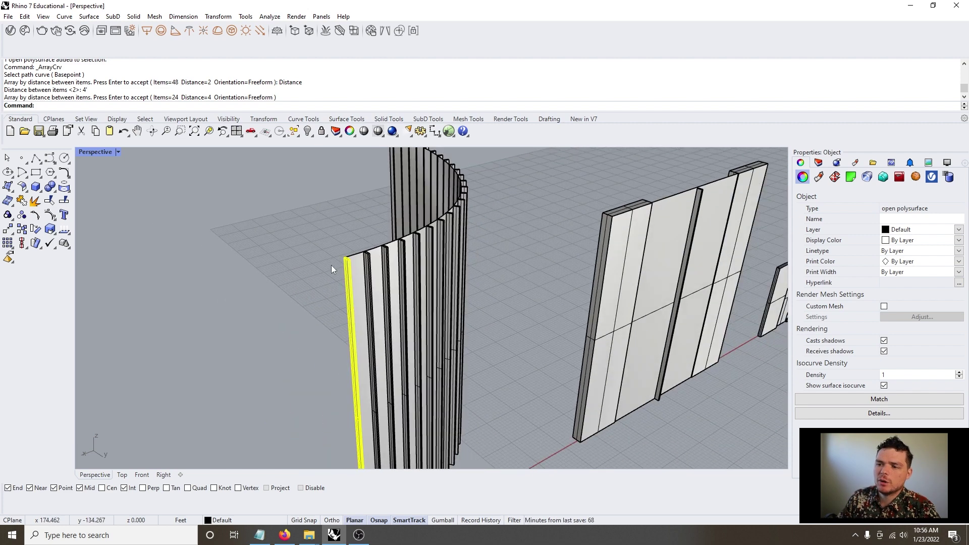
scroll(373, 316, "up", 3)
scroll(374, 316, "down", 5)
scroll(374, 316, "up", 5)
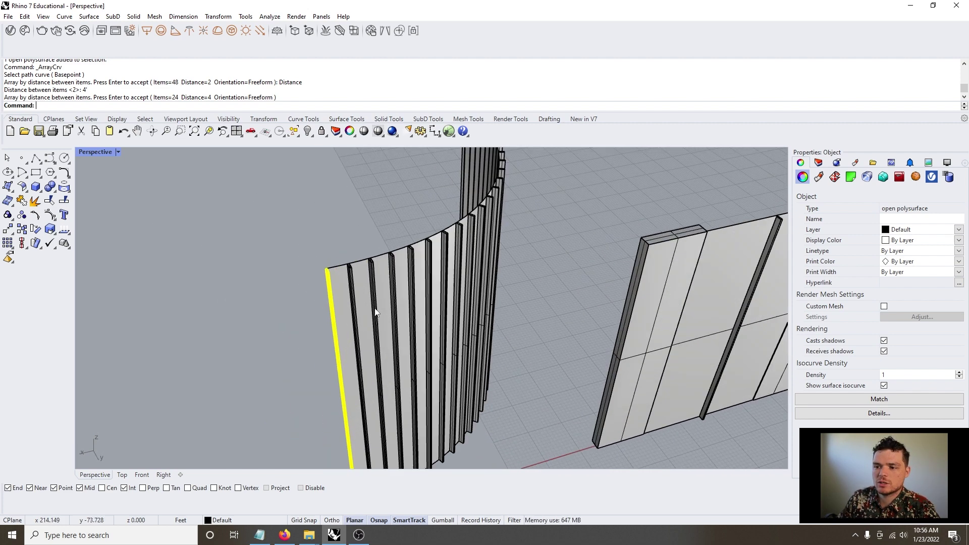
Delete the arrayed slats along the curved wall, keeping only the original slat at its edge.
left_click(352, 284)
scroll(353, 280, "down", 5)
left_click_drag(366, 201, 449, 366)
scroll(422, 359, "up", 5)
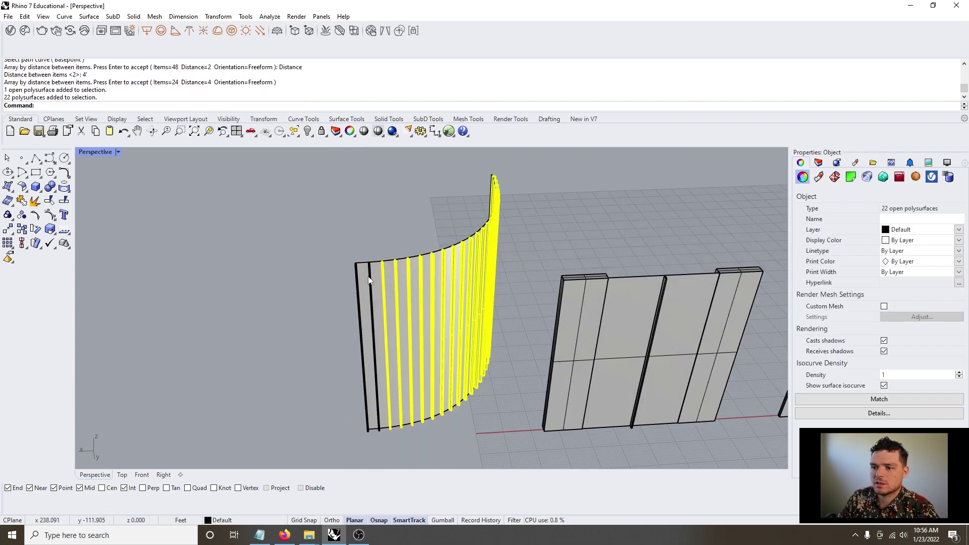
left_click(372, 277, "shift")
key("Delete")
scroll(365, 283, "down", 3)
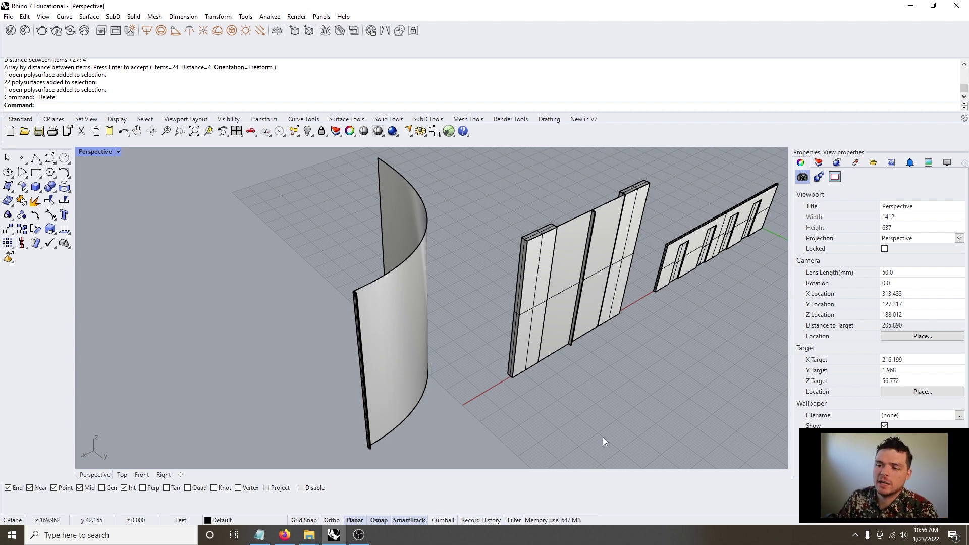
Open Grasshopper, dismiss its getting-started window and place the editor beside the view of the curved wall.
scroll(385, 305, "down", 5)
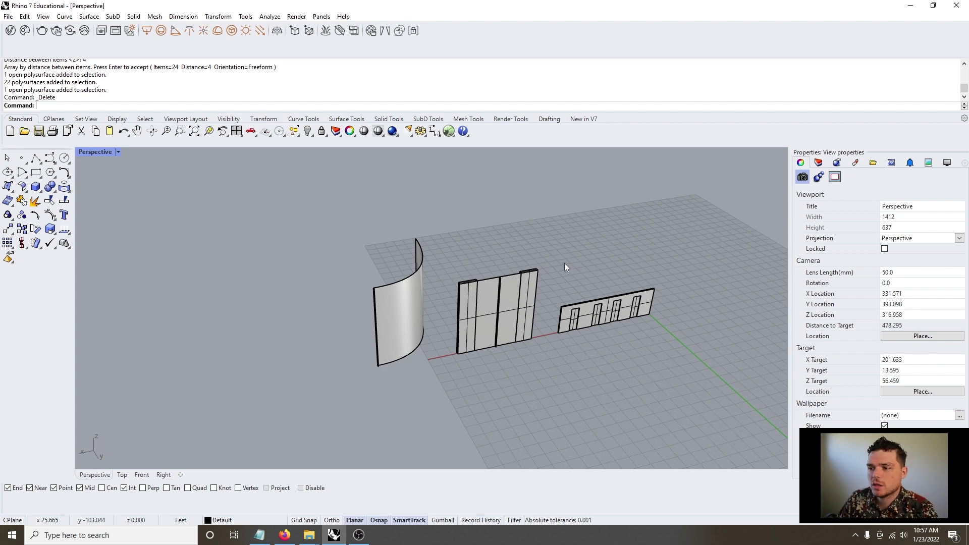
scroll(566, 268, "up", 3)
scroll(446, 344, "up", 4)
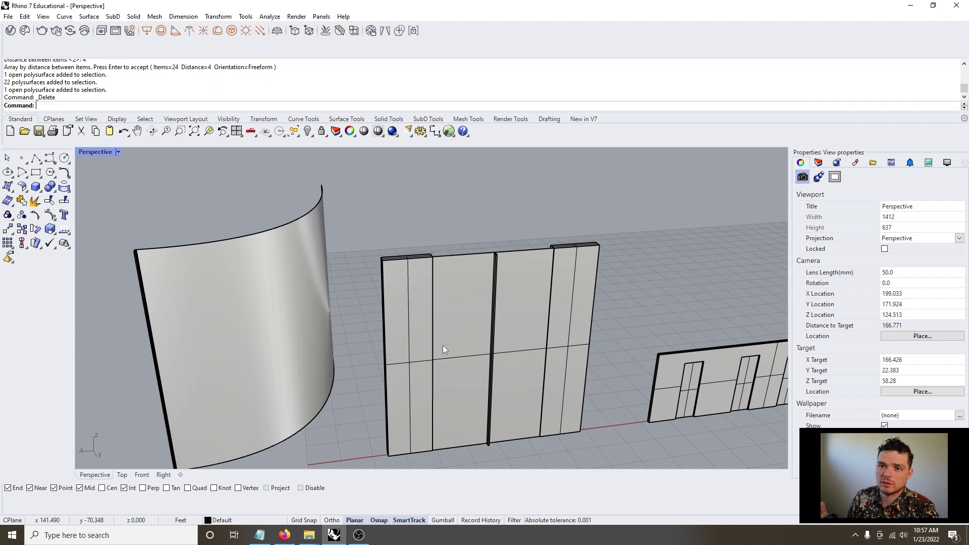
left_click(448, 132)
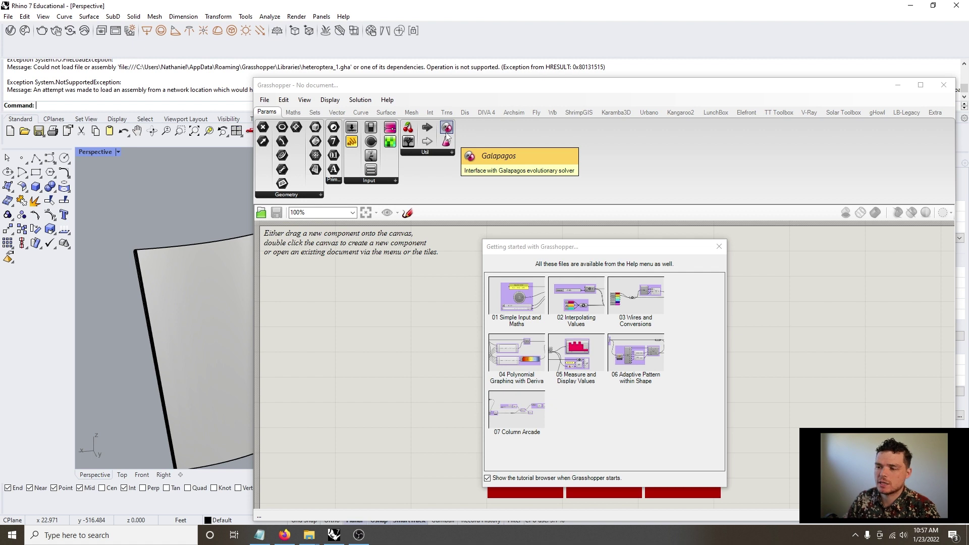
left_click(719, 247)
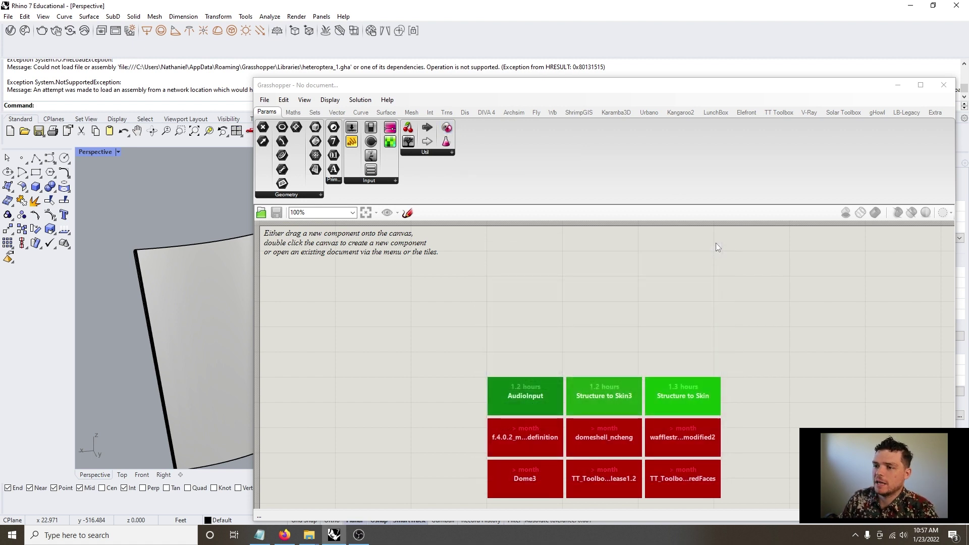
left_click_drag(493, 84, 644, 33)
left_click(344, 206)
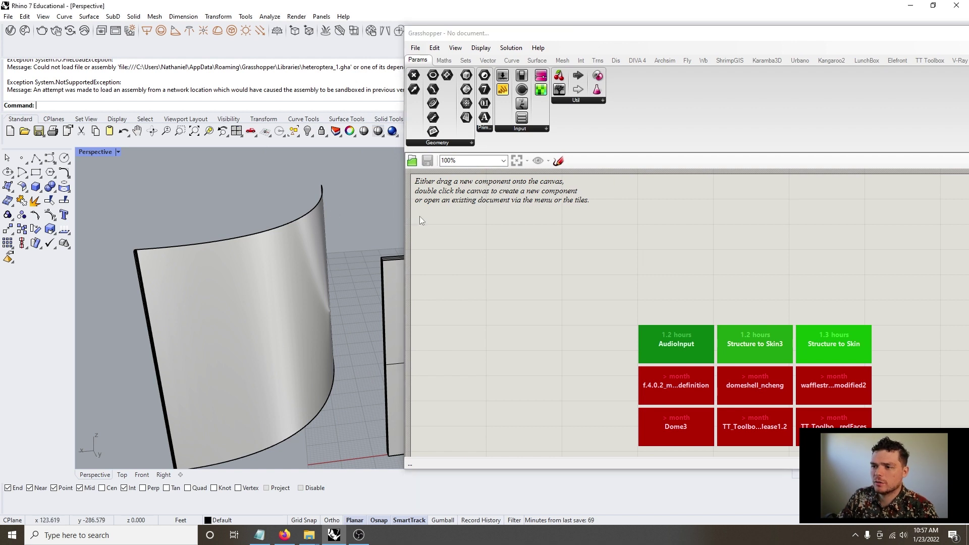
Add a Surface parameter to the empty Grasshopper canvas.
left_click(509, 269)
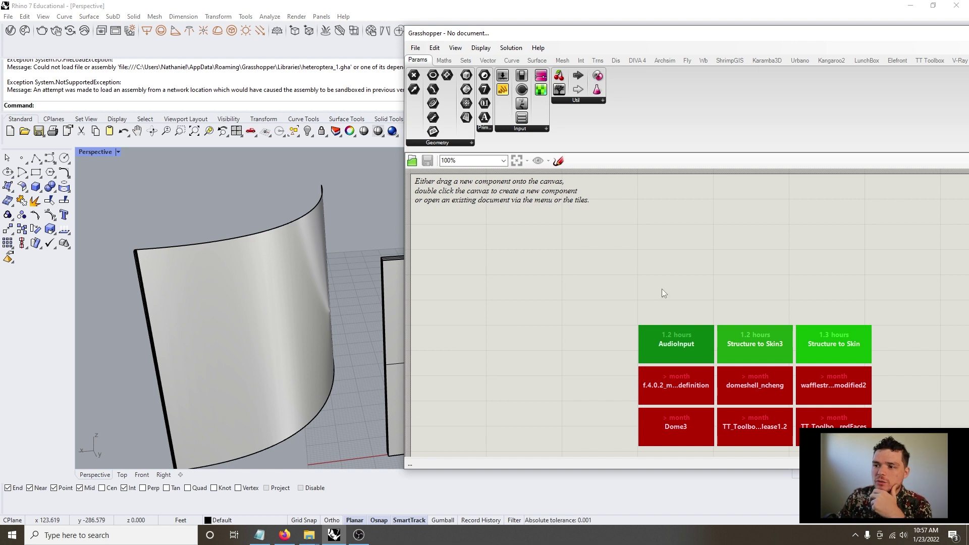
double_click(521, 256)
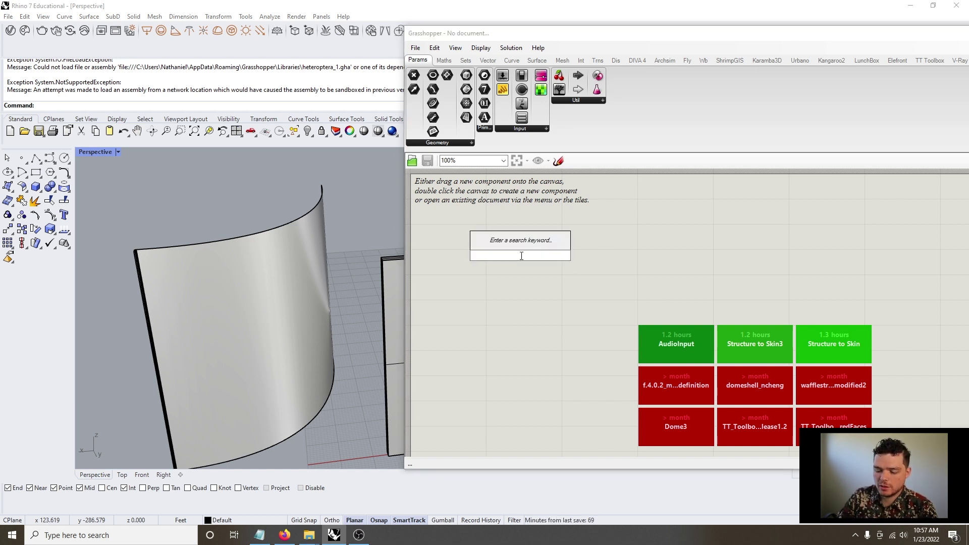
type("surf")
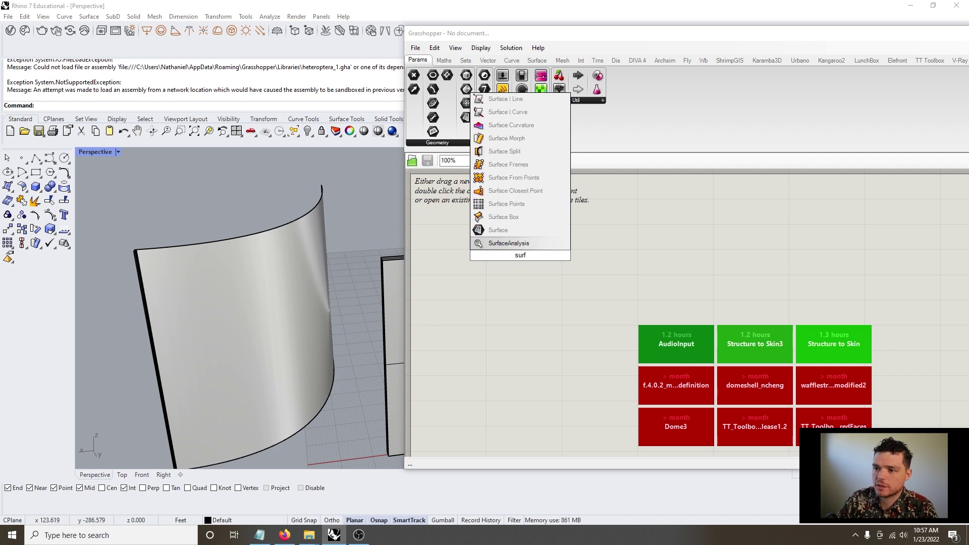
left_click(523, 232)
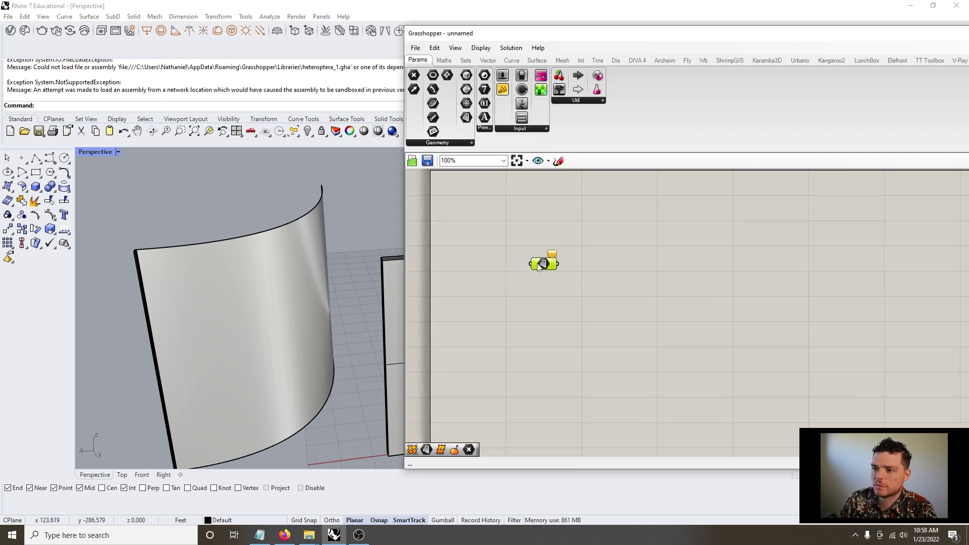
left_click(493, 245)
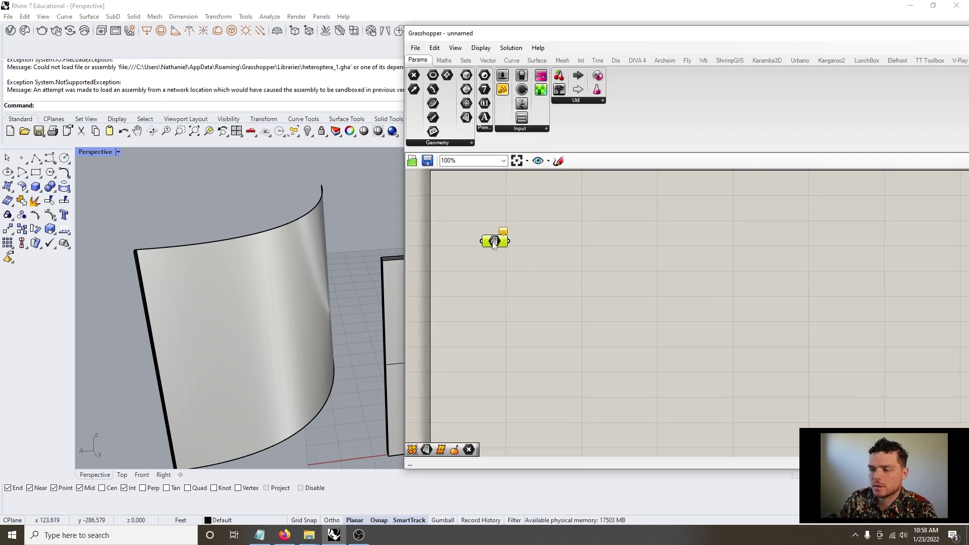
Reference the curved wall in the Surface parameter as a single surface.
left_click(287, 296)
left_click(353, 266)
left_click(495, 255)
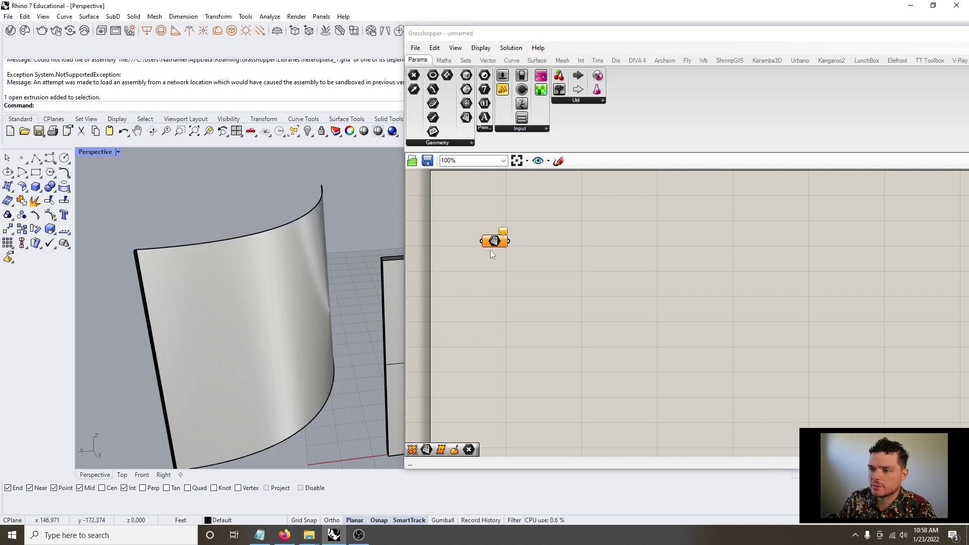
right_click(498, 245)
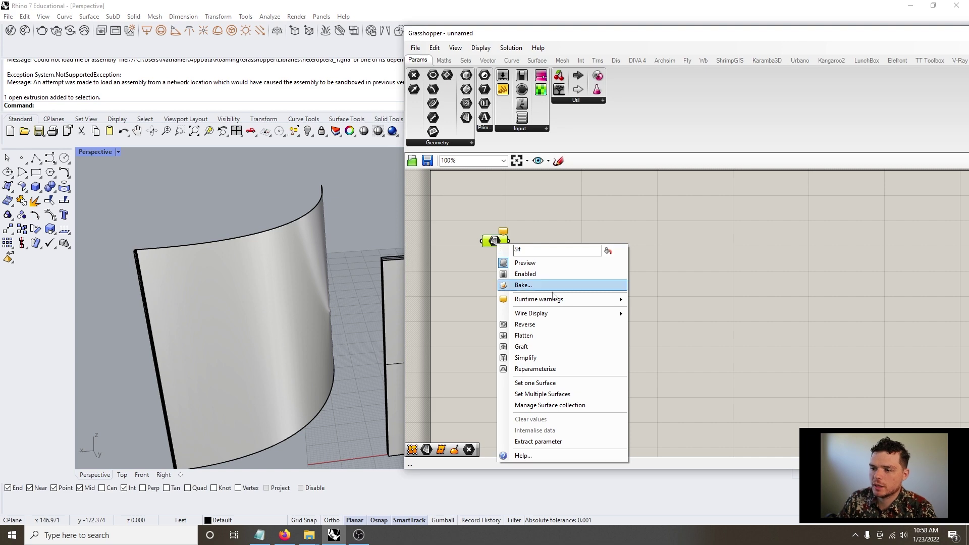
left_click(535, 383)
left_click(292, 345)
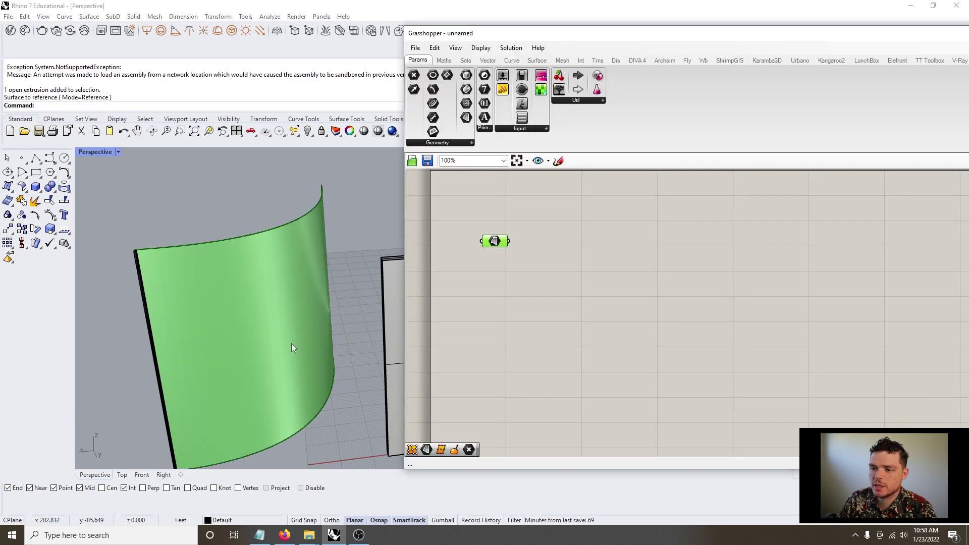
left_click(477, 342)
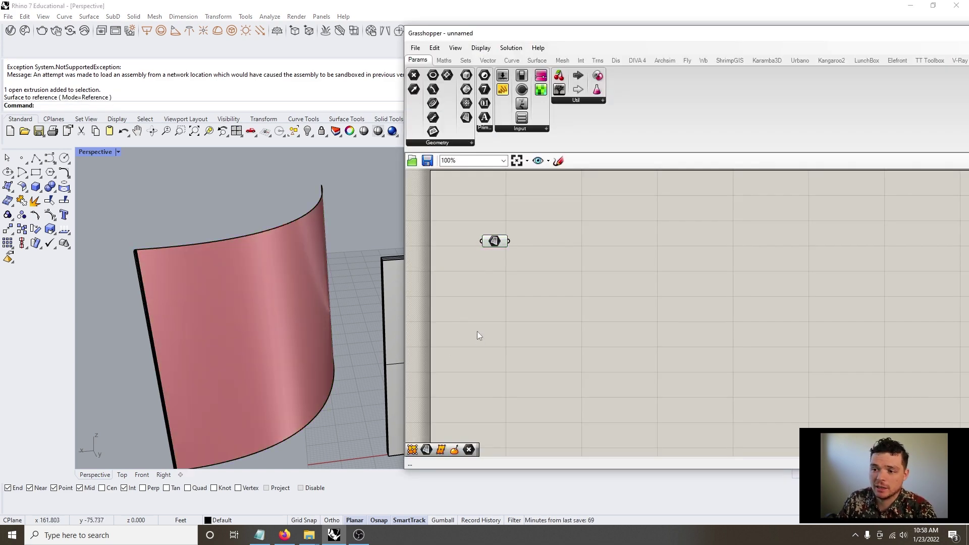
Reposition the Surface parameter on the canvas and add a Move component beside it.
left_click(499, 243)
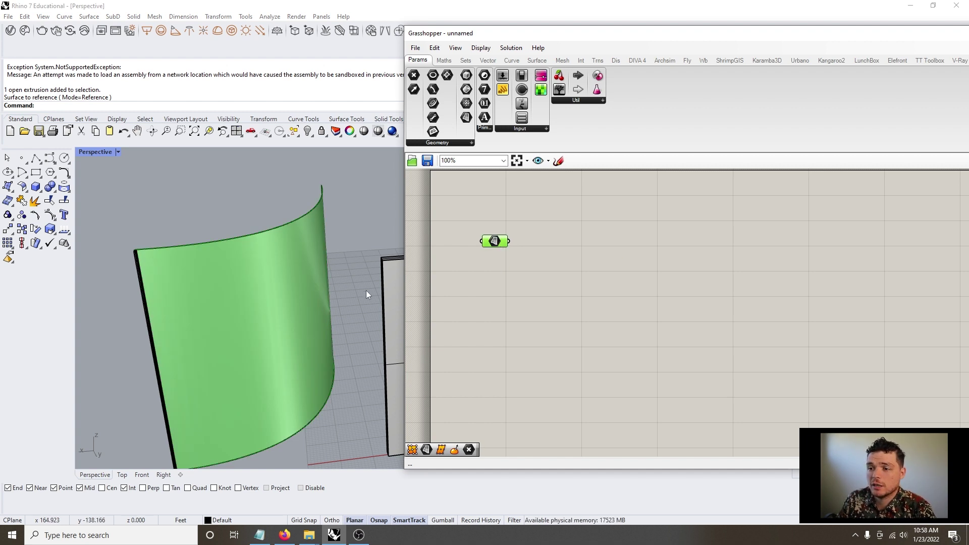
left_click_drag(497, 242, 573, 259)
left_click(543, 271)
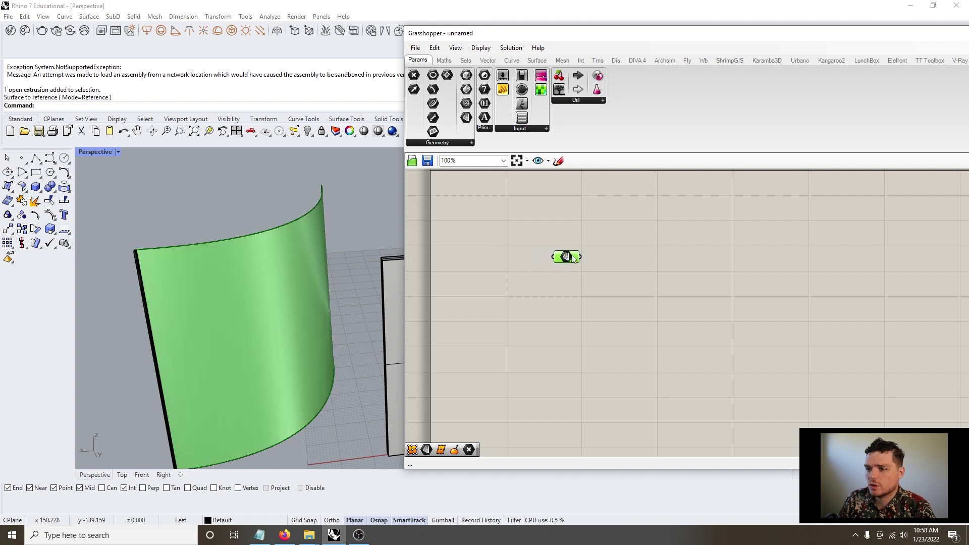
double_click(476, 261)
type("move")
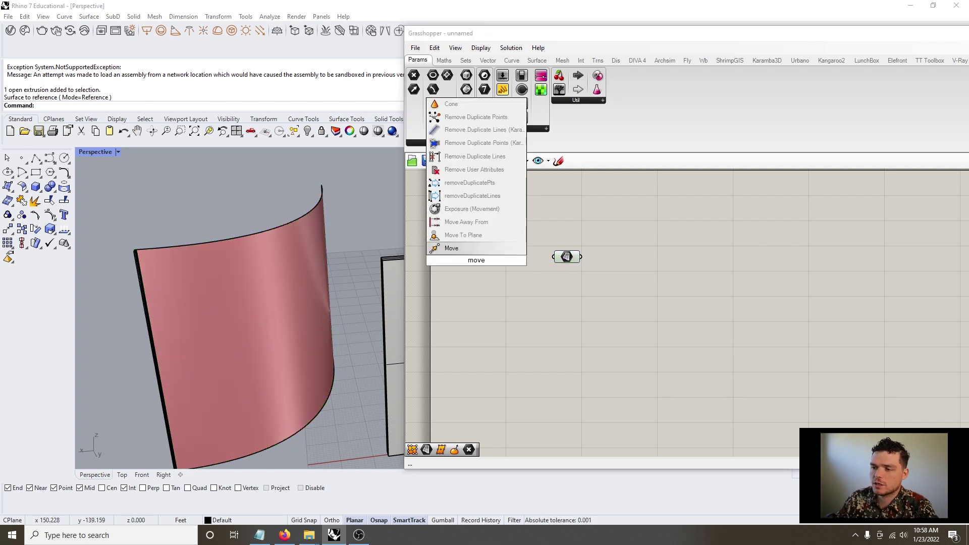
key("Return")
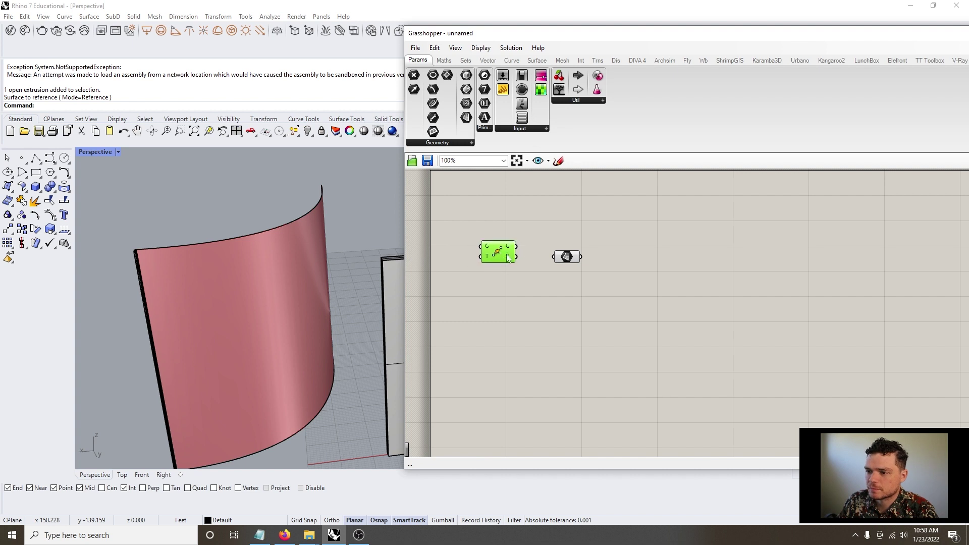
Place the Move component beside the Surface parameter and connect the surface to its geometry input.
left_click_drag(499, 255, 599, 306)
left_click_drag(582, 257, 634, 296)
left_click(629, 308)
scroll(630, 272, "up", 2)
mouse_move(618, 301)
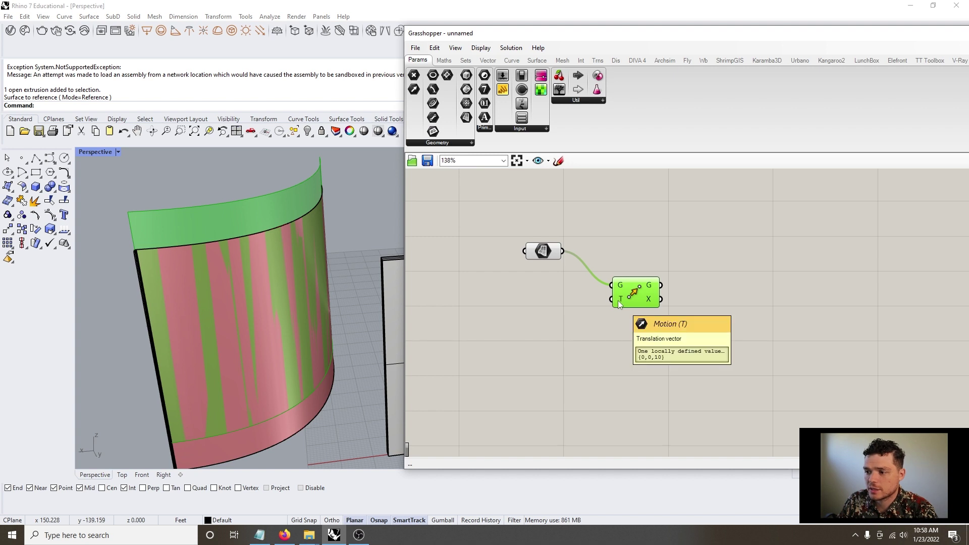
Add a Unit X vector component below the Surface parameter.
double_click(529, 307)
type("unit x")
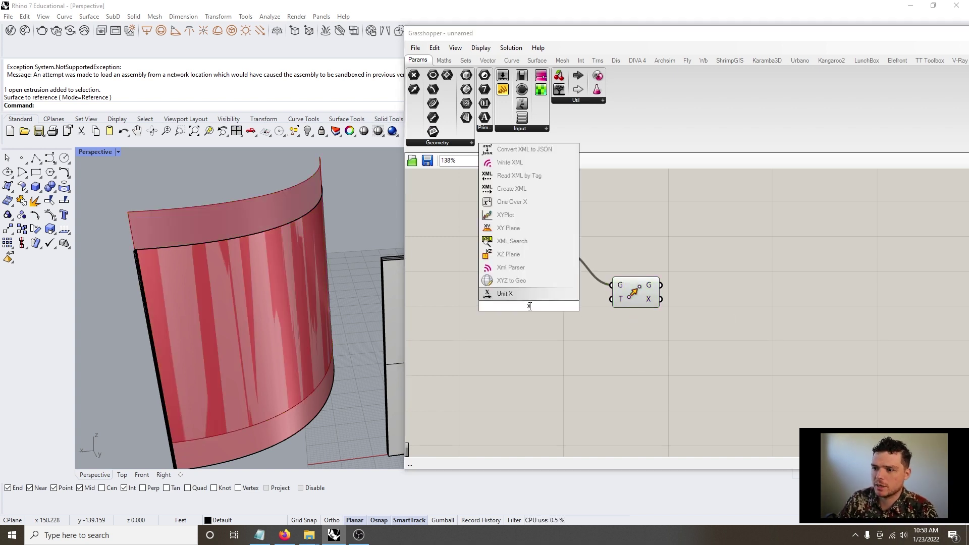
left_click(518, 294)
left_click_drag(527, 313, 486, 332)
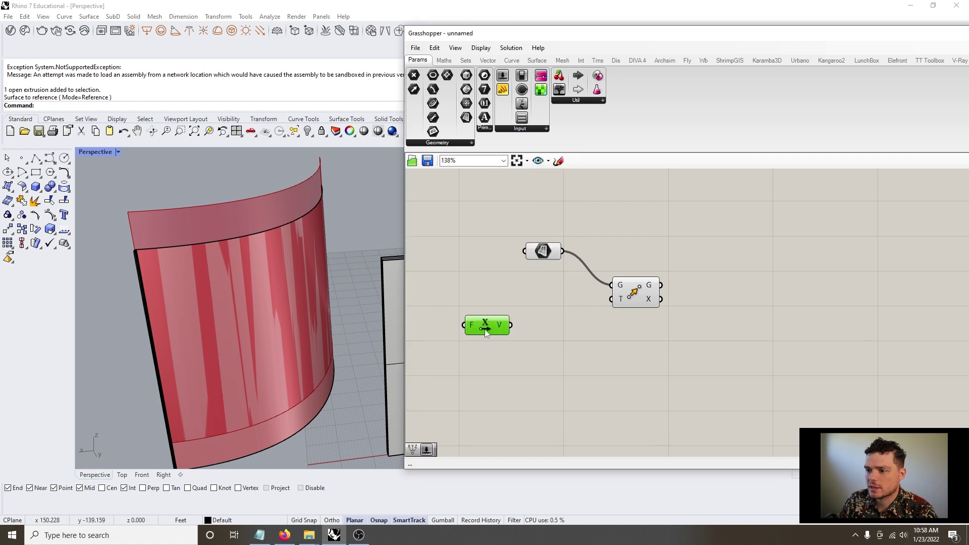
Add a number slider set to 20 and feed it through Unit X into the Move component's motion input.
double_click(451, 373)
type("20")
key("Return")
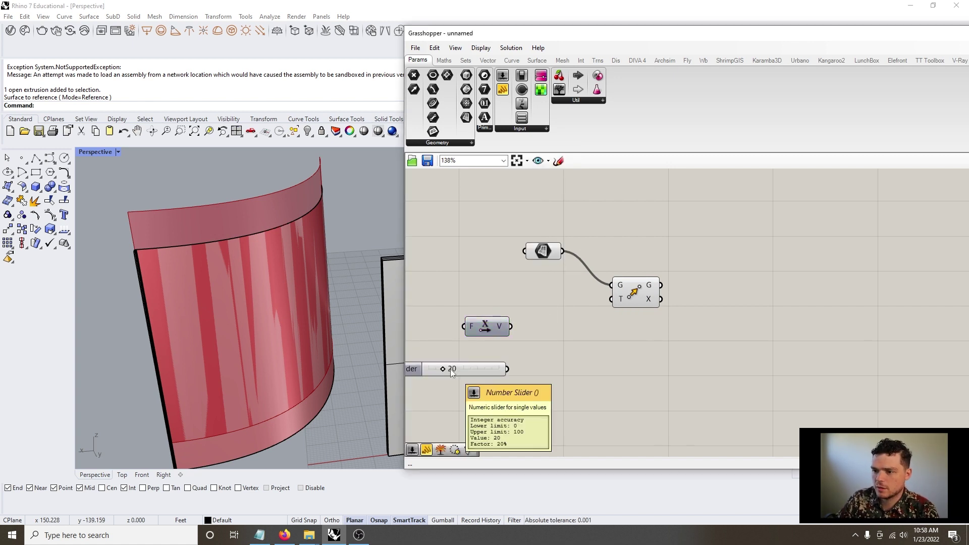
left_click_drag(507, 369, 609, 303)
scroll(608, 309, "down", 3)
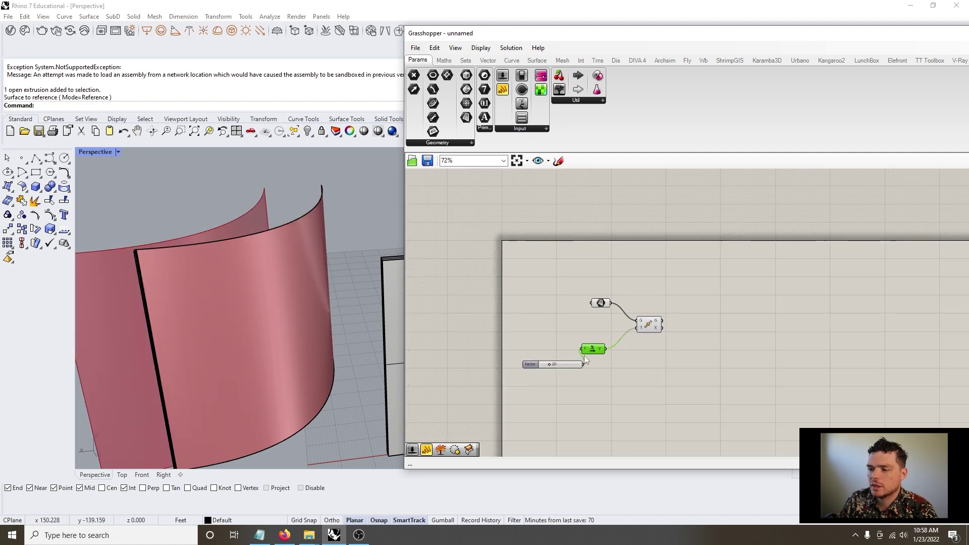
Increase the Factor slider to 66 to shift the surface copy farther along the X axis.
left_click_drag(544, 368, 556, 368)
scroll(654, 336, "down", 4)
scroll(283, 322, "down", 6)
scroll(275, 326, "down", 2)
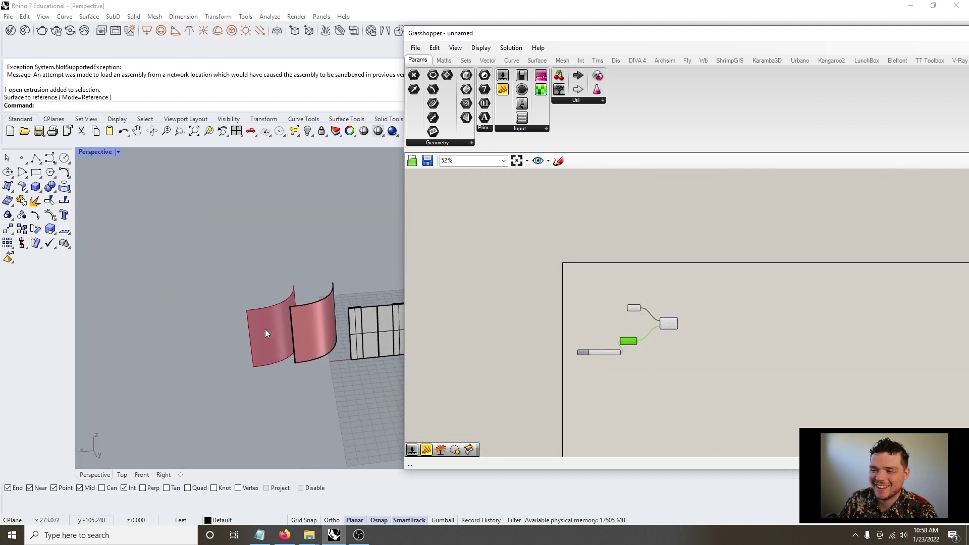
scroll(265, 329, "up", 6)
scroll(604, 363, "up", 5)
mouse_move(598, 340)
left_mouse_down()
mouse_move(569, 338)
mouse_move(610, 340)
mouse_move(565, 341)
mouse_move(615, 344)
left_mouse_up()
scroll(603, 359, "down", 3)
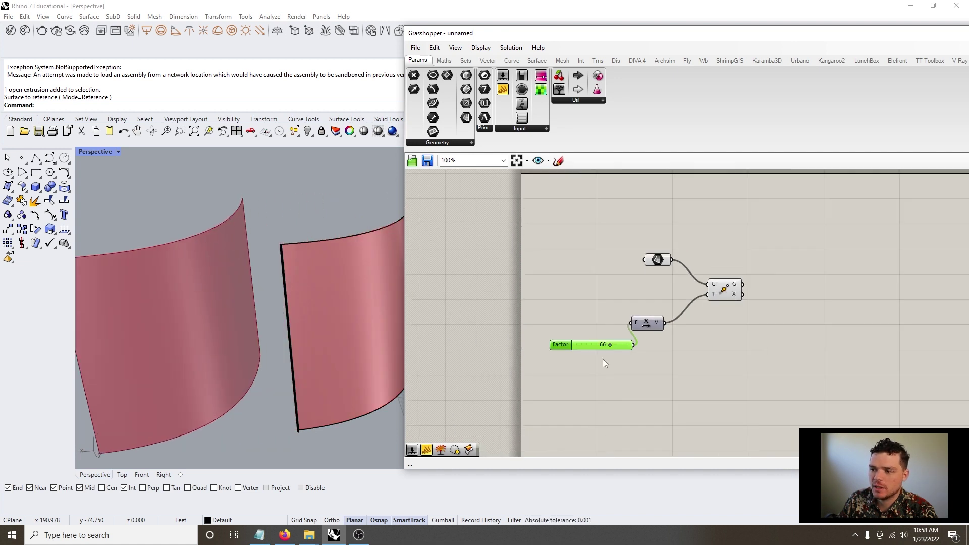
scroll(281, 347, "down", 4)
scroll(563, 345, "up", 4)
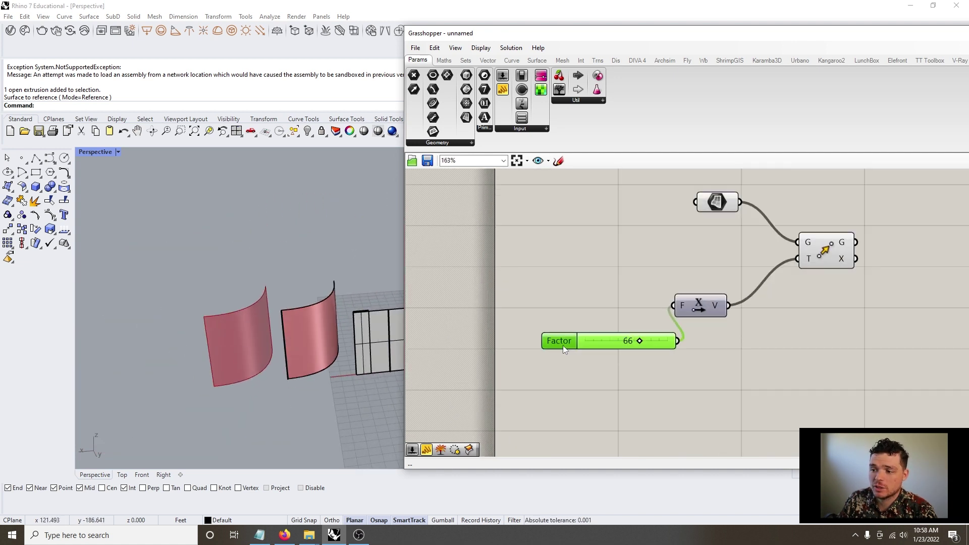
Spread out the Factor slider and the Move component on the canvas.
right_click_drag(562, 346, 466, 316)
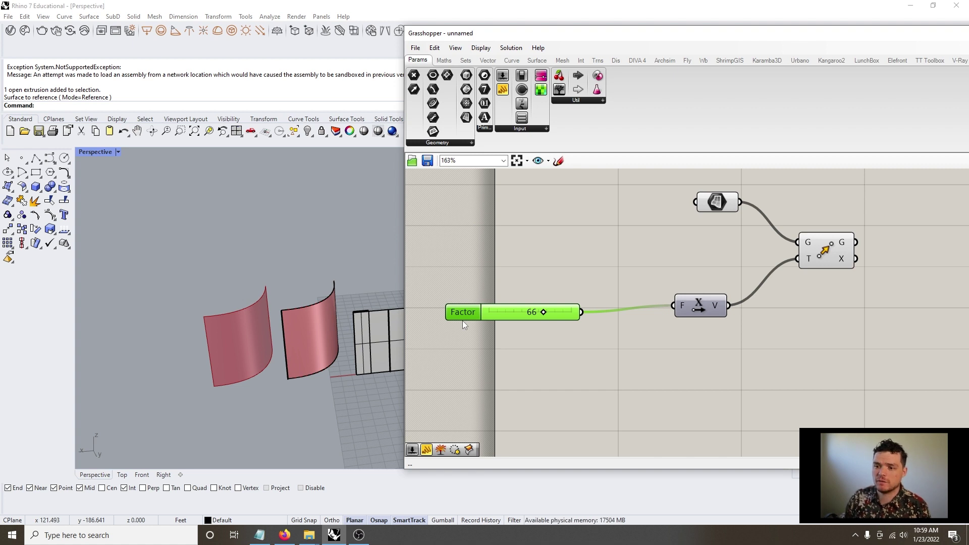
left_click_drag(830, 244, 846, 245)
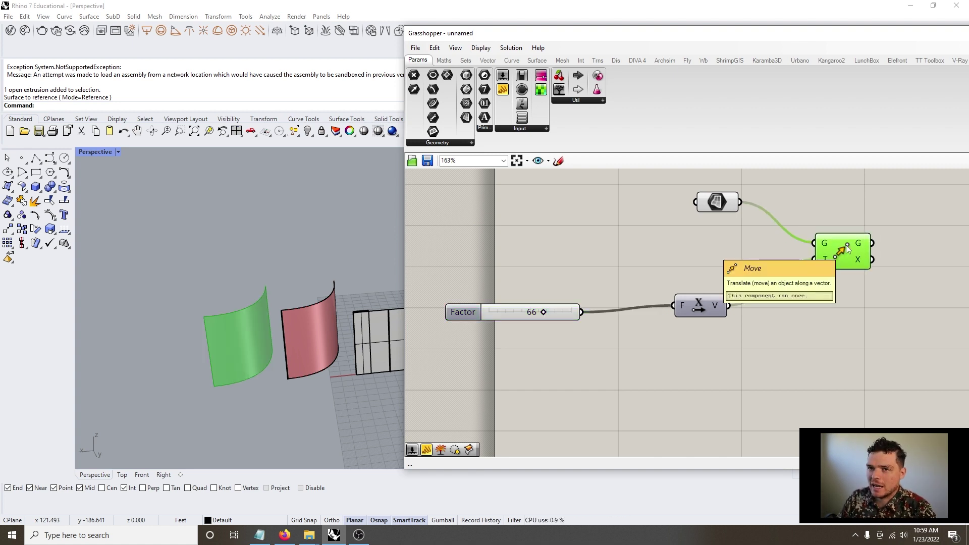
double_click(668, 253)
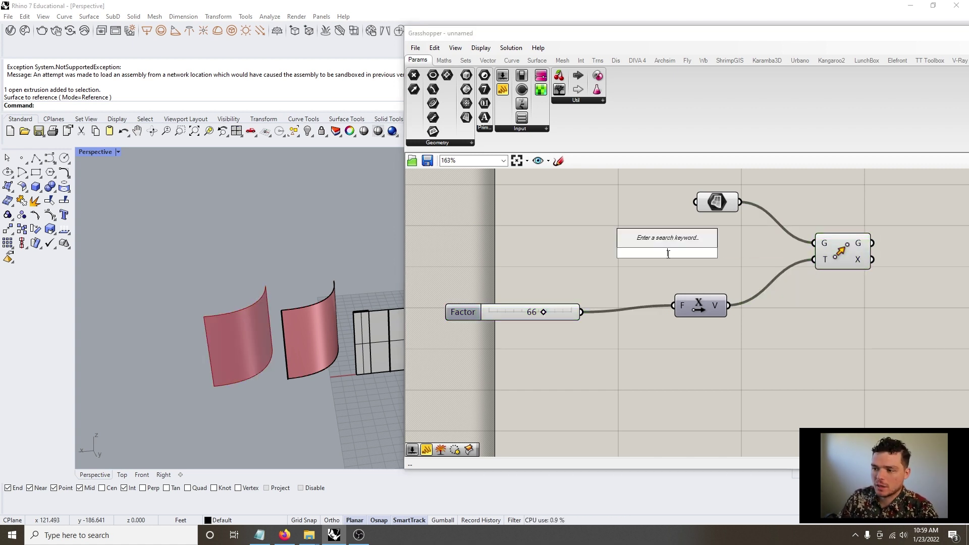
Bake the Move component's translated surface into the Rhino model.
right_click(841, 254)
left_click(862, 293)
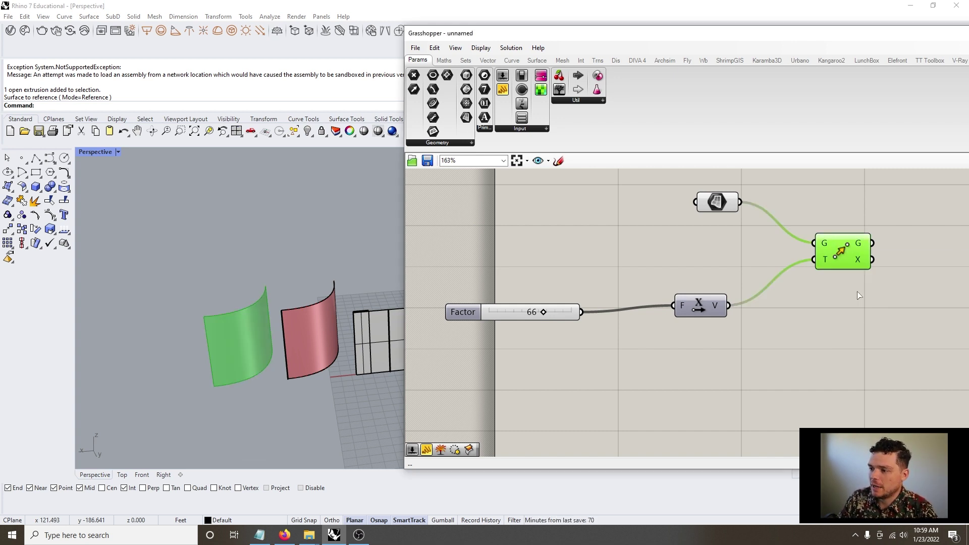
left_click(869, 386)
Select the baked surface in the Rhino viewport and move it along the X axis with the Gumball.
left_click(246, 351)
key("Escape")
left_click(244, 345)
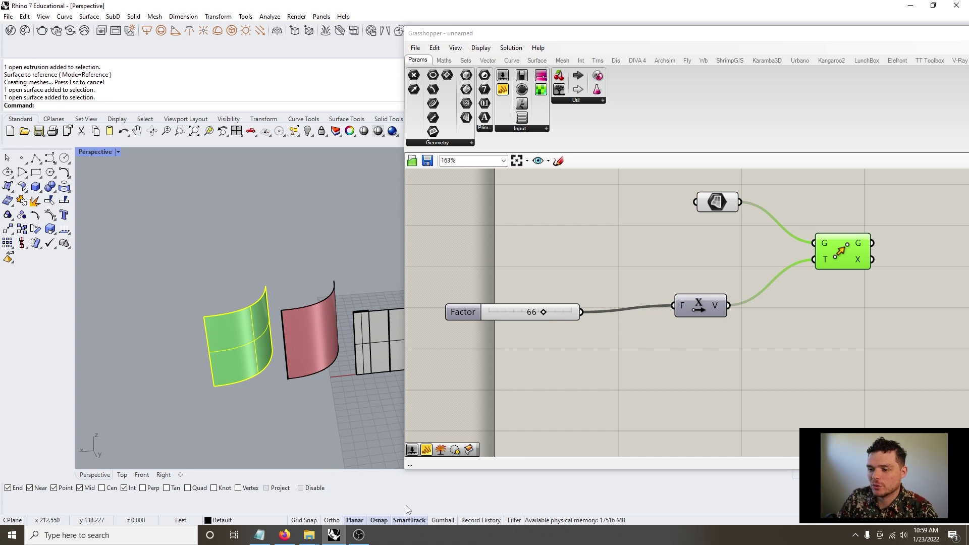
left_click(442, 521)
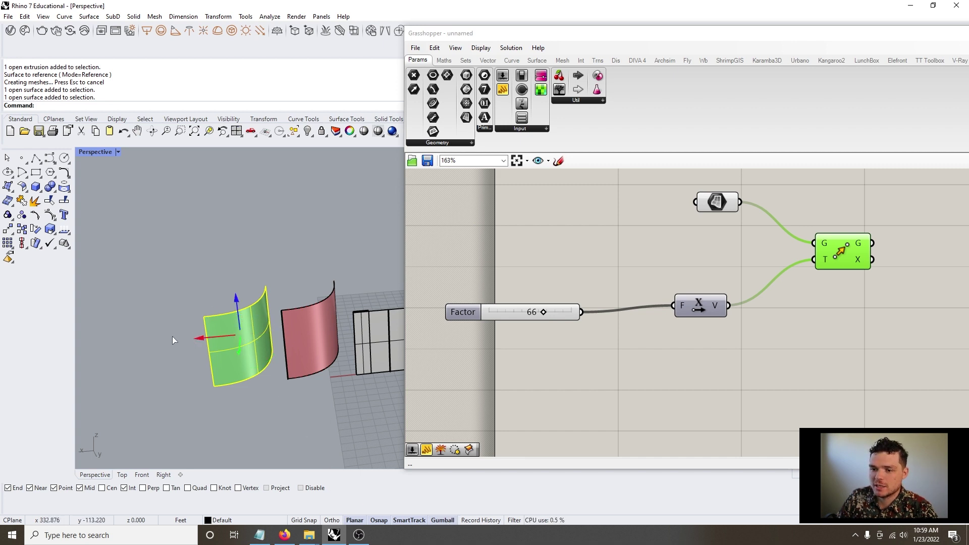
left_click_drag(192, 338, 111, 339)
Delete the baked surface from the Rhino model and deselect the Move component.
key("alt")
key("Delete")
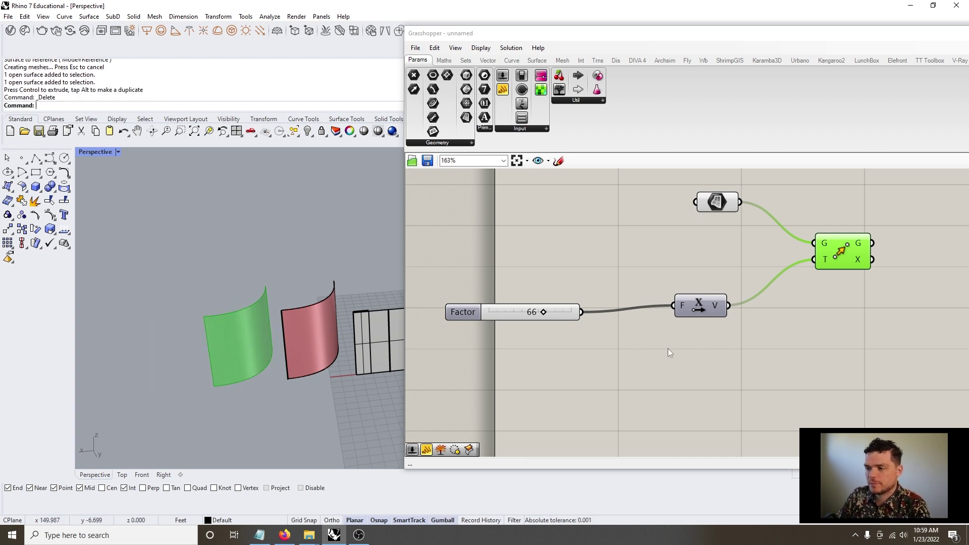
left_click(693, 358)
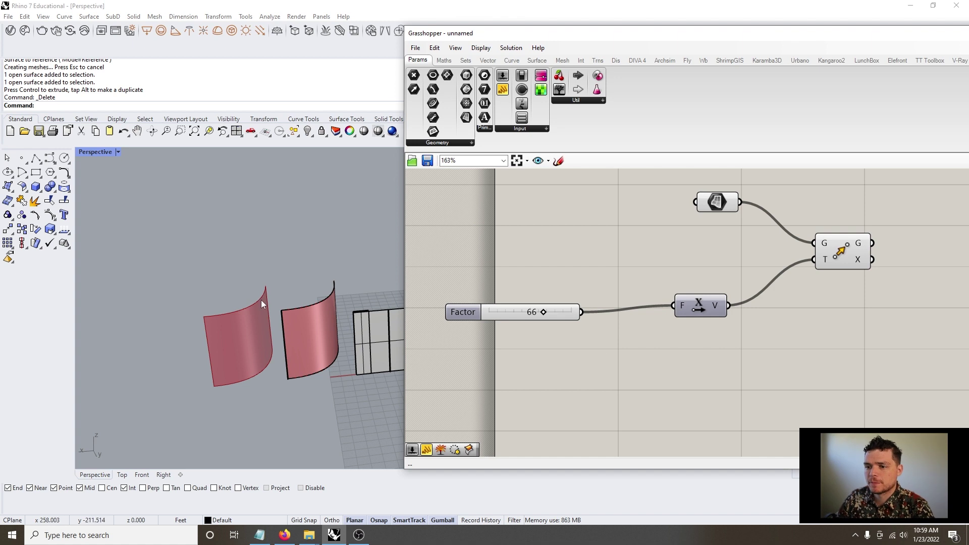
Delete the Factor slider and the Unit X component from the definition.
scroll(533, 333, "down", 1)
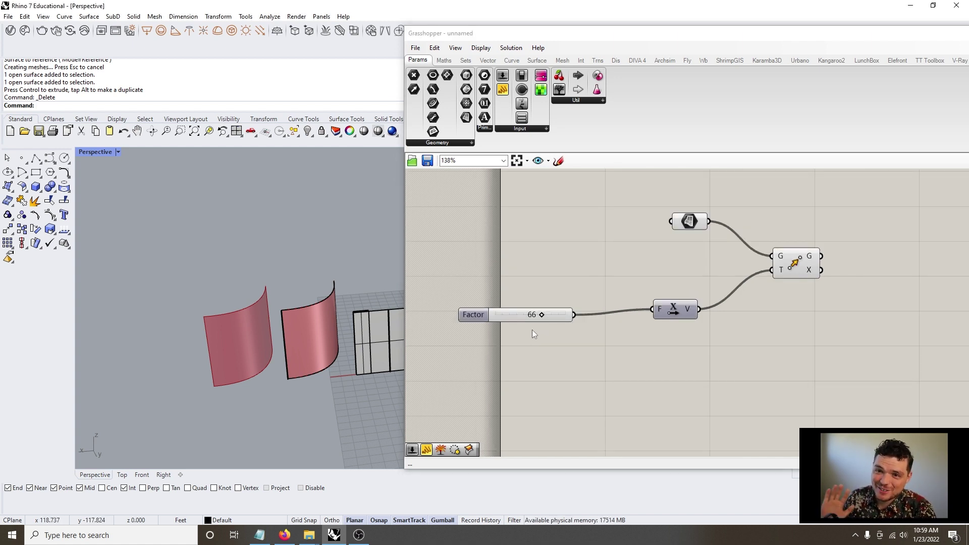
left_click_drag(713, 380, 454, 264)
left_click(434, 48)
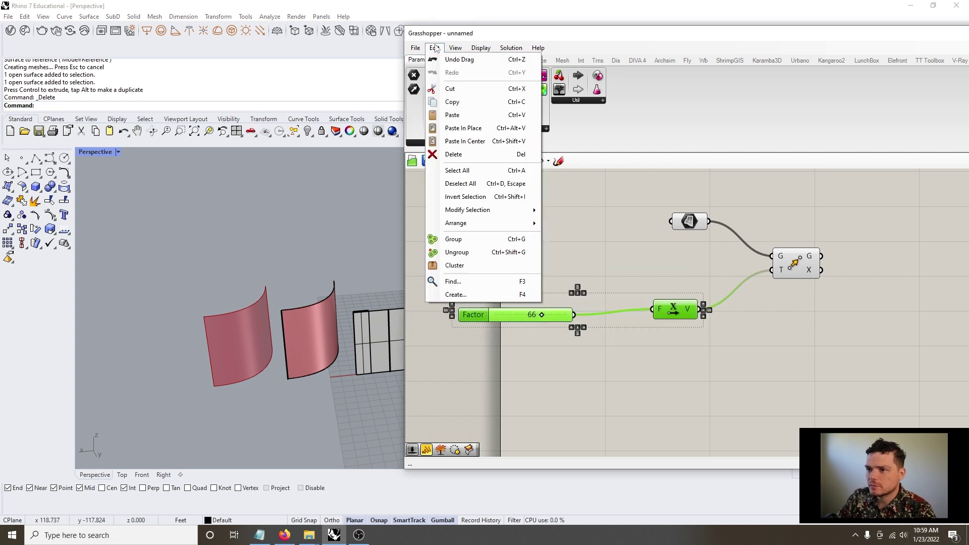
left_click(480, 156)
Rearrange the Surface parameter and the Move component, placing the parameter higher up on the canvas.
scroll(729, 247, "up", 3)
left_click_drag(748, 268, 707, 235)
scroll(343, 339, "up", 3)
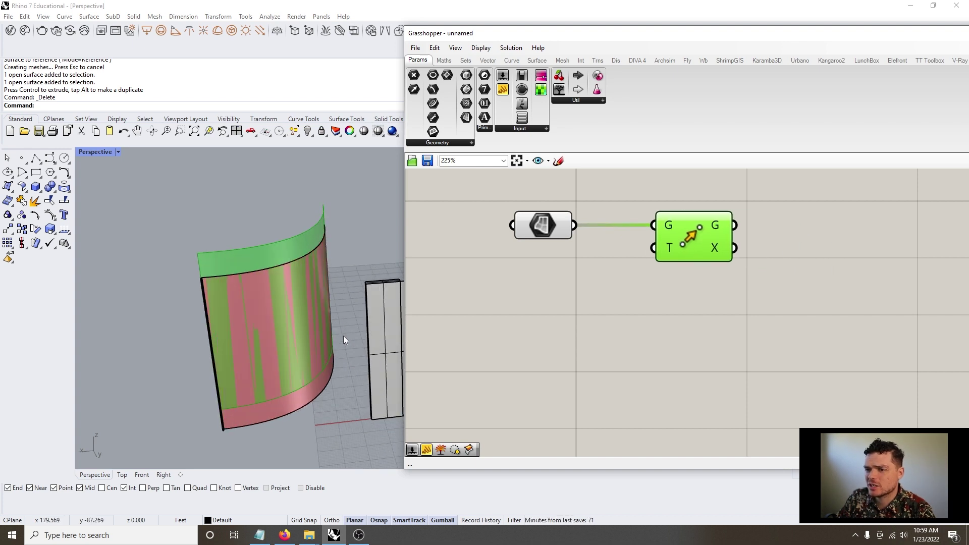
left_click_drag(543, 225, 512, 202)
left_click_drag(689, 242, 681, 265)
Delete the Move component so only the Surface parameter remains.
right_click(681, 265)
left_click(638, 229)
left_click(434, 48)
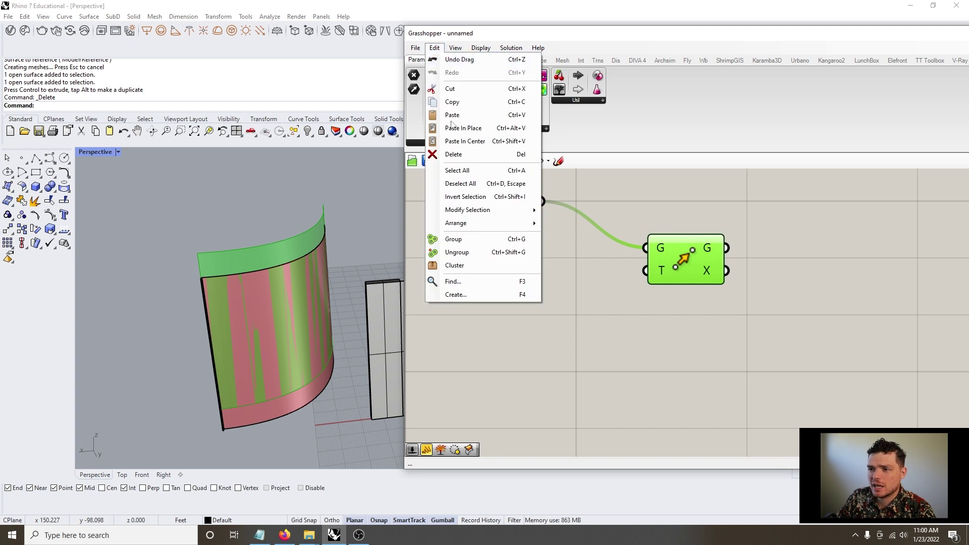
left_click(473, 159)
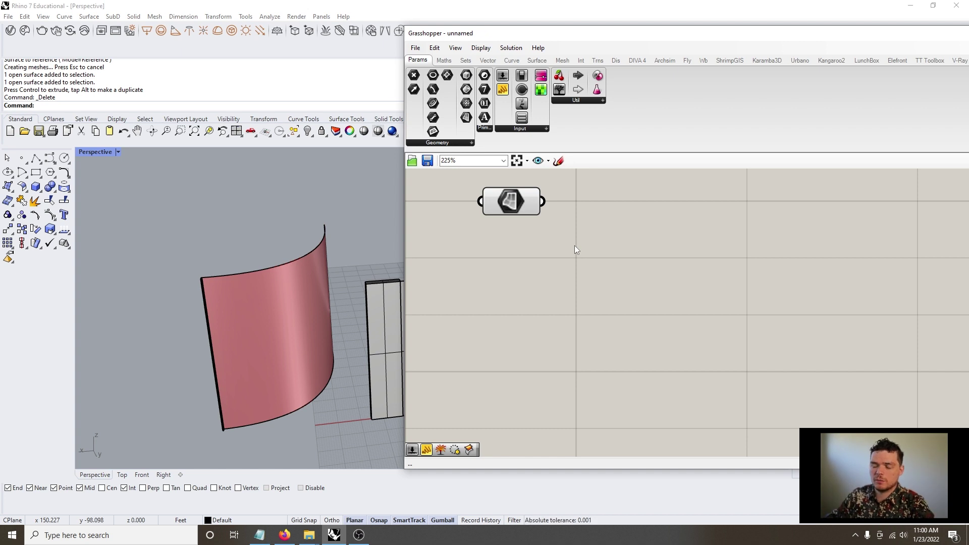
Add a Divide Surface component beside the Surface parameter.
scroll(569, 263, "down", 2)
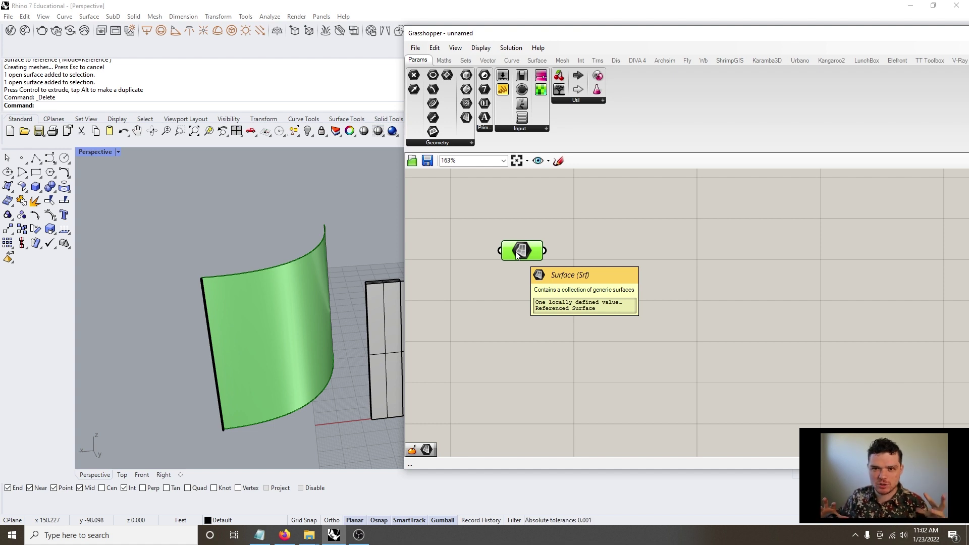
double_click(626, 265)
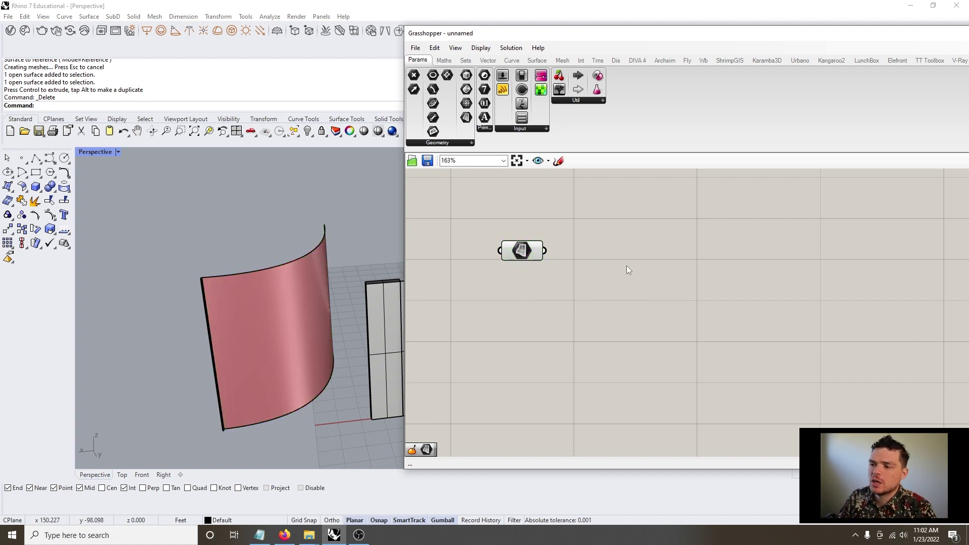
type("divide")
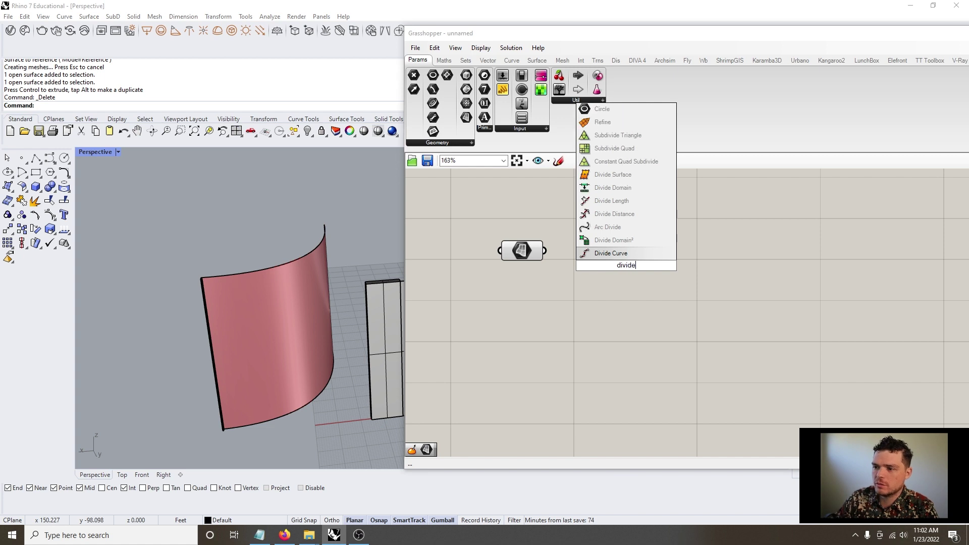
left_click(633, 175)
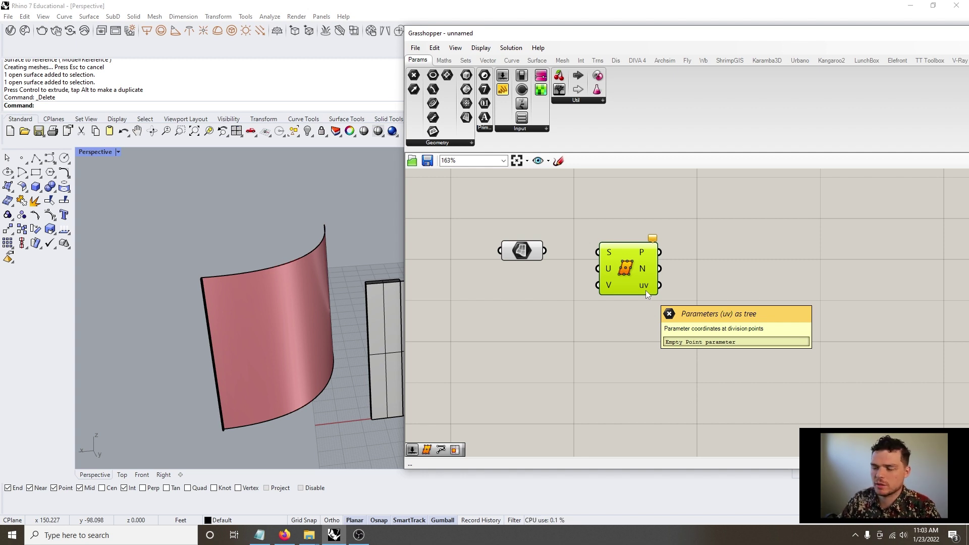
left_click_drag(647, 292, 644, 296)
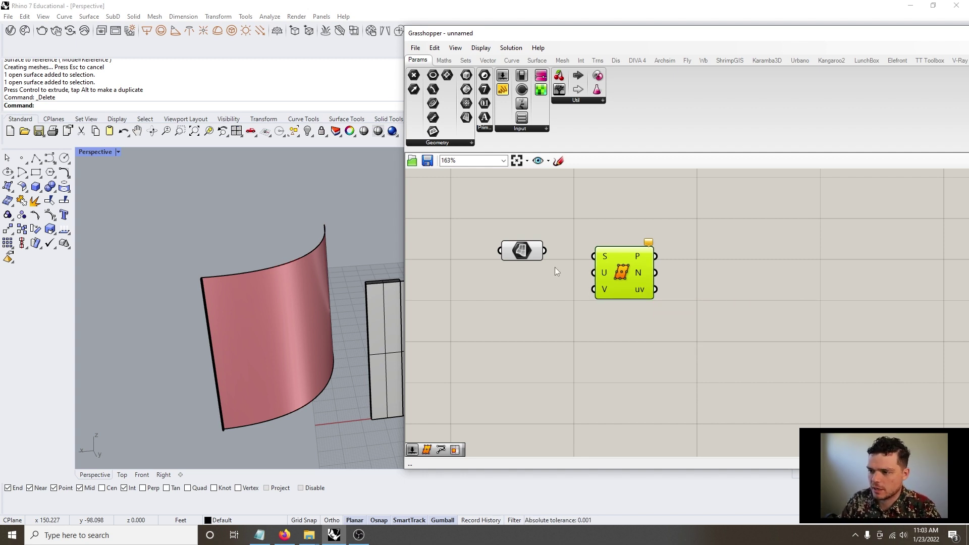
Connect the Surface parameter to the surface input of Divide Surface and adjust the component's placement.
left_click_drag(550, 255, 595, 257)
left_click_drag(629, 284, 635, 292)
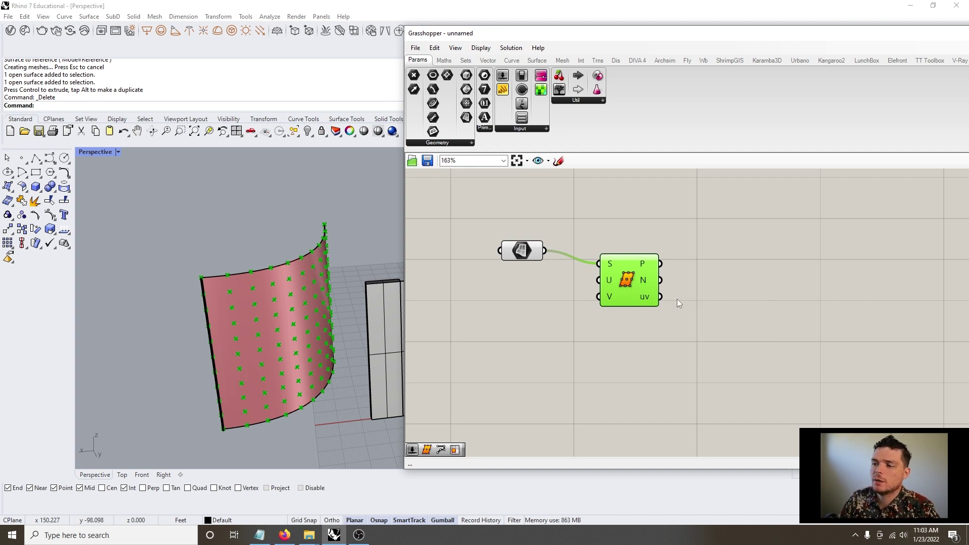
scroll(677, 299, "down", 2)
scroll(549, 306, "up", 2)
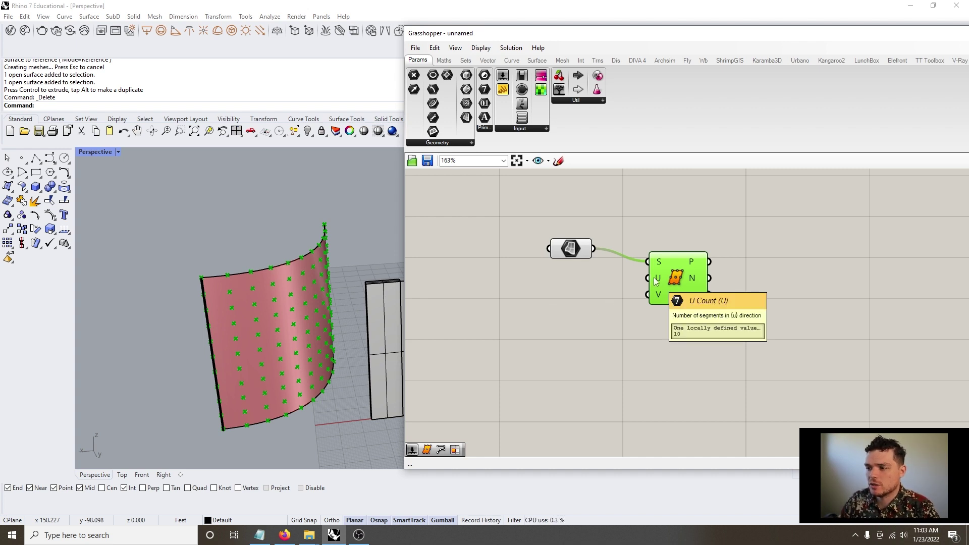
Add number sliders set to 20 for both the U count and V count of Divide Surface.
double_click(536, 296)
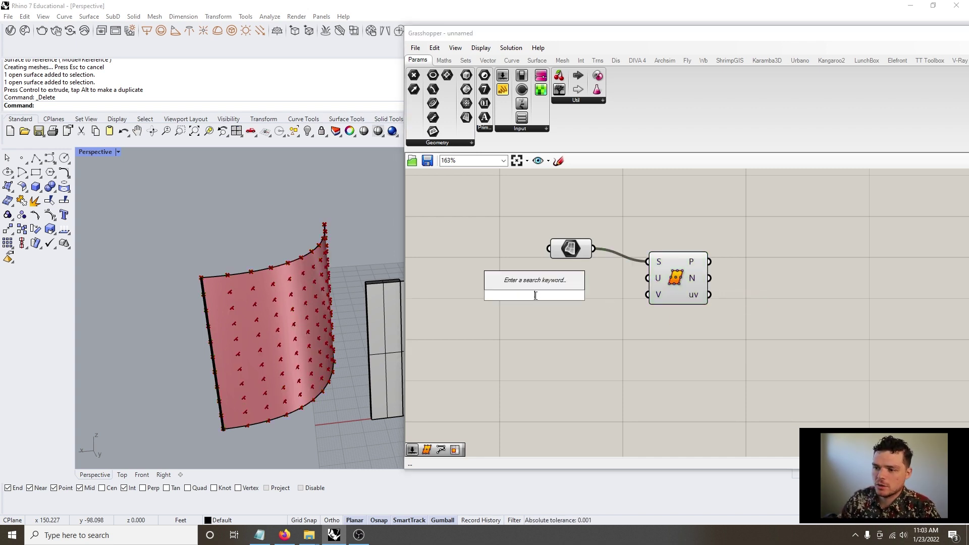
type("20")
key("Return")
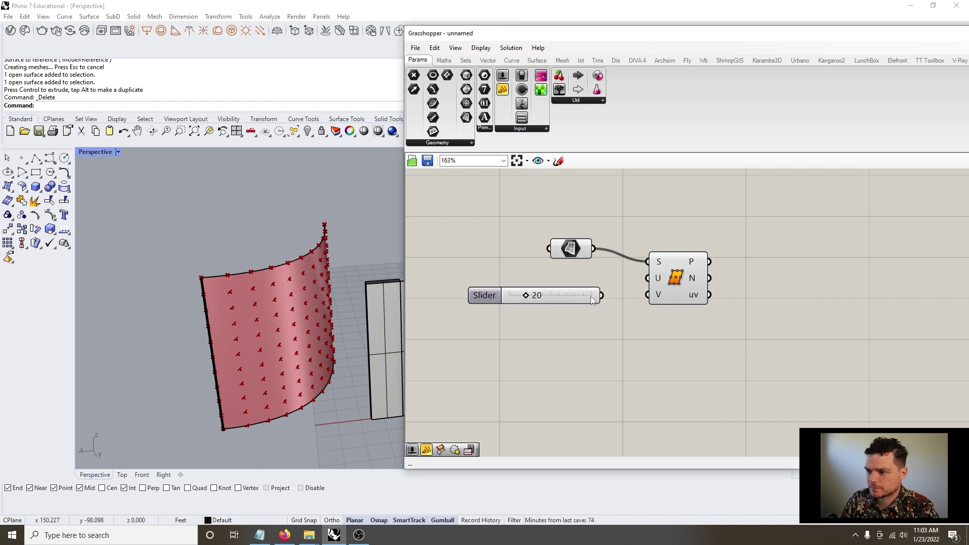
left_click_drag(604, 298, 647, 278)
left_click_drag(570, 300, 649, 294)
scroll(306, 310, "up", 5)
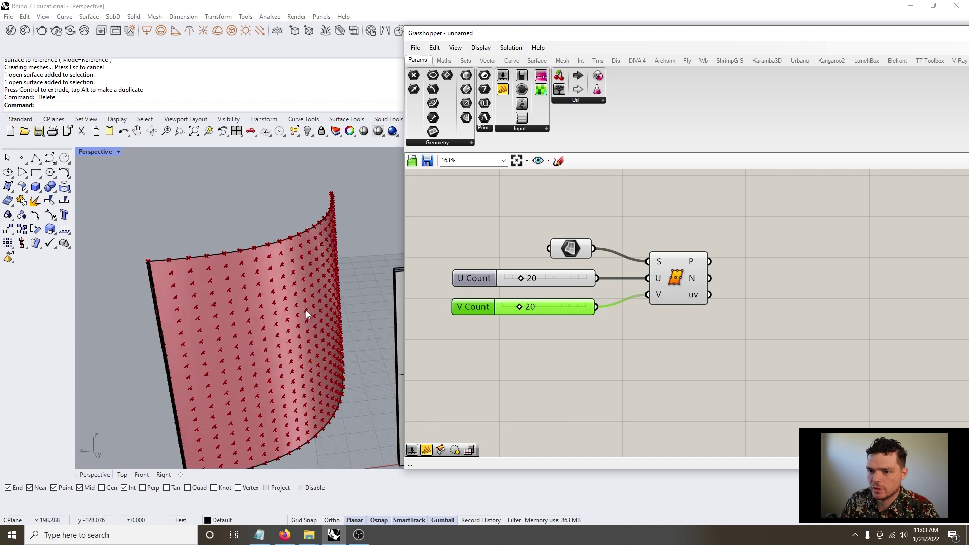
Set both the U Count and V Count sliders to 7.
scroll(297, 303, "down", 5)
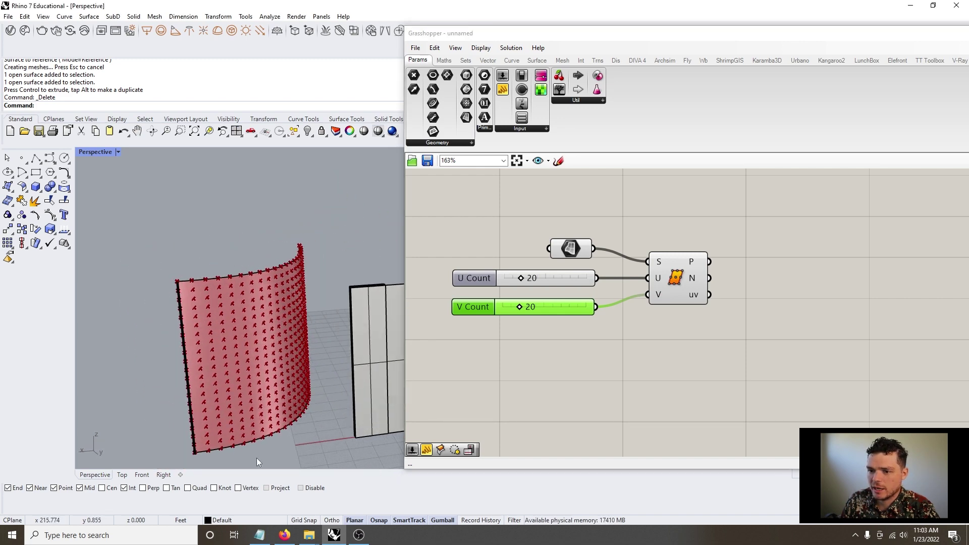
mouse_move(520, 306)
left_mouse_down()
mouse_move(508, 306)
mouse_move(510, 281)
mouse_move(511, 308)
left_mouse_up()
left_click(513, 350)
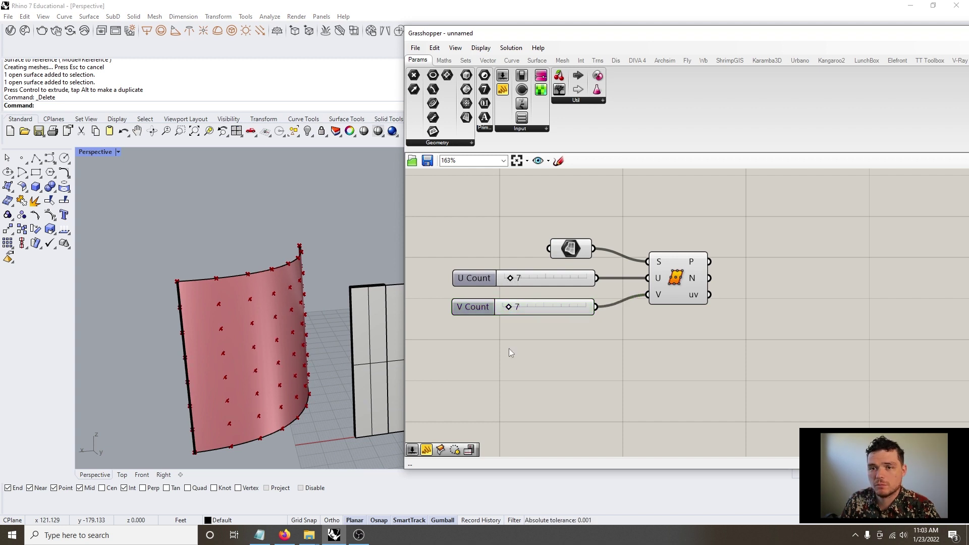
Reposition the Surface parameter above the U Count slider to tidy the Divide Surface layout.
left_click_drag(570, 248, 549, 224)
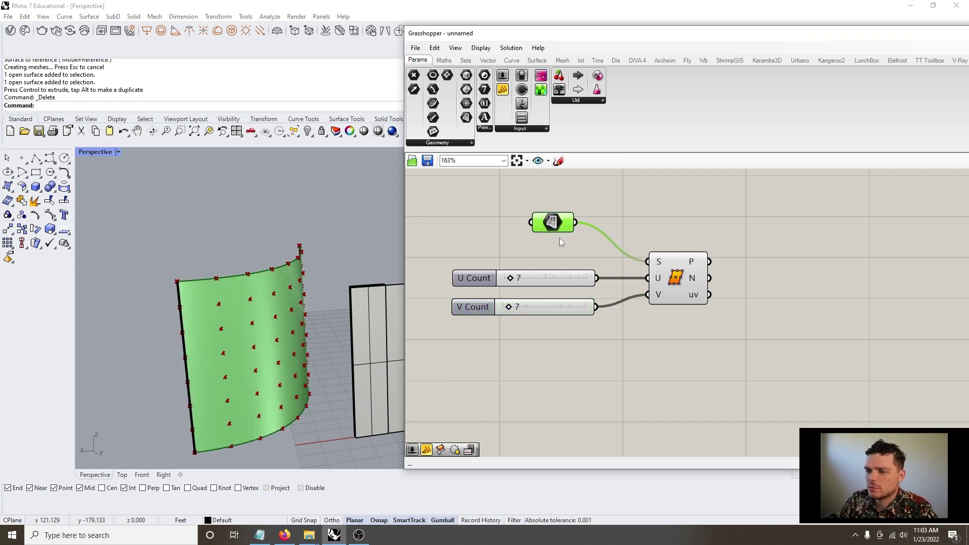
scroll(565, 237, "down", 1)
left_click(639, 265)
left_click(708, 328)
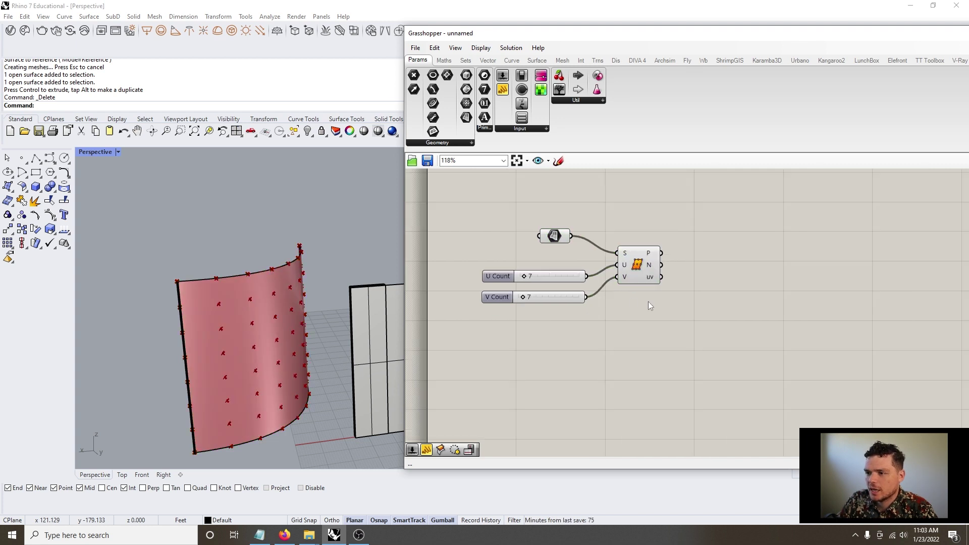
Examine the Points output of Divide Surface and its data tree structure.
right_click_drag(712, 300, 640, 298)
left_click(571, 250)
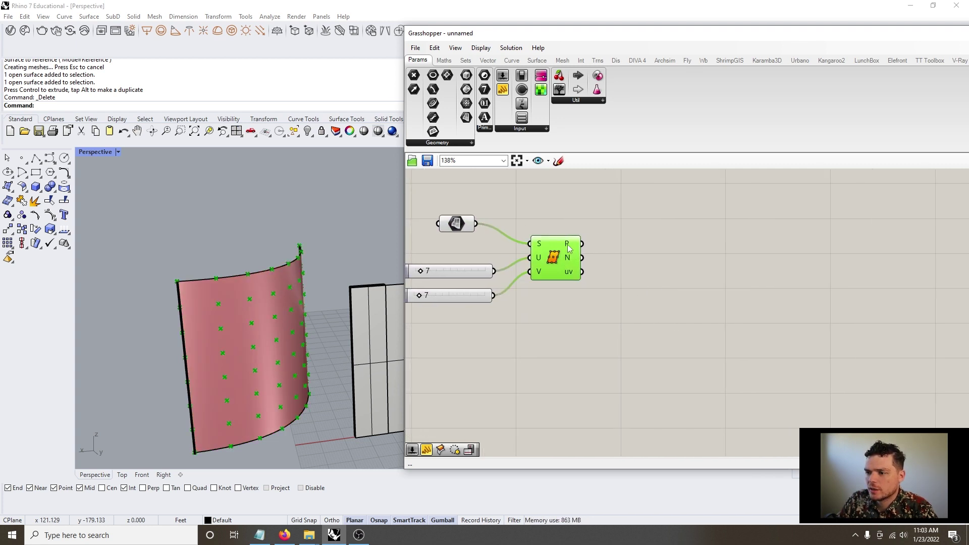
mouse_move(568, 246)
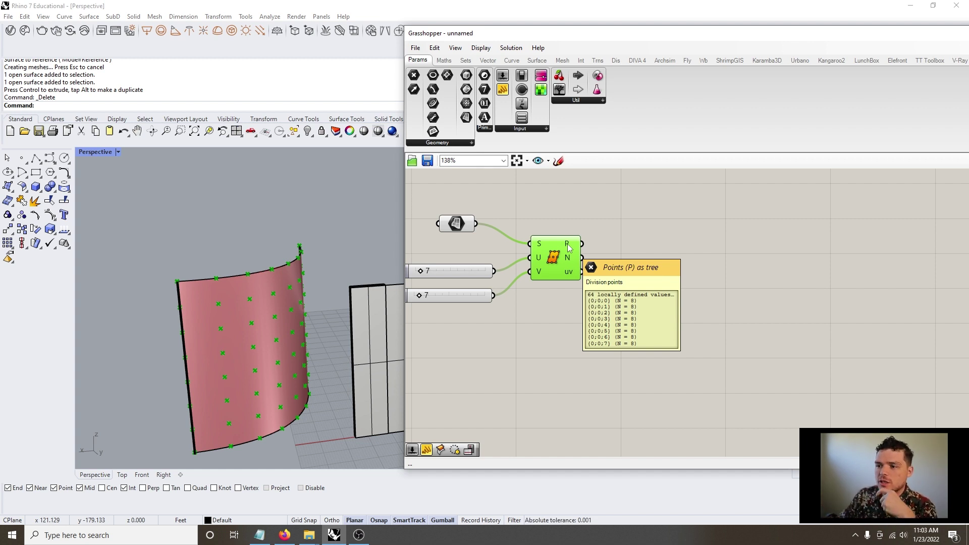
left_click_drag(552, 265, 552, 258)
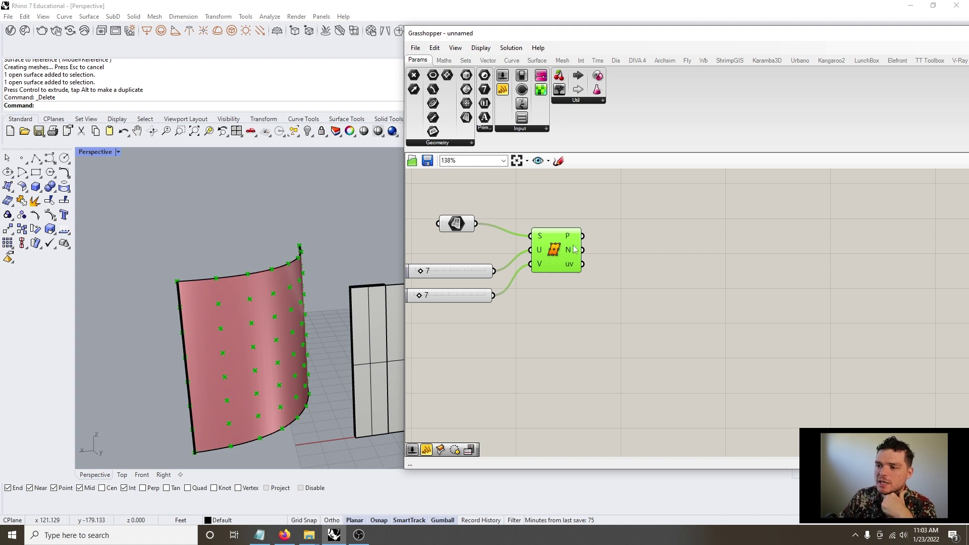
mouse_move(572, 238)
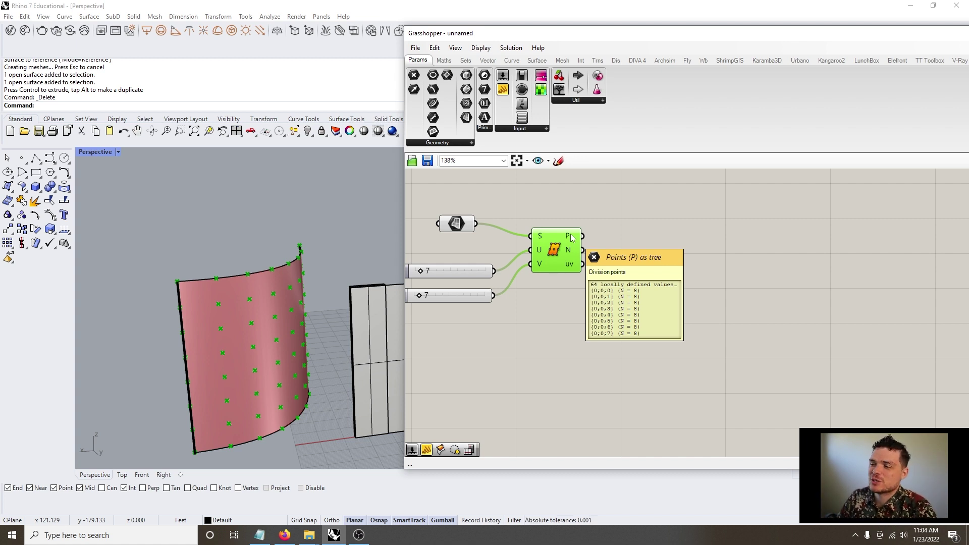
mouse_move(569, 239)
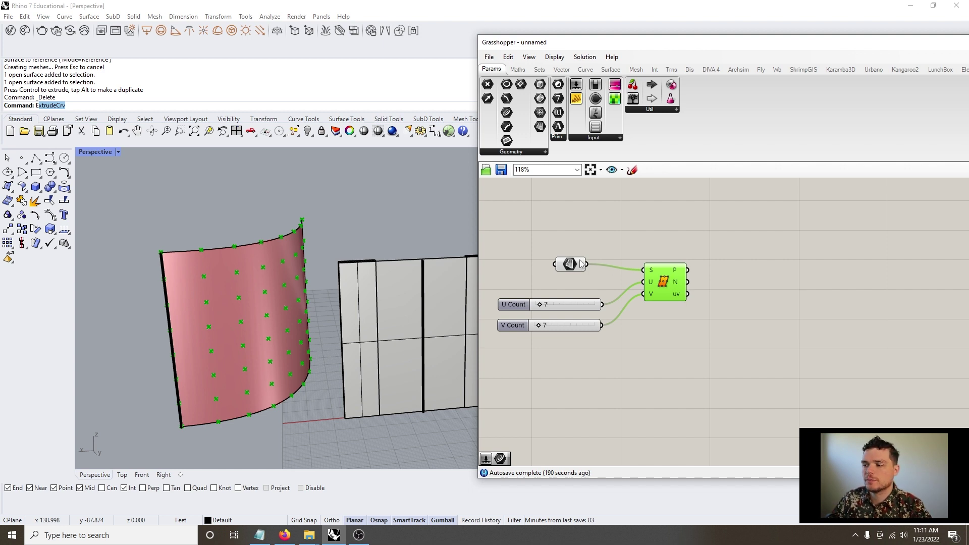
Add a Sweep1 component and place it well past Divide Surface, leaving room for components in between.
scroll(596, 275, "down", 2)
scroll(753, 284, "up", 2)
left_click(749, 286)
double_click(749, 285)
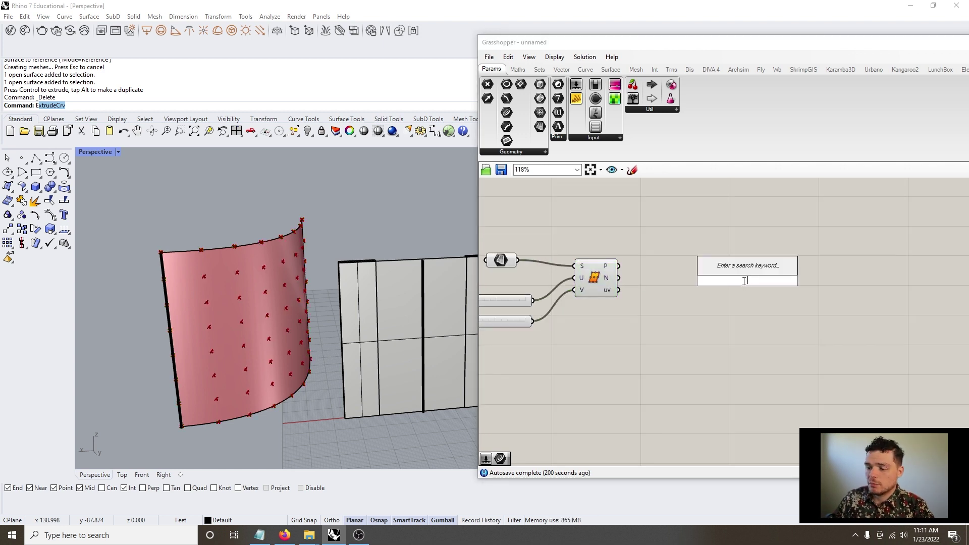
type("swee")
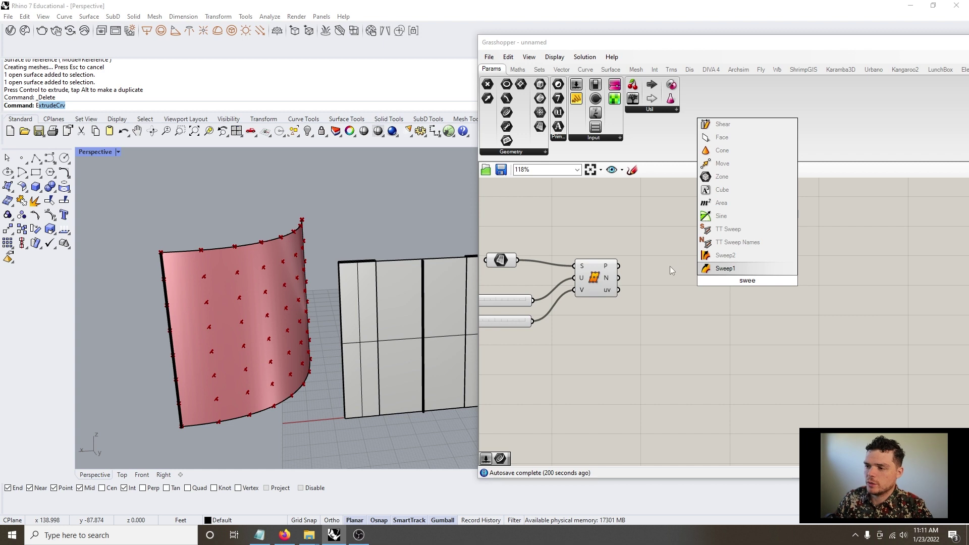
left_click(725, 269)
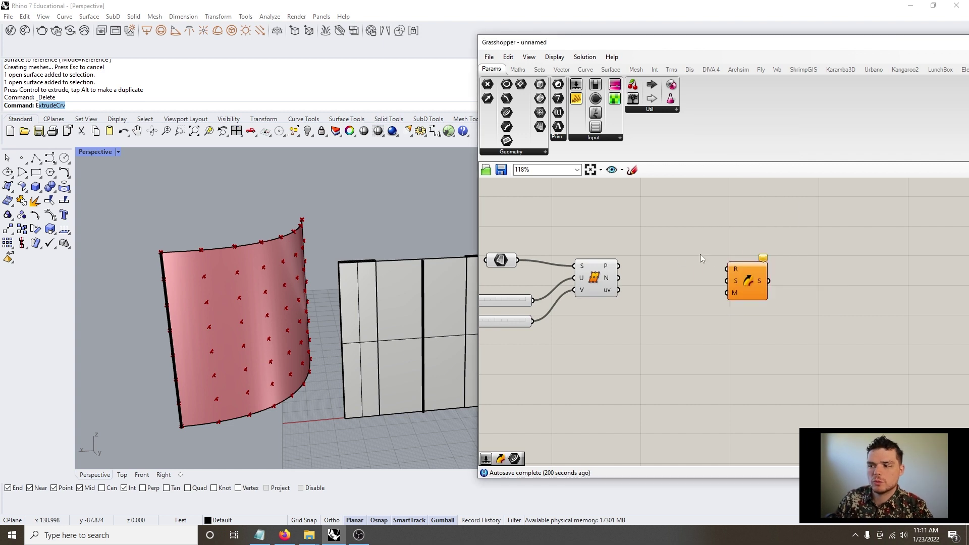
left_click_drag(754, 283, 747, 274)
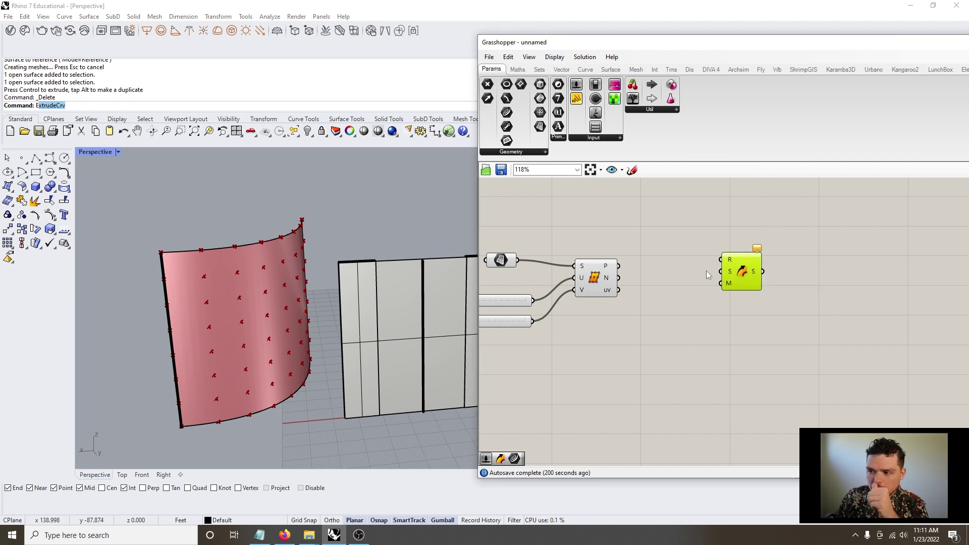
scroll(707, 274, "up", 2)
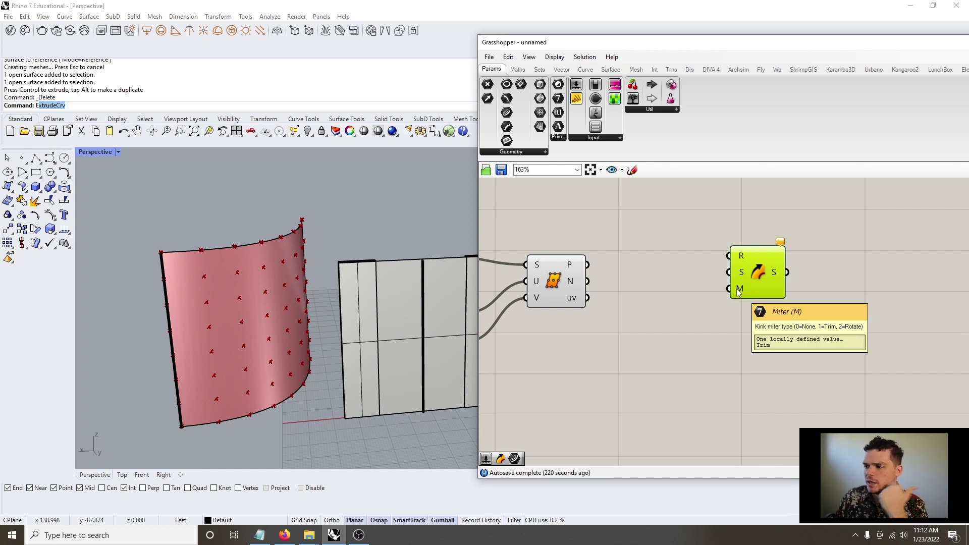
left_click_drag(771, 283, 868, 281)
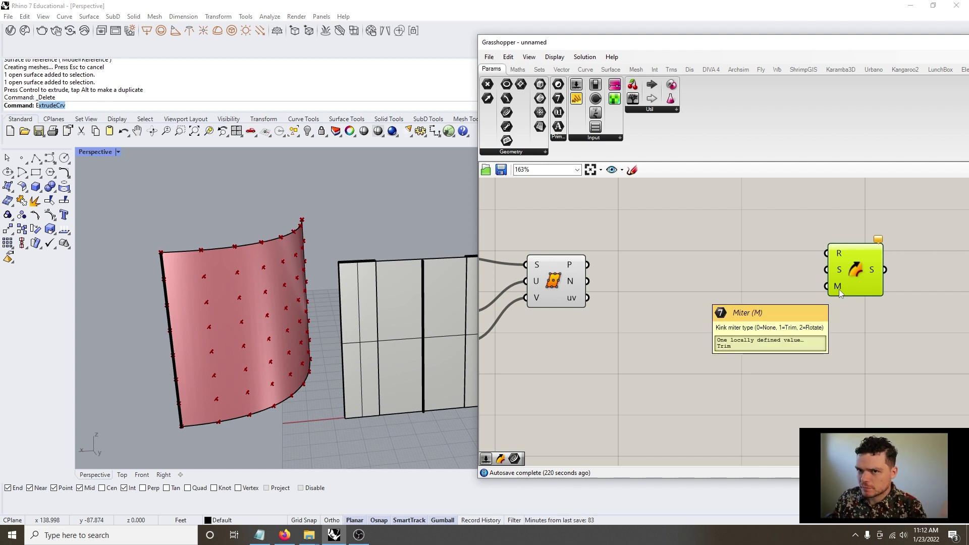
left_click_drag(858, 277, 841, 272)
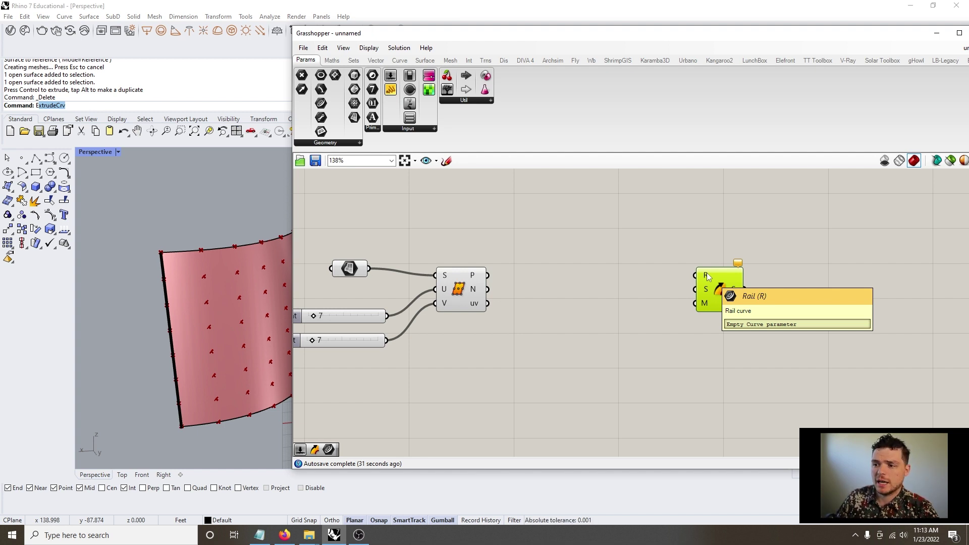
Add an Interpolate curve component and connect the Divide Surface points to its vertices input.
left_click(477, 277)
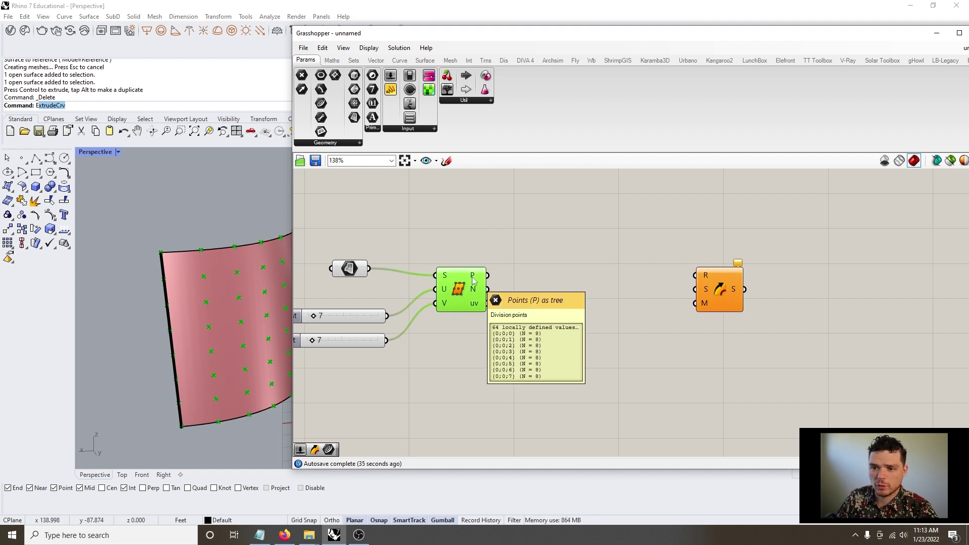
double_click(554, 329)
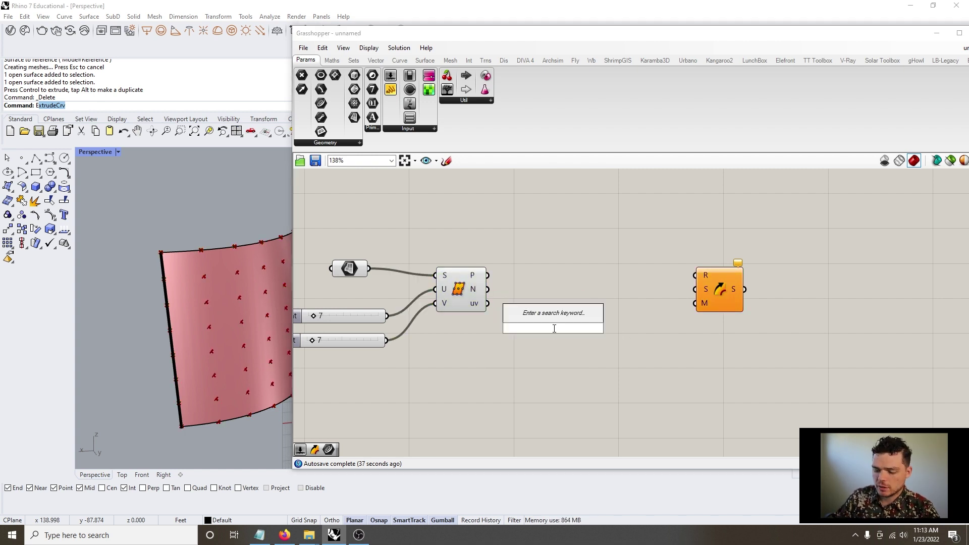
type("int")
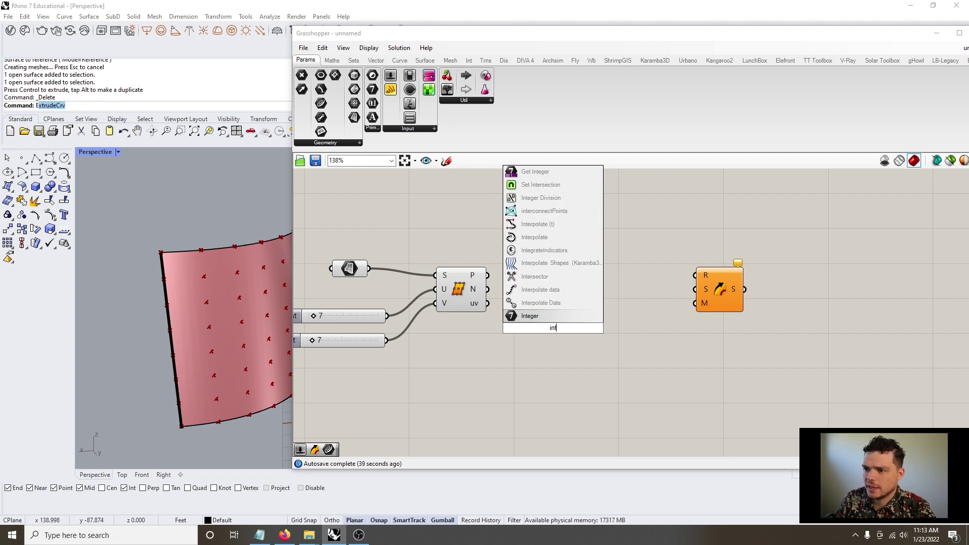
left_click(559, 237)
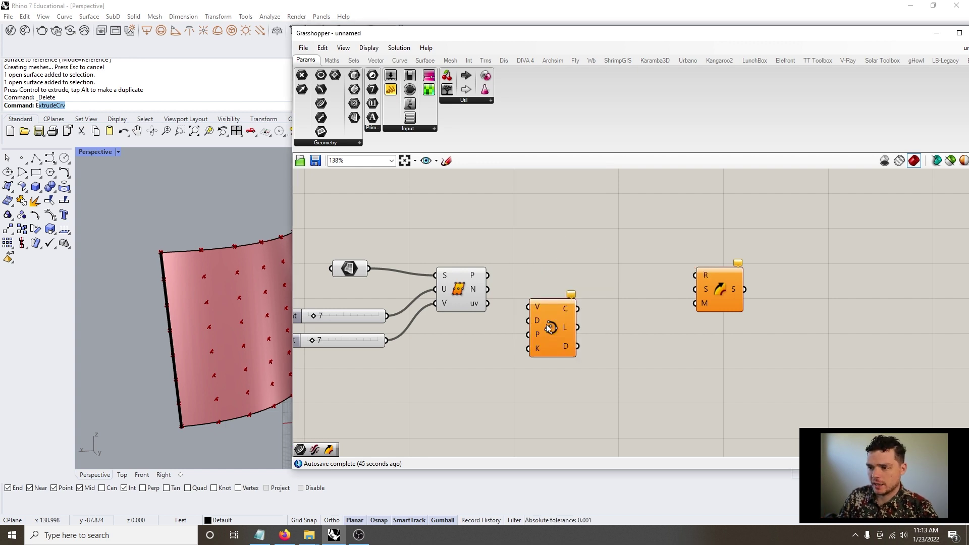
left_click_drag(488, 276, 544, 321)
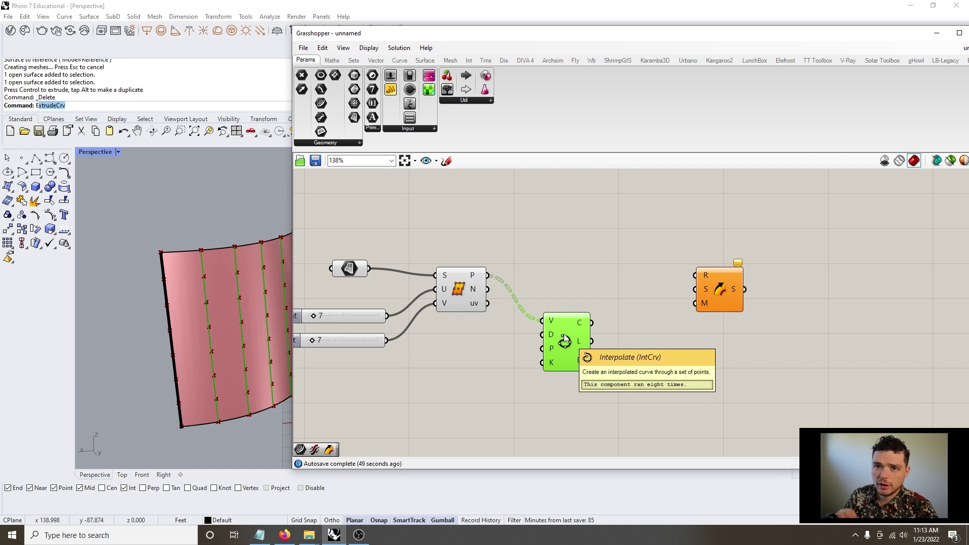
left_click_drag(565, 341, 580, 350)
Add a Flip Matrix component beside Interpolate and connect the Divide Surface points to its data input.
double_click(525, 350)
type("flip")
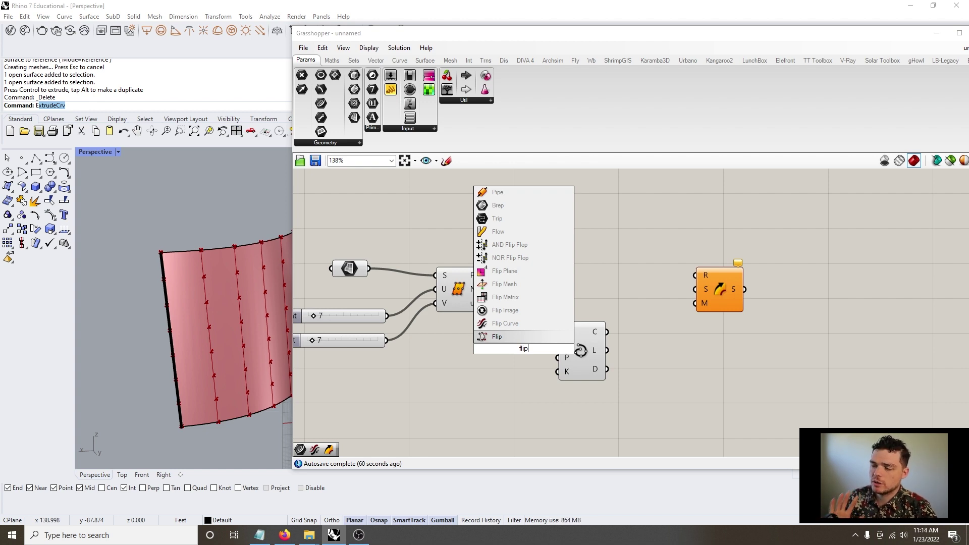
left_click(512, 298)
left_click_drag(527, 351, 508, 366)
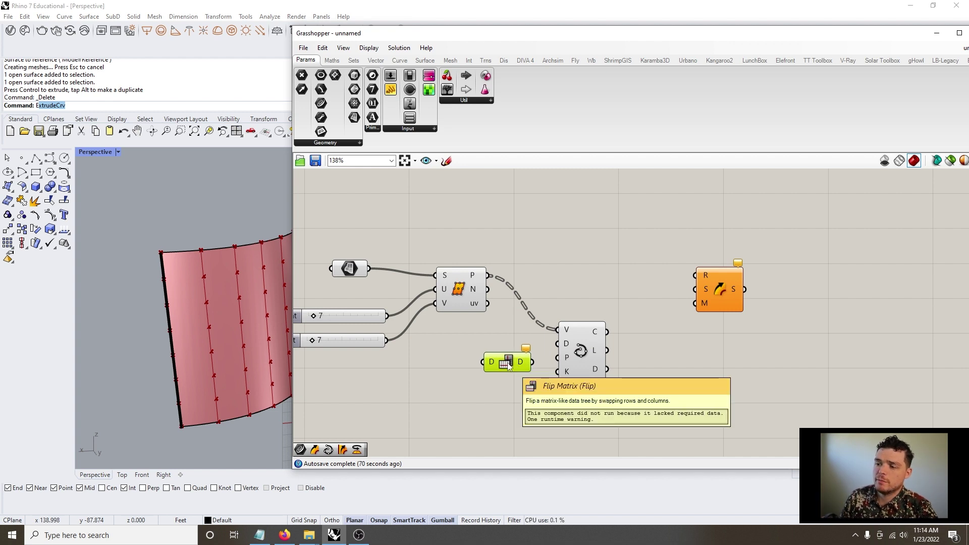
left_click_drag(488, 276, 507, 371)
Add a panel fed by the Divide Surface points to inspect the coordinates in each branch.
double_click(434, 416)
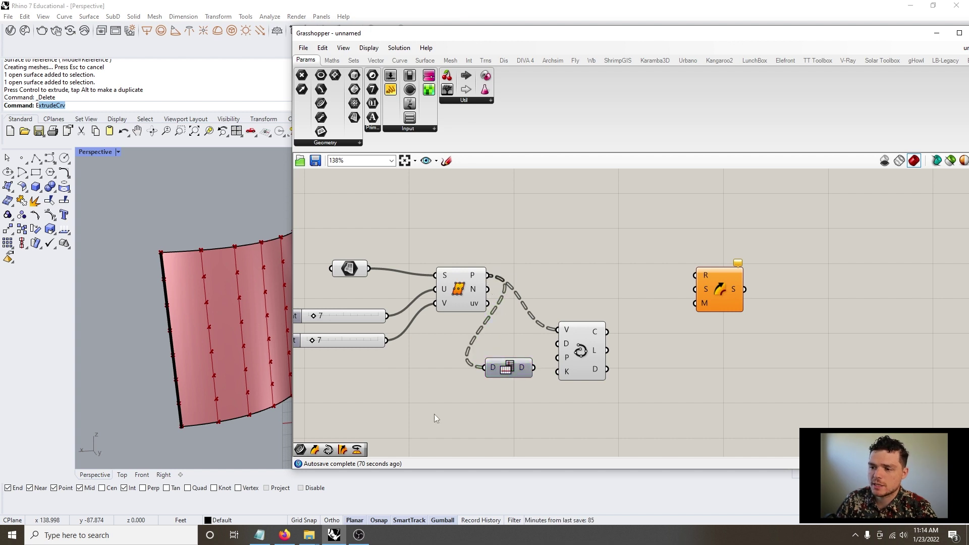
type("panel")
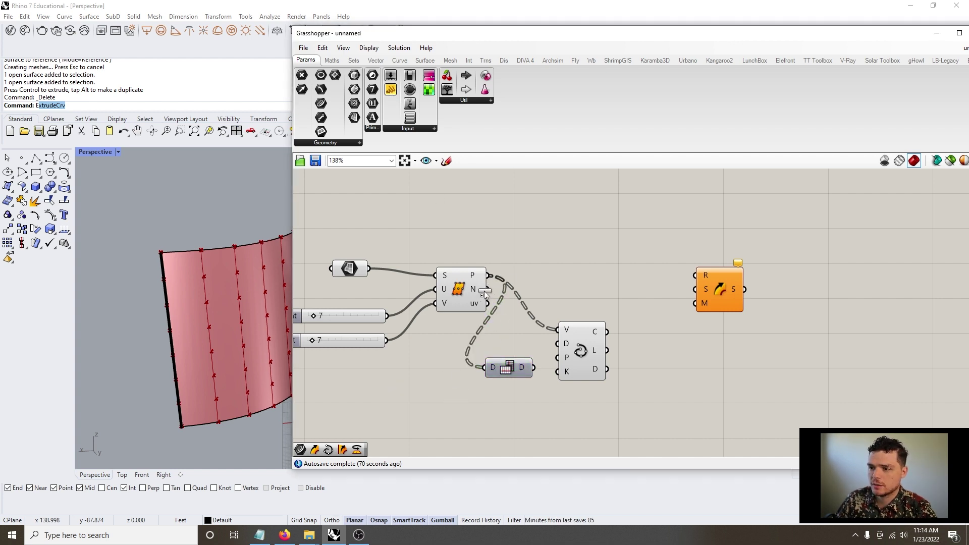
key("Return")
left_click_drag(488, 277, 377, 433)
scroll(530, 274, "down", 3)
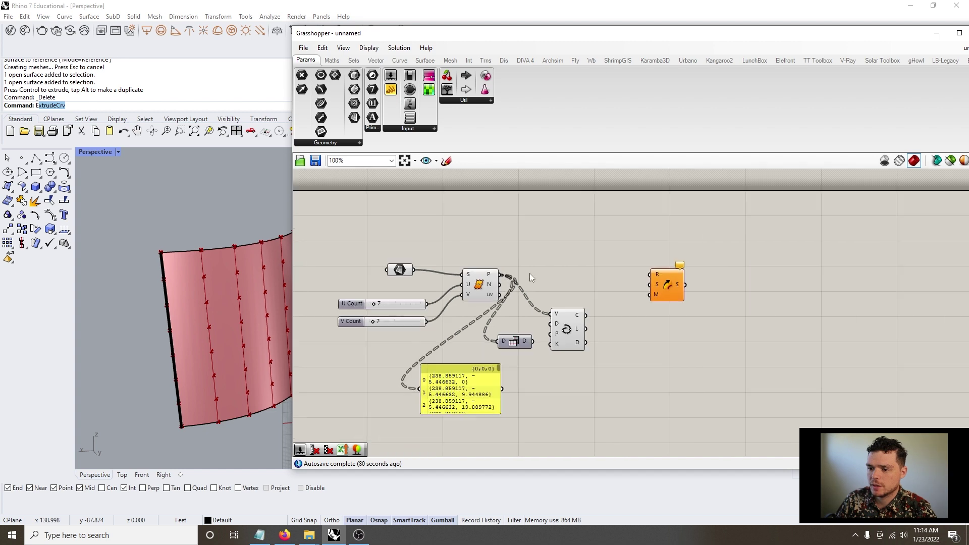
left_click_drag(468, 372, 495, 390)
scroll(508, 393, "up", 4)
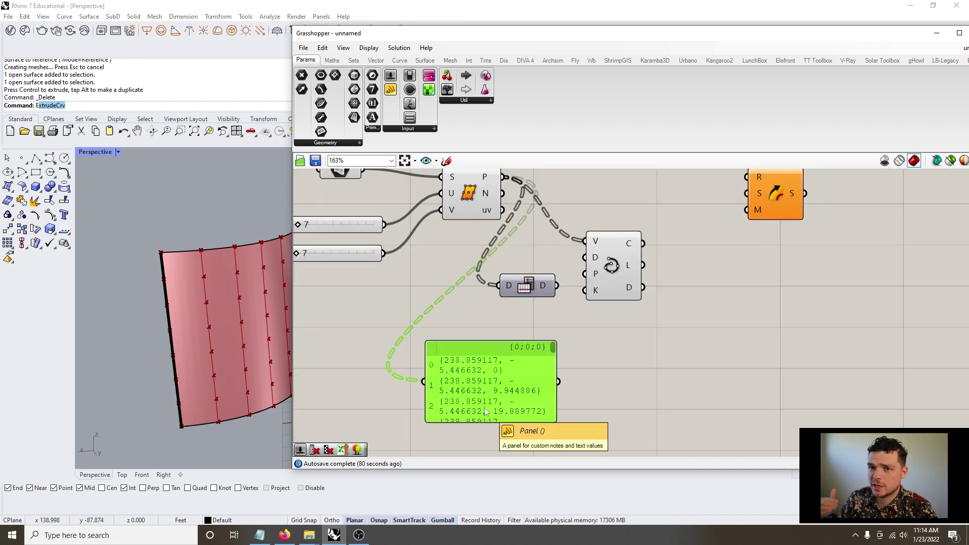
Try feeding the Flip Matrix output into Interpolate's vertices input, and reconnect the Divide Surface points directly after viewing the curves.
left_click_drag(546, 285, 649, 262)
right_click_drag(148, 353, 202, 322)
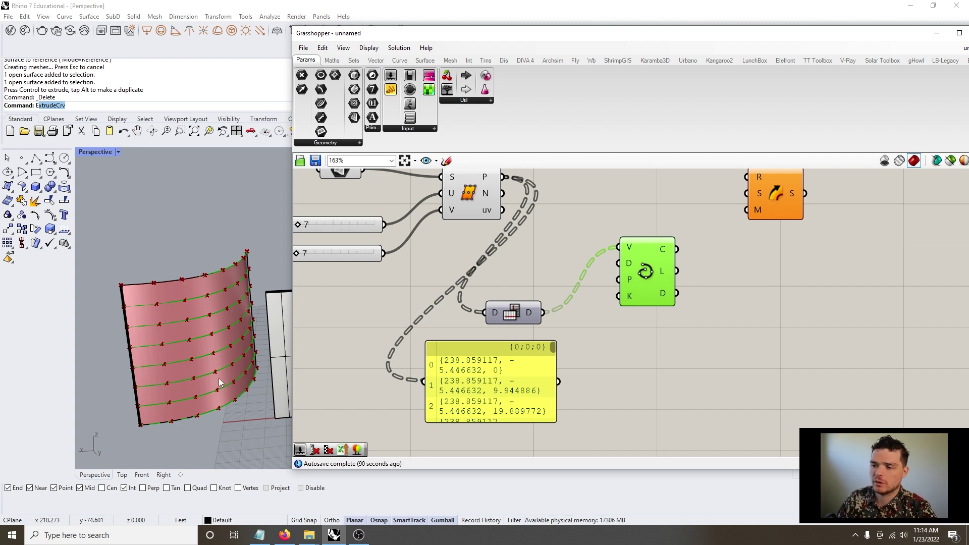
left_click(550, 349)
left_click_drag(500, 179, 619, 247)
left_click_drag(644, 278, 616, 278)
Delete the panel that lists the division point coordinates.
left_click(559, 418)
left_click(555, 417)
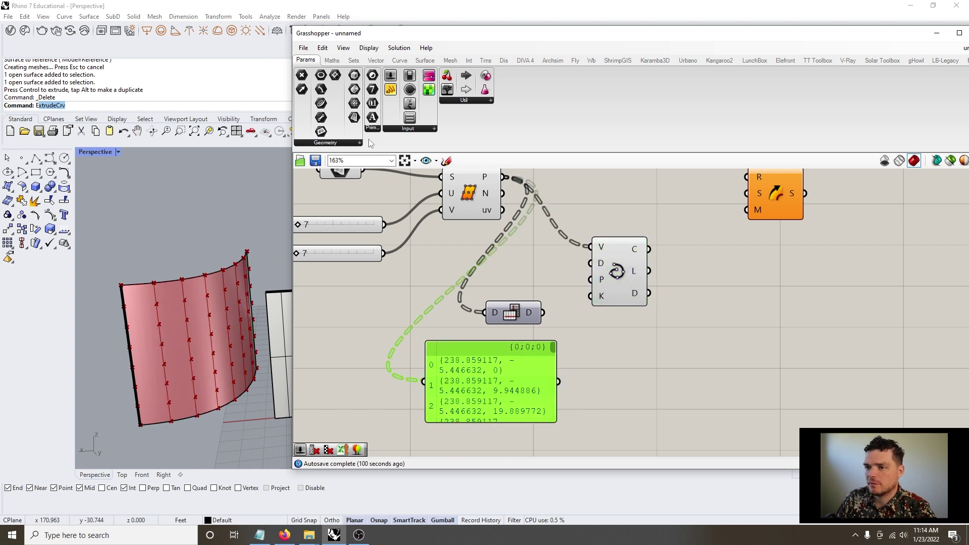
left_click(322, 47)
left_click(367, 155)
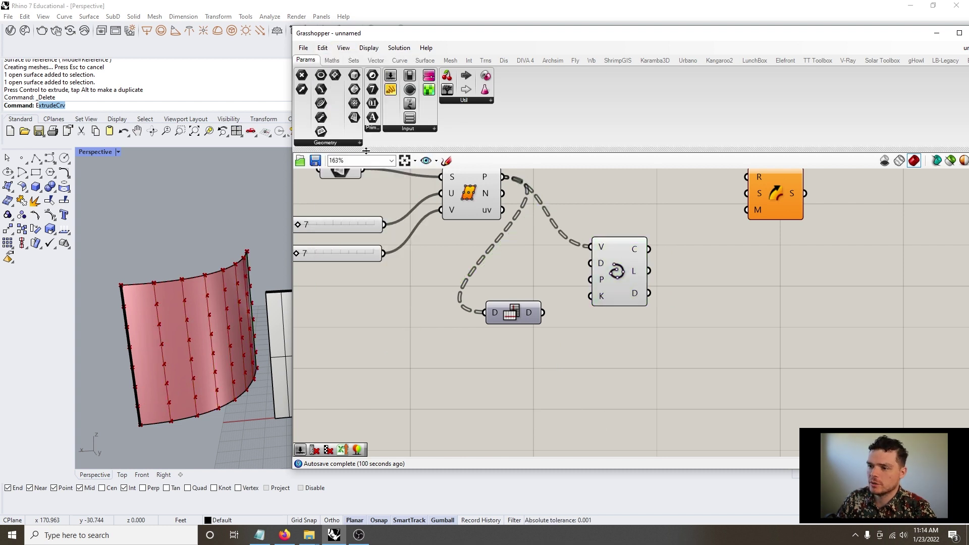
Connect the Curve output of Interpolate to the Rail input of Sweep1.
scroll(613, 355, "down", 2)
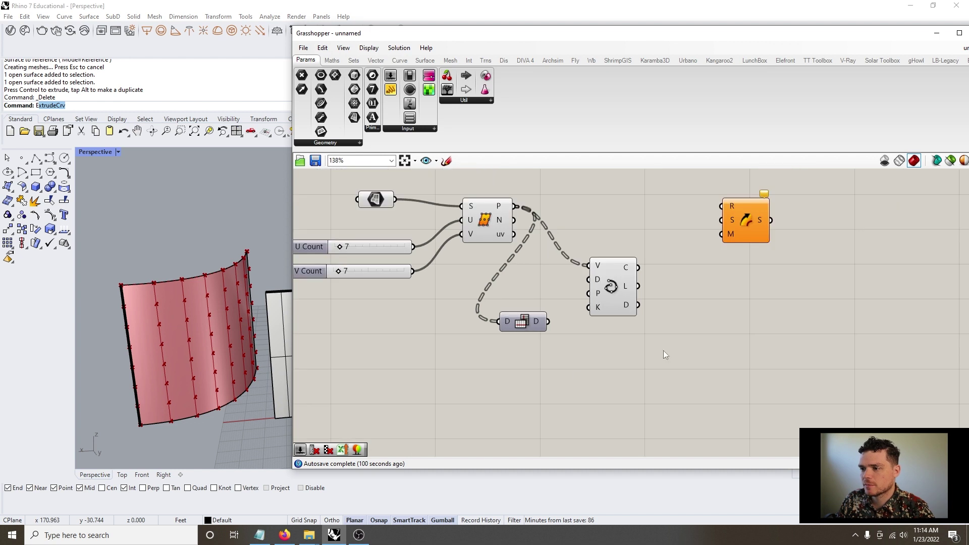
left_click(730, 250)
left_click_drag(620, 281, 709, 229)
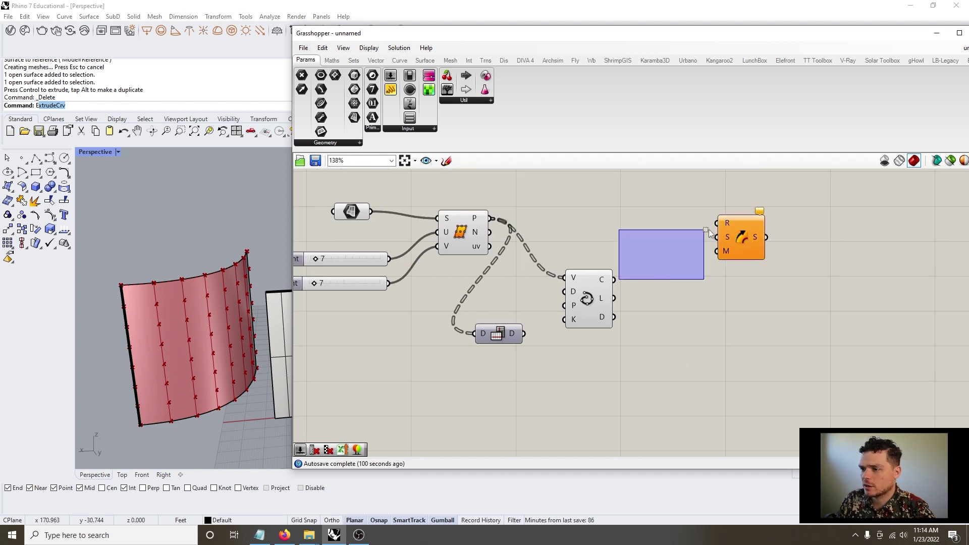
left_click_drag(615, 280, 759, 252)
left_click(767, 320)
mouse_move(741, 243)
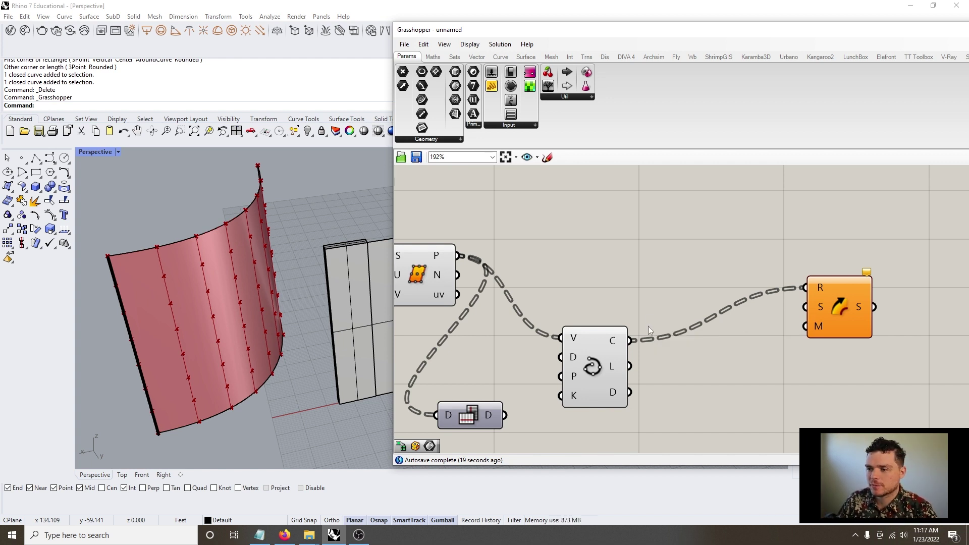
left_click(610, 347)
left_click(706, 352)
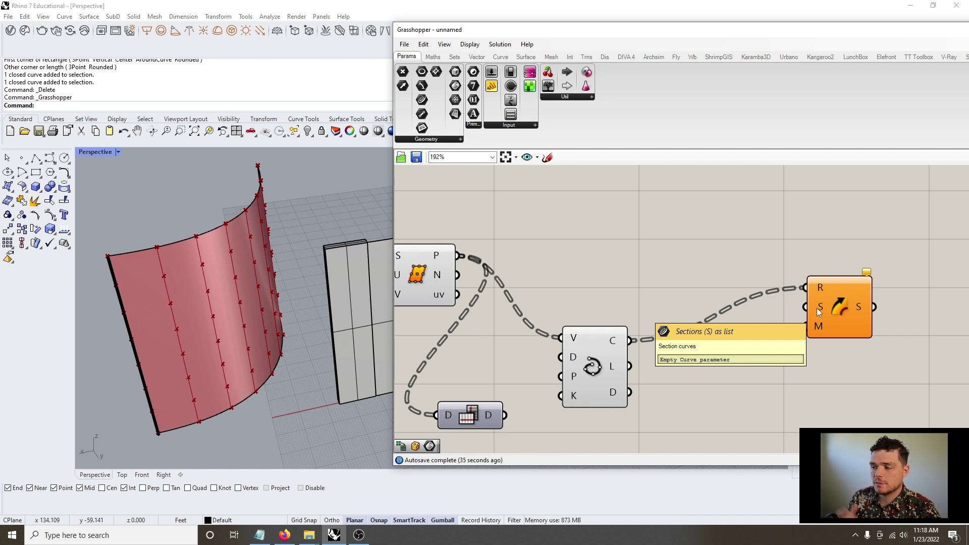
Add an Orient component above Interpolate and inspect its Source plane input.
double_click(659, 233)
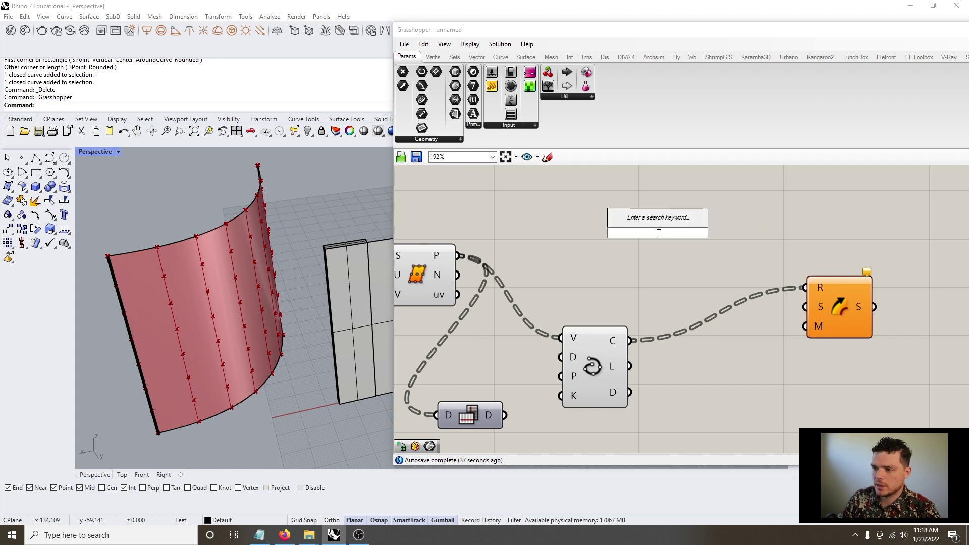
type("orient")
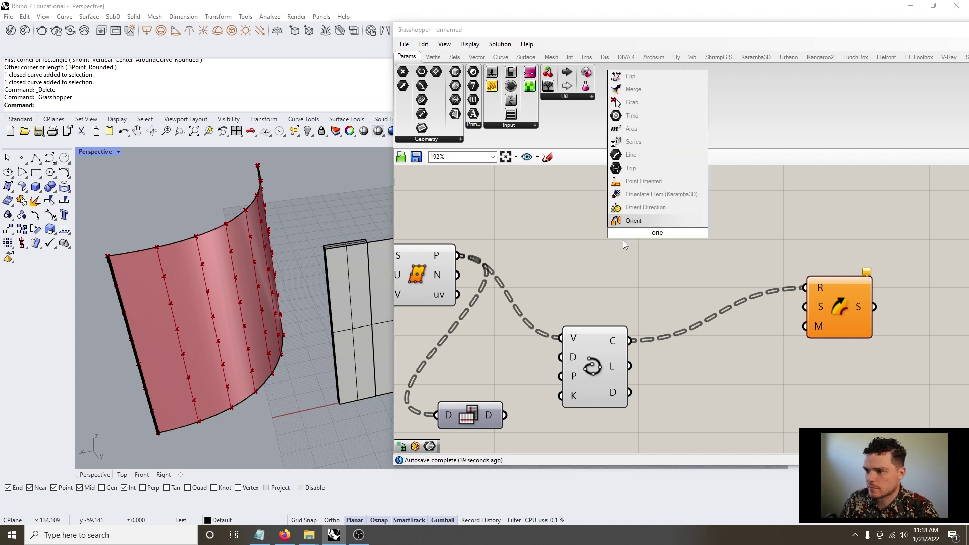
left_click(628, 230)
left_click_drag(643, 243, 631, 213)
left_click(631, 289)
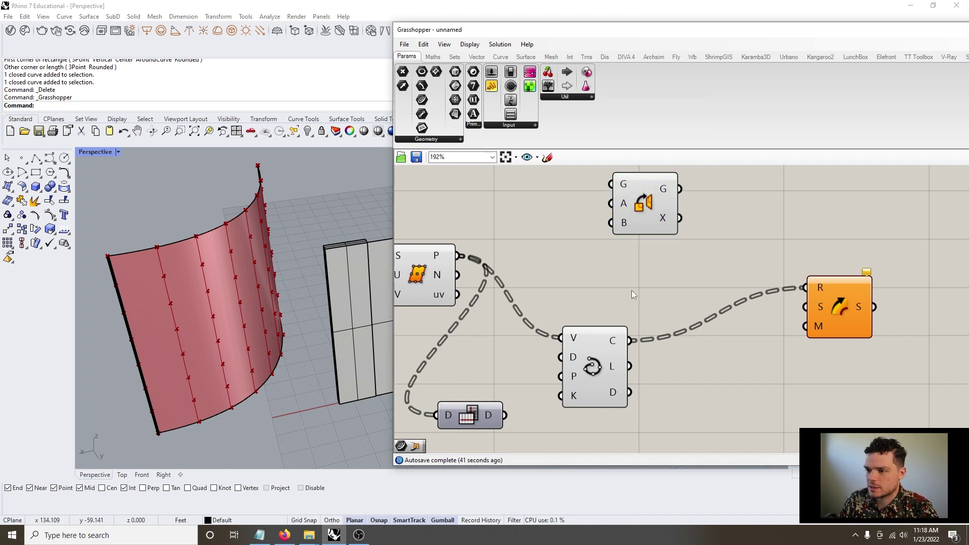
scroll(631, 290, "down", 2)
left_click(639, 237)
scroll(635, 259, "up", 2)
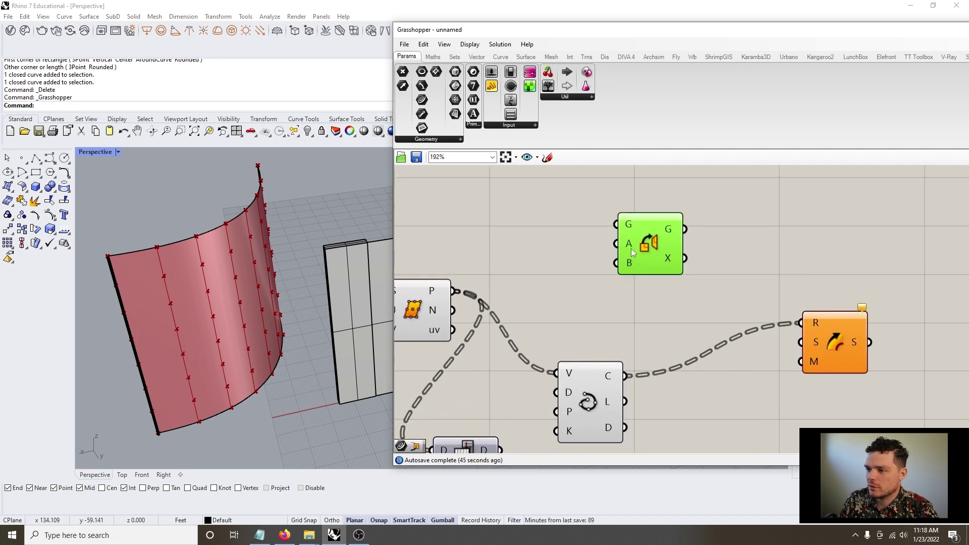
mouse_move(629, 244)
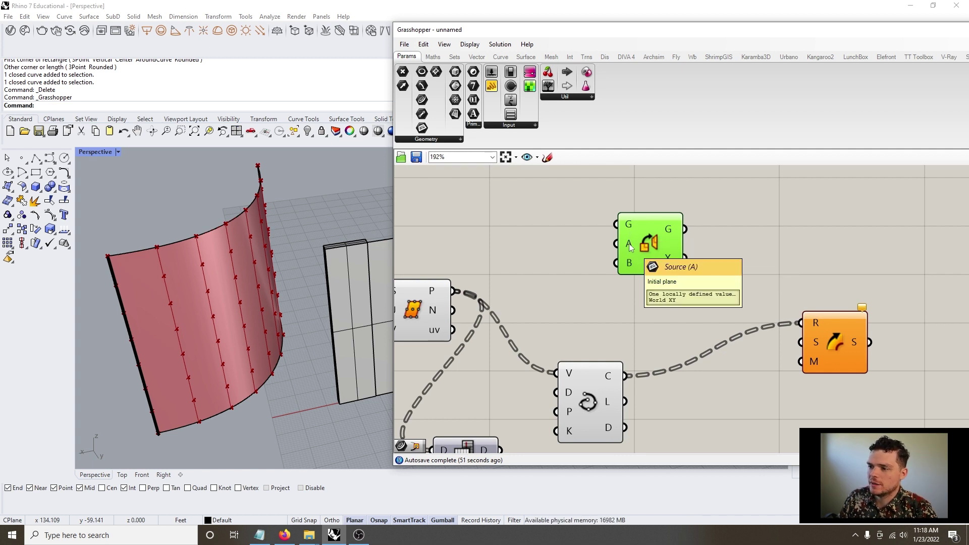
Draw a small rectangle on the ground plane in front of the curved wall as the section profile.
scroll(301, 238, "up", 3)
left_click(36, 173)
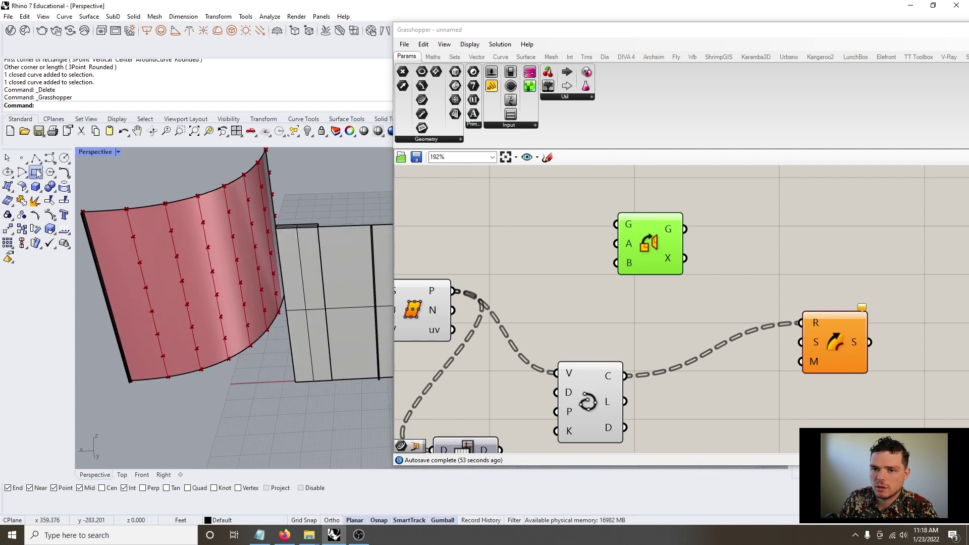
scroll(243, 400, "up", 2)
scroll(243, 400, "up", 1)
left_click(262, 386)
left_click(269, 415)
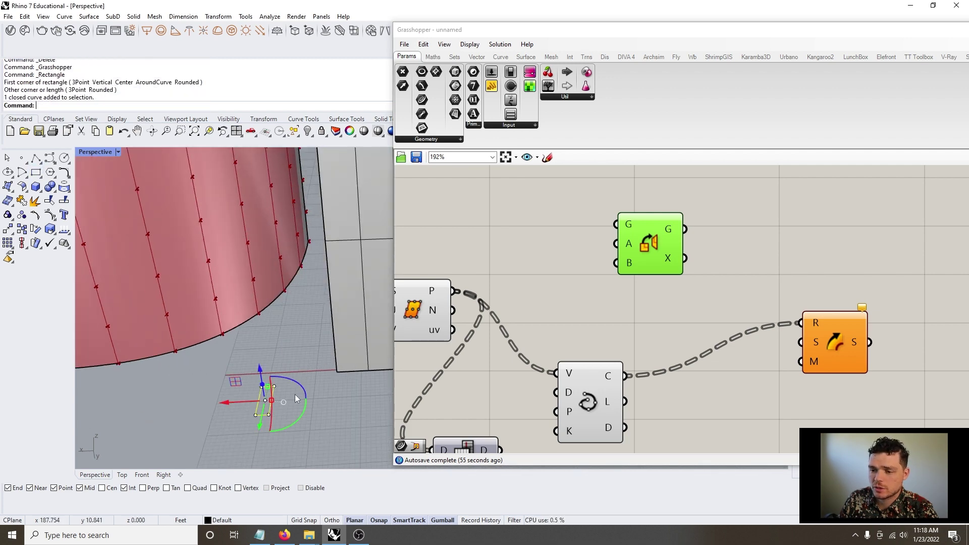
Feed the small rectangle into Orient's Geometry input through a new Curve parameter that references it.
double_click(496, 244)
type("curve")
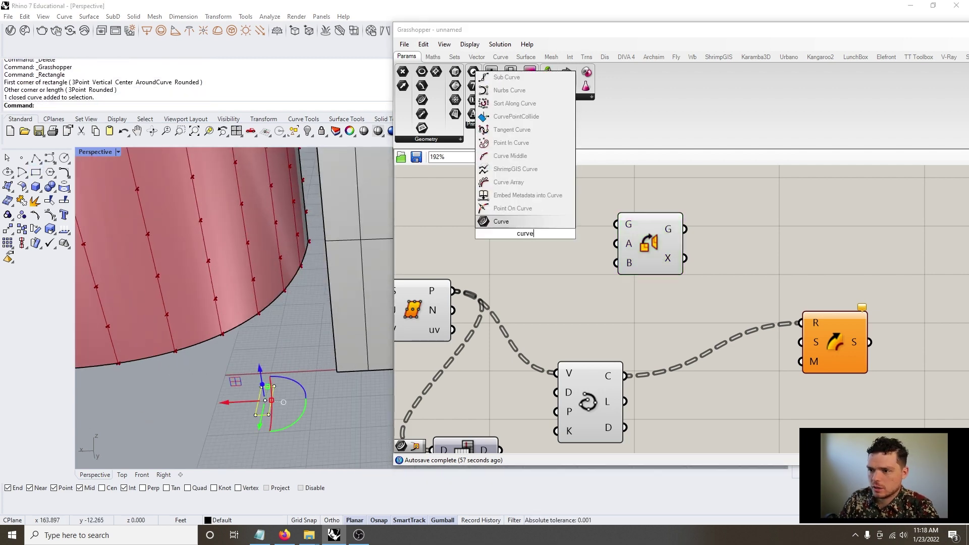
left_click(528, 222)
right_click(530, 238)
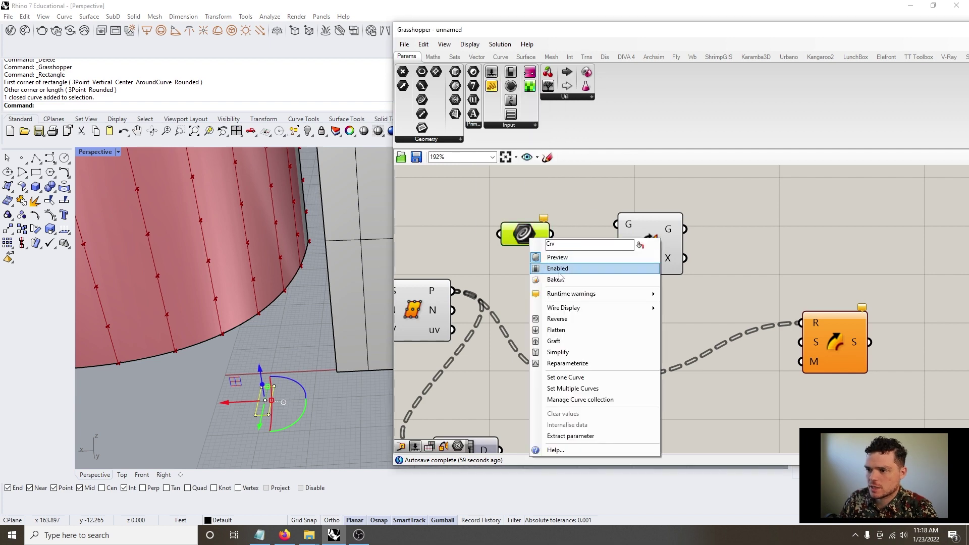
left_click(574, 389)
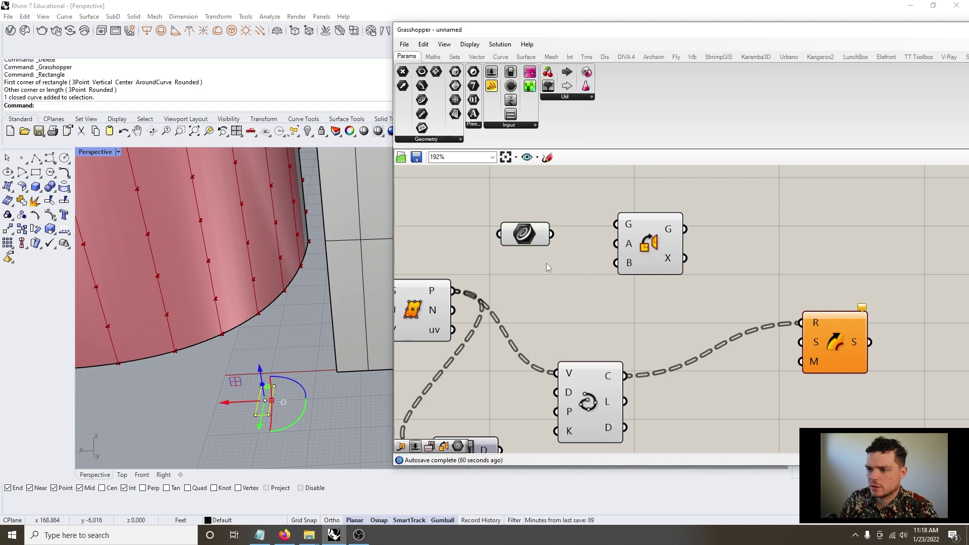
left_click_drag(534, 236, 554, 210)
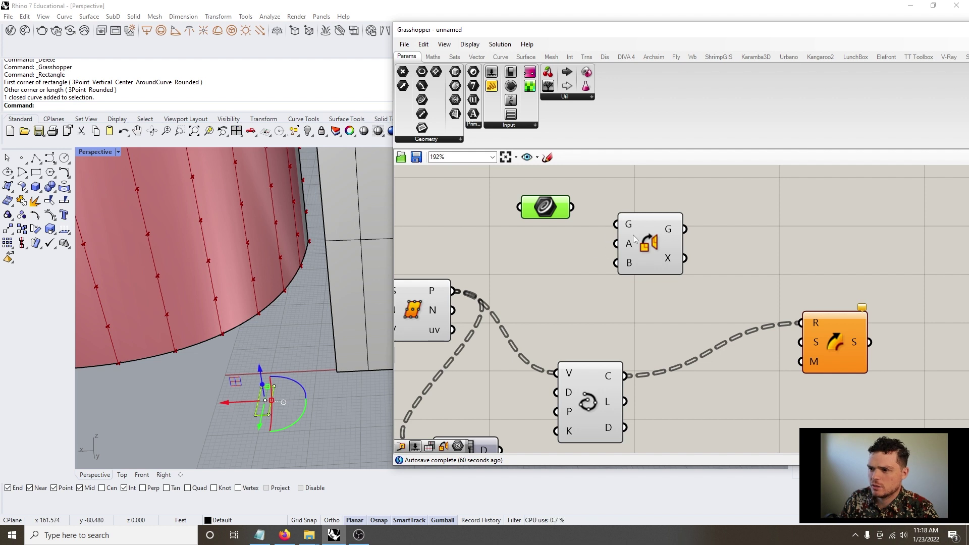
left_click_drag(563, 206, 617, 224)
Add a Point parameter below the Curve parameter and place a Rhino point on the rectangle's near corner.
double_click(540, 250)
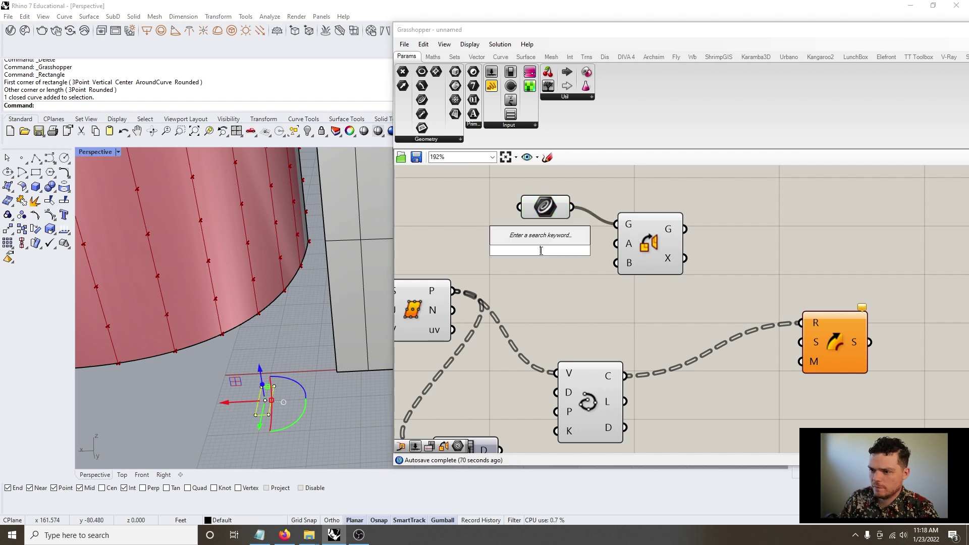
type("point")
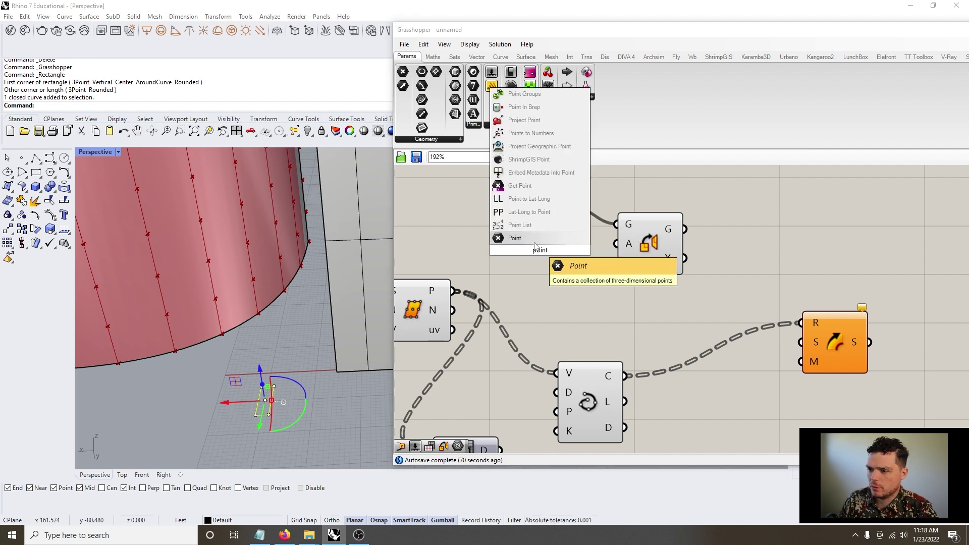
key("Return")
left_click(22, 158)
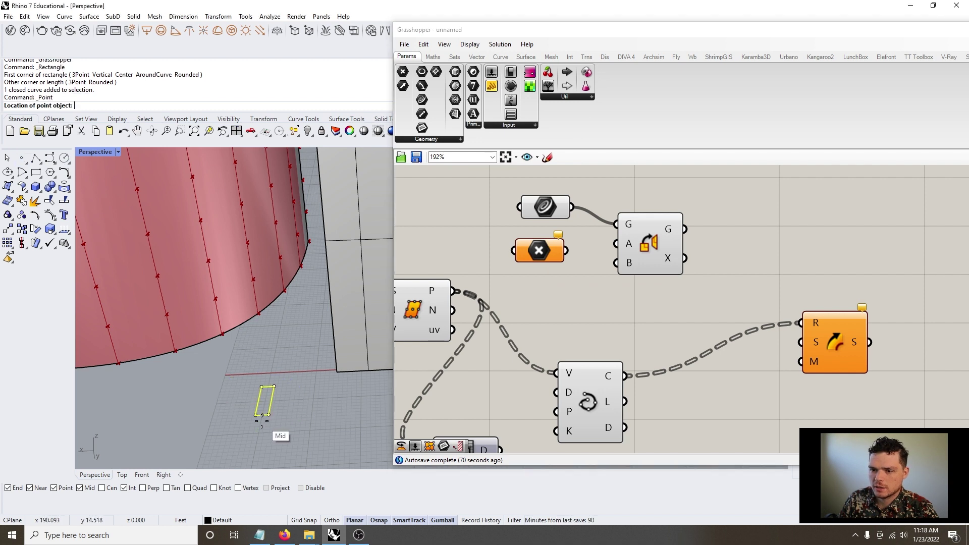
left_click(255, 416)
key("Escape")
left_click(256, 415)
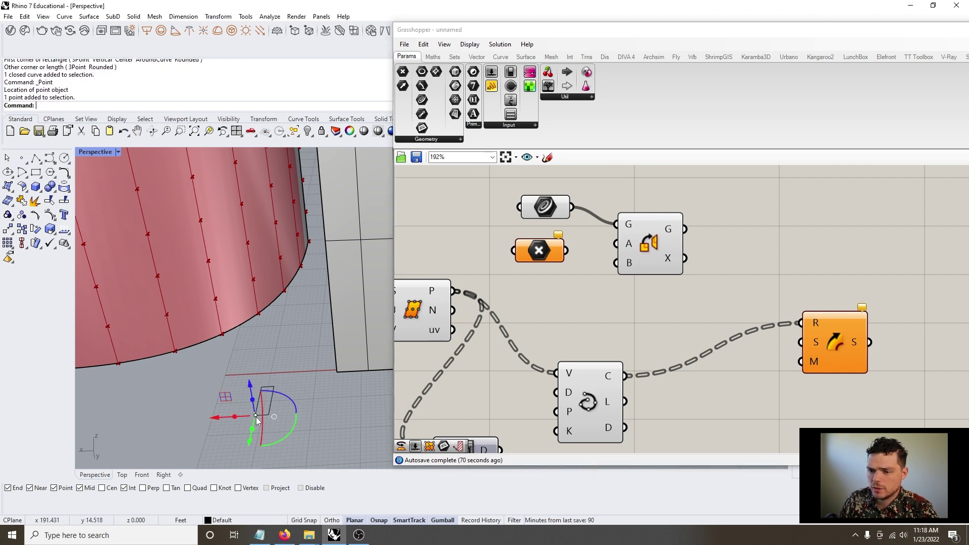
Reference the corner point in the Point parameter and connect it to Orient's Source input A.
right_click(542, 255)
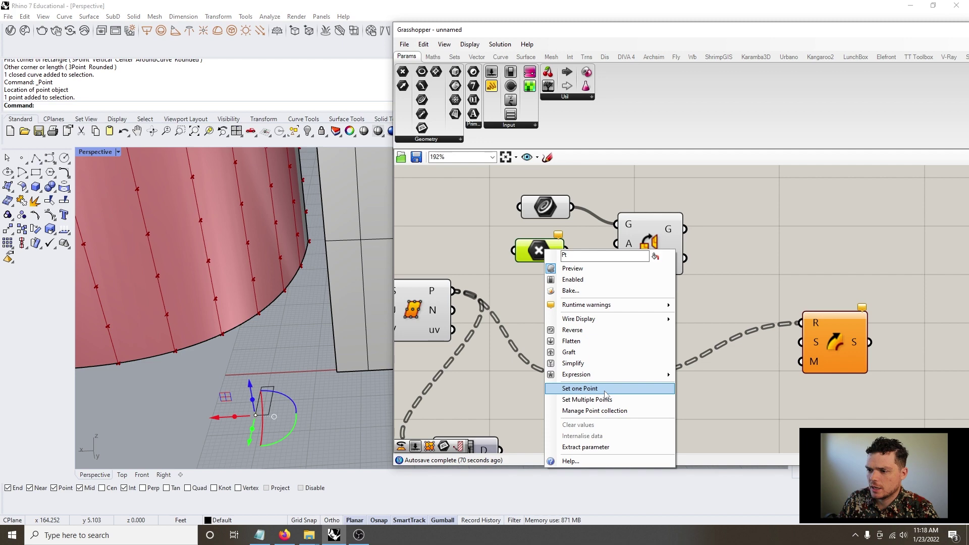
left_click(581, 389)
scroll(326, 396, "up", 3)
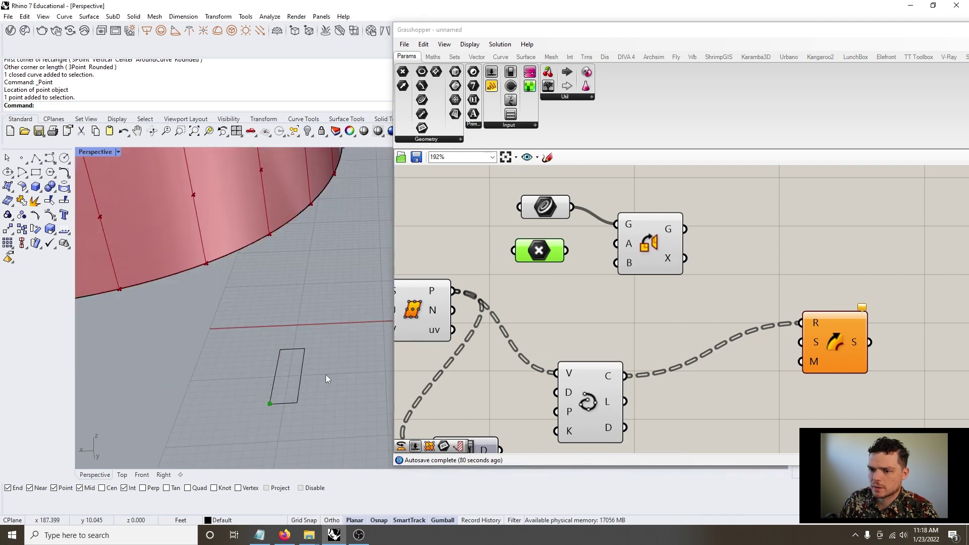
left_click_drag(566, 250, 650, 224)
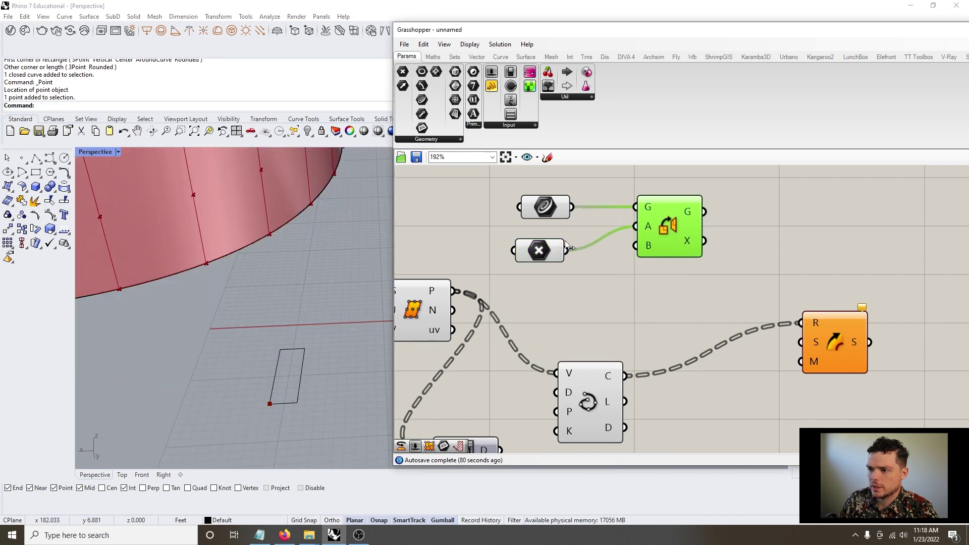
left_click_drag(547, 207, 553, 184)
left_click_drag(567, 251, 550, 226)
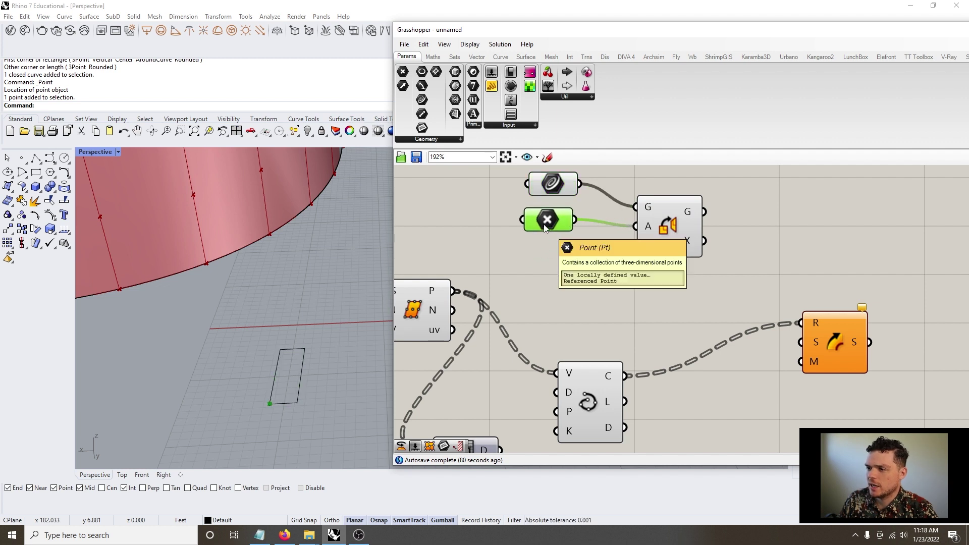
left_click(571, 283)
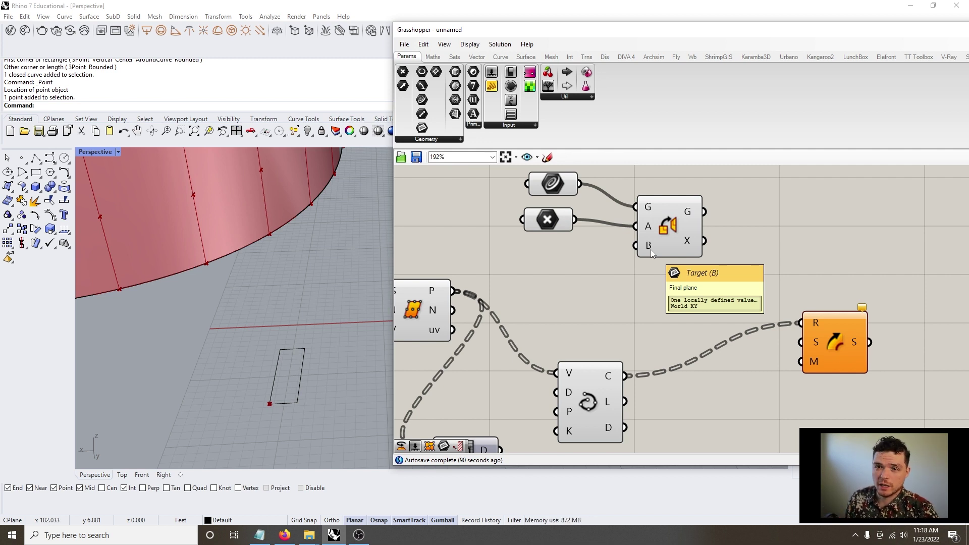
Move Interpolate closer to Divide Surface and view its curves on the wall.
scroll(667, 304, "down", 3)
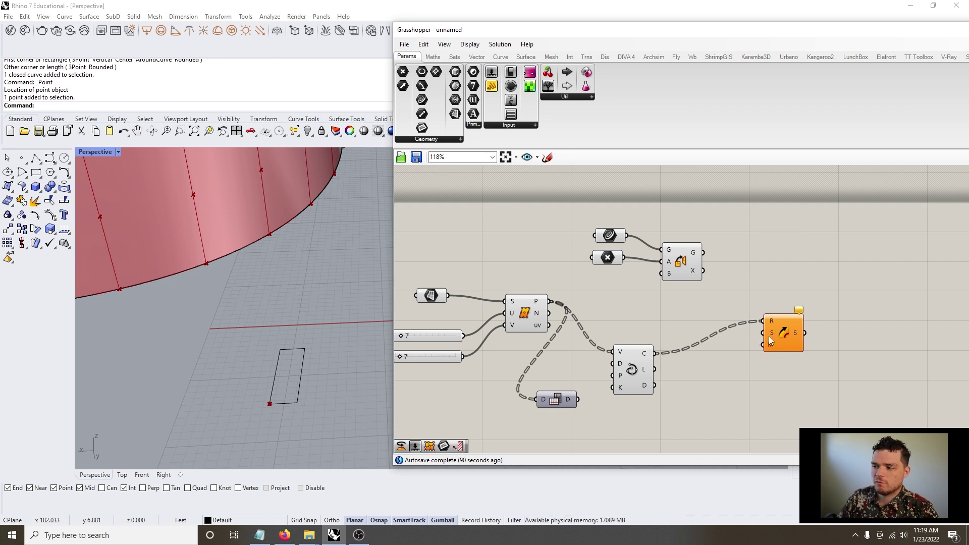
mouse_move(772, 339)
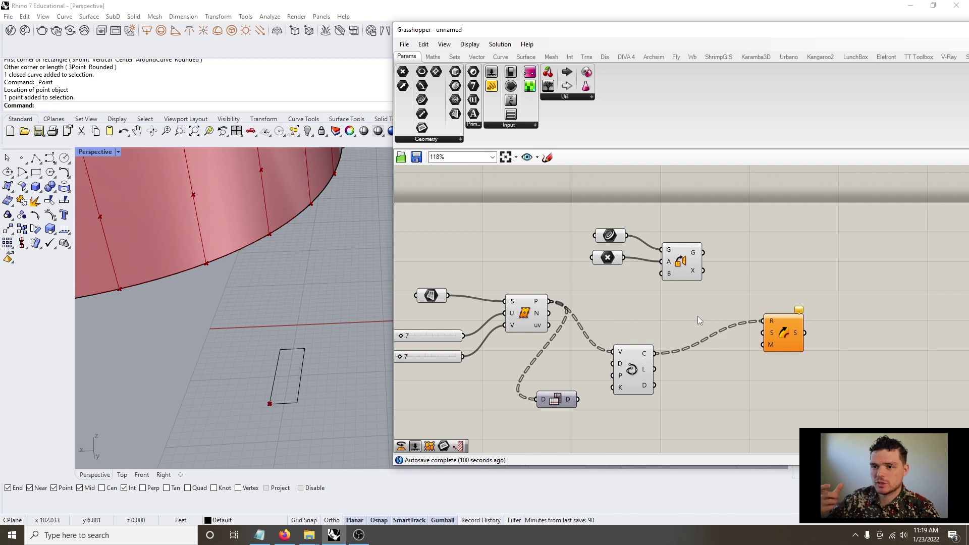
scroll(608, 318, "up", 1)
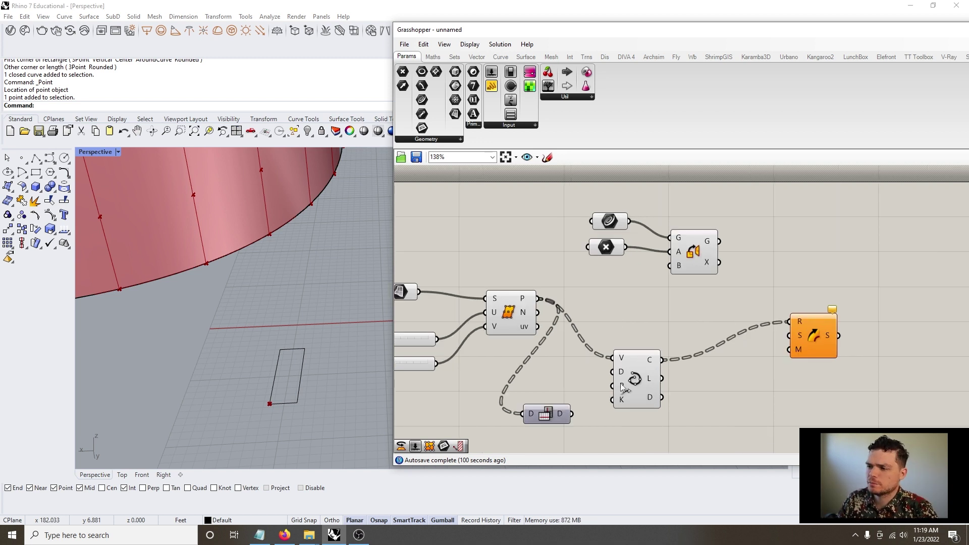
left_click_drag(626, 387, 590, 363)
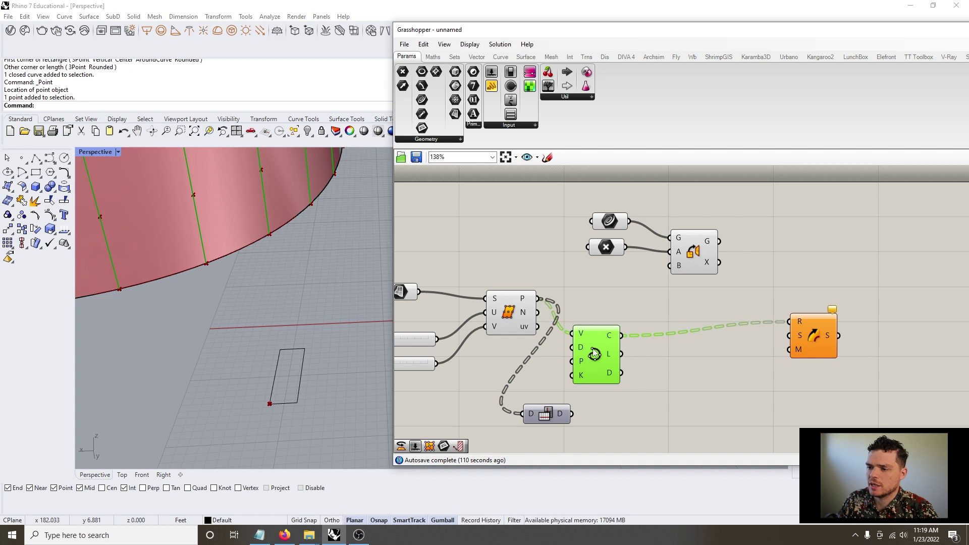
scroll(595, 355, "down", 2)
scroll(322, 344, "down", 3)
scroll(274, 292, "up", 2)
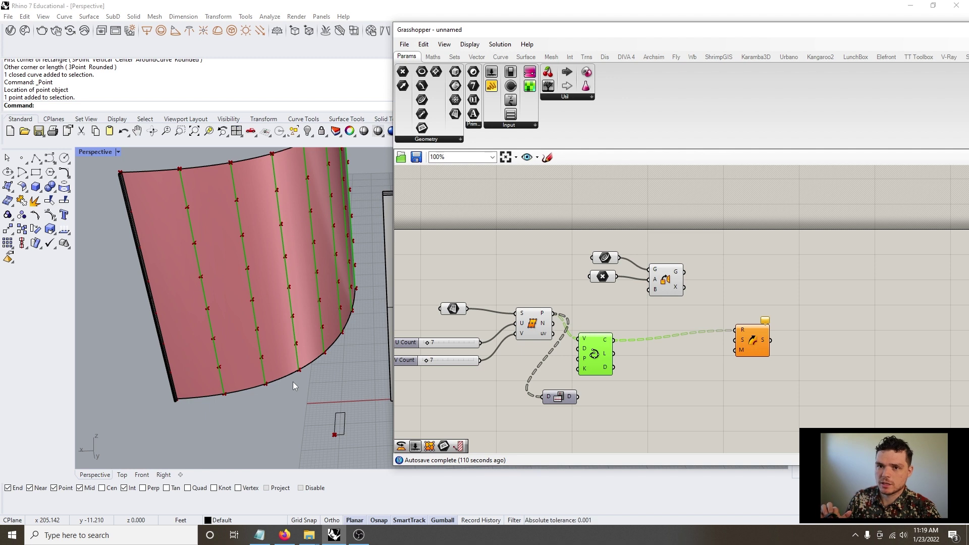
Add an End Points component above Interpolate and feed it the Curve output of Interpolate.
scroll(636, 328, "up", 3)
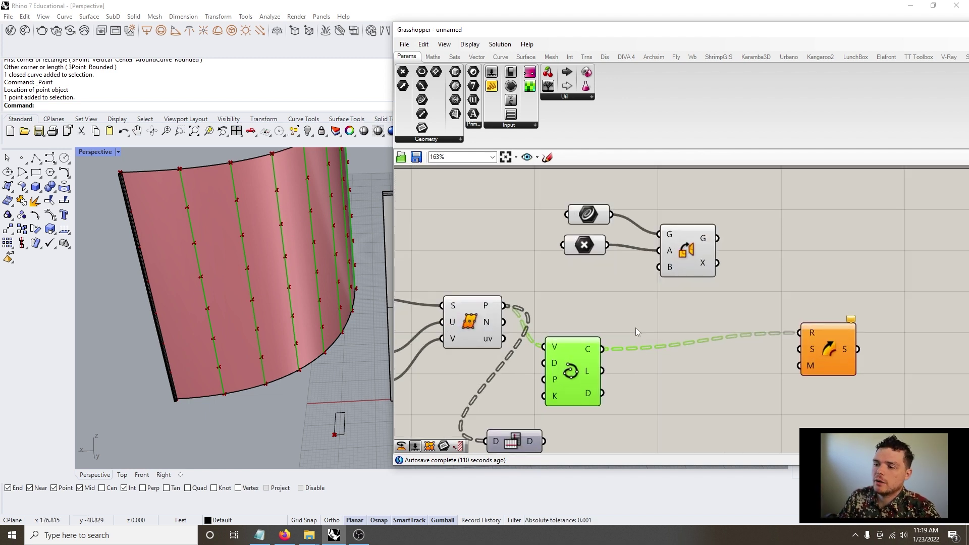
double_click(638, 328)
type("end")
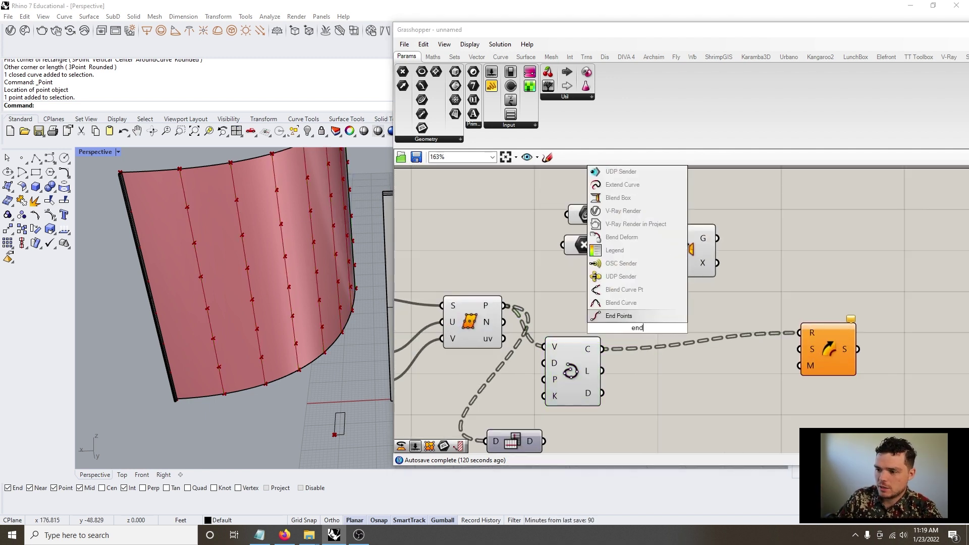
left_click(634, 316)
left_click(643, 330)
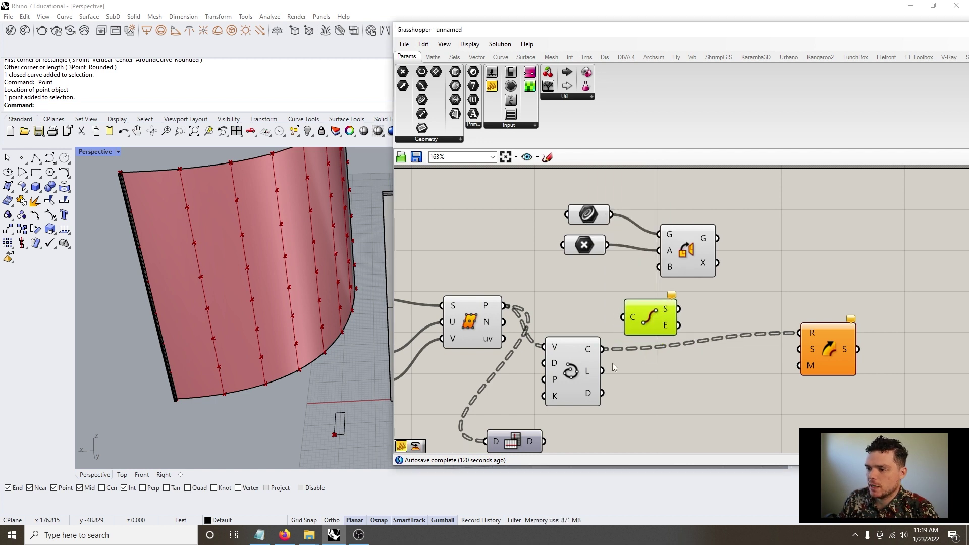
left_click_drag(603, 349, 604, 310)
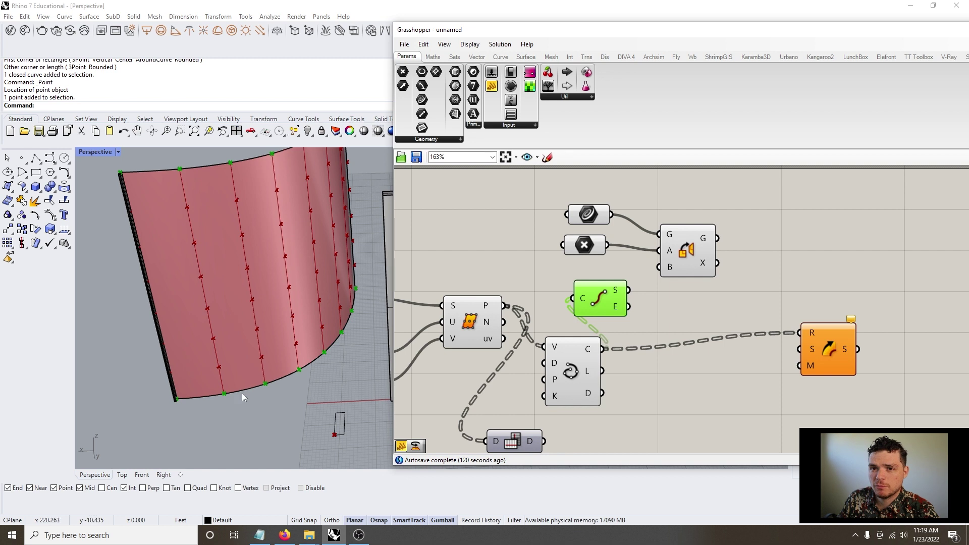
Connect the Start output of End Points to Orient's Target input B and move Sweep1 farther away.
left_click_drag(688, 262, 731, 246)
left_click_drag(598, 303, 703, 252)
right_click_drag(766, 234, 738, 242)
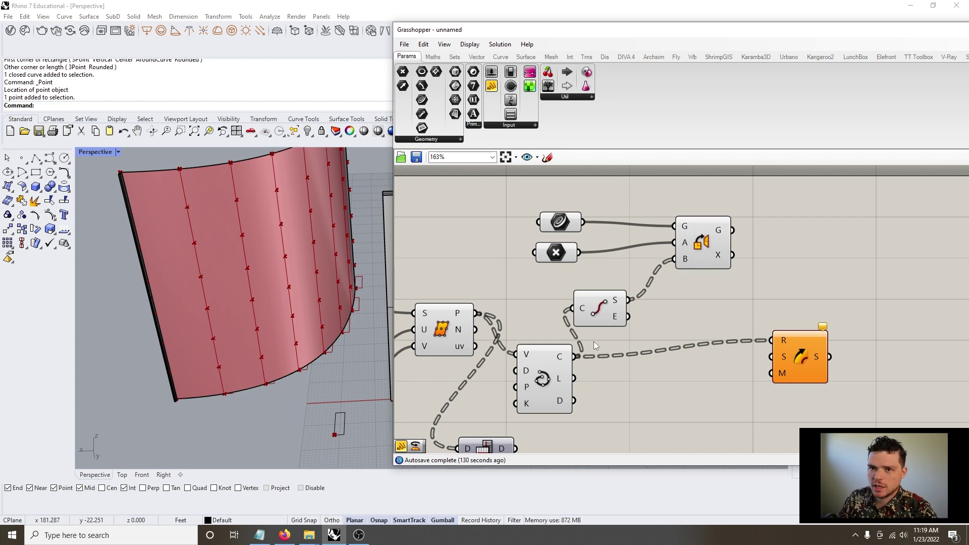
scroll(594, 342, "down", 2)
left_click_drag(749, 358, 796, 338)
scroll(766, 345, "up", 2)
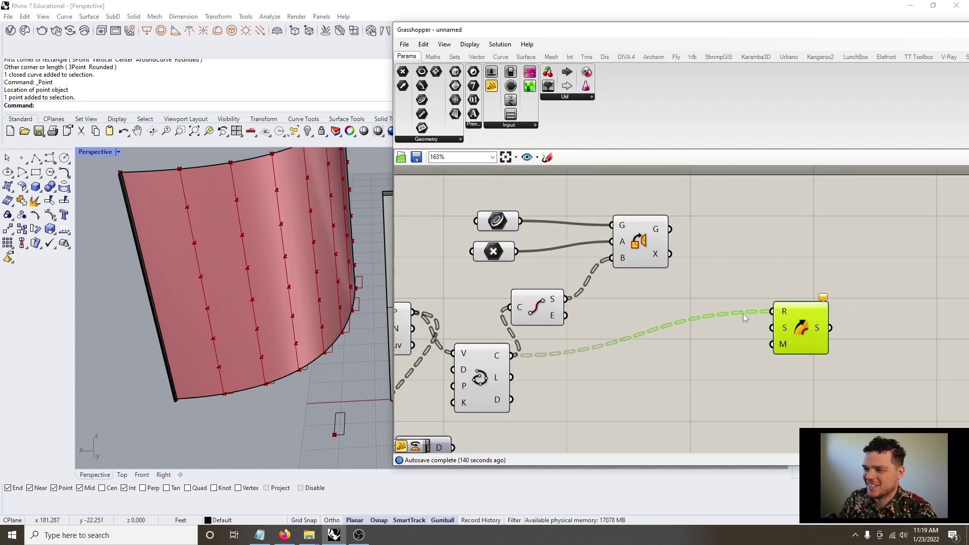
Shift Orient toward Sweep1 and examine its oriented rectangles along the base of the wall.
left_click_drag(677, 226, 713, 258)
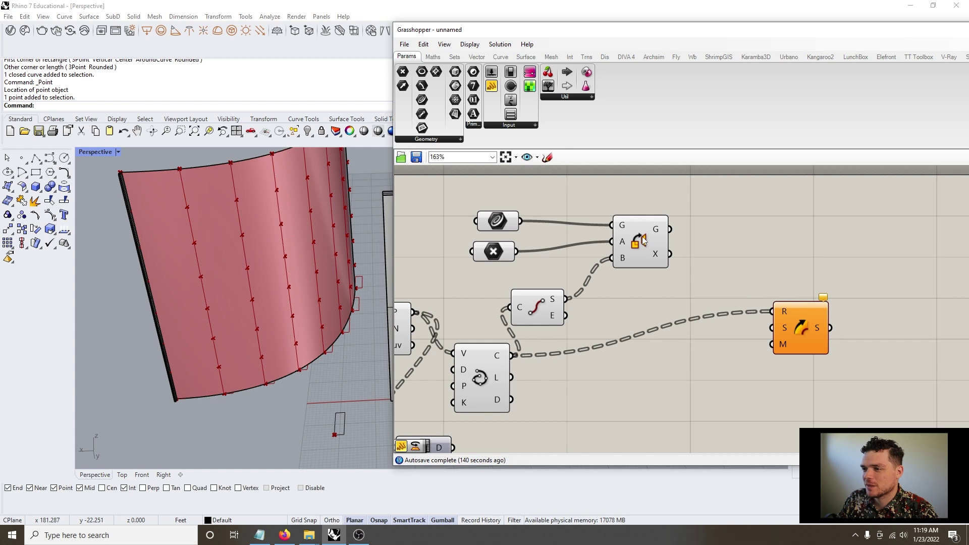
left_click(636, 243)
left_click_drag(635, 243, 671, 242)
right_click_drag(311, 368, 333, 283)
scroll(333, 283, "up", 8)
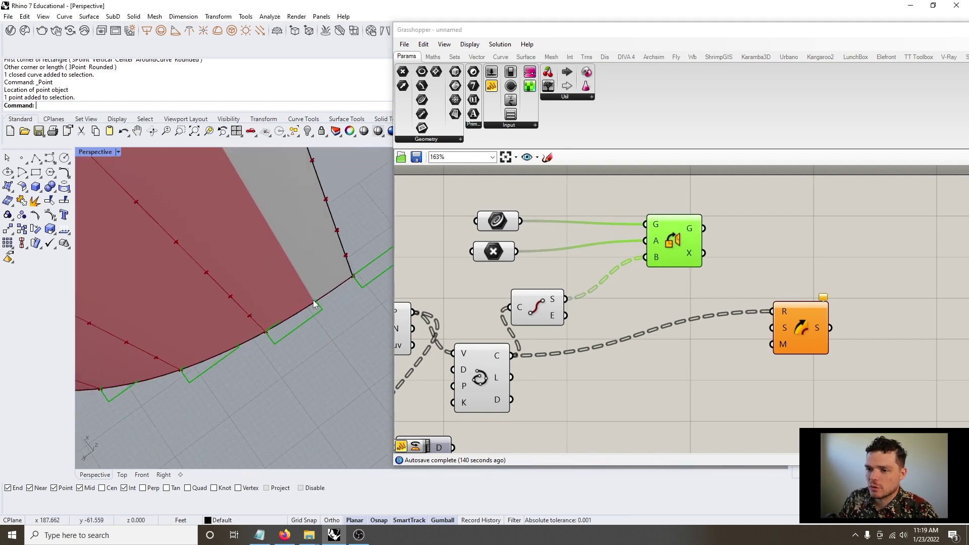
right_click_drag(286, 406, 355, 353)
scroll(177, 351, "down", 3)
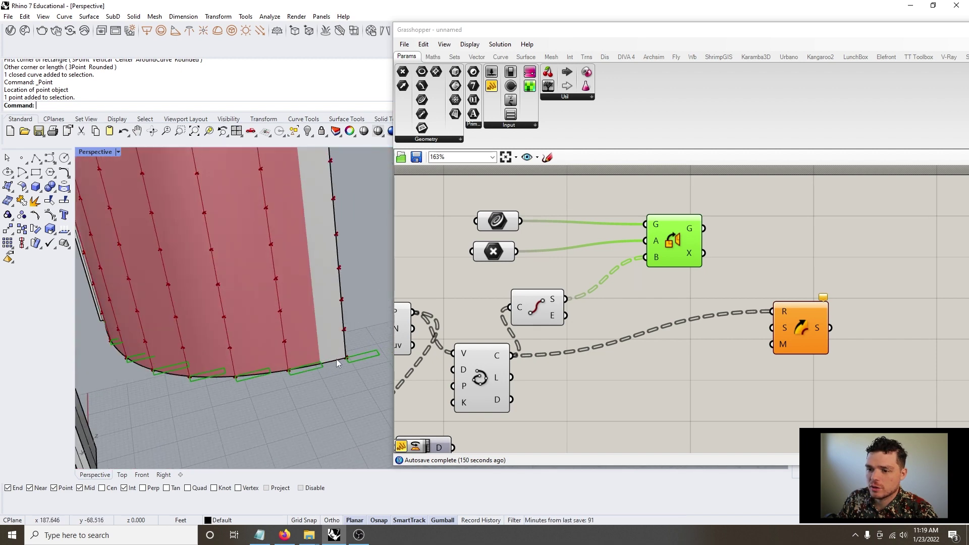
scroll(361, 361, "down", 5)
Disconnect the End Points start output from Orient's Target input to compare the preview, and reconnect it.
left_click_drag(581, 297, 640, 266)
scroll(320, 408, "up", 5)
scroll(323, 406, "down", 5)
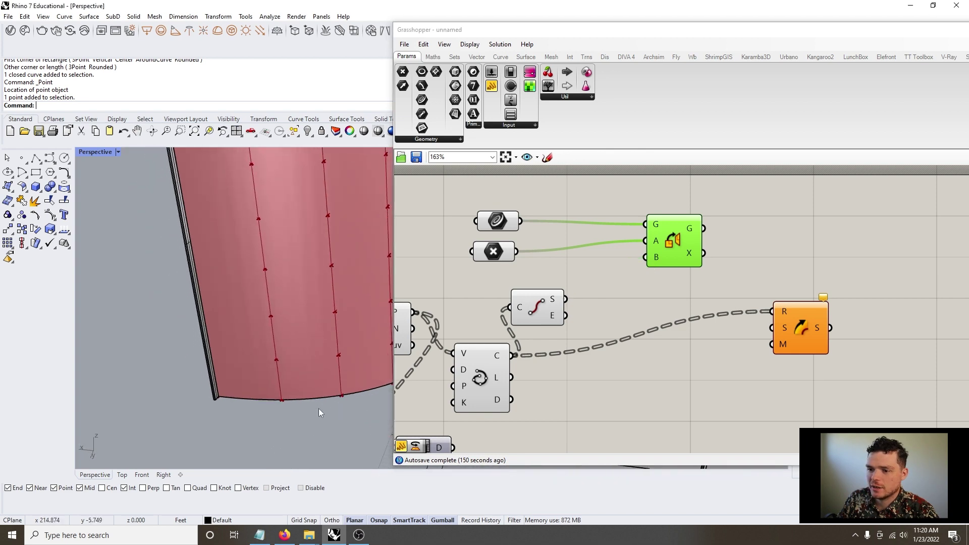
left_click_drag(671, 247, 672, 235)
left_click_drag(566, 300, 647, 246)
scroll(302, 401, "up", 5)
scroll(292, 374, "down", 5)
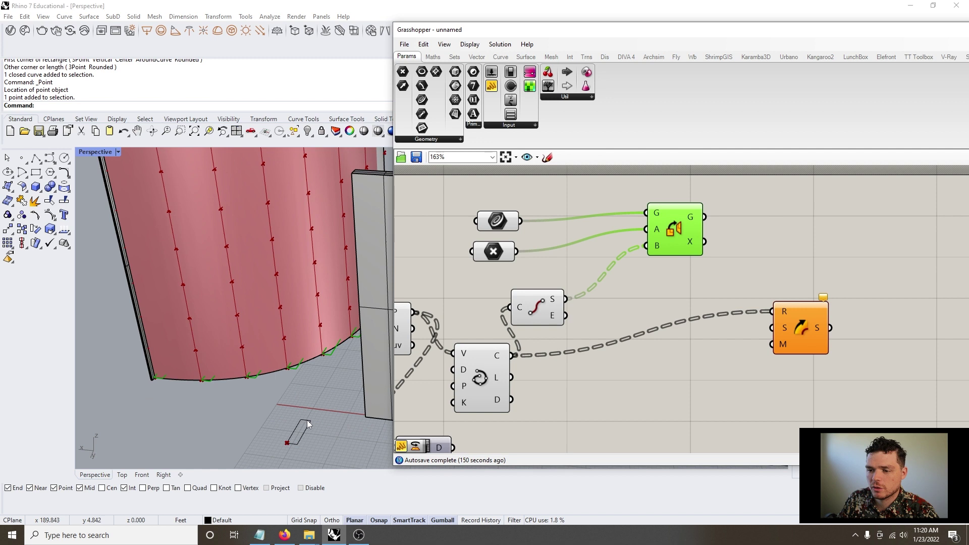
Try moving the reference point away from the rectangle to see how the oriented sections shift, and undo the move.
left_click(304, 424)
key("Escape")
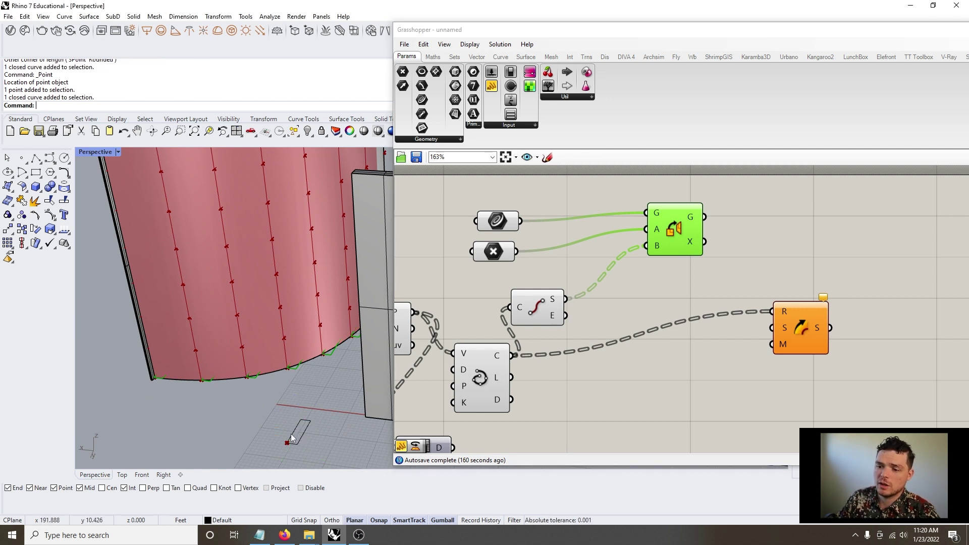
left_click(287, 443)
scroll(289, 448, "up", 2)
left_click_drag(249, 437, 178, 429)
left_click(272, 378)
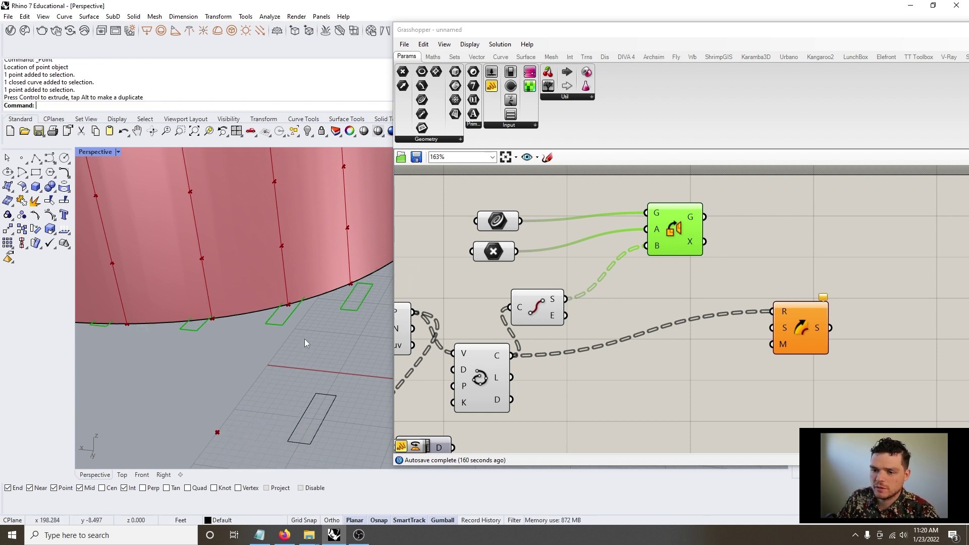
key("ctrl+z")
left_click(265, 385)
Connect Orient's Geometry output to the Section input of Sweep1 and view the swept fins on the wall.
scroll(665, 379, "down", 1)
left_click(581, 326)
left_click_drag(583, 327, 589, 316)
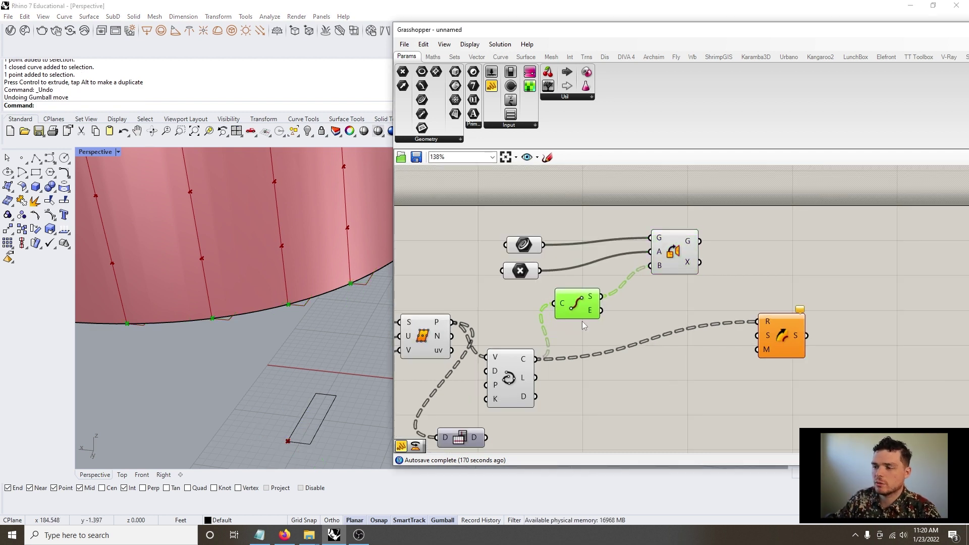
left_click_drag(701, 242, 819, 313)
scroll(302, 372, "down", 4)
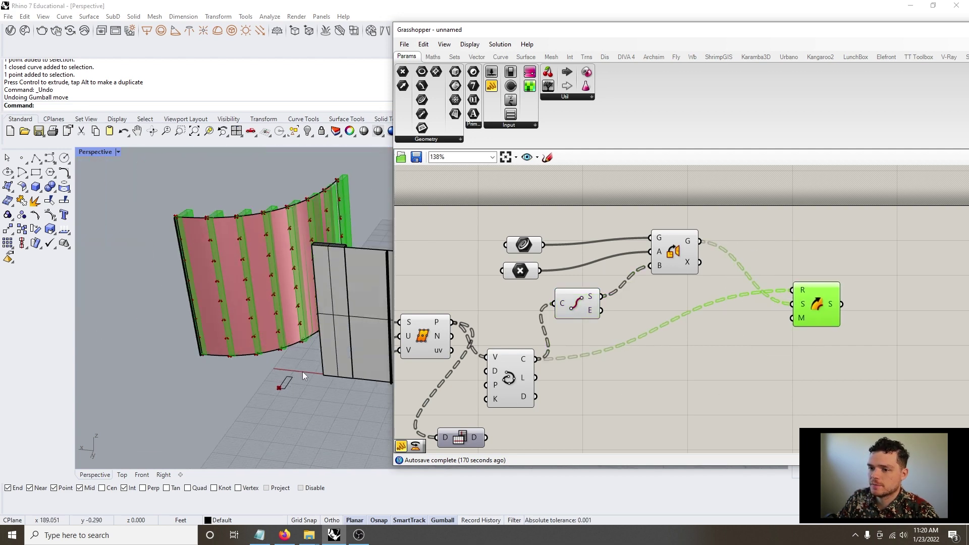
Examine the swept fins up close along the upper edge of the curved wall.
scroll(202, 232, "up", 6)
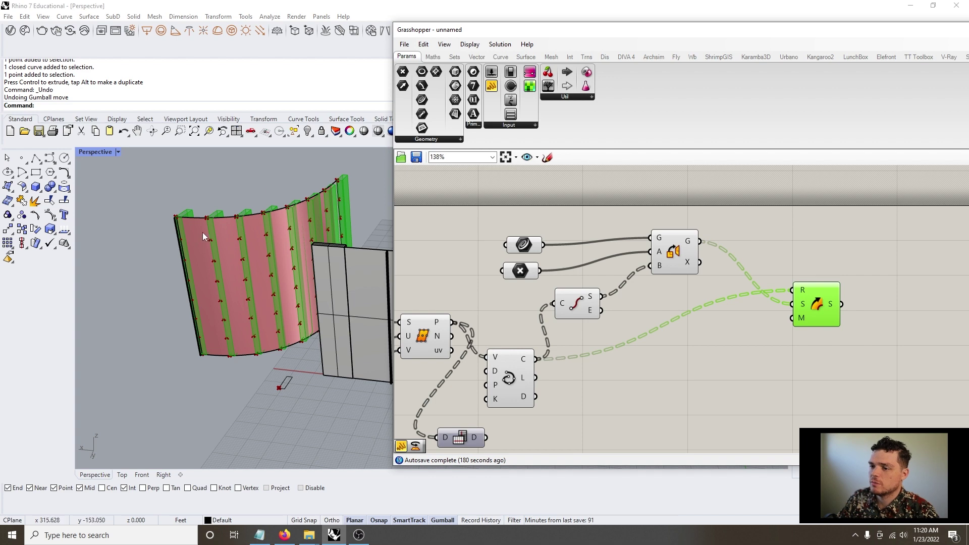
right_click_drag(249, 249, 221, 265, "shift")
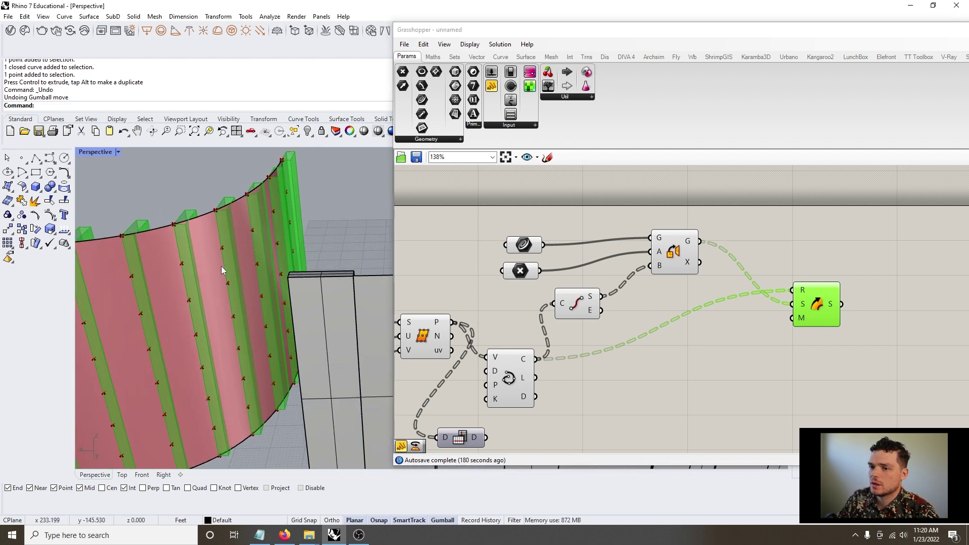
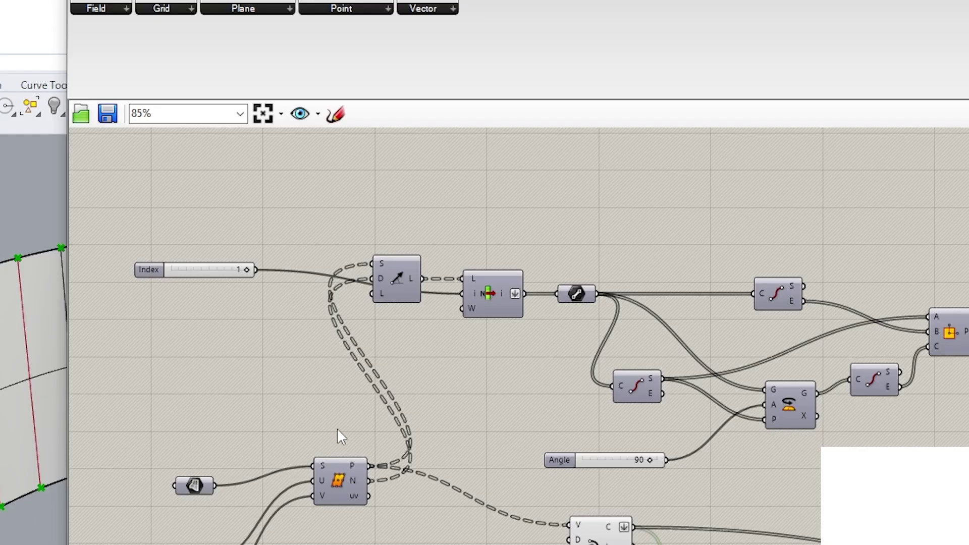
Turn on the preview of the Line SDL component and inspect the Normals output of the Divide Surface component.
scroll(636, 543, "up", 1)
right_click_drag(680, 433, 631, 411)
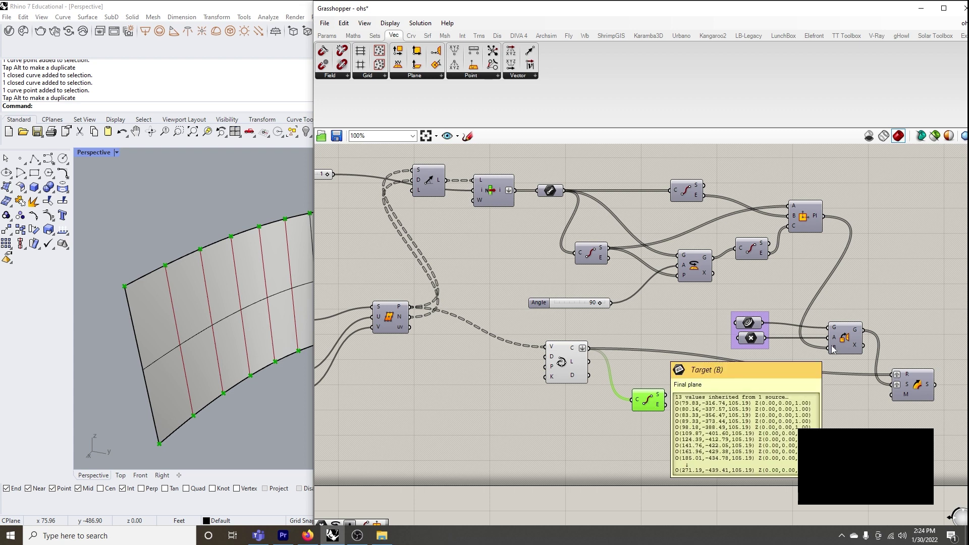
scroll(837, 250, "down", 1)
right_click_drag(585, 236, 594, 225)
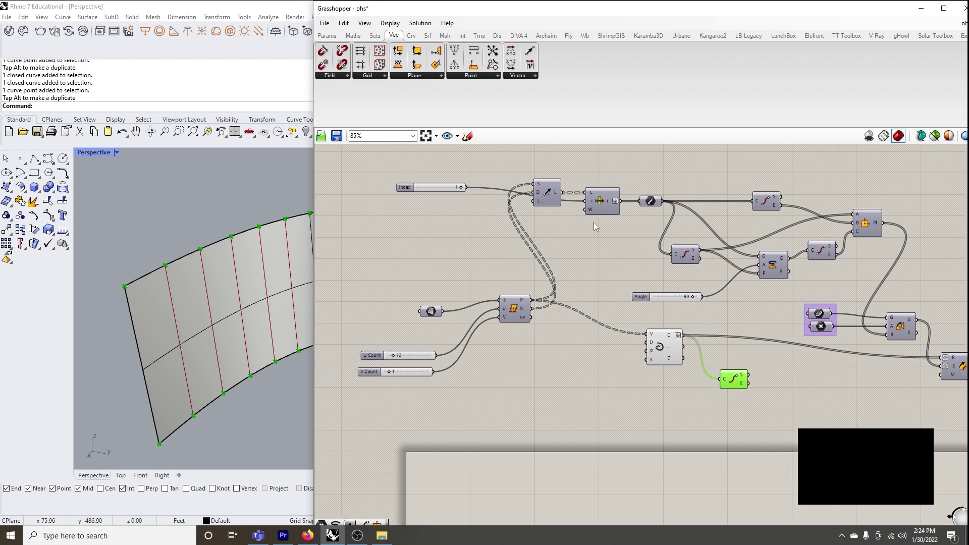
left_click(547, 194)
middle_click(551, 197)
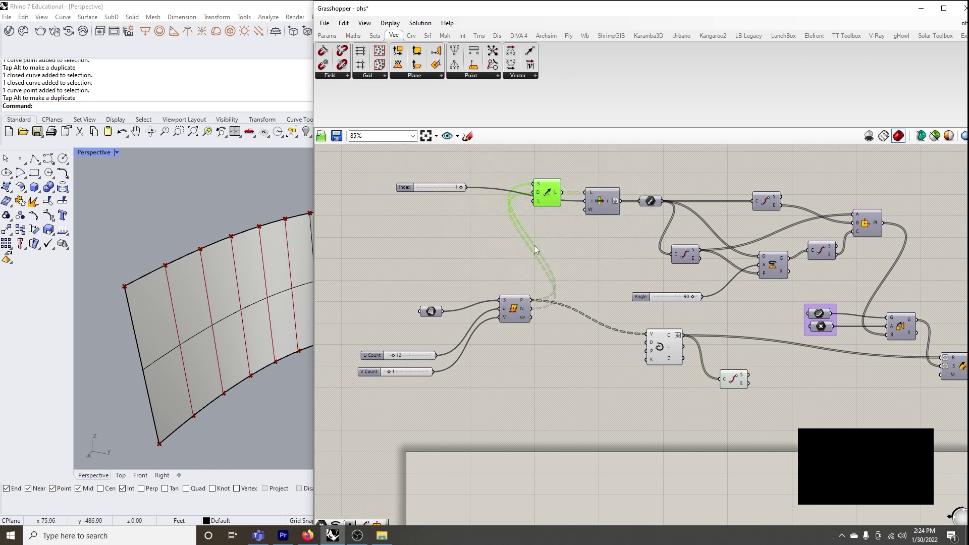
scroll(535, 247, "up", 3)
left_click(467, 281)
mouse_move(516, 330)
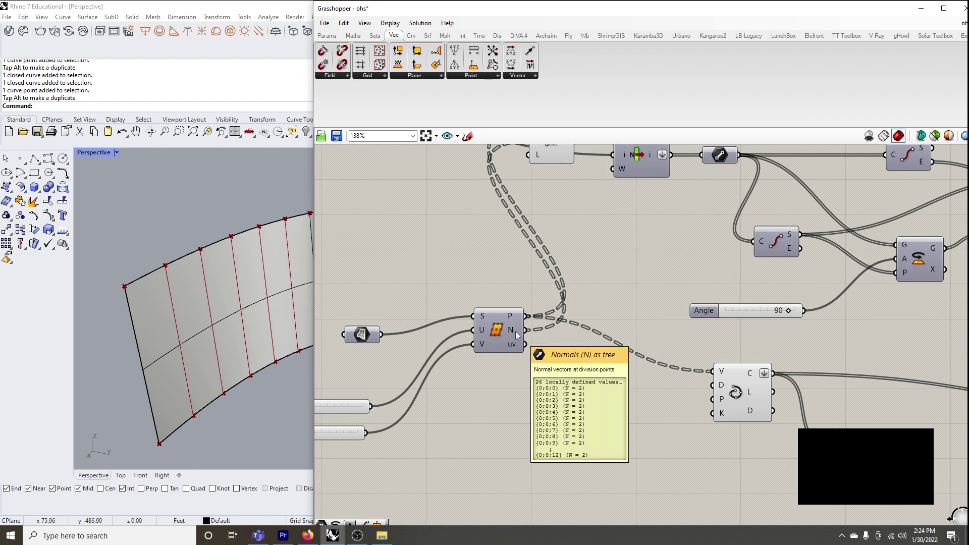
Add a Circle CNR component and connect Divide Surface's Points output to its Center input and the Normals output to its Normal input.
scroll(516, 331, "down", 1)
left_click(410, 36)
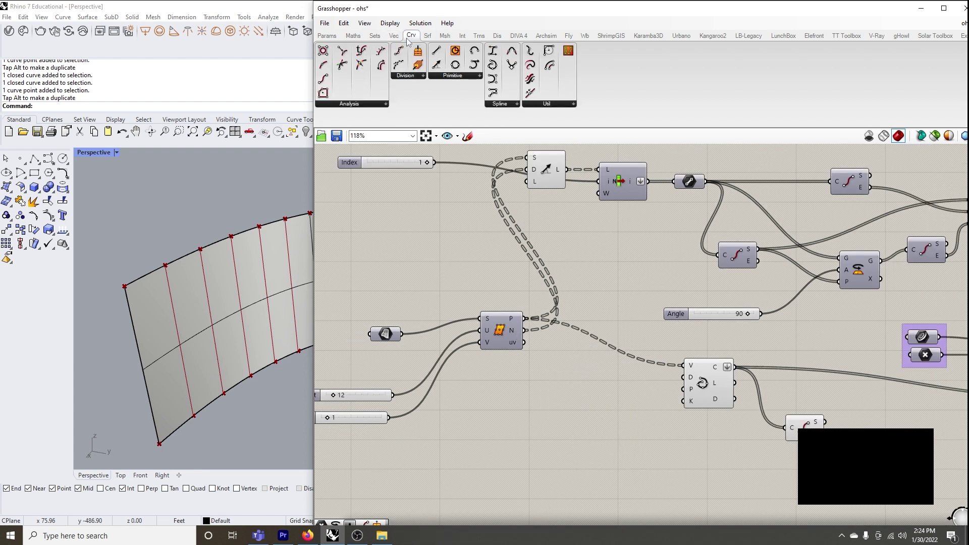
left_click(447, 77)
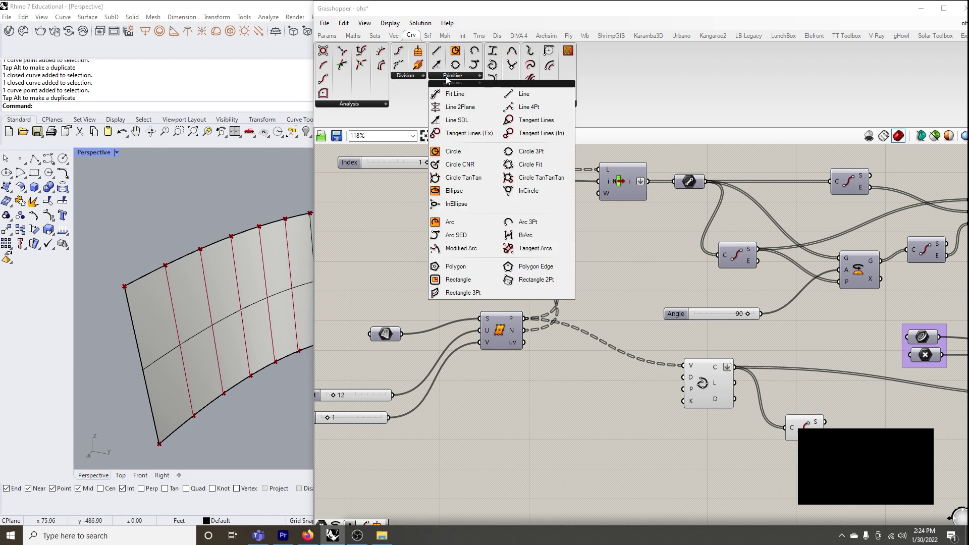
left_click(472, 165)
left_click(554, 402)
left_click_drag(555, 403, 590, 403)
scroll(591, 401, "up", 3)
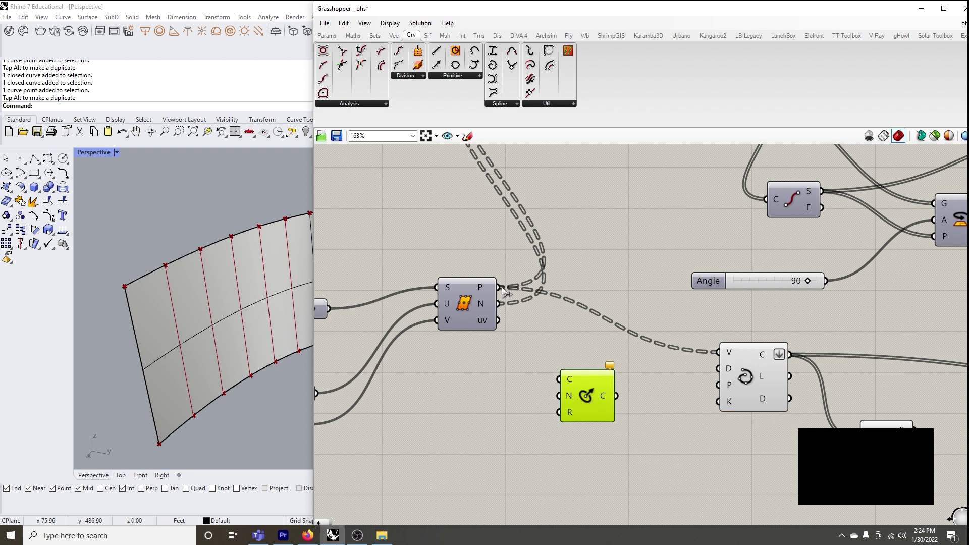
left_click_drag(502, 304, 568, 402)
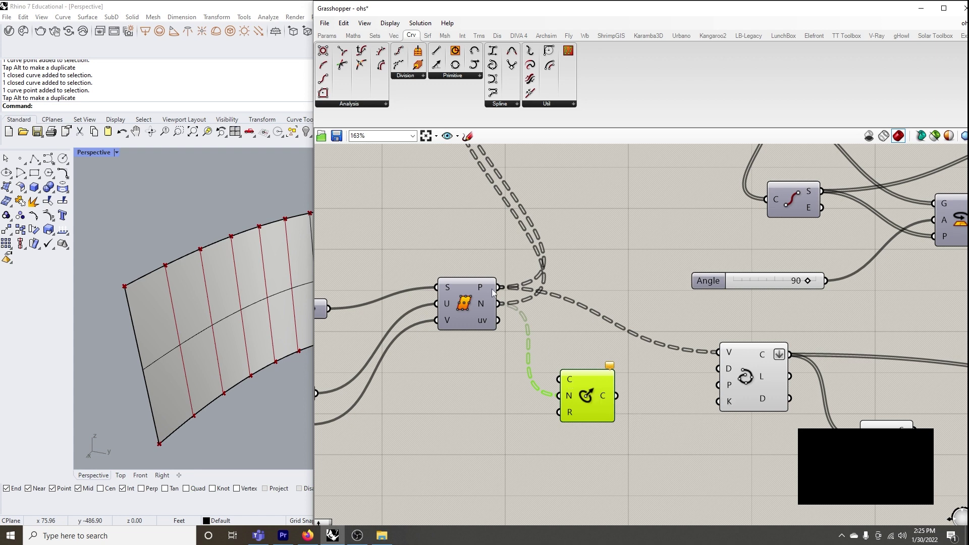
left_click_drag(499, 287, 565, 390)
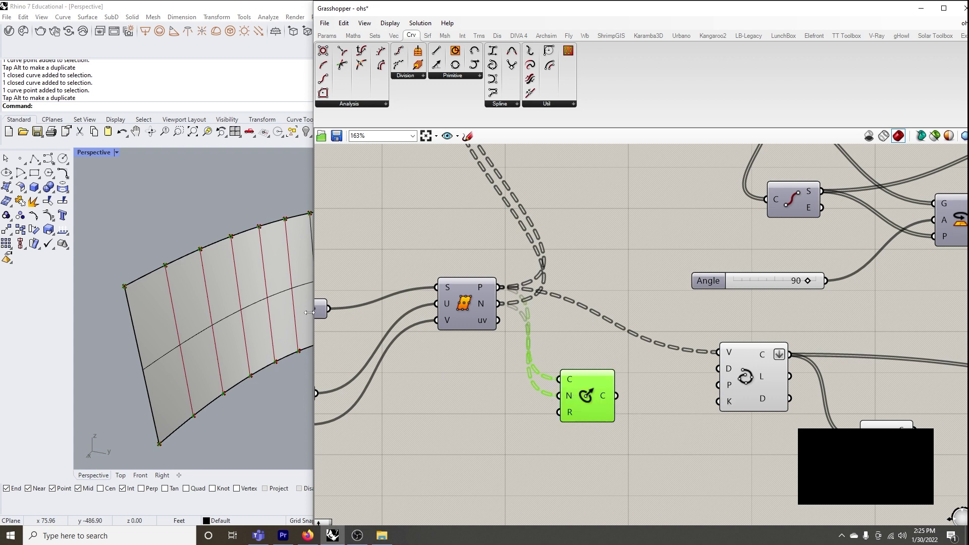
Examine how the circles are oriented to the surface normals at the division points along the wall.
scroll(233, 239, "up", 5)
scroll(236, 242, "up", 8)
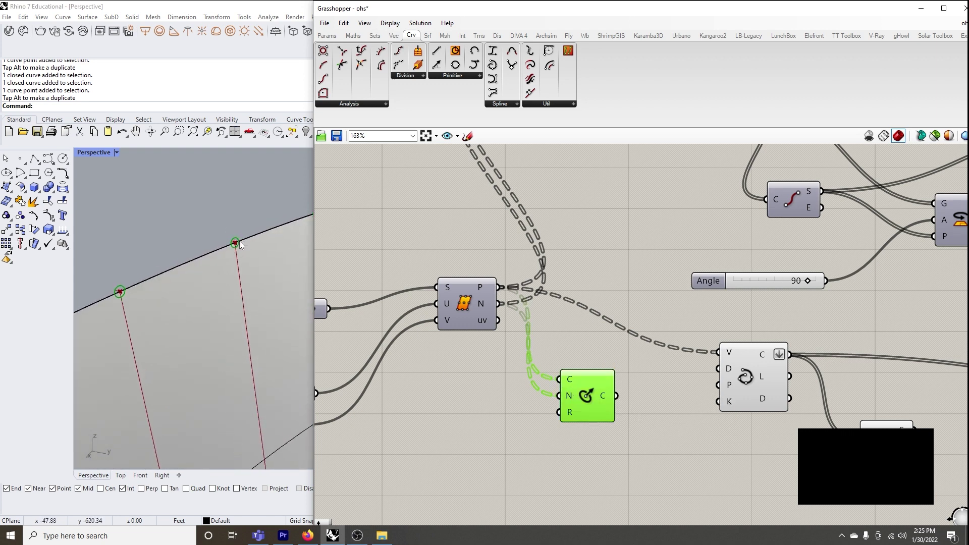
scroll(246, 261, "down", 8)
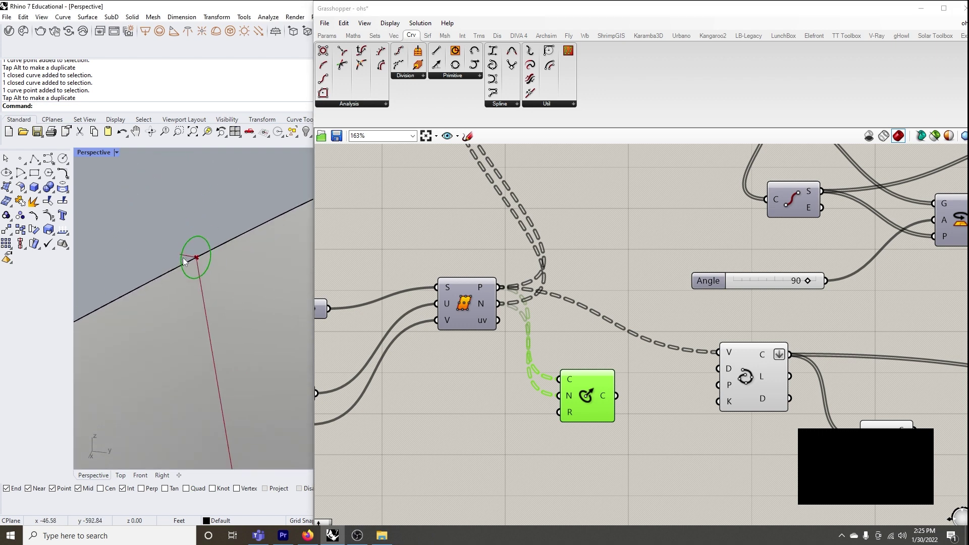
scroll(211, 267, "up", 3)
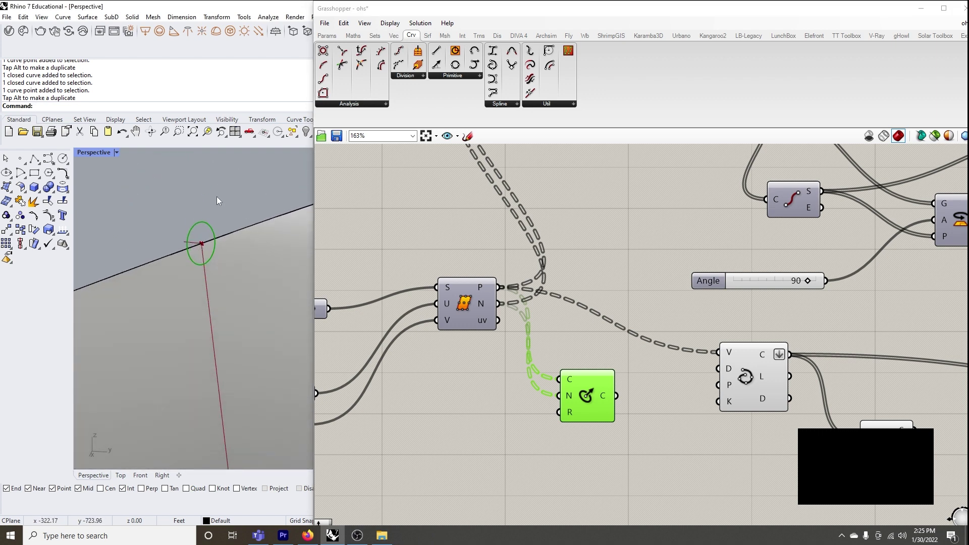
scroll(207, 253, "down", 3)
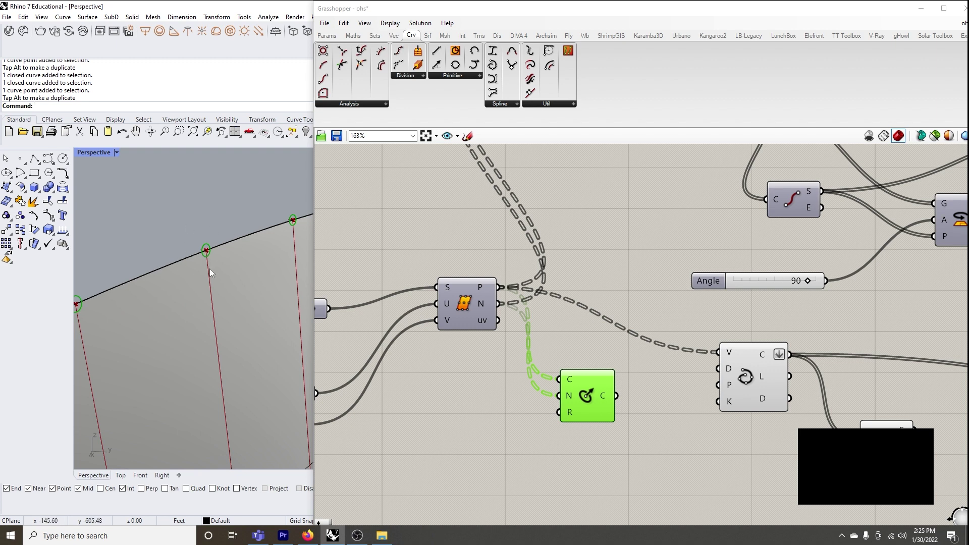
scroll(201, 268, "down", 5)
scroll(237, 262, "up", 3)
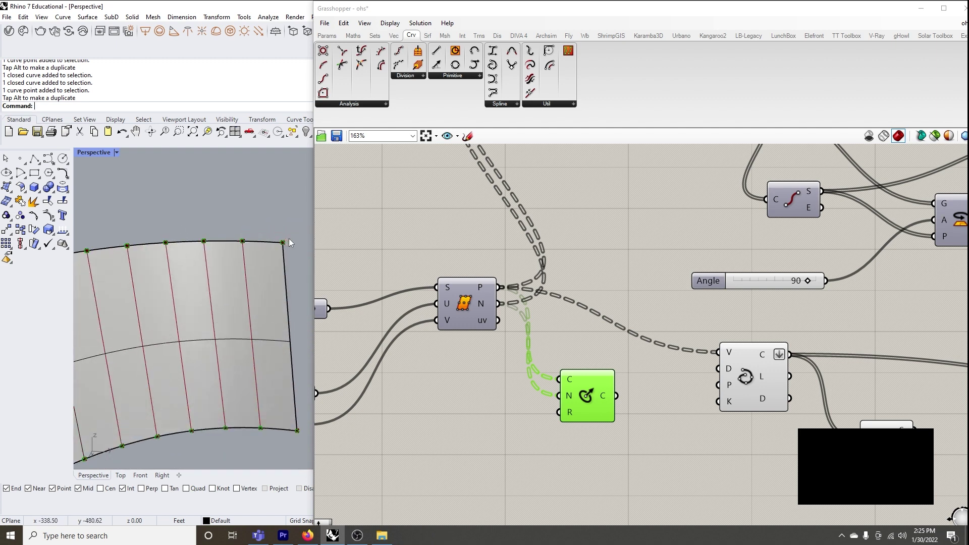
scroll(174, 260, "down", 3)
right_click_drag(174, 260, 261, 270)
scroll(261, 269, "down", 3)
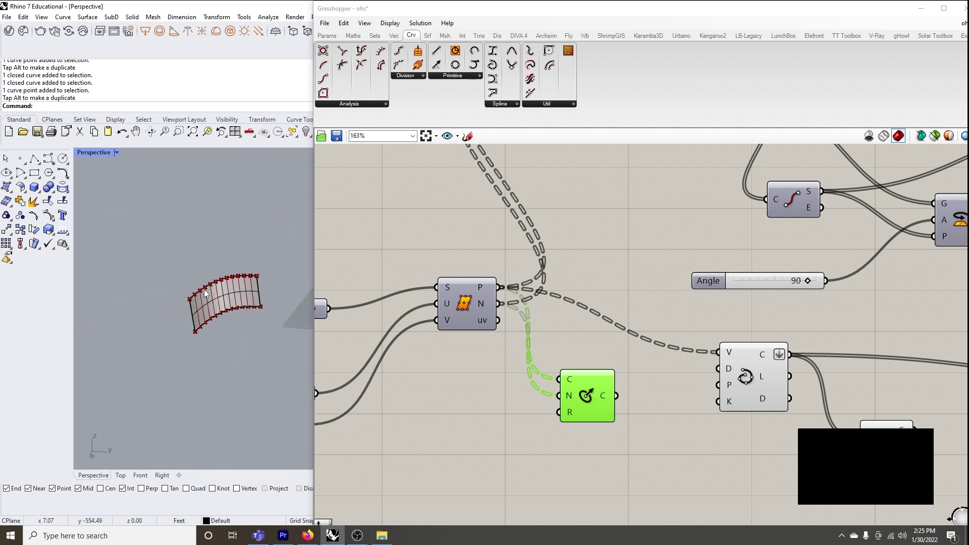
scroll(142, 308, "up", 5)
scroll(141, 308, "up", 5)
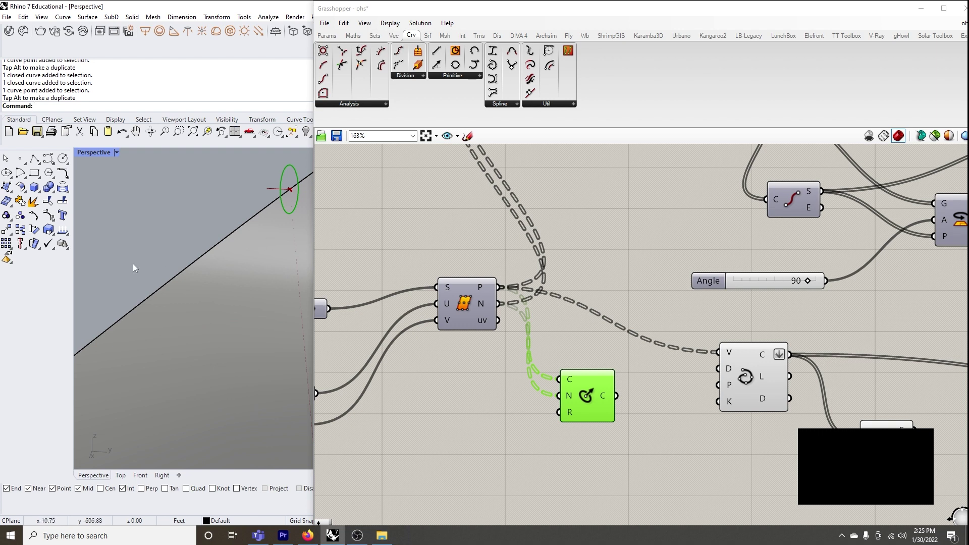
Add an Extrude component, feeding the Circle CNR output to its Base input and Divide Surface's Normals to its Direction input.
scroll(440, 329, "down", 3)
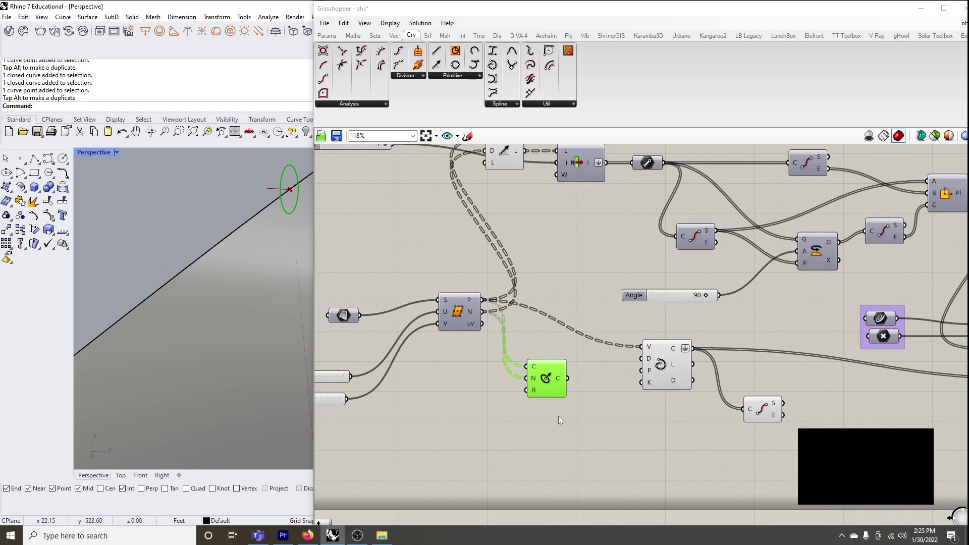
double_click(559, 416)
type("extr")
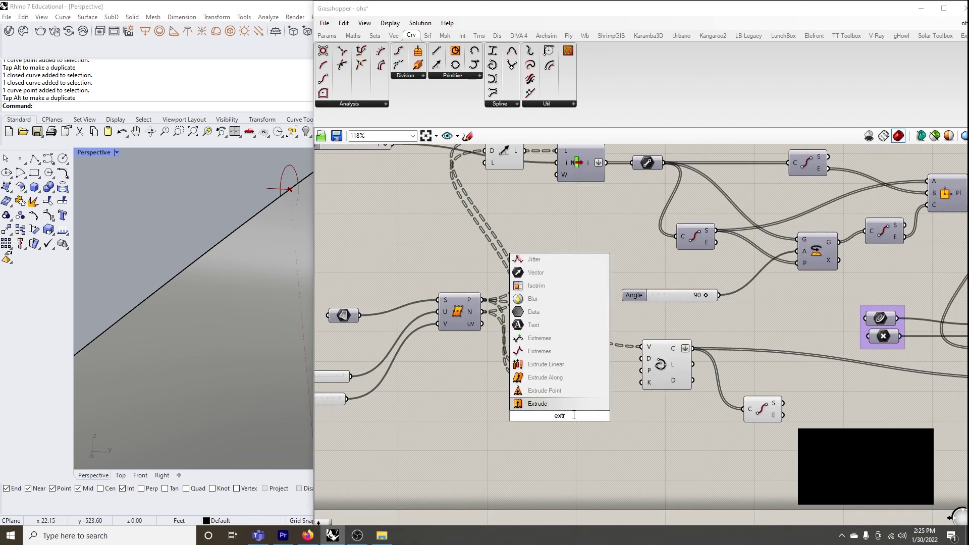
left_click(572, 402)
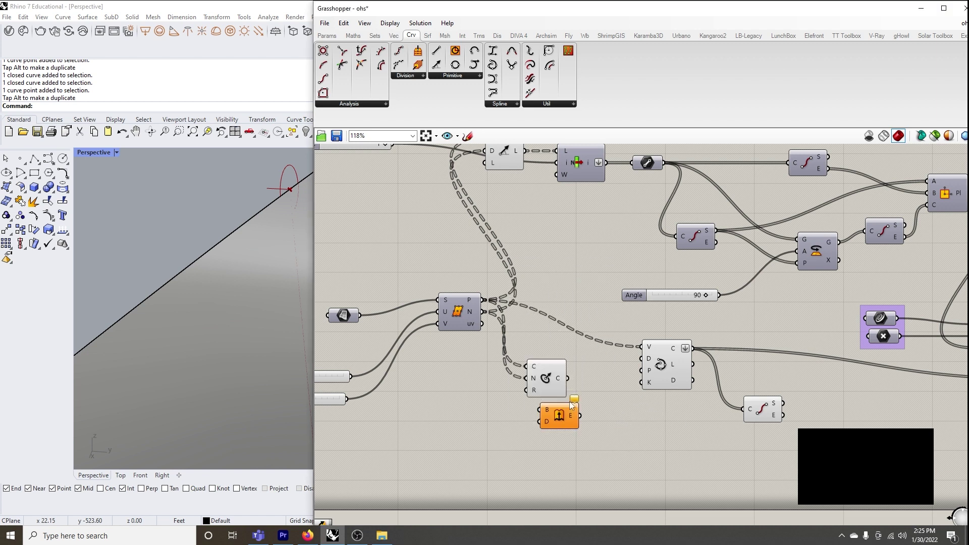
left_click_drag(567, 378, 612, 431)
left_click(547, 381)
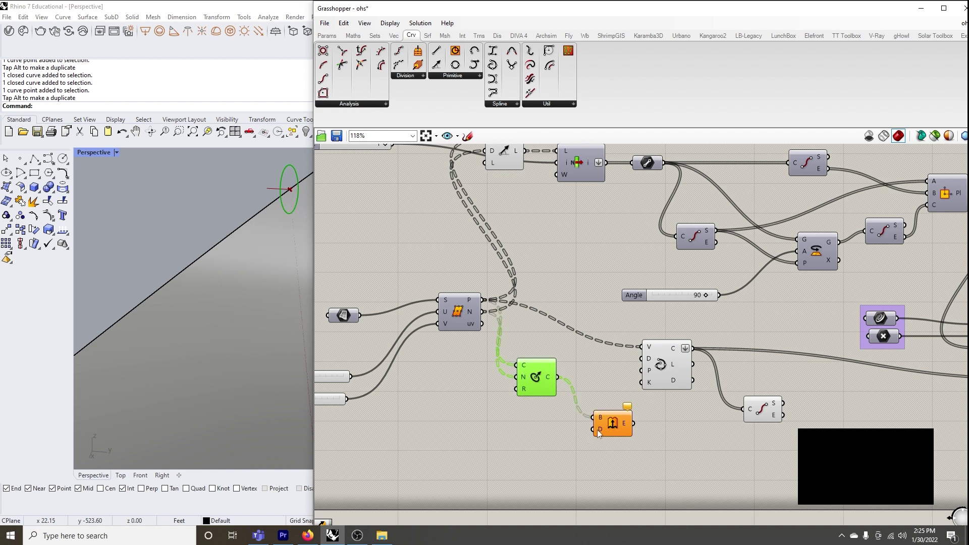
scroll(598, 430, "up", 1)
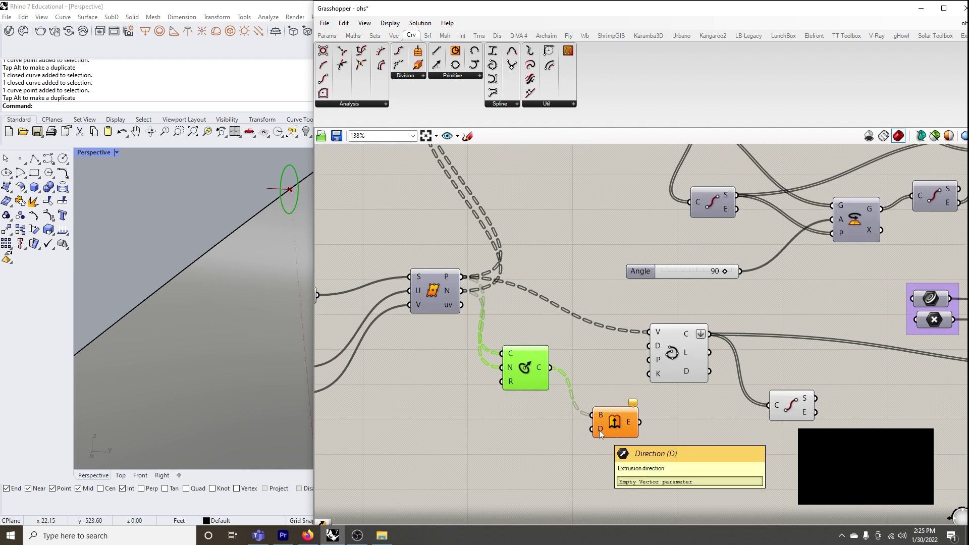
left_click_drag(462, 290, 610, 421)
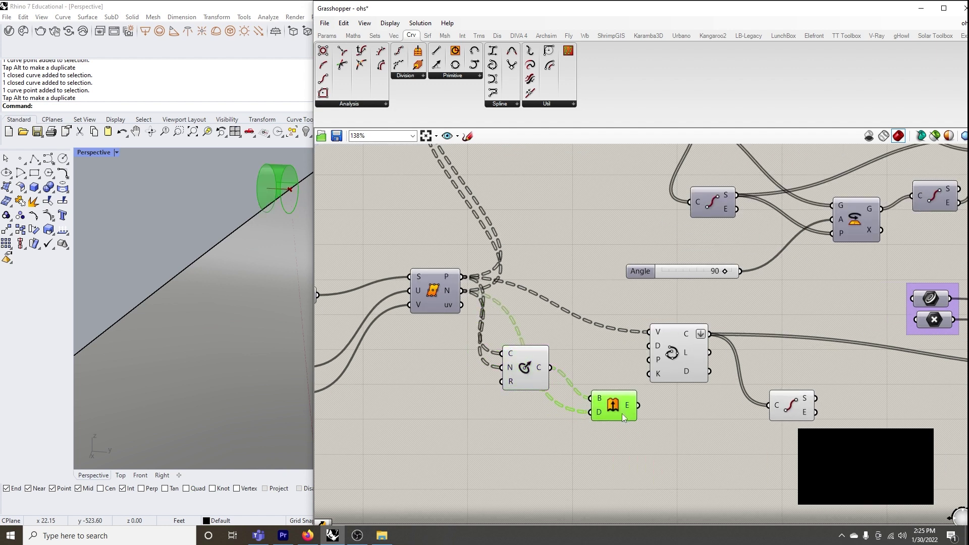
Set the surface division's U Count to 18 and V Count to 5.
scroll(253, 216, "up", 3)
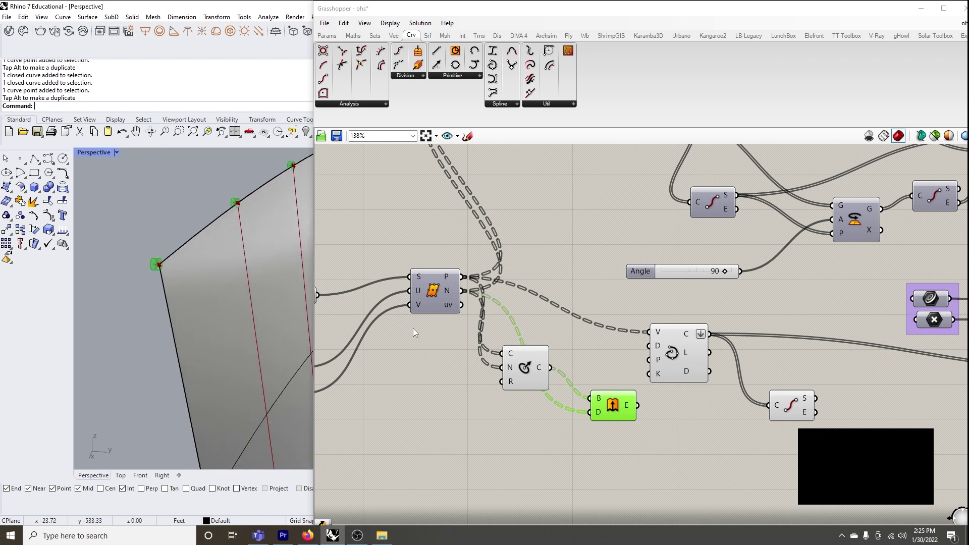
left_click(489, 316)
scroll(446, 297, "down", 1)
right_click_drag(446, 297, 458, 328)
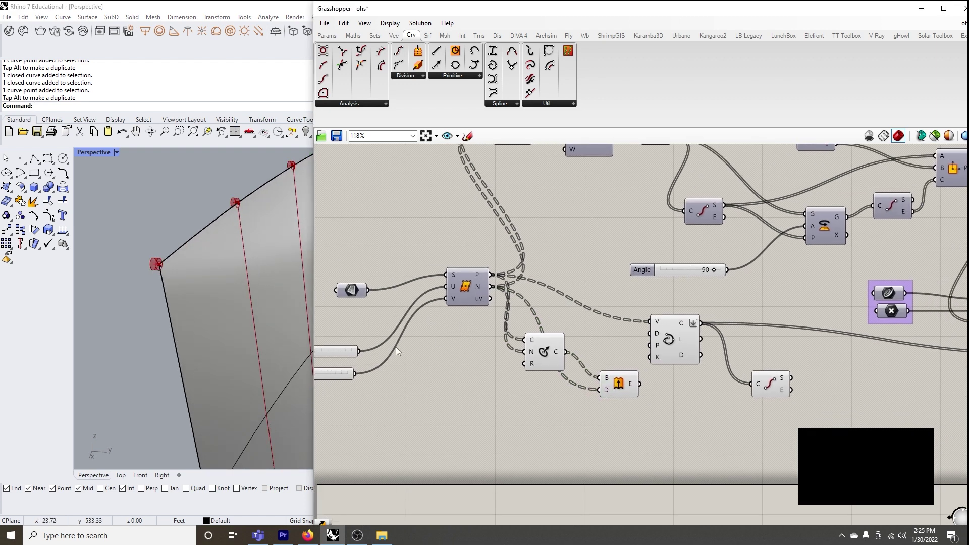
scroll(389, 349, "up", 2)
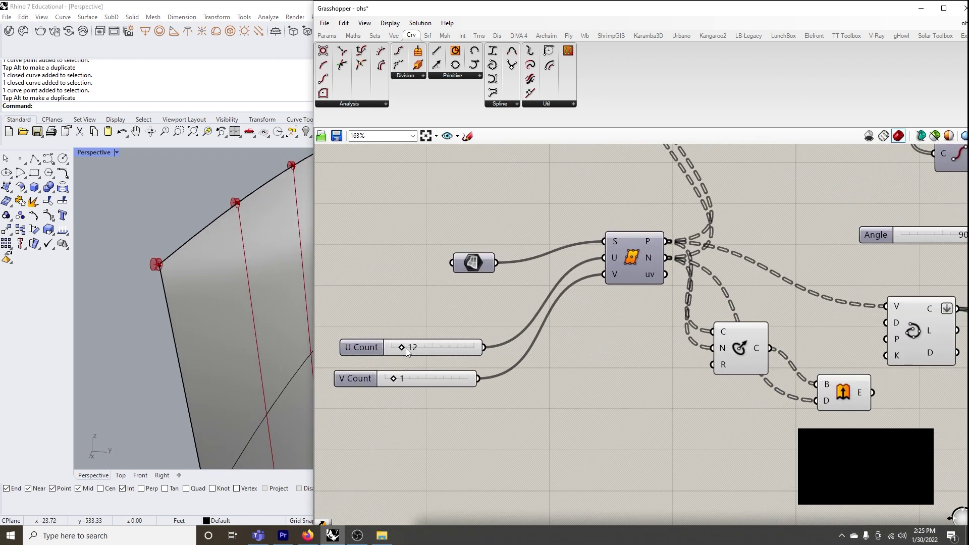
left_click_drag(404, 349, 426, 378)
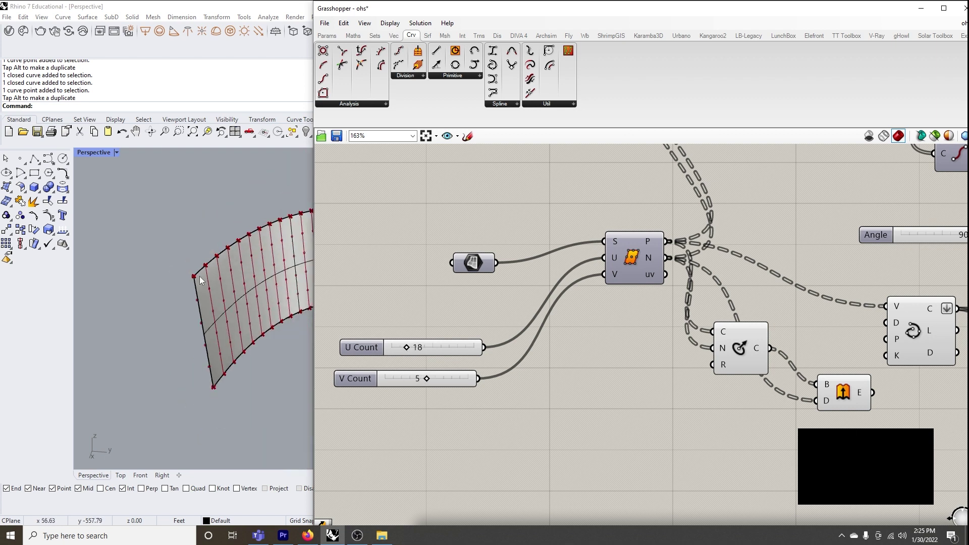
Inspect the extruded circles across the wall surface and set the V Count to 6.
right_click_drag(348, 300, 201, 304)
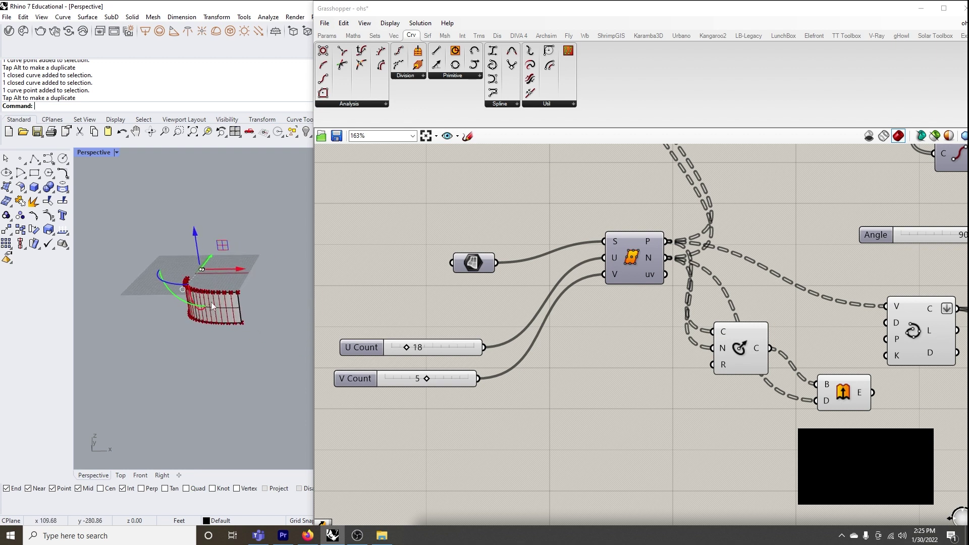
scroll(221, 304, "up", 8)
scroll(223, 304, "up", 5)
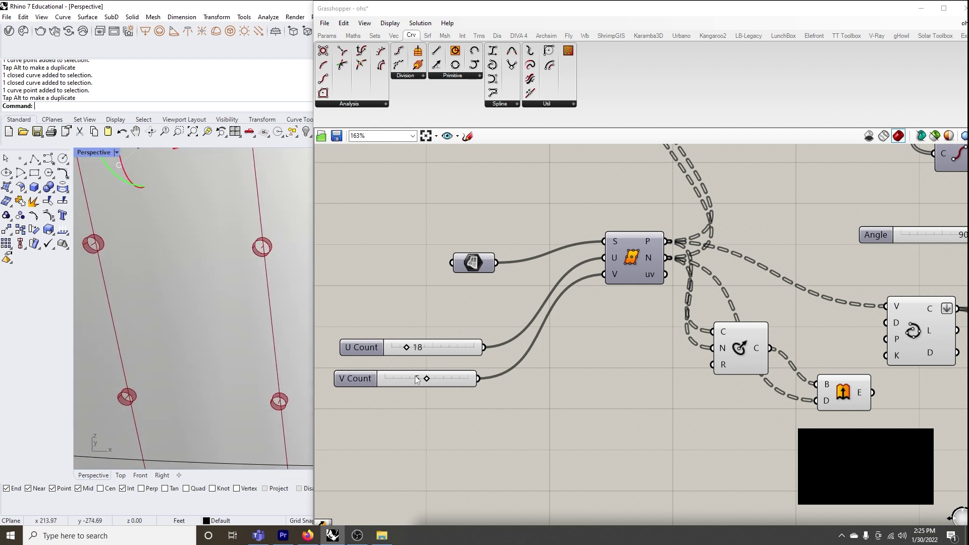
left_click_drag(427, 380, 437, 380)
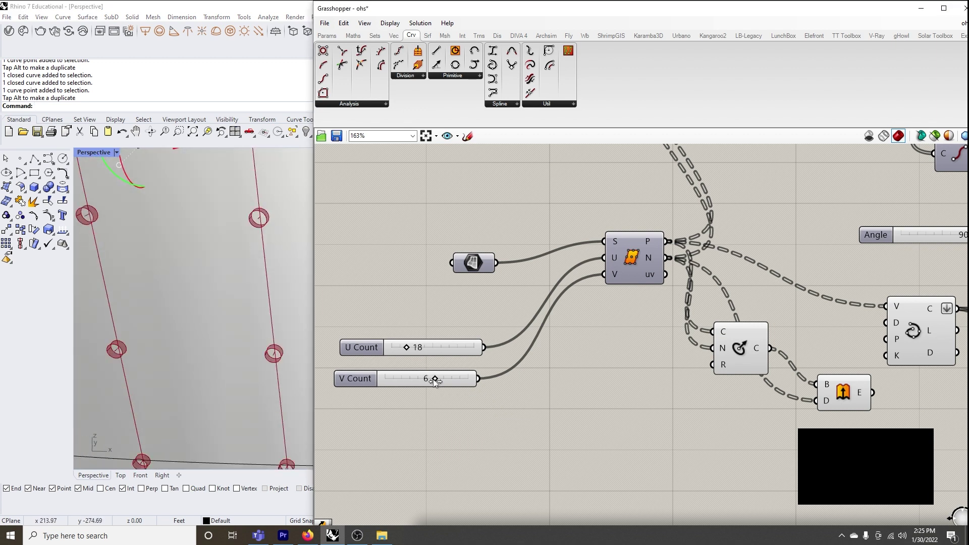
Delete the Circle CNR and Extrude components.
scroll(402, 330, "down", 3)
left_click_drag(725, 387, 624, 321)
left_click(344, 23)
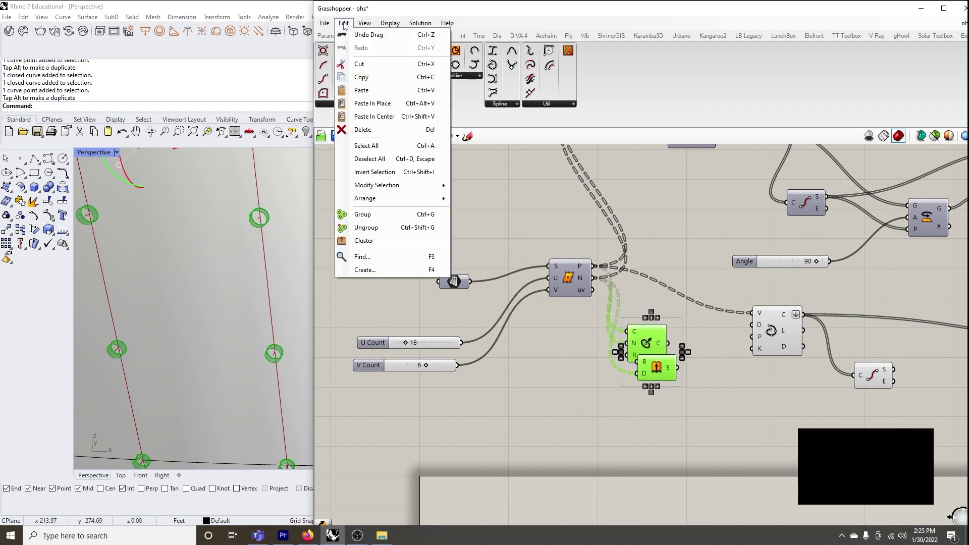
left_click(390, 131)
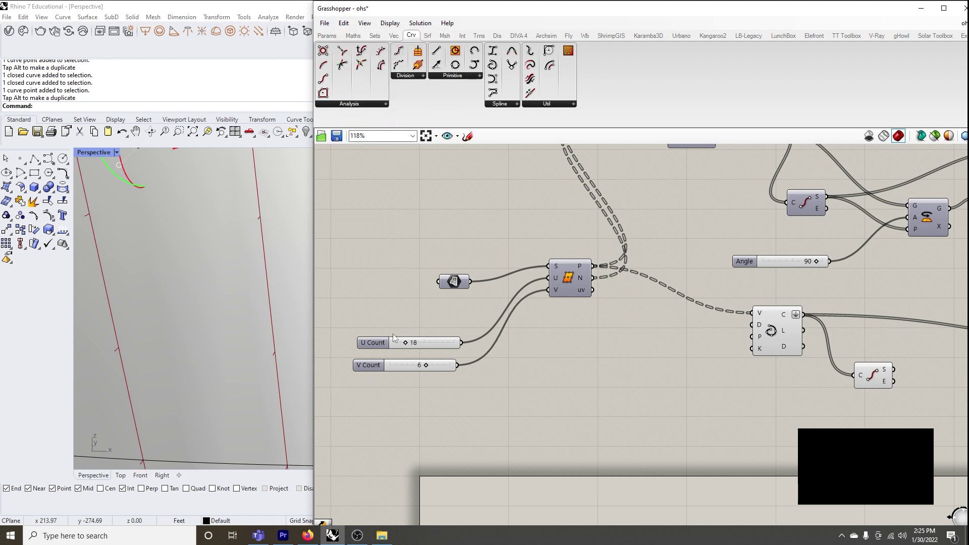
Set the surface division's V Count to 1.
double_click(419, 366)
key("Return")
left_click(523, 396)
scroll(578, 311, "down", 2)
scroll(578, 310, "up", 3)
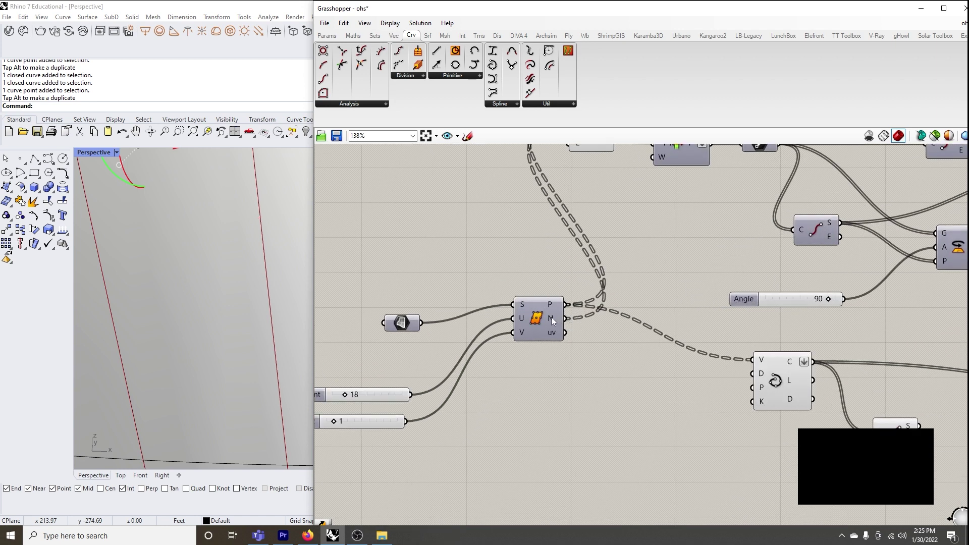
Add a second Line SDL component and place it beside the existing one, near the surface division component.
right_click_drag(613, 243, 590, 335)
left_click(561, 223)
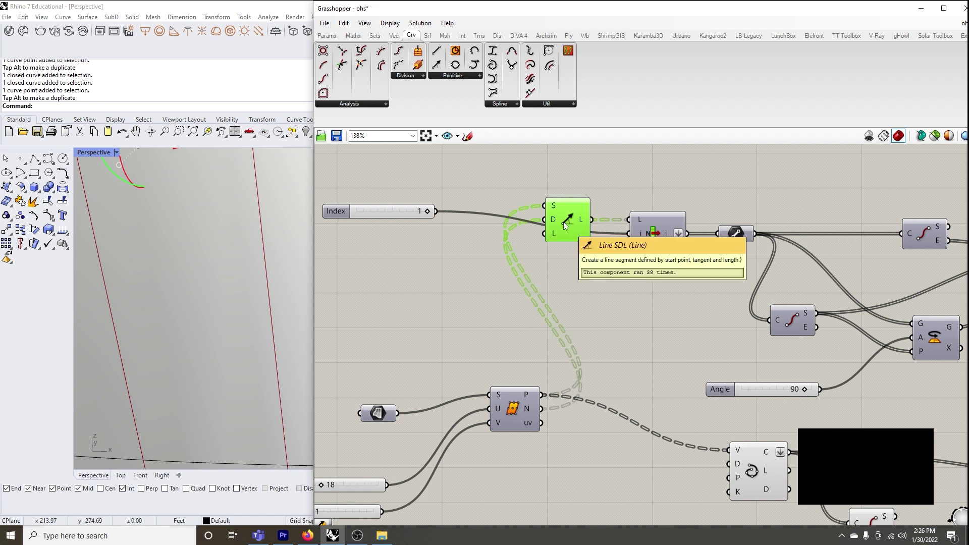
left_click(444, 76)
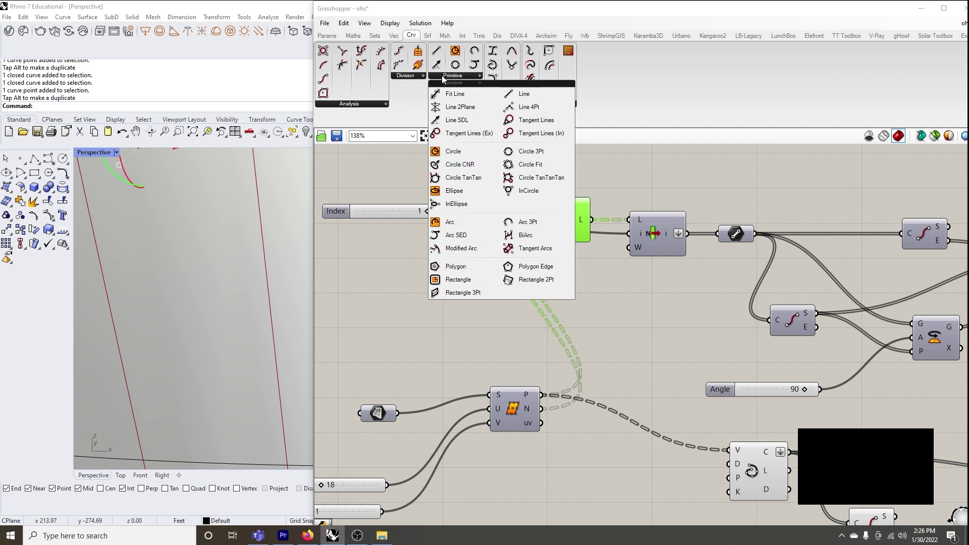
left_click(463, 120)
left_click(583, 274)
scroll(568, 275, "up", 4)
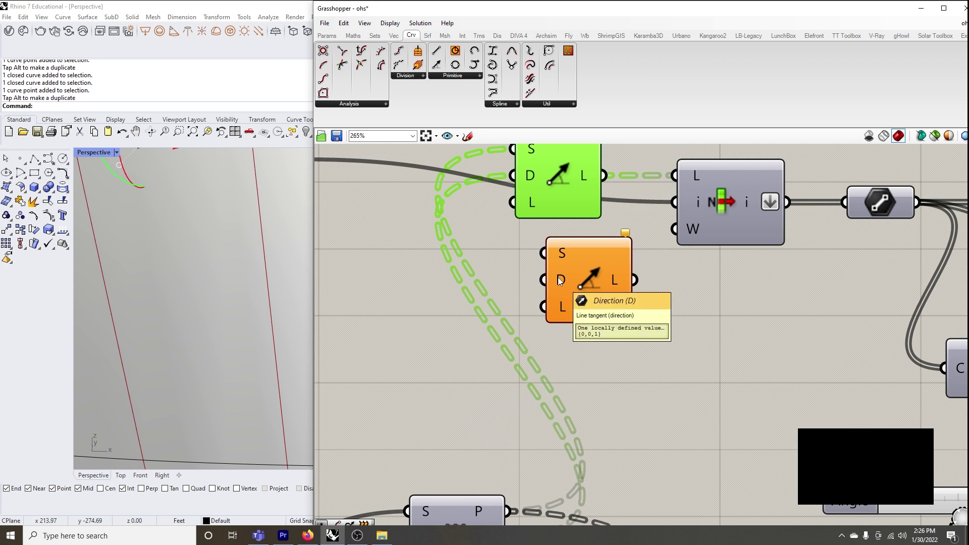
scroll(559, 281, "down", 2)
left_click_drag(587, 290, 383, 271)
left_click_drag(523, 466, 531, 206)
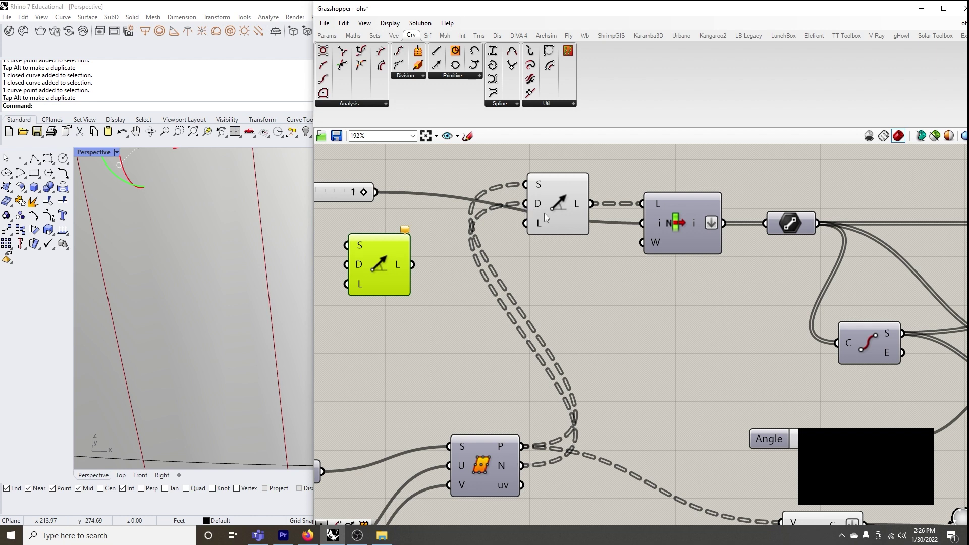
Move the Index slider to just below the Line SDL component that receives the surface points and normals.
scroll(541, 243, "down", 2)
left_click_drag(498, 414, 489, 359)
scroll(492, 344, "up", 1)
left_click(574, 211)
left_click_drag(575, 211, 576, 212)
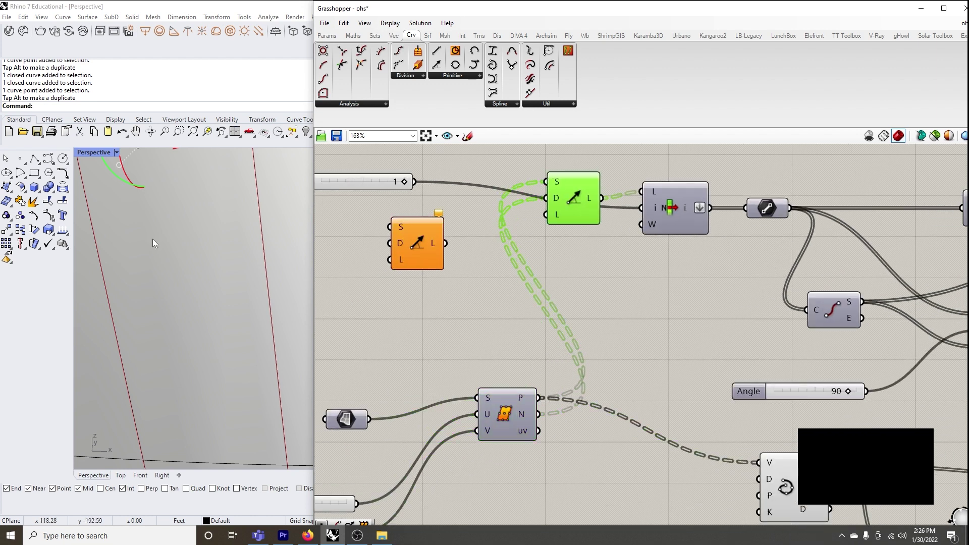
scroll(155, 244, "down", 5)
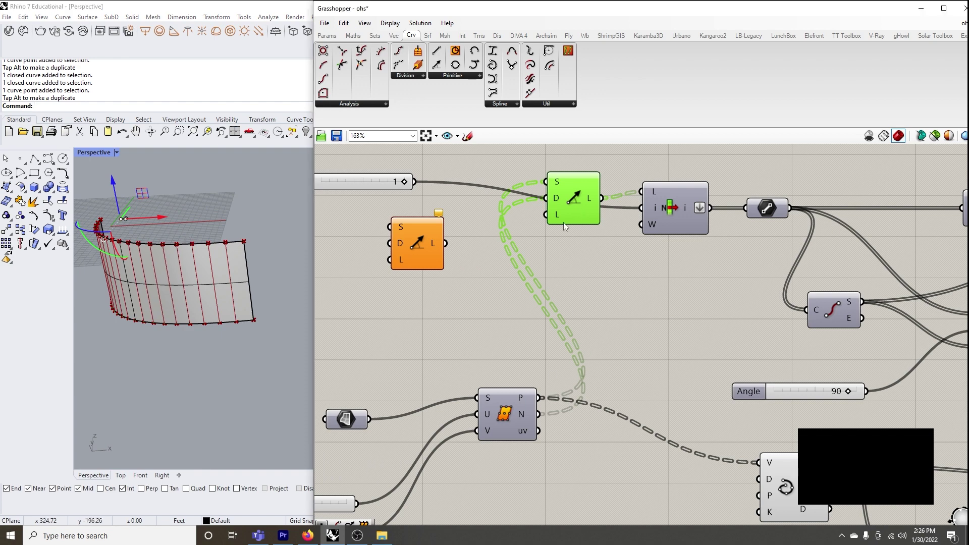
scroll(546, 253, "down", 1)
scroll(545, 253, "up", 2)
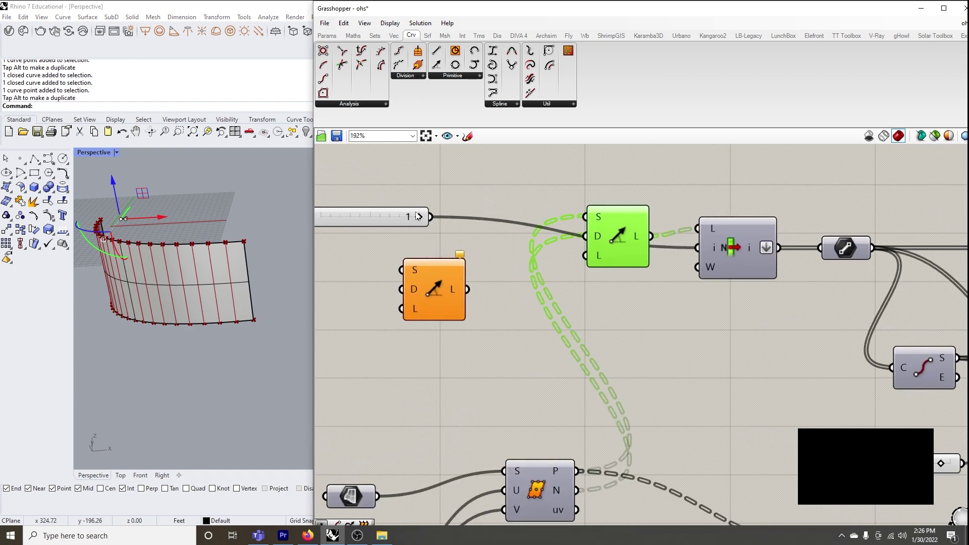
left_click_drag(383, 216, 632, 333)
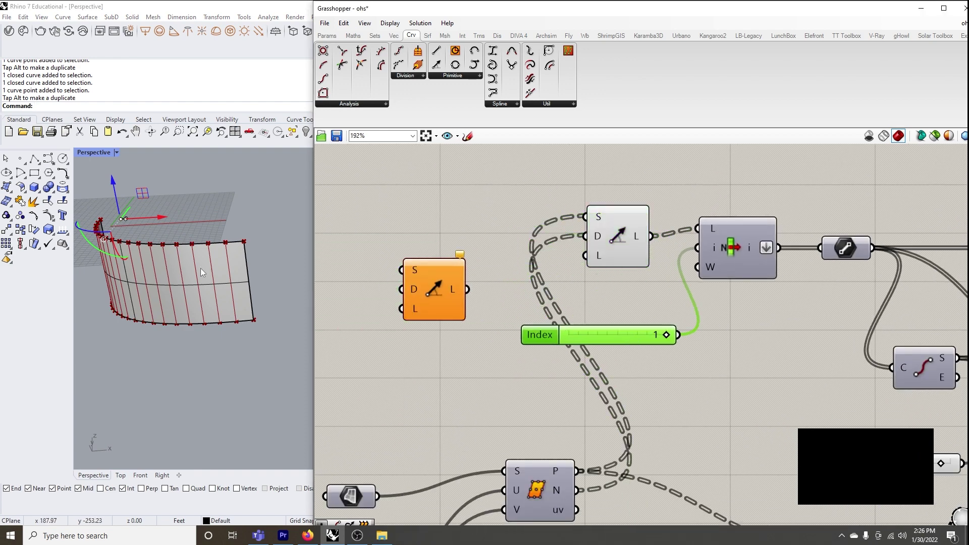
Examine the short normal lines at the wall's edge points close up in the Rhino viewport with Line SDL selected.
right_click_drag(159, 244, 242, 268)
left_click(647, 260)
scroll(184, 274, "up", 6)
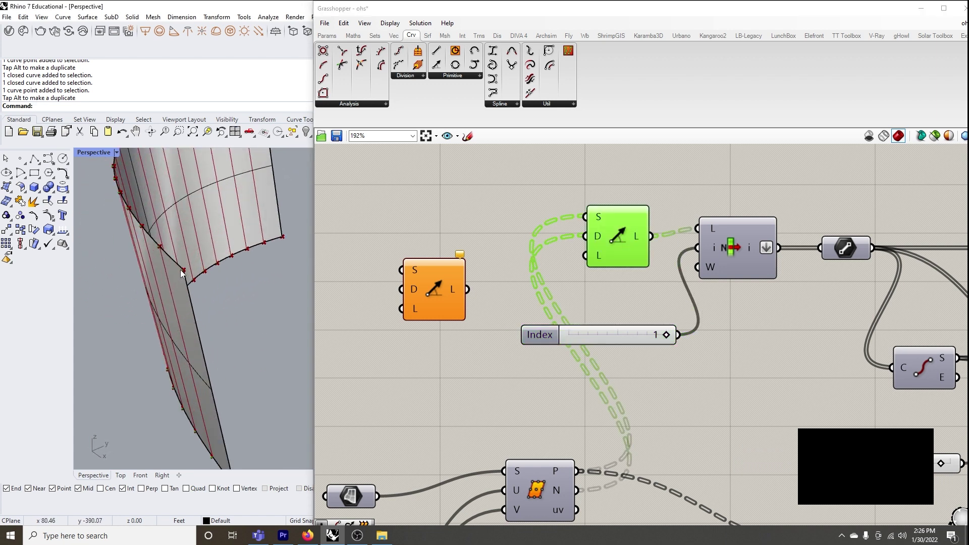
right_click_drag(185, 274, 213, 275)
left_click(212, 275)
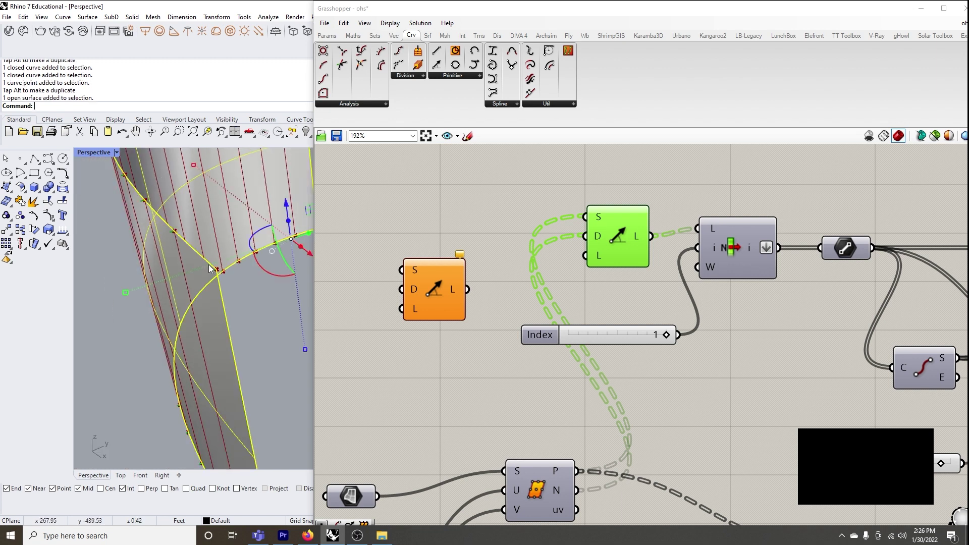
left_click(207, 132)
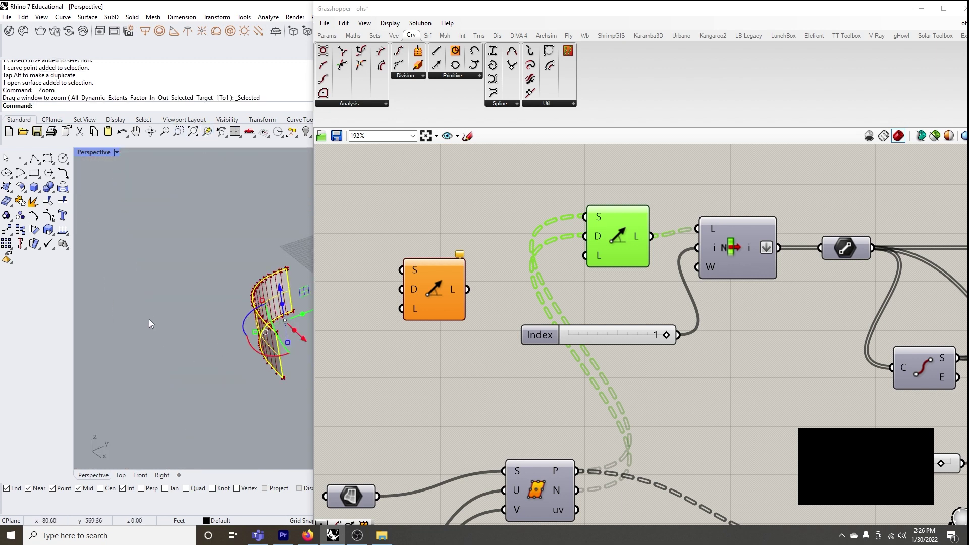
scroll(249, 333, "up", 8)
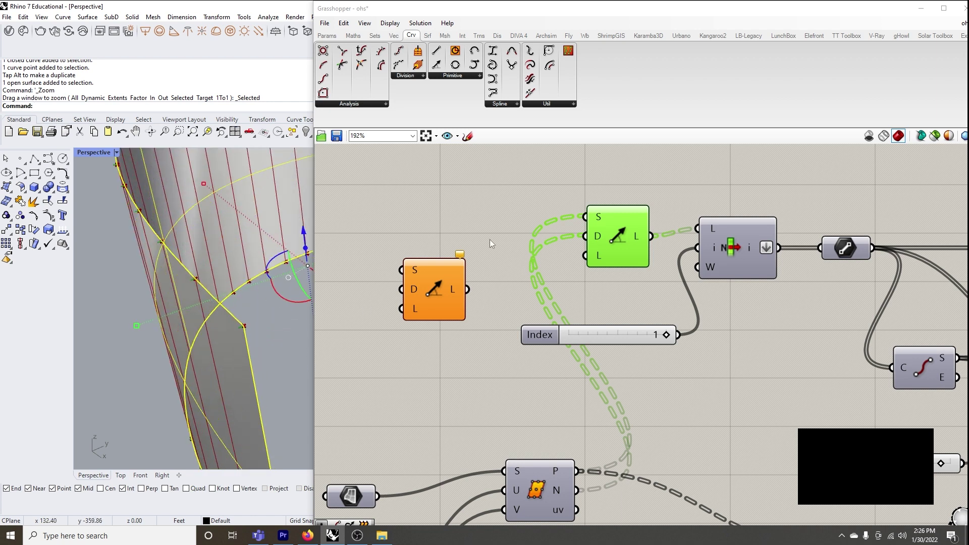
Add a number slider, connect it to the wired Line SDL's length input and set it to 14.
left_click(457, 226)
double_click(457, 223)
type("slider")
key("Return")
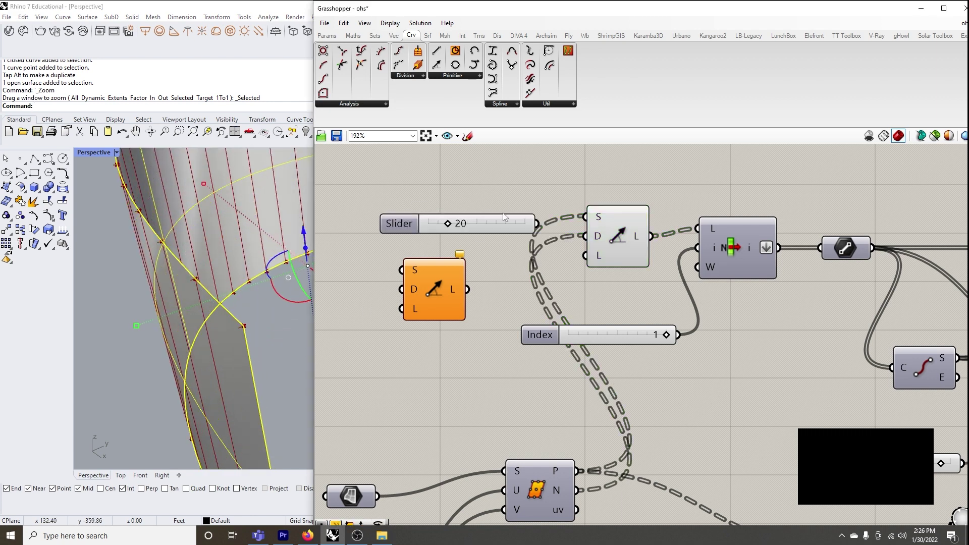
left_click_drag(456, 219, 398, 217)
left_click_drag(488, 224, 585, 255)
left_click_drag(403, 224, 396, 224)
Examine the normal lines projecting from the wall with the wired Line SDL component highlighted.
scroll(205, 244, "down", 8)
right_click_drag(202, 244, 211, 246)
scroll(211, 245, "down", 4)
scroll(211, 247, "up", 4)
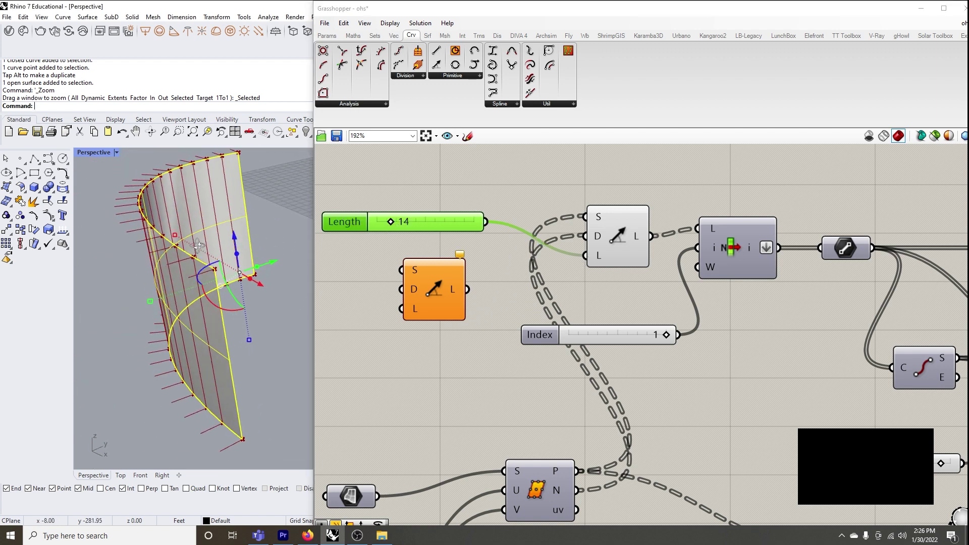
left_click(464, 383)
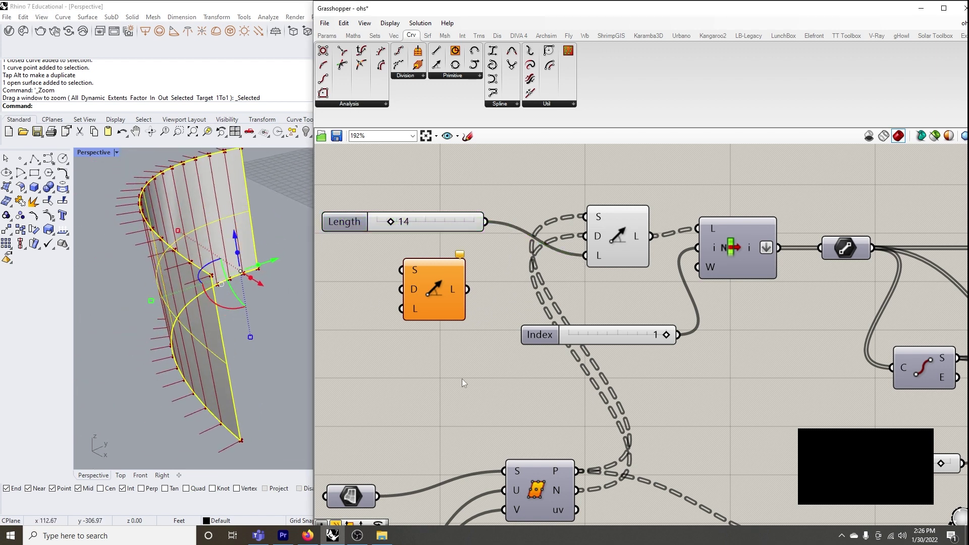
left_click(351, 229)
scroll(364, 195, "down", 2)
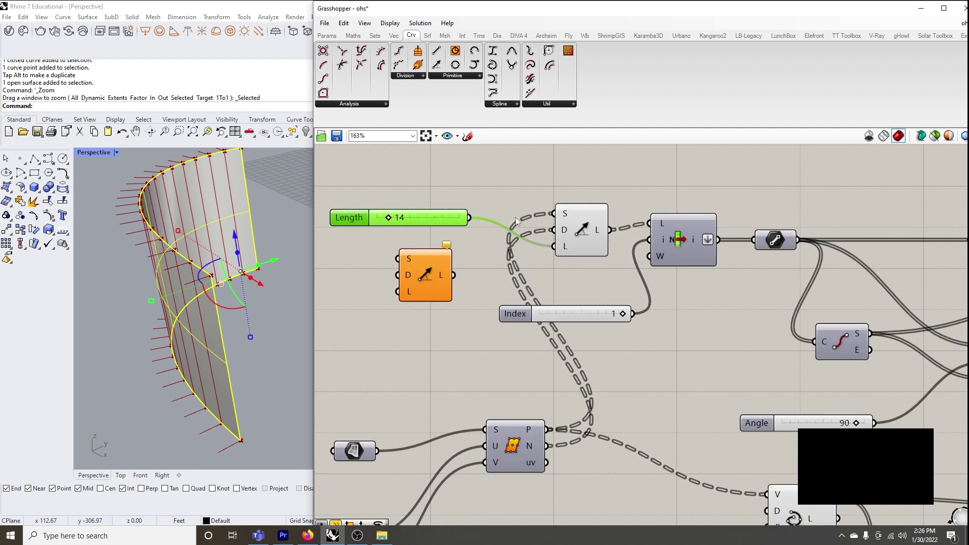
left_click(588, 236)
scroll(586, 235, "down", 3)
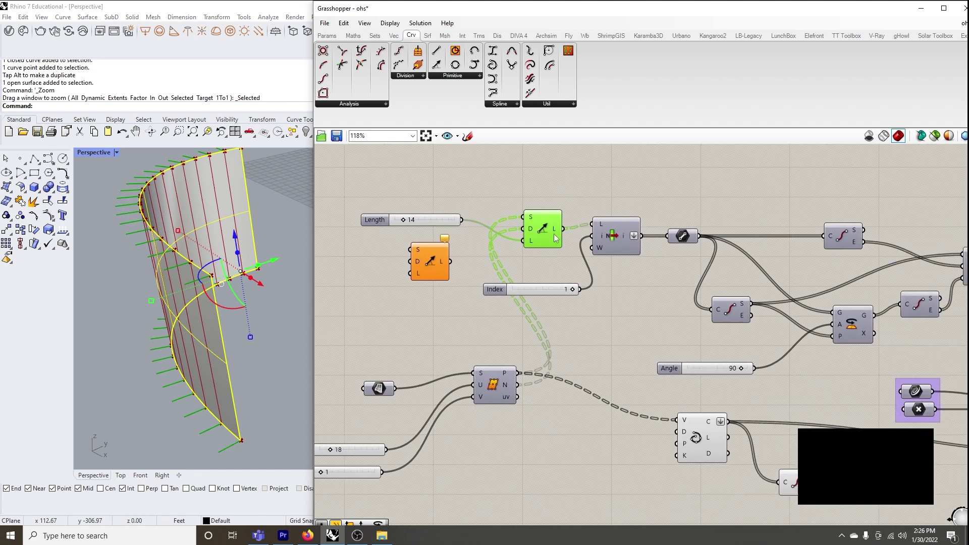
scroll(182, 207, "down", 3)
scroll(182, 207, "up", 2)
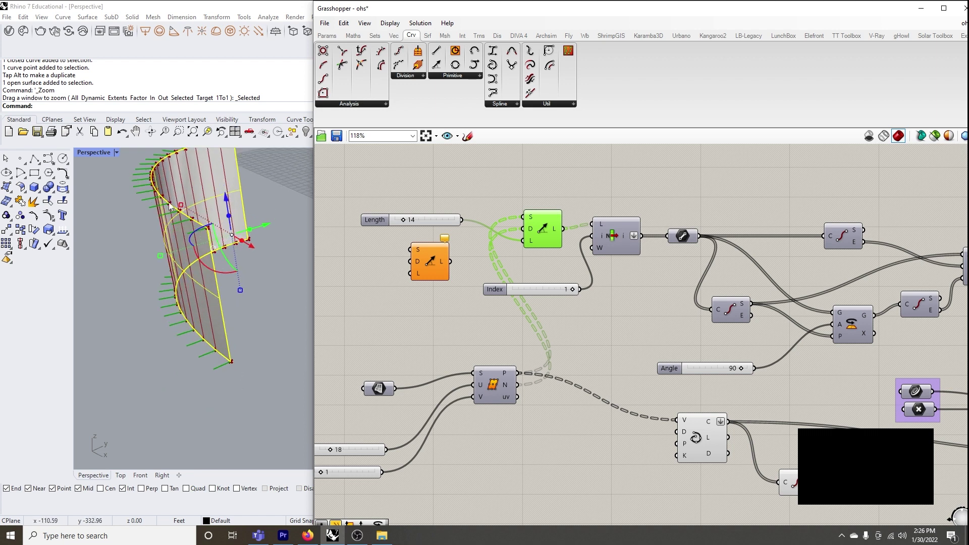
Look through the component library for the available plane-construction components.
right_click_drag(728, 208, 523, 196)
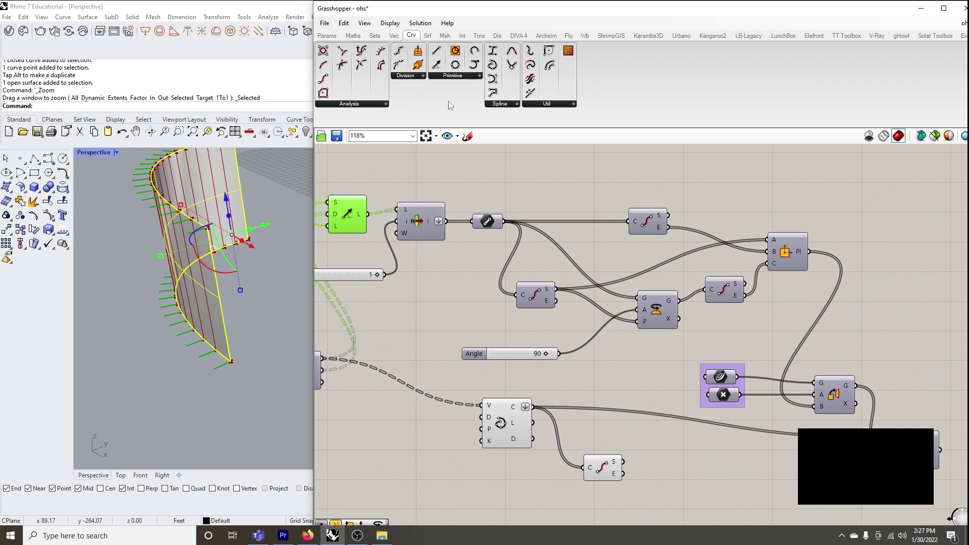
scroll(187, 225, "up", 5)
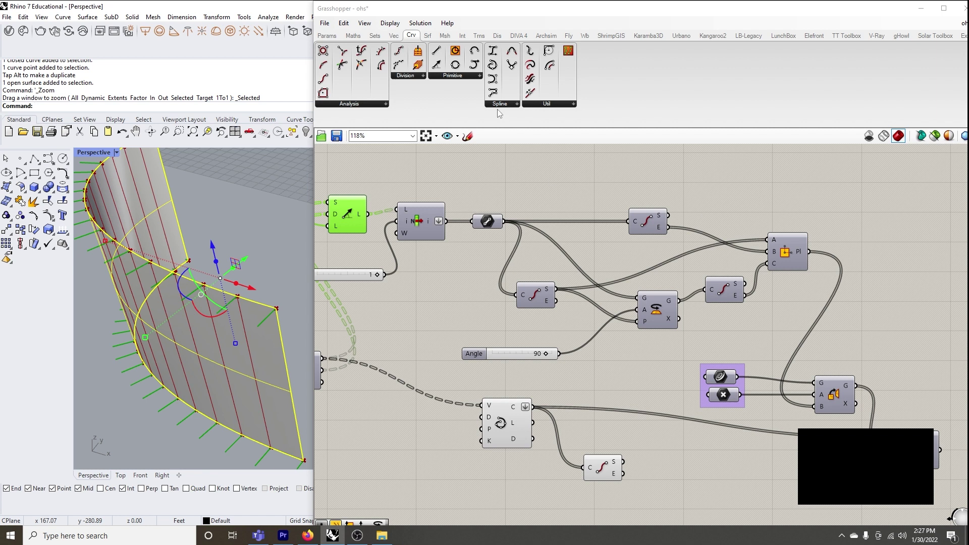
left_click(456, 82)
left_click(427, 36)
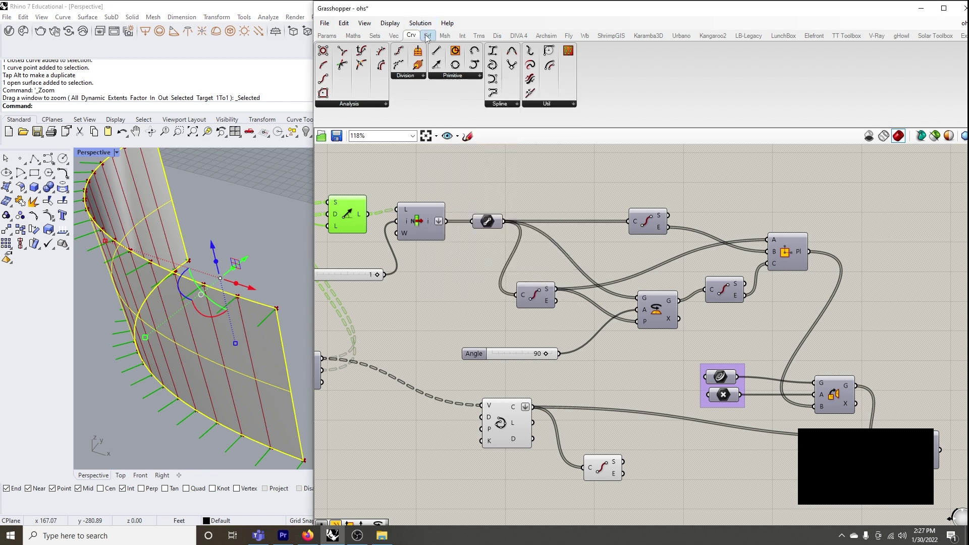
left_click(445, 36)
left_click(462, 36)
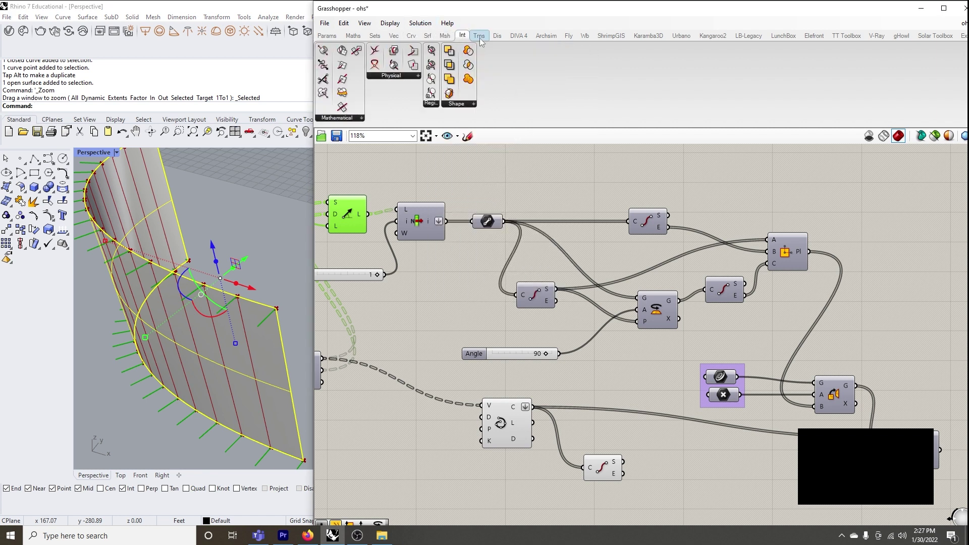
left_click(479, 36)
left_click(497, 36)
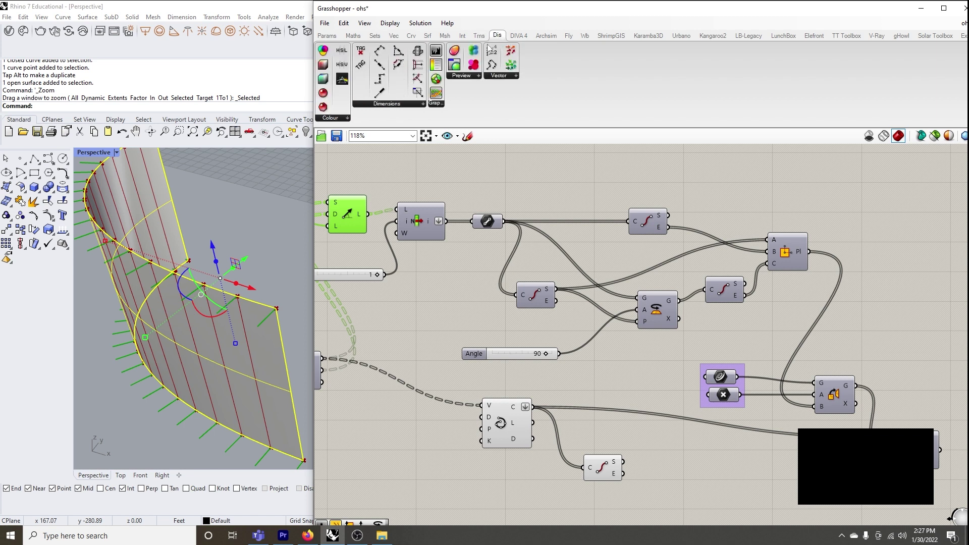
left_click(393, 35)
left_click(413, 76)
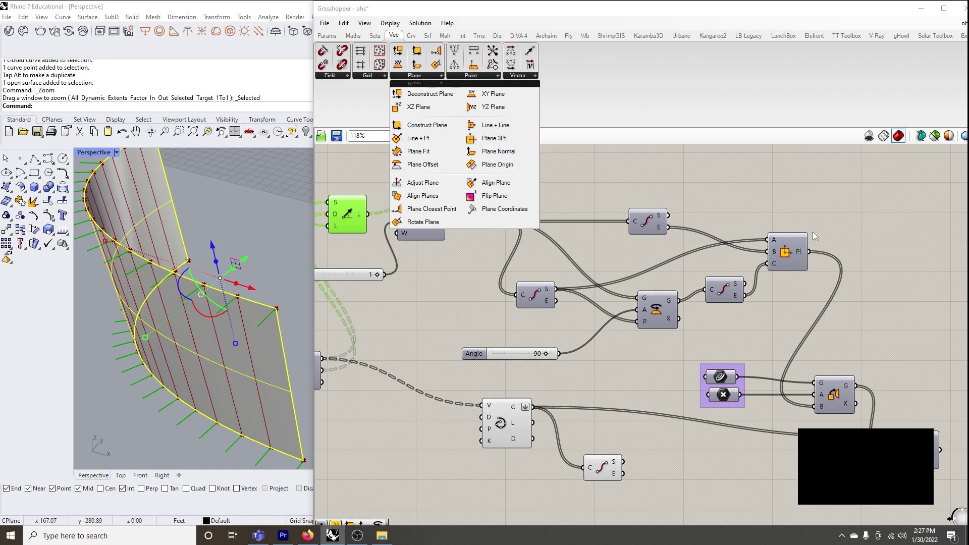
Examine the Plane 3Pt component's point inputs A, B and C and the components that feed them.
left_click(792, 252)
scroll(804, 245, "up", 5)
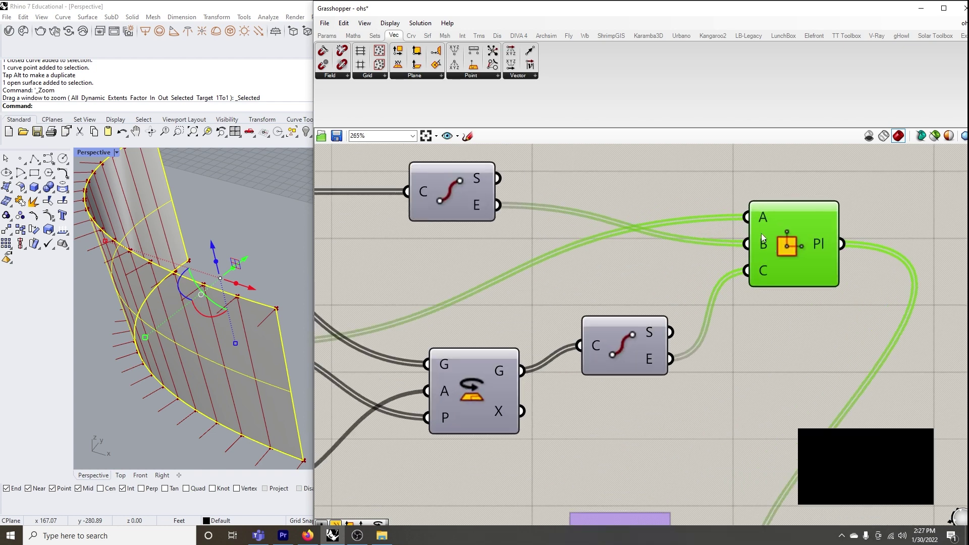
mouse_move(763, 246)
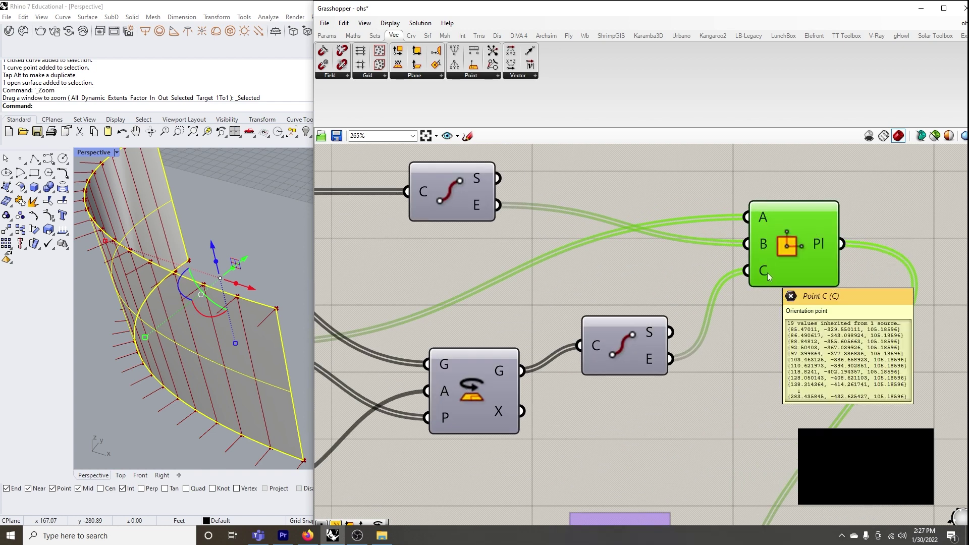
mouse_move(763, 221)
scroll(762, 221, "down", 4)
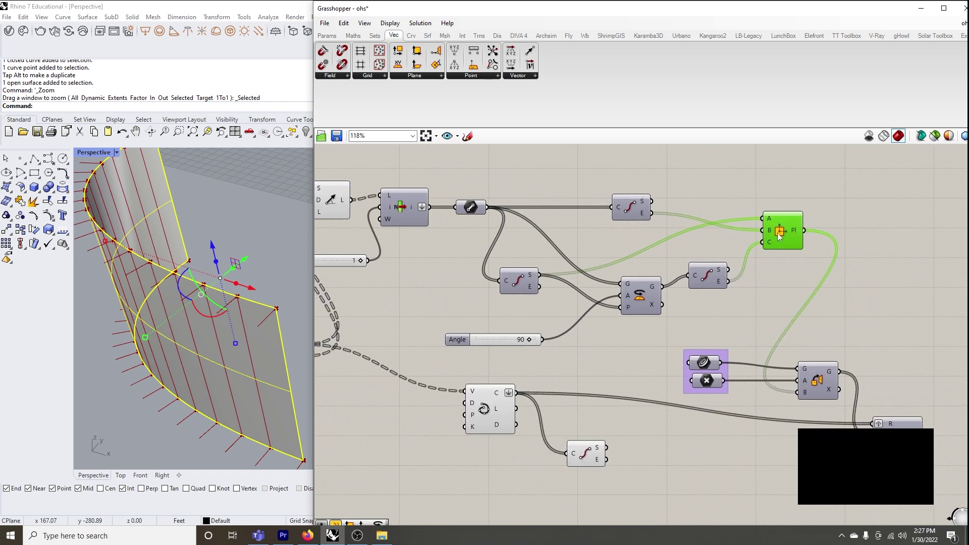
scroll(773, 230, "up", 3)
mouse_move(765, 233)
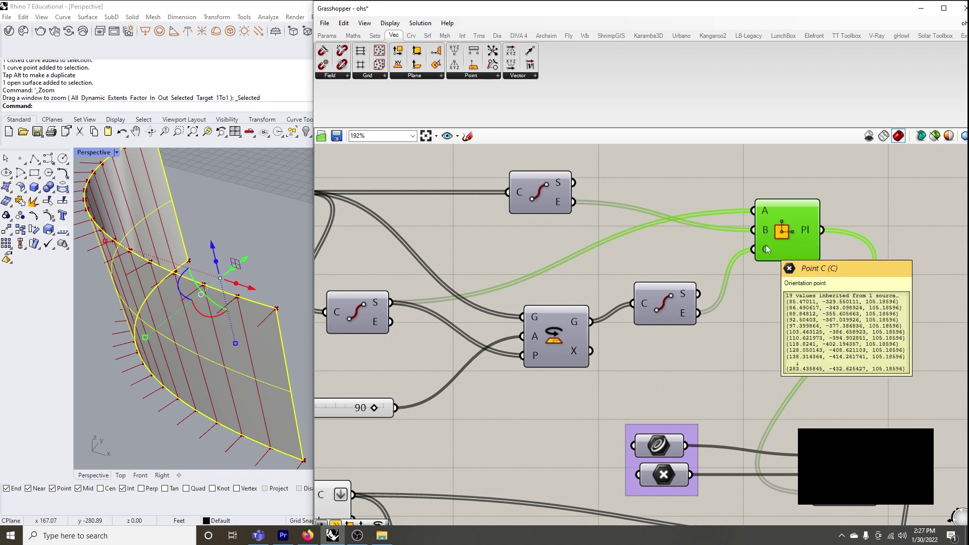
scroll(766, 244, "down", 4)
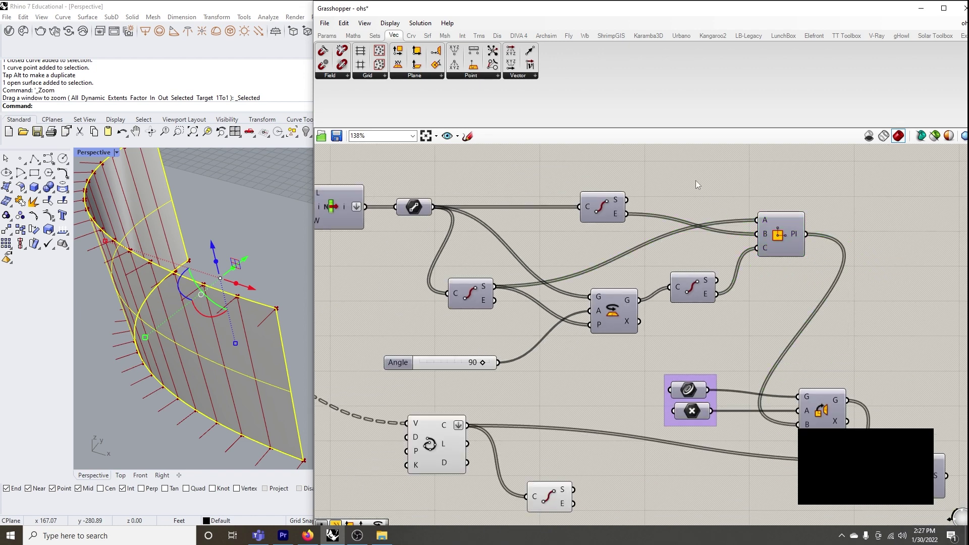
Examine the normal lines from Line SDL and those picked by the List Item component with its Index slider.
right_click_drag(696, 180, 768, 222)
scroll(525, 232, "up", 3)
left_click(491, 235)
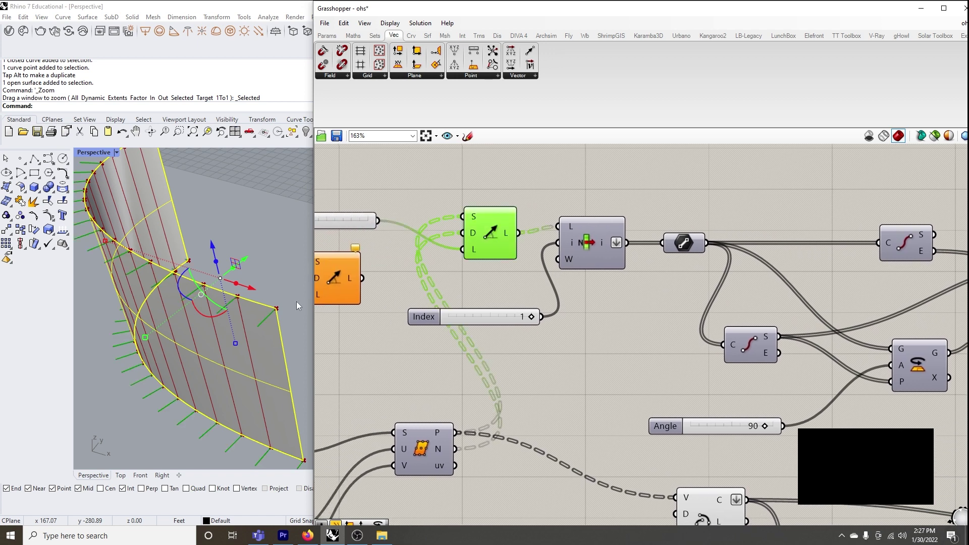
scroll(168, 259, "down", 1)
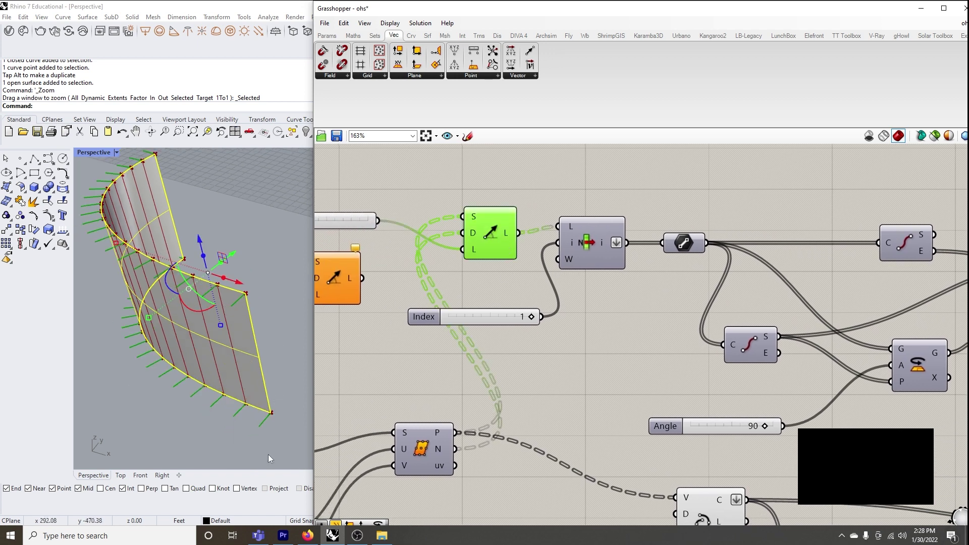
left_click(605, 242)
middle_click(586, 242)
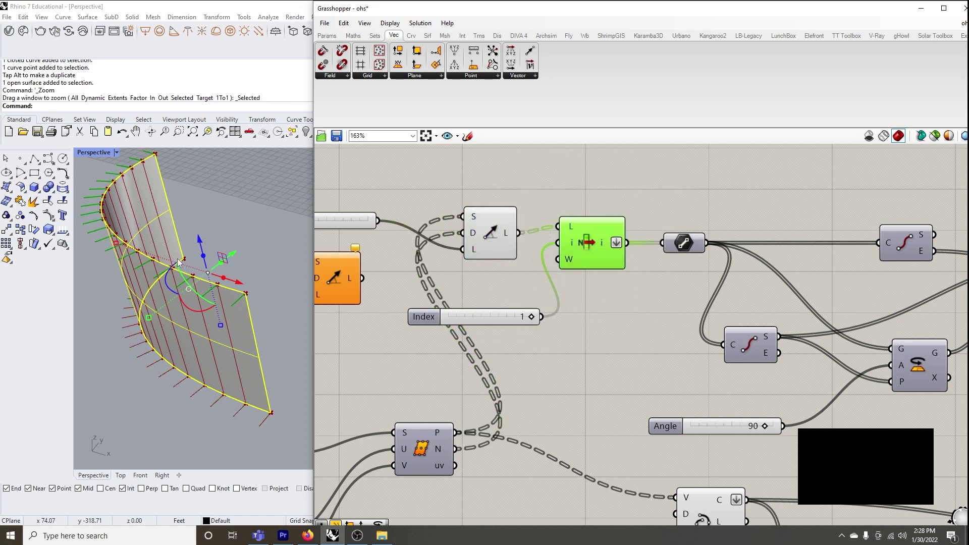
scroll(169, 284, "down", 3)
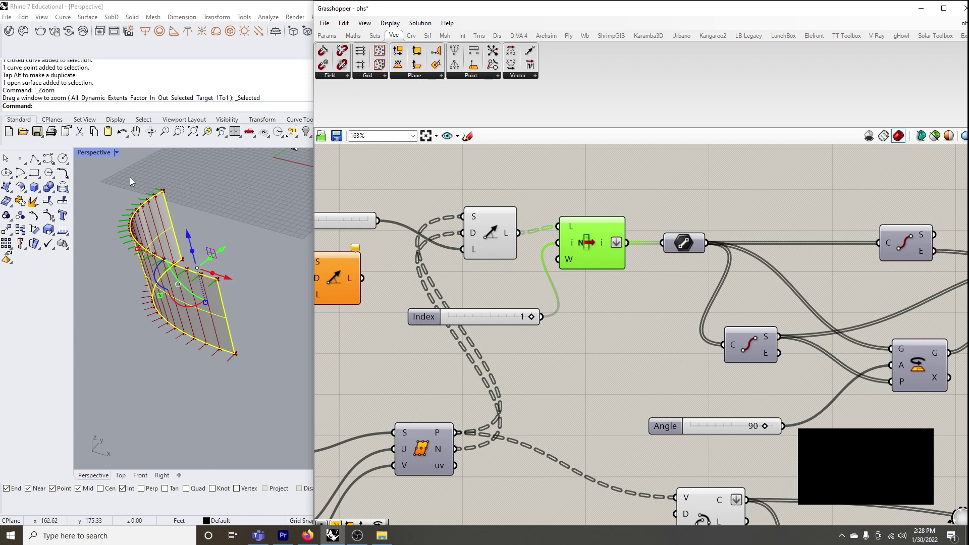
scroll(514, 319, "up", 2)
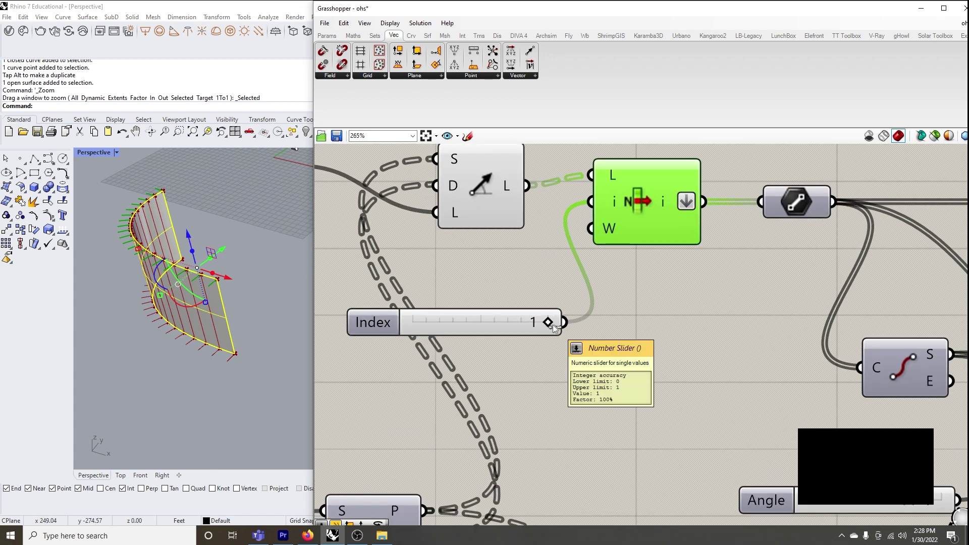
right_click_drag(677, 273, 588, 287)
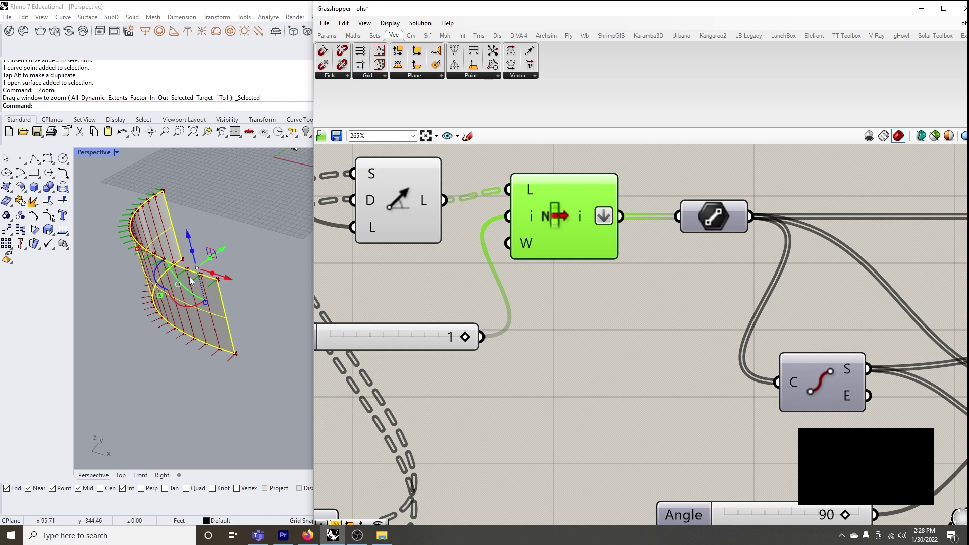
Turn on the preview of the Line parameter fed by the List Item component and inspect its normal lines.
right_click_drag(625, 317, 517, 324)
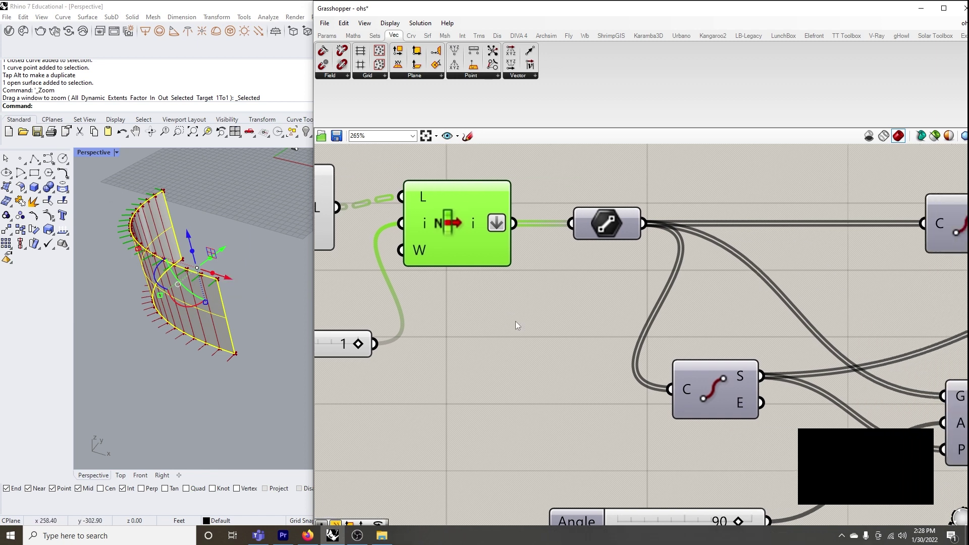
left_click(609, 223)
middle_click(608, 227)
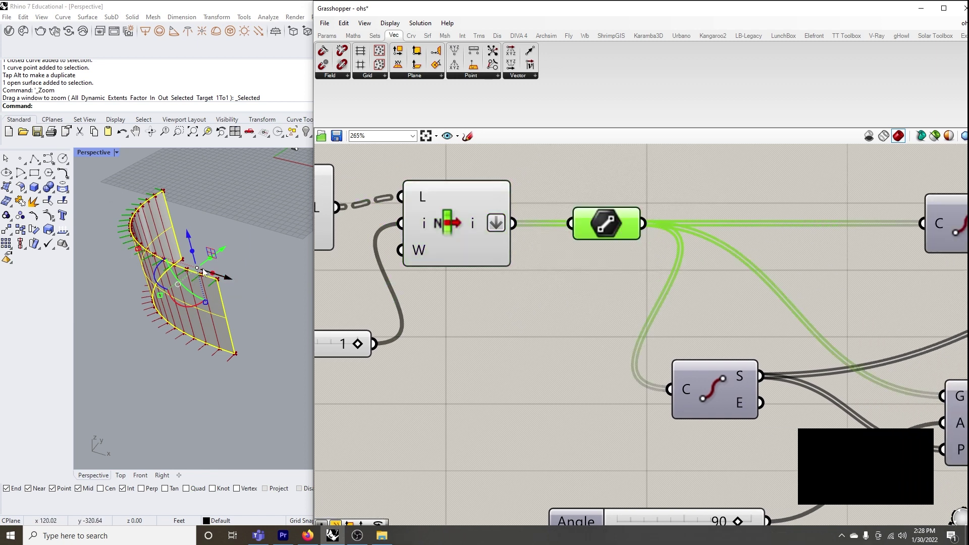
scroll(215, 285, "up", 4)
scroll(437, 299, "down", 1)
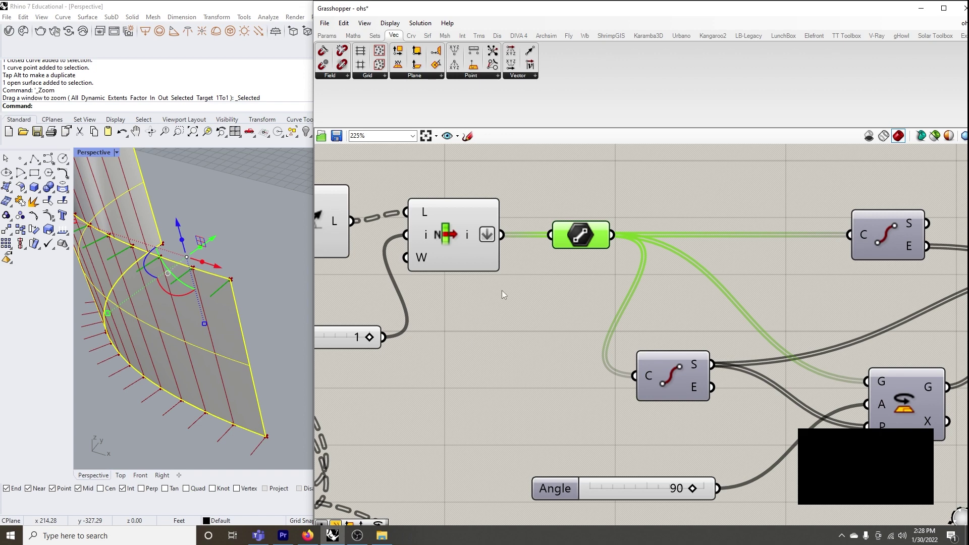
scroll(591, 256, "down", 4)
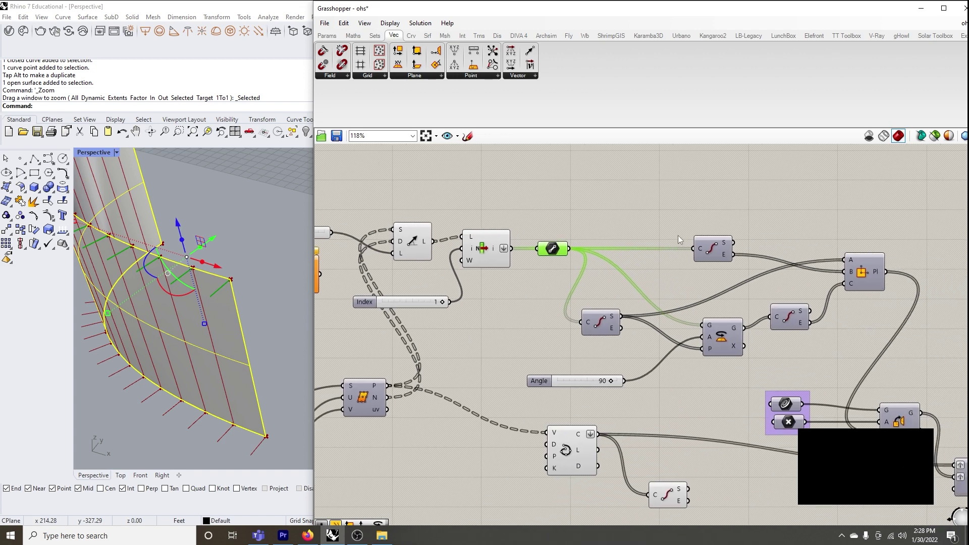
scroll(677, 236, "up", 1)
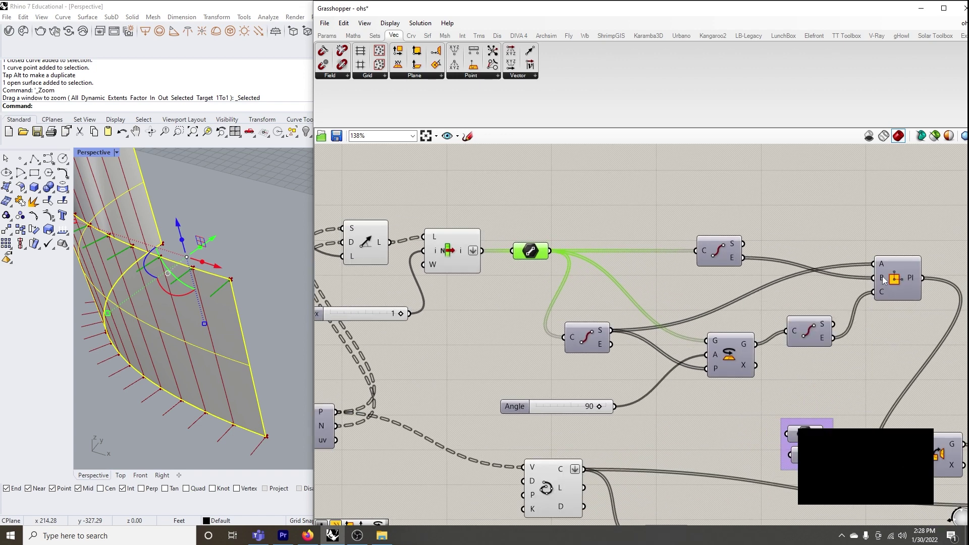
Turn on the preview of the End Points component that feeds input B of Plane 3Pt.
left_click(721, 256)
middle_click(721, 254)
left_click(671, 214)
left_click(721, 252)
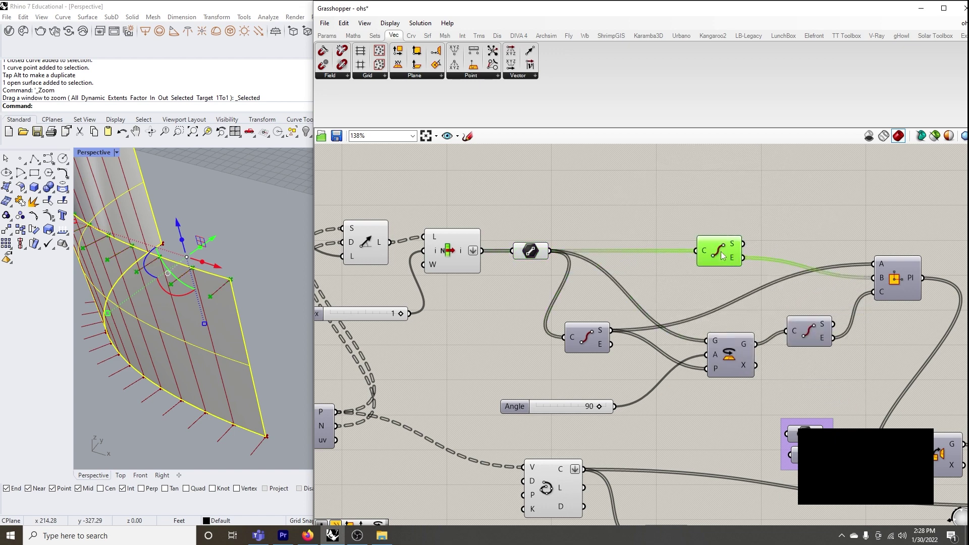
mouse_move(882, 282)
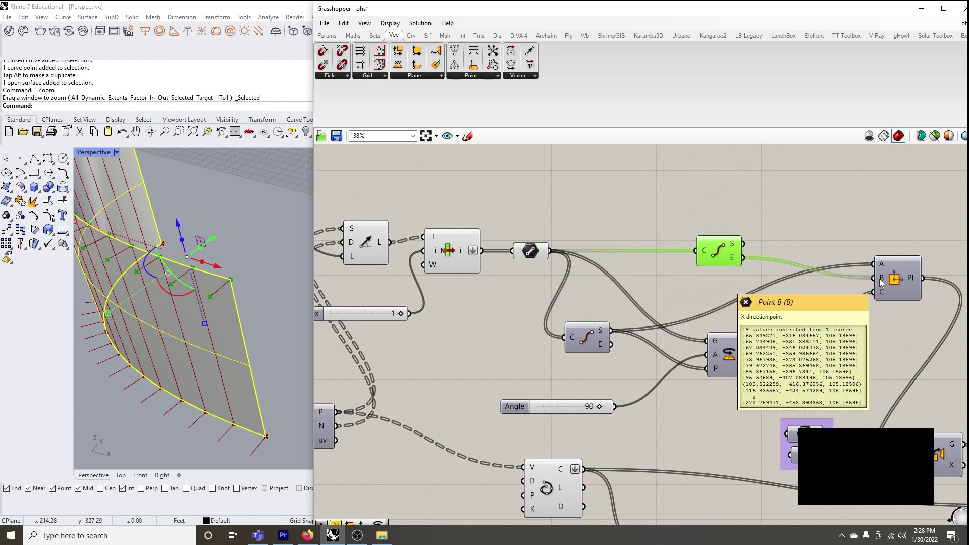
Add a Point parameter and wire it between the End Points component's E output and input B of Plane 3Pt.
double_click(793, 253)
type("po")
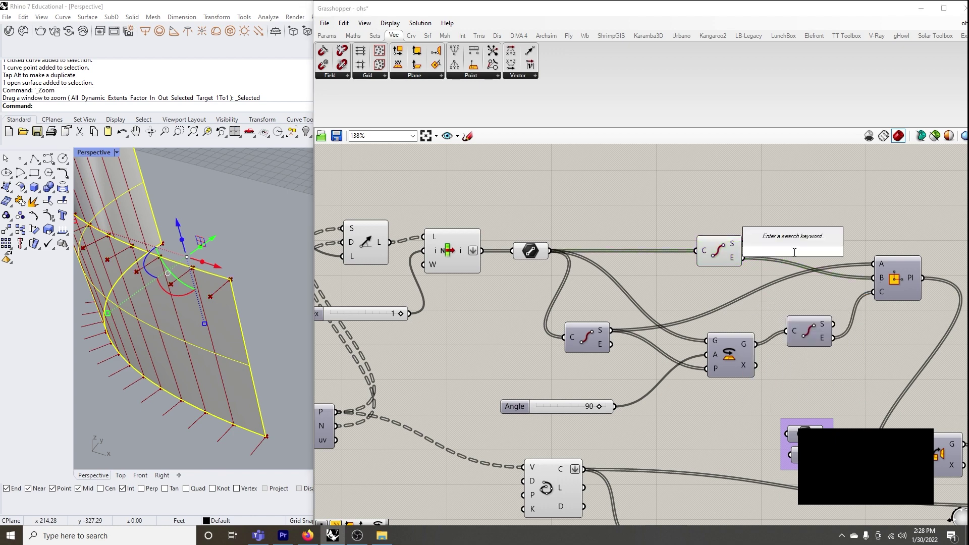
type("int")
key("Return")
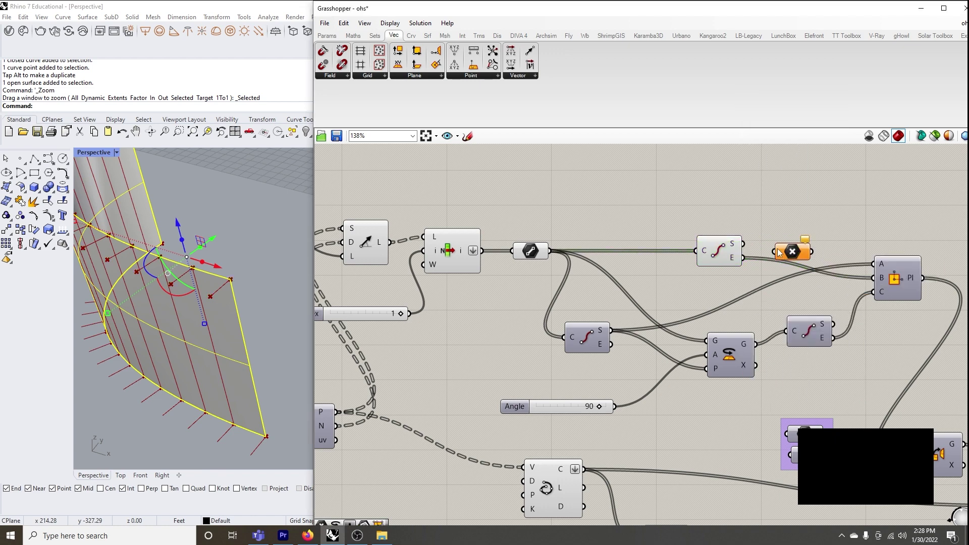
left_click_drag(745, 257, 875, 279)
left_click_drag(800, 256, 810, 259)
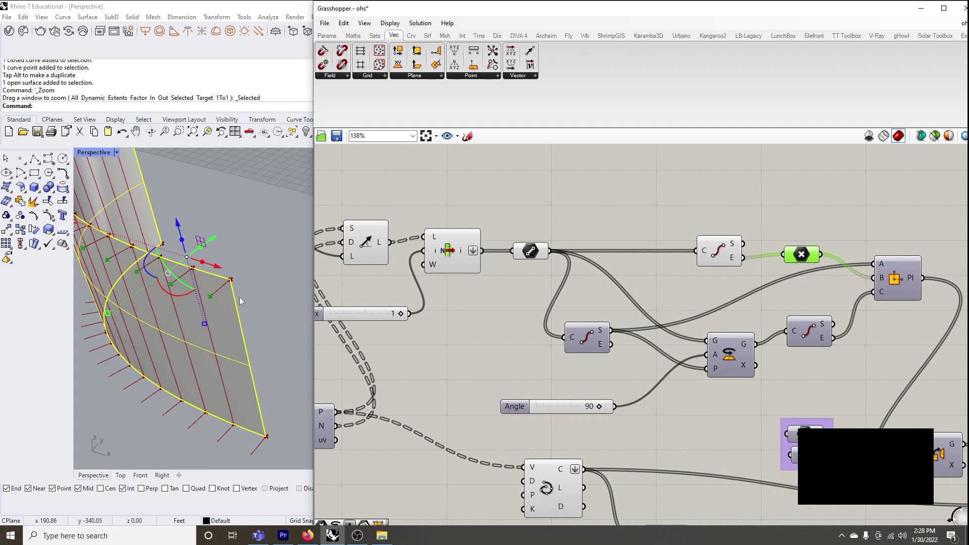
scroll(215, 293, "up", 3)
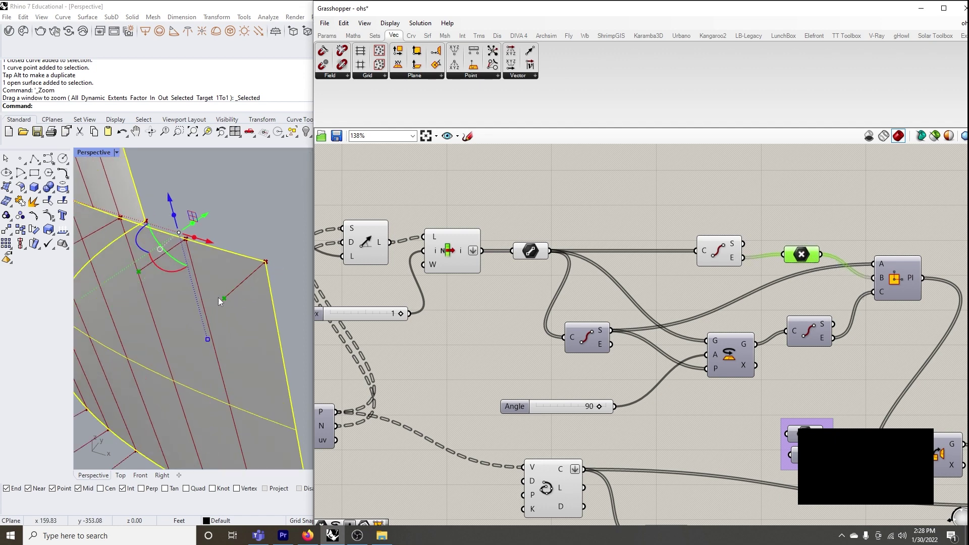
mouse_move(879, 279)
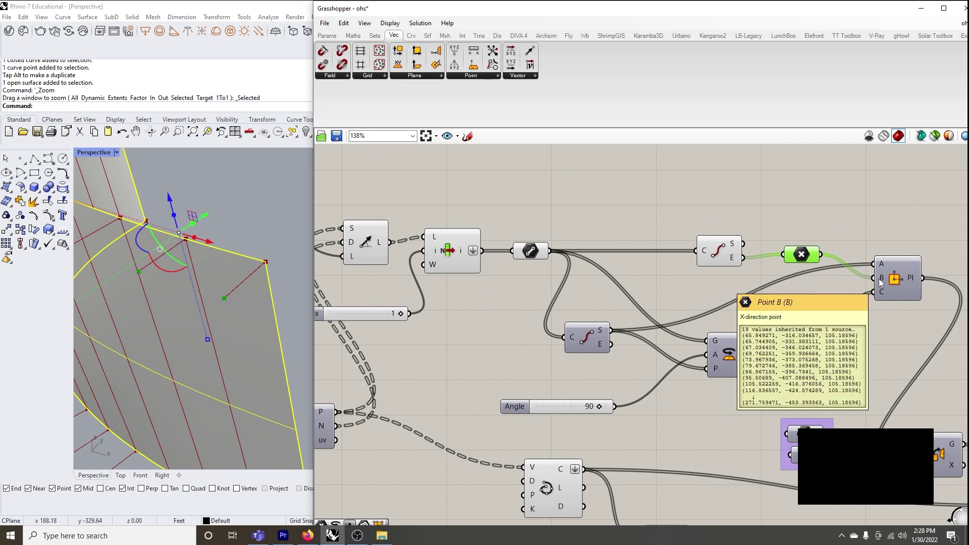
Reposition the End Points component that supplies input A of Plane 3Pt and turn on its preview.
left_click_drag(580, 340, 598, 318)
key("space")
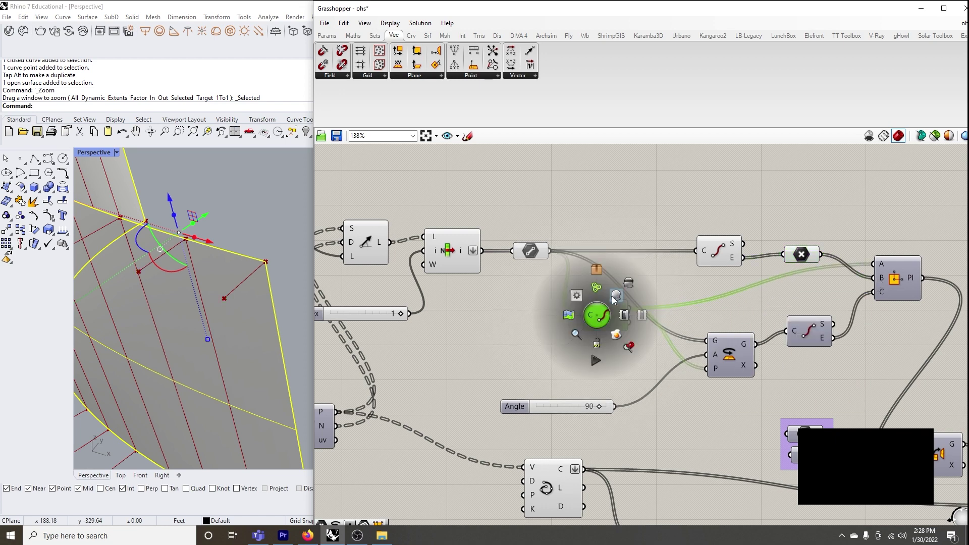
left_click(616, 298)
left_click(564, 317)
left_click(608, 318)
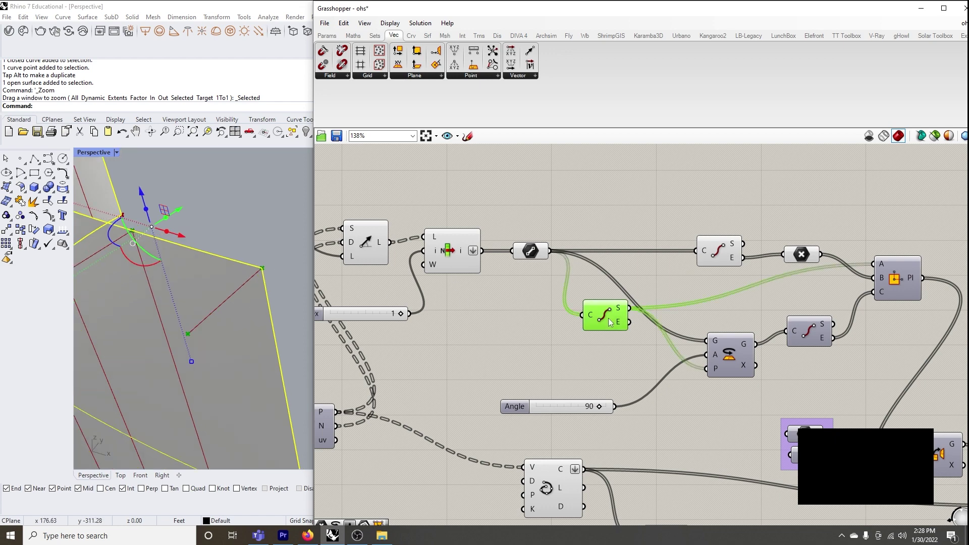
left_click(645, 295)
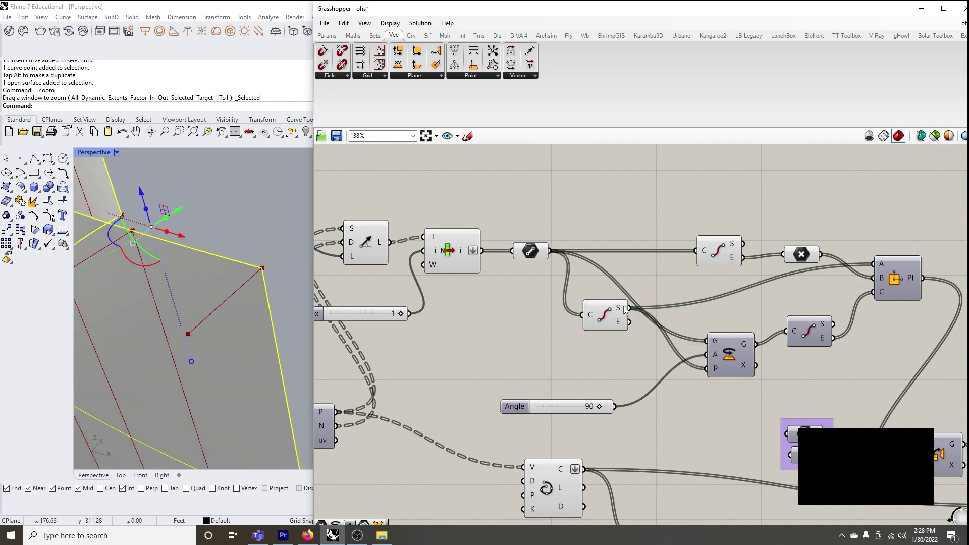
Add a Point parameter and route the lines' start points through it into input A of Plane 3Pt.
double_click(662, 284)
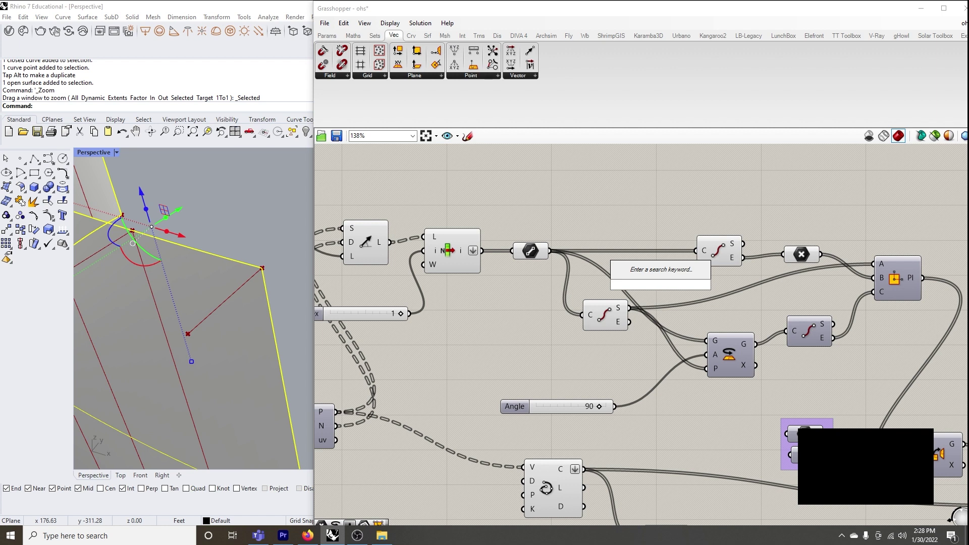
type("point")
key("Return")
left_click_drag(631, 308, 665, 288)
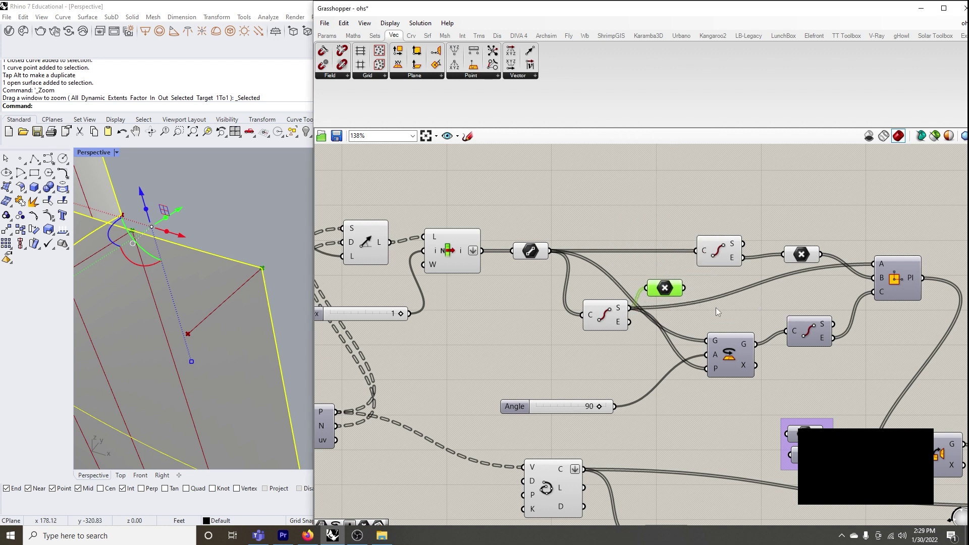
left_click_drag(684, 288, 875, 263)
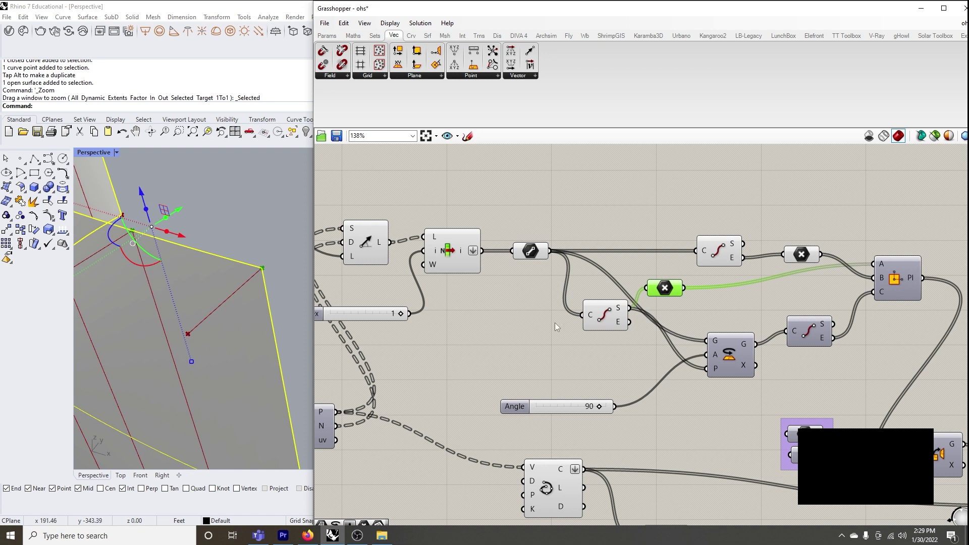
left_click_drag(604, 317, 598, 320)
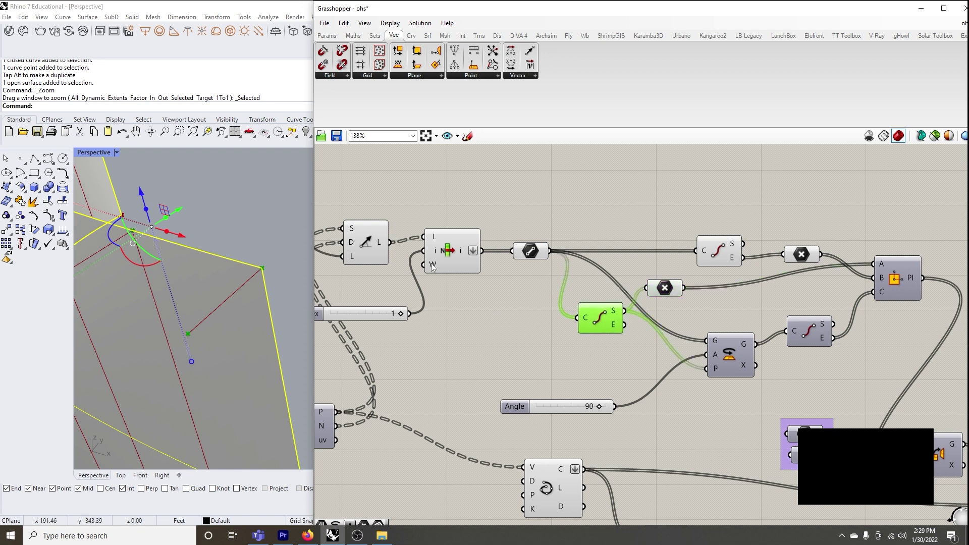
Turn on the Rotate component's preview and compare its 90-degree rotated lines with the original normal lines.
left_click(530, 253)
left_click(747, 365)
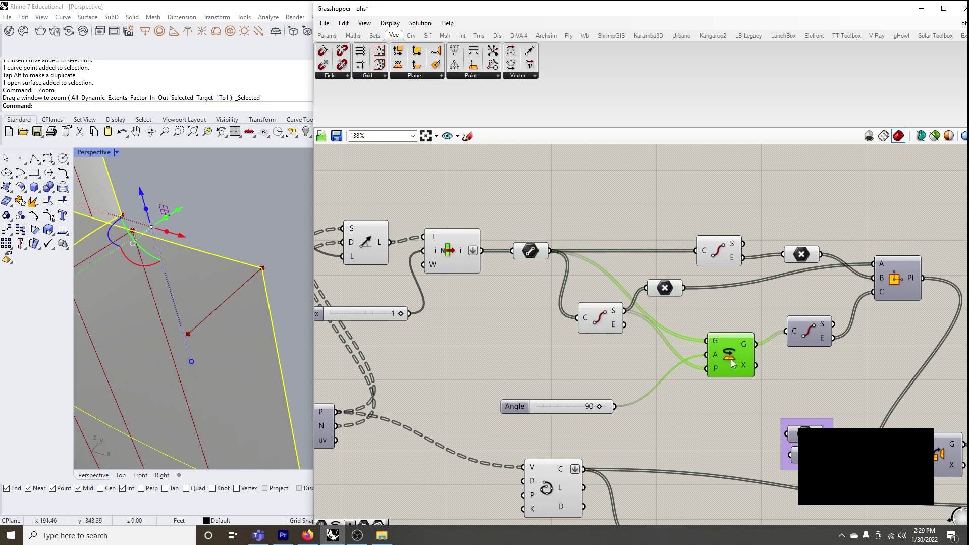
middle_click(734, 357)
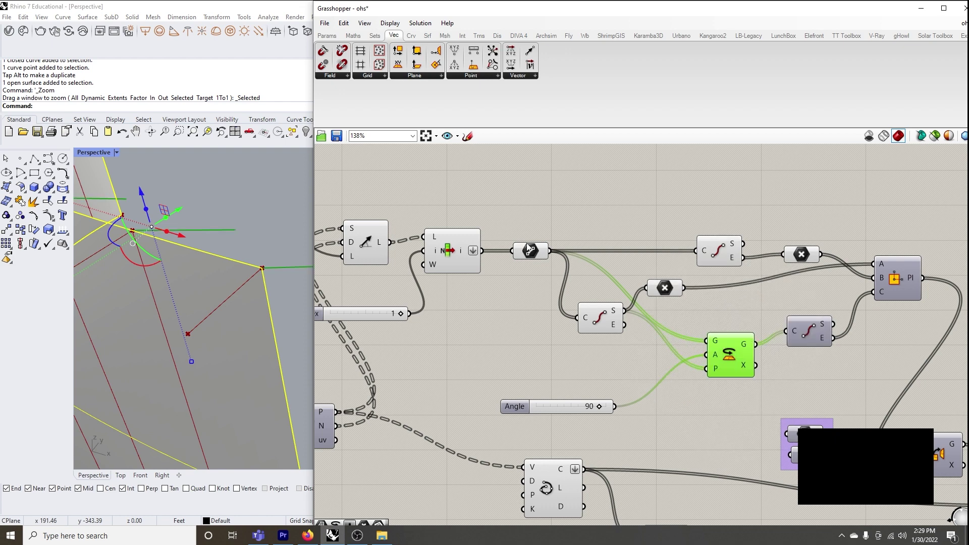
left_click(531, 277)
left_click(530, 251)
scroll(254, 292, "down", 5)
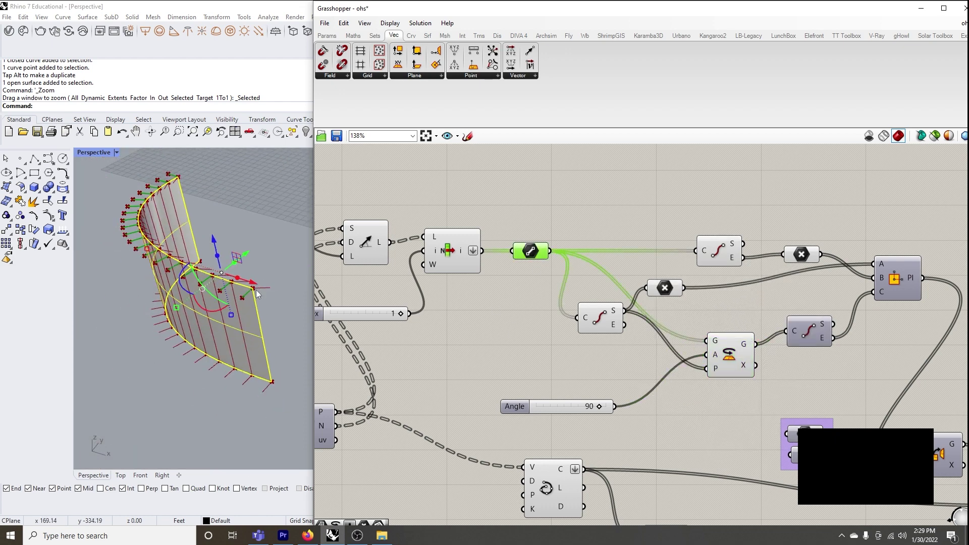
scroll(270, 285, "up", 3)
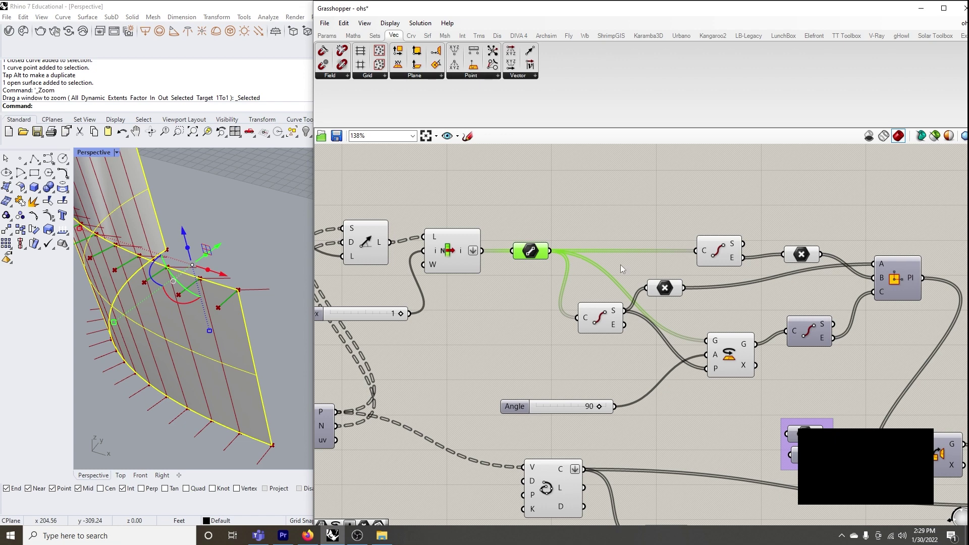
left_click(736, 353)
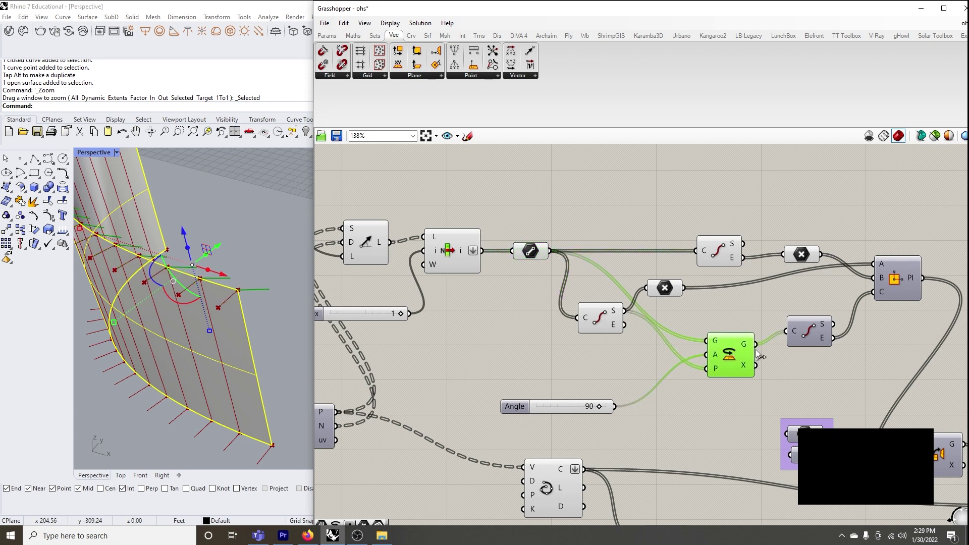
Preview the rotated lines' end points and route them through a new Point parameter into input C of Plane 3Pt.
left_click(804, 332)
middle_click(805, 332)
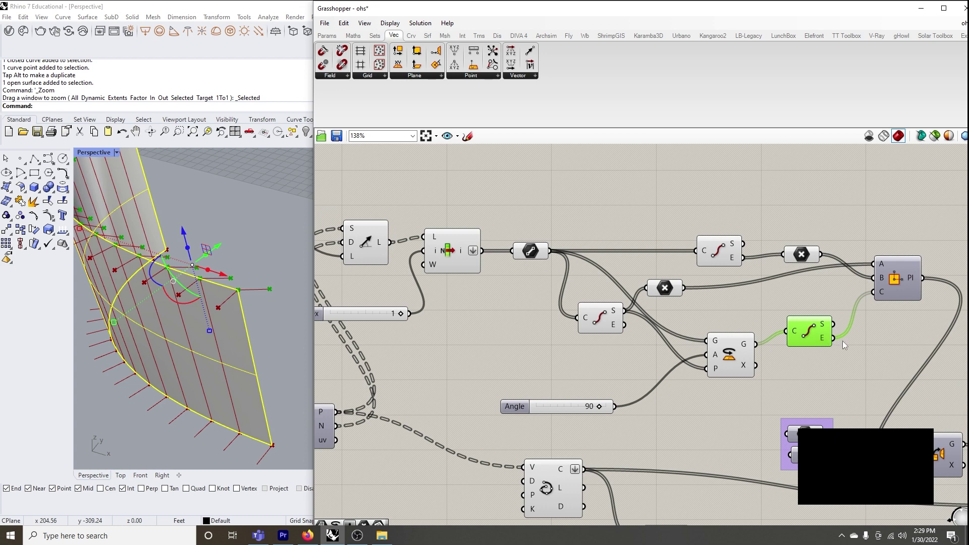
double_click(849, 349)
type("point")
key("Return")
left_click_drag(836, 337, 879, 292)
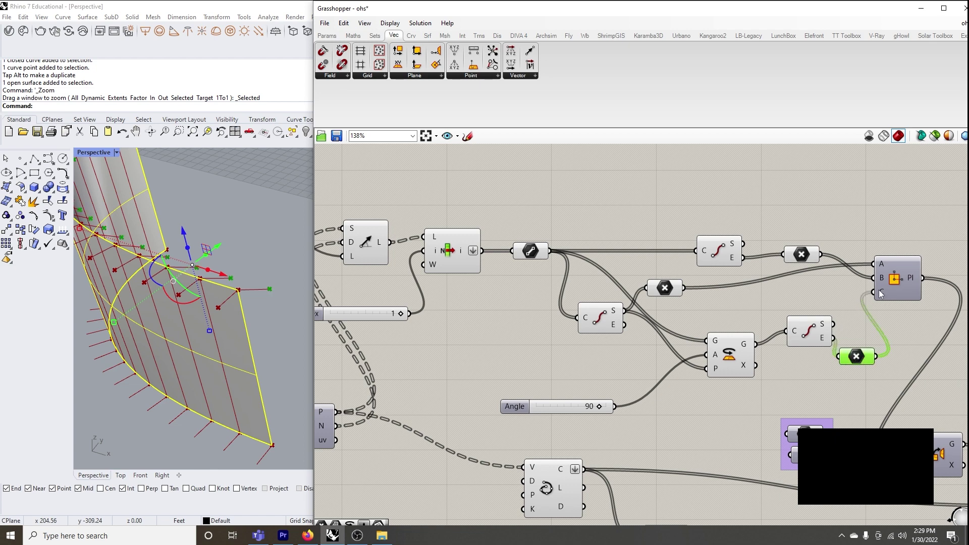
Turn on the preview of the Plane 3Pt component and inspect the planes along the wall's upper edge.
right_click_drag(299, 314, 209, 298)
scroll(79, 210, "up", 3)
right_click_drag(85, 211, 137, 188)
scroll(176, 218, "down", 3)
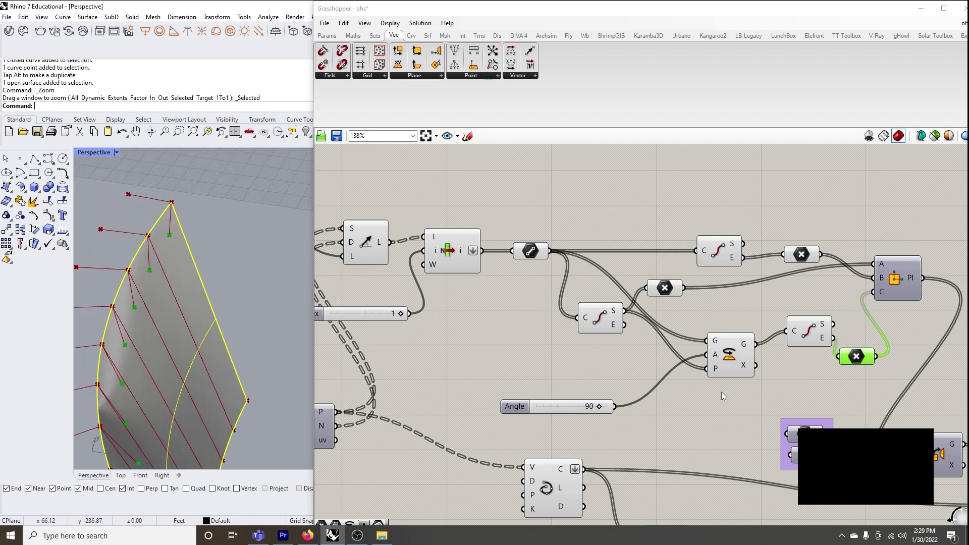
scroll(849, 341, "down", 2)
left_click(820, 291)
scroll(817, 289, "up", 4)
middle_click(800, 281)
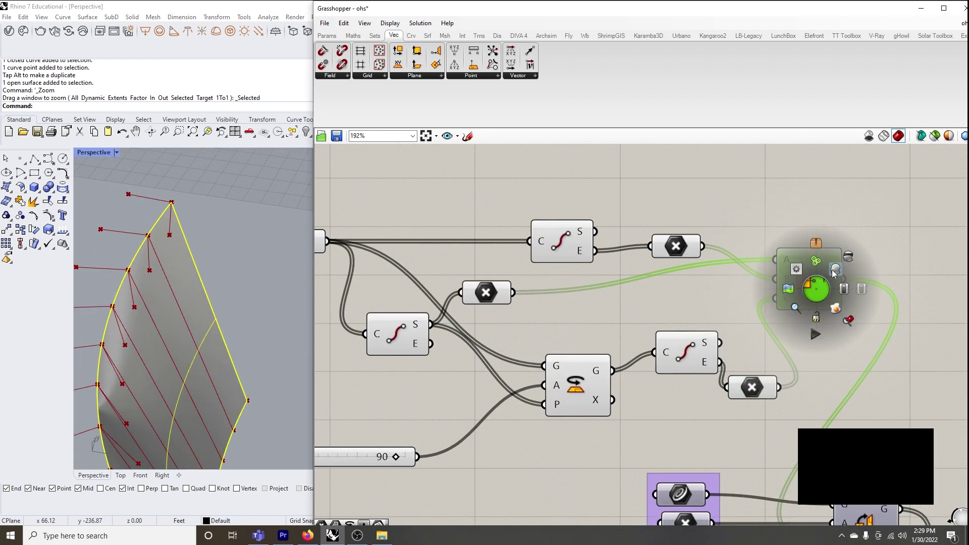
scroll(198, 228, "down", 5)
scroll(171, 308, "down", 4)
scroll(269, 377, "up", 5)
scroll(235, 321, "up", 8)
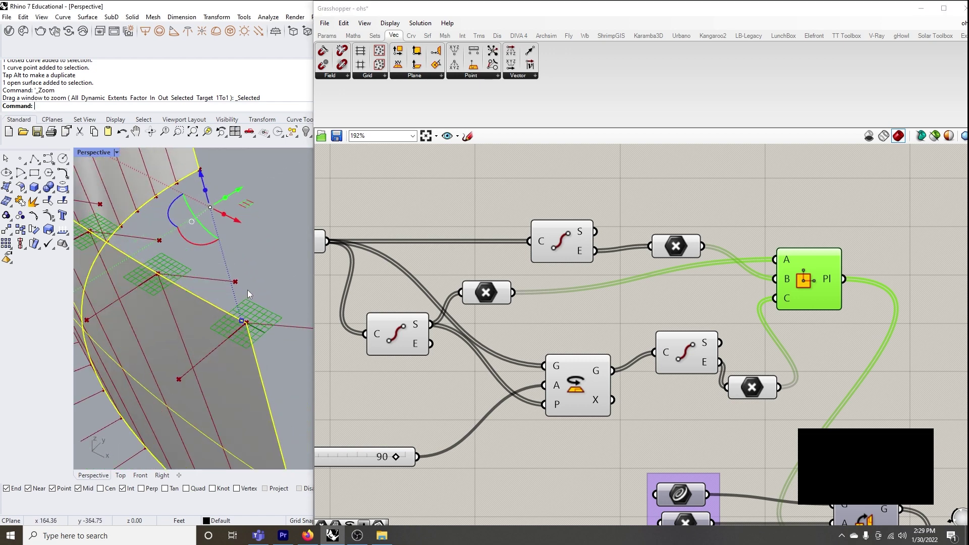
mouse_move(186, 329)
right_mouse_down()
mouse_move(226, 329)
mouse_move(135, 341)
mouse_move(194, 334)
right_mouse_up()
scroll(707, 280, "down", 4)
Tidy the layout of the rotated lines' End Points component, its Point parameter and the Plane 3Pt component.
left_click(697, 305)
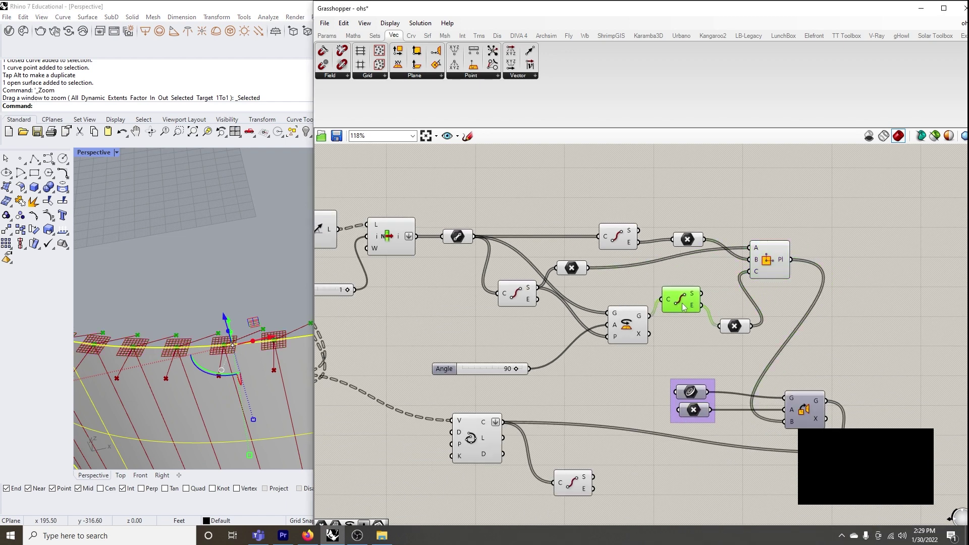
left_click_drag(733, 332, 735, 309)
left_click_drag(775, 269, 792, 279)
Examine how the Plane 3Pt output feeds the Orient component's Target input B.
scroll(696, 241, "down", 3)
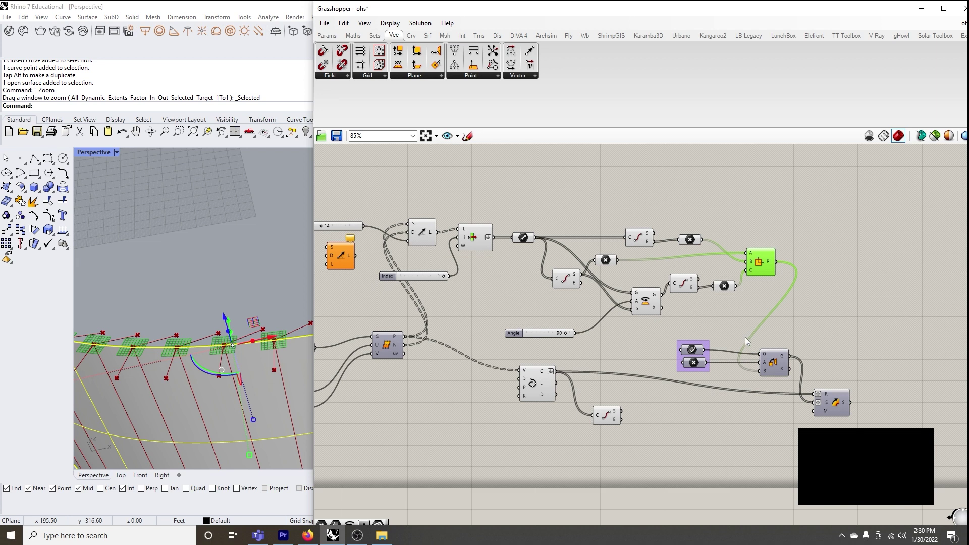
scroll(762, 374, "up", 3)
mouse_move(768, 373)
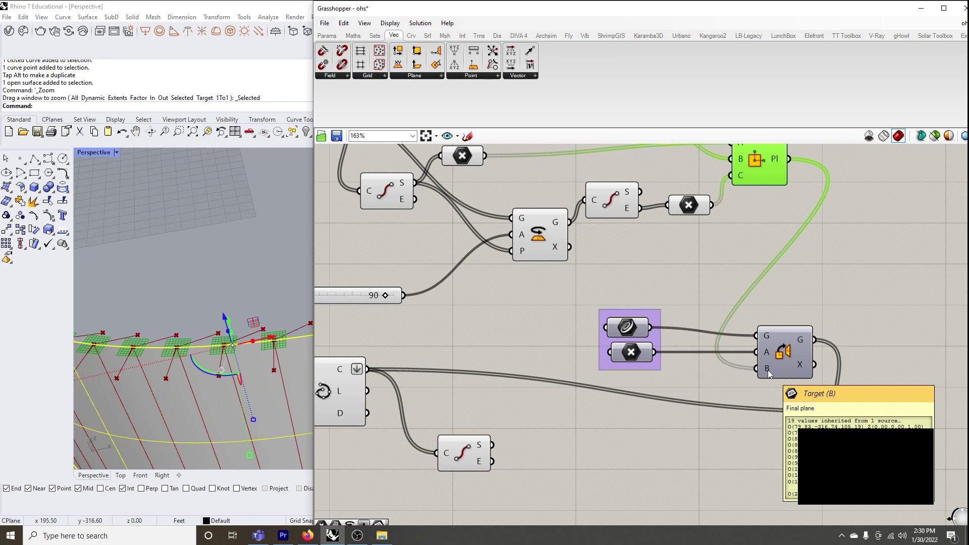
scroll(792, 372, "down", 1)
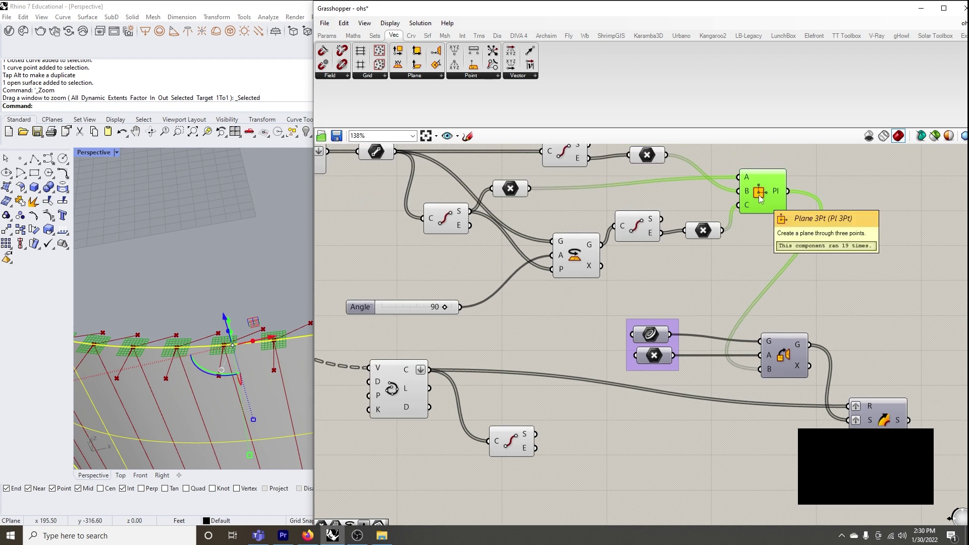
scroll(759, 195, "down", 1)
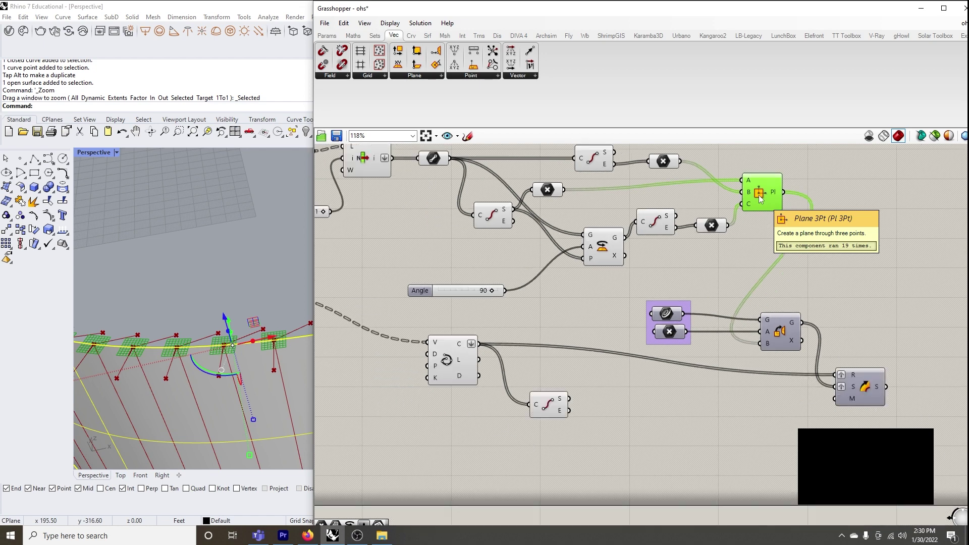
scroll(761, 199, "up", 1)
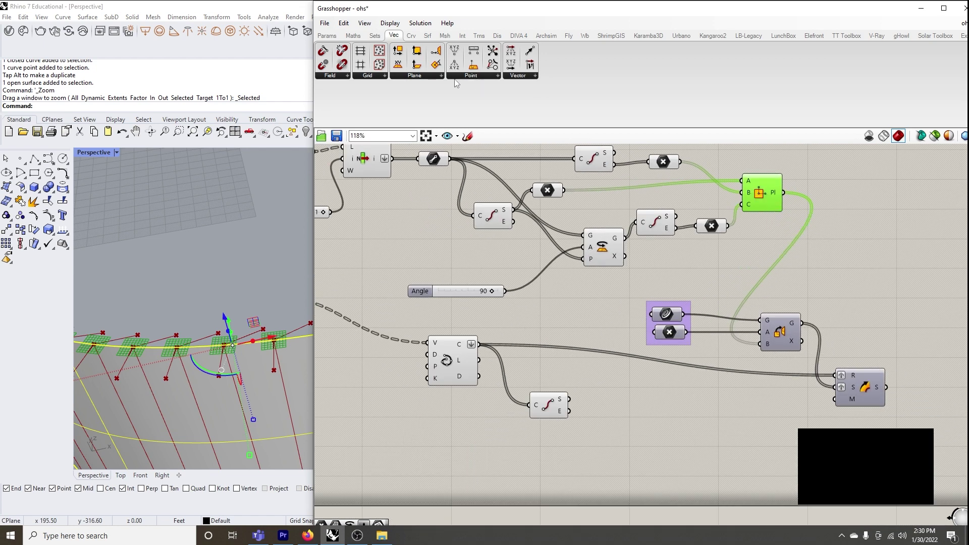
Look up Plane 3Pt among the plane components and move the Orient and sweep components farther from the section parameters.
left_click(440, 76)
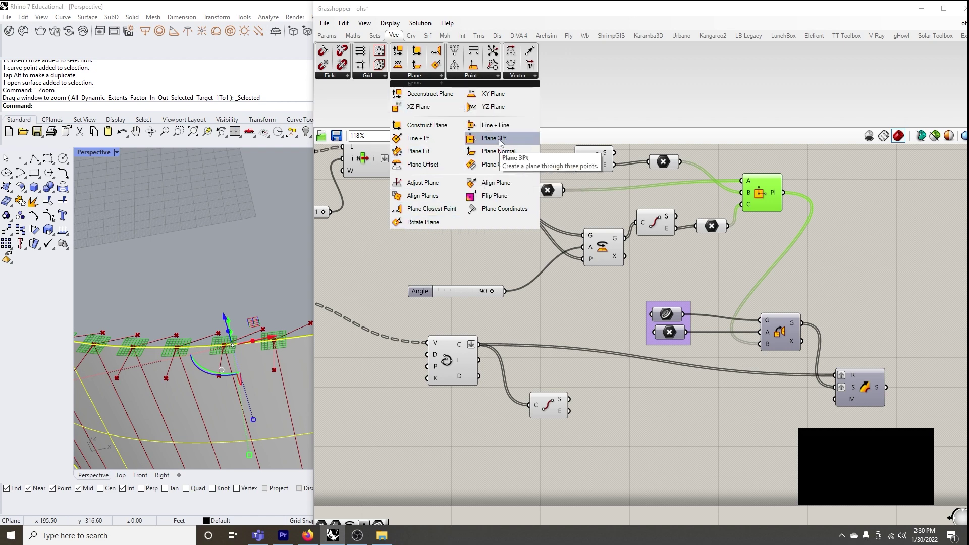
left_click(856, 212)
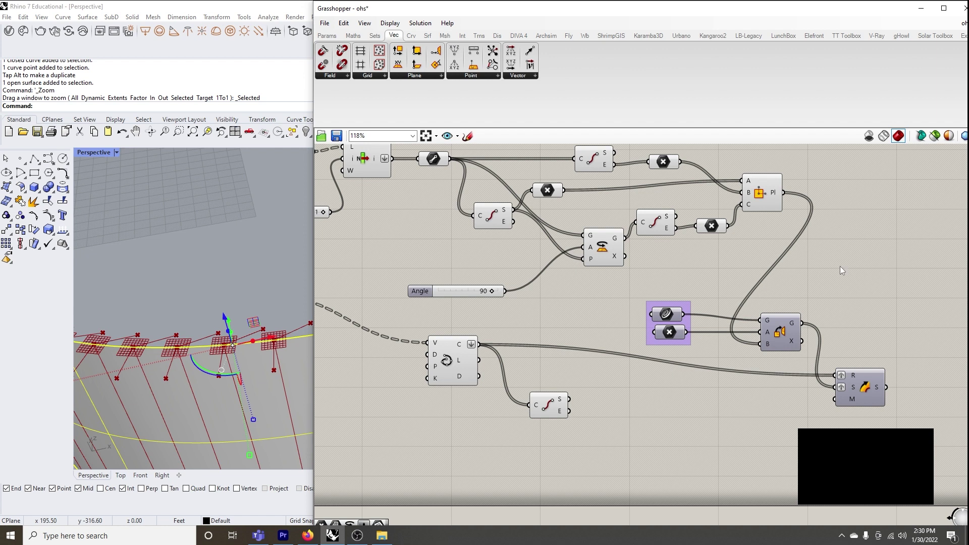
left_click_drag(777, 332, 799, 328)
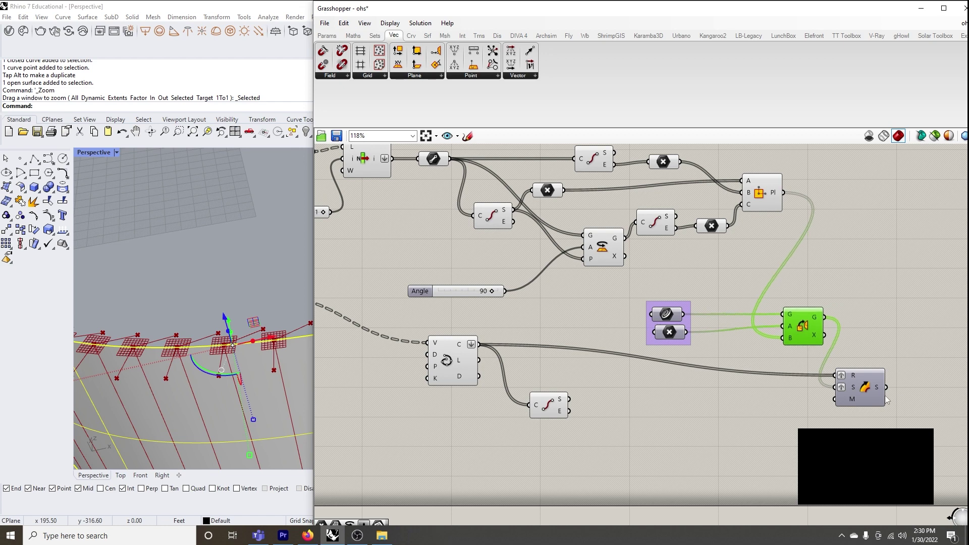
left_click_drag(870, 391, 899, 383)
Group all the plane-building components, from the Line SDL component through to Plane 3Pt.
scroll(810, 348, "down", 1)
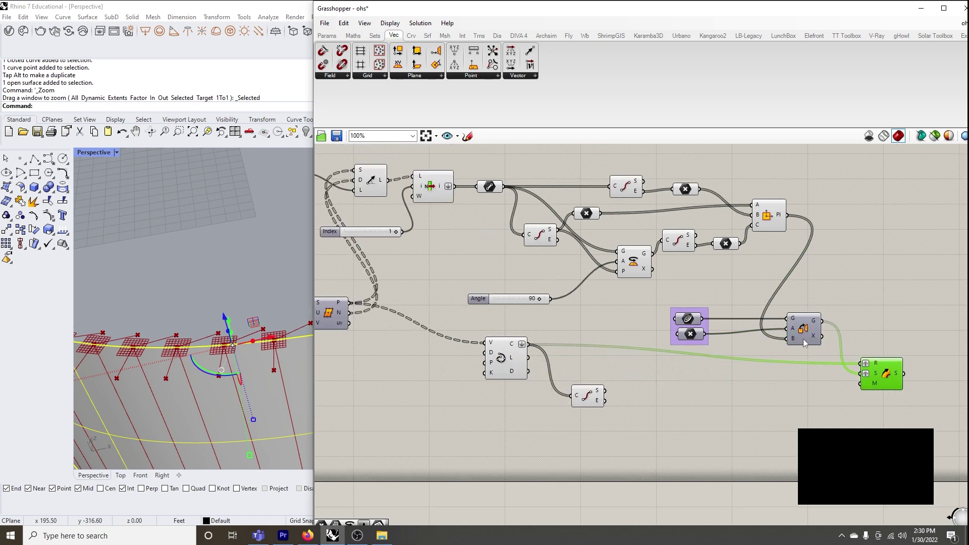
scroll(799, 340, "down", 3)
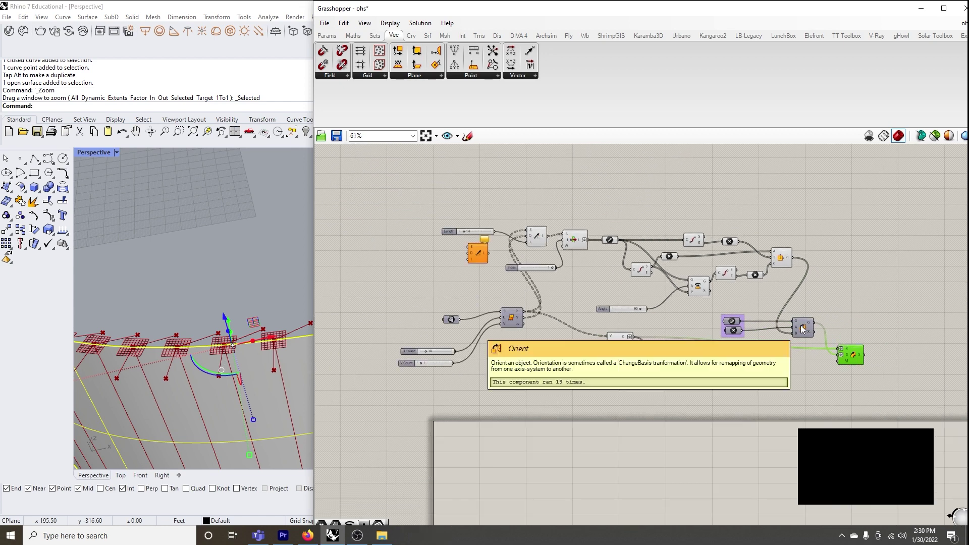
scroll(597, 296, "up", 2)
right_click_drag(690, 294, 646, 294)
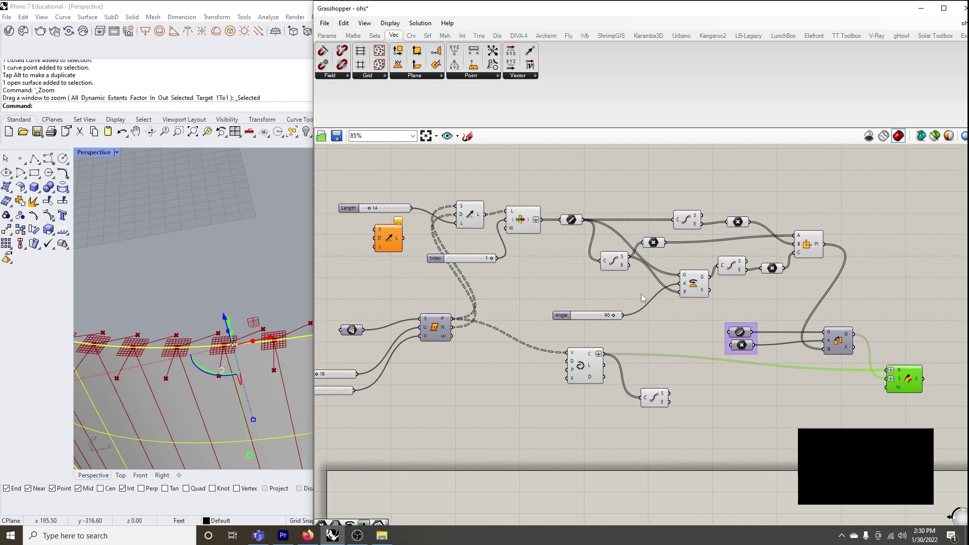
scroll(590, 259, "down", 2)
scroll(664, 278, "up", 2)
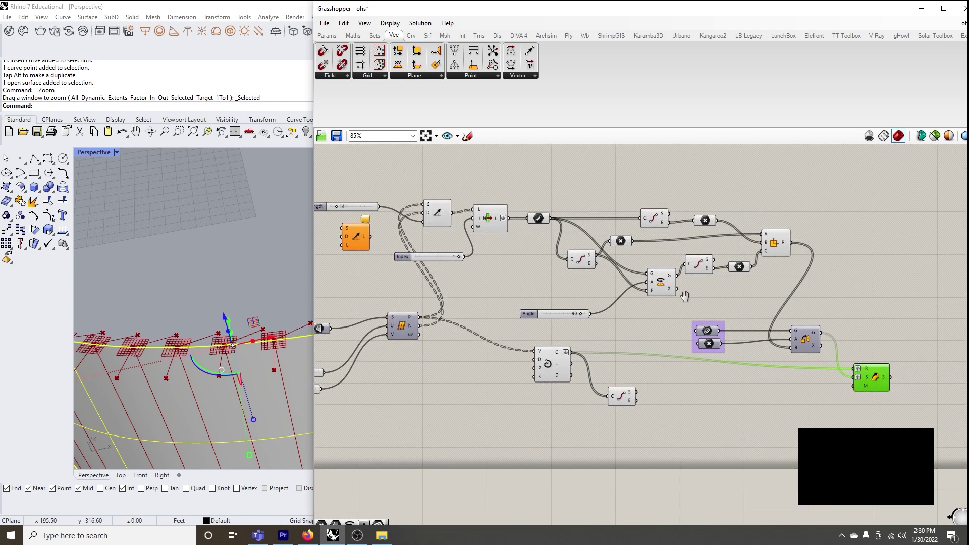
left_click(664, 279)
left_click_drag(408, 175, 869, 326)
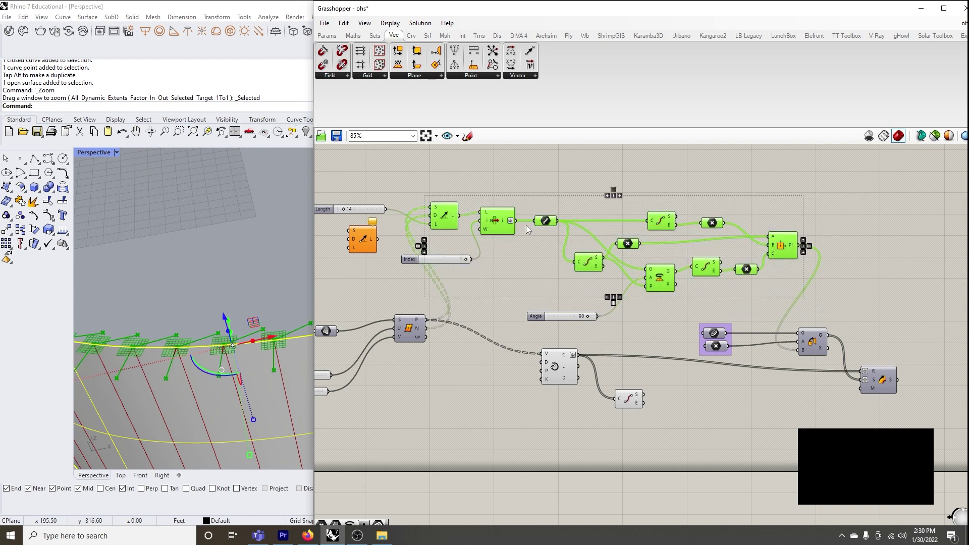
right_click(499, 223)
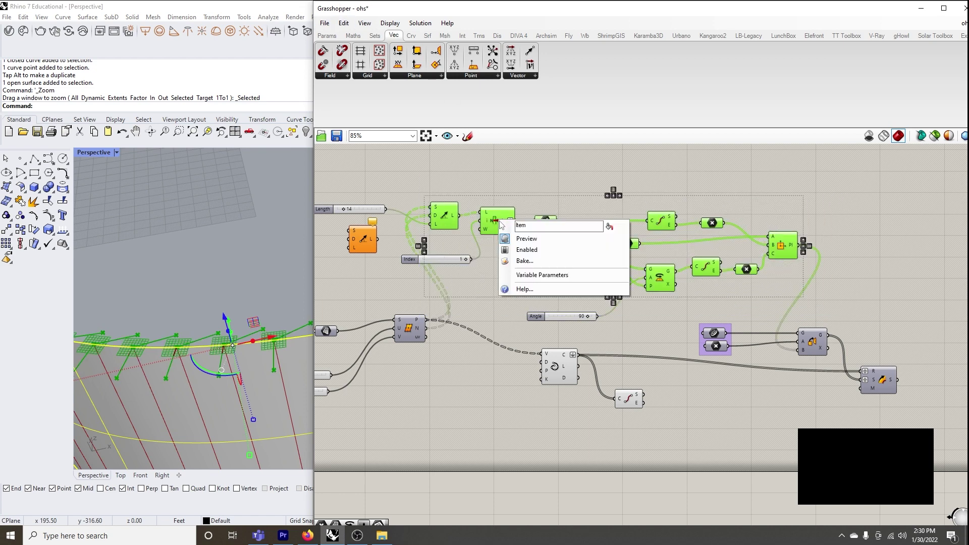
left_click(344, 24)
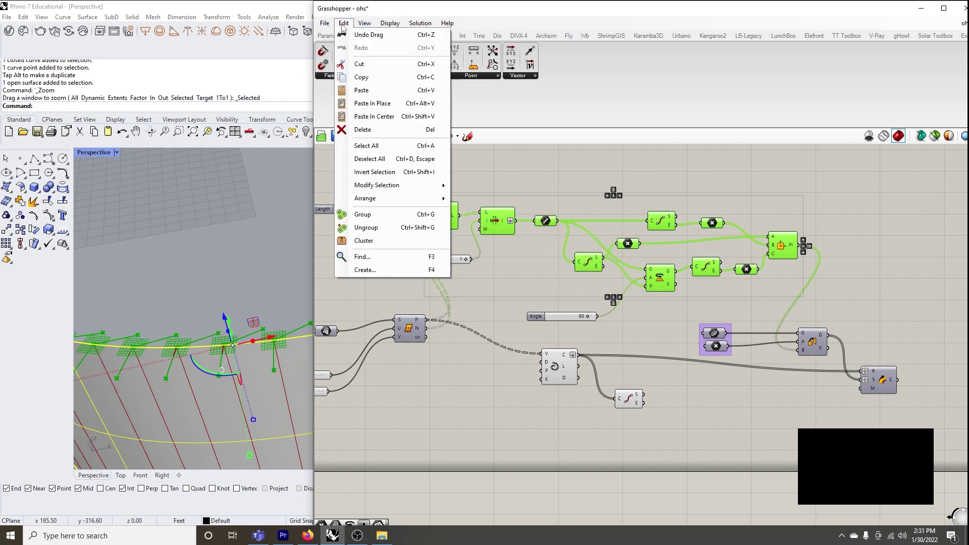
left_click(397, 215)
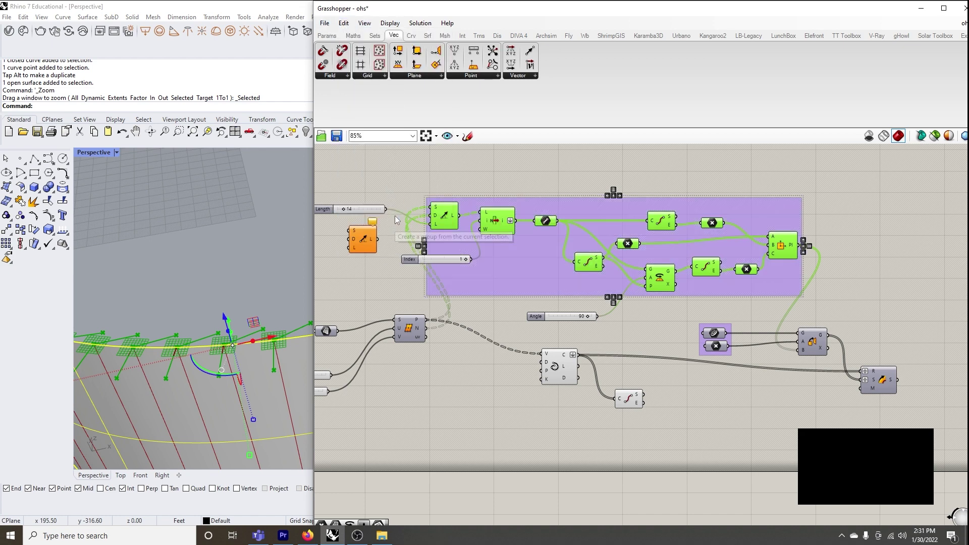
Turn the grouped plane-building components into a single cluster and reposition it between its input sliders and the Orient component.
left_click(343, 23)
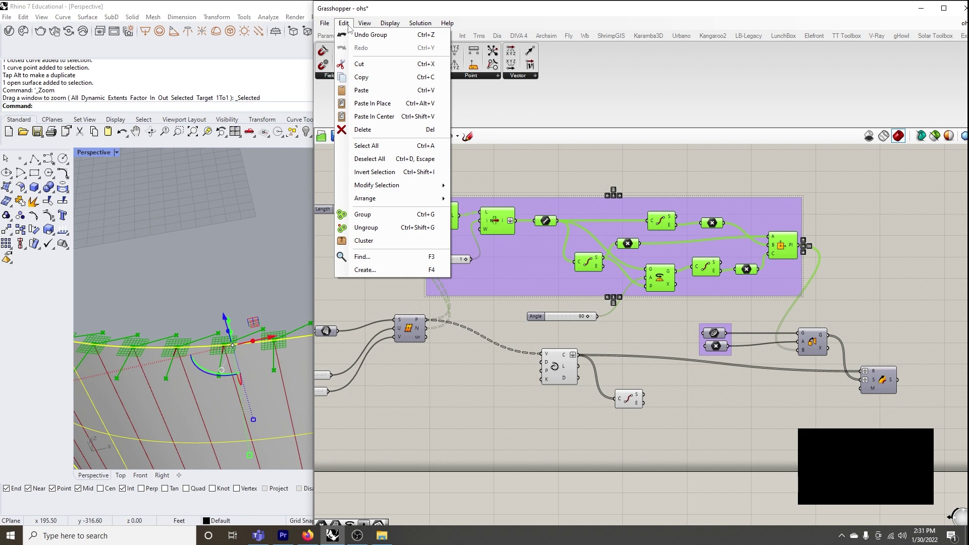
left_click(388, 241)
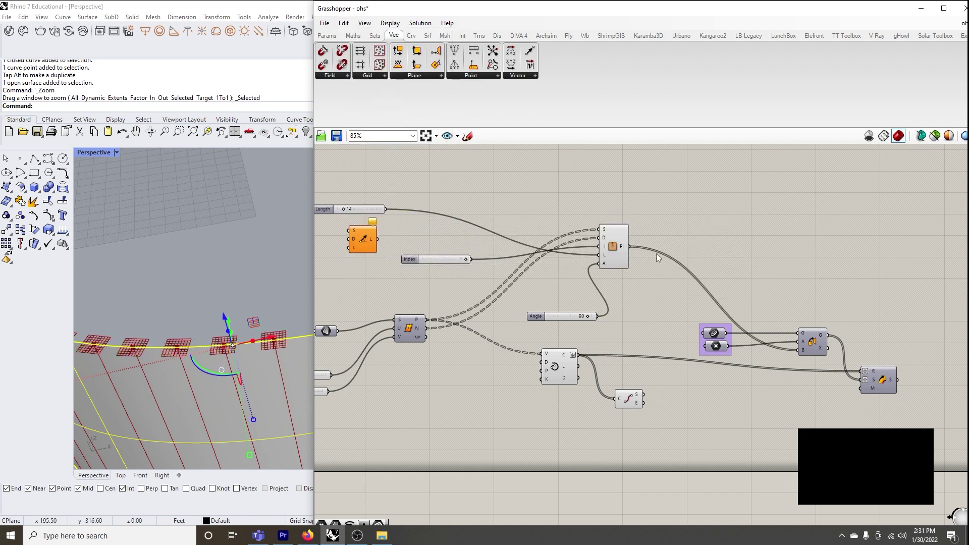
left_click_drag(621, 252, 572, 253)
scroll(592, 255, "up", 2)
left_click_drag(591, 255, 722, 272)
scroll(565, 253, "down", 2)
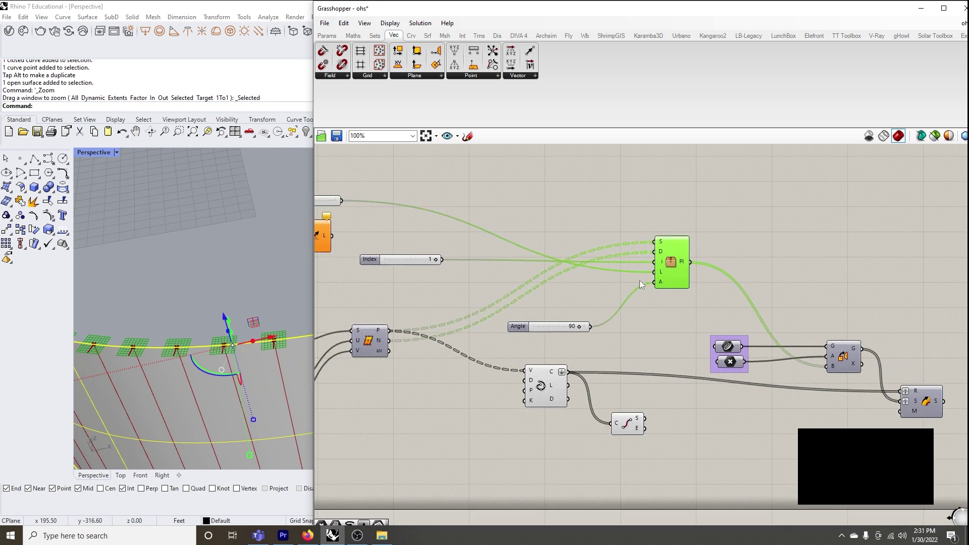
Check the cluster's connected inputs, open it to view the components inside, and return to the main definition.
scroll(641, 284, "down", 1)
left_click(414, 329)
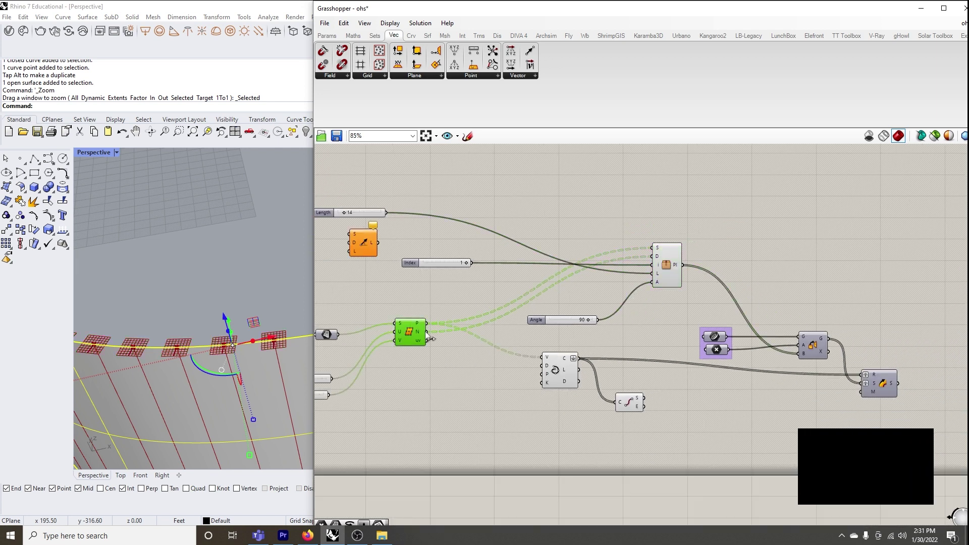
scroll(674, 274, "up", 2)
left_click(669, 271)
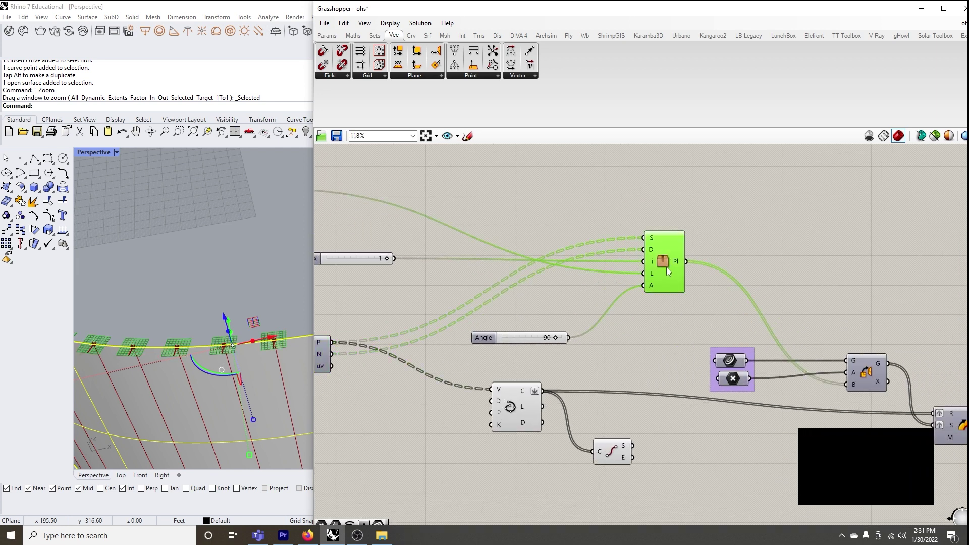
scroll(651, 273, "down", 1)
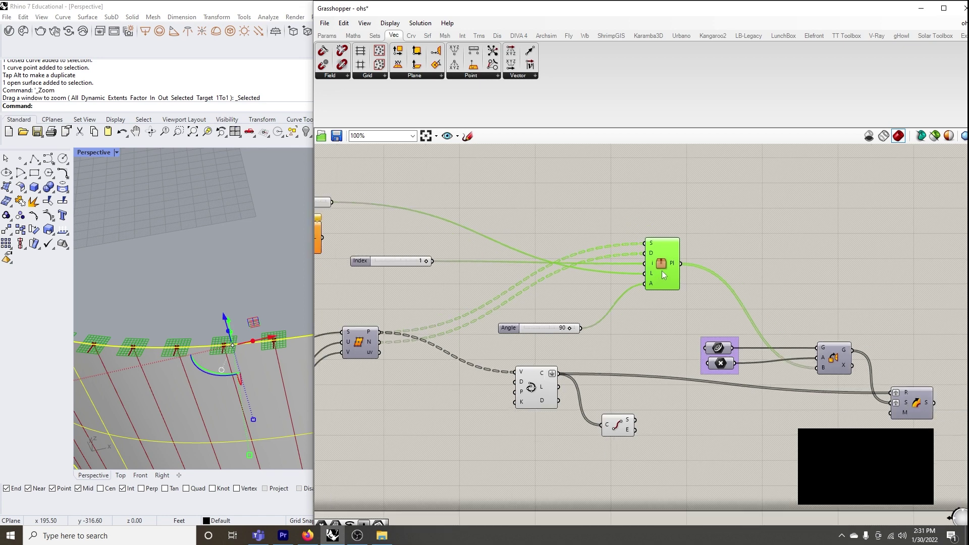
left_click_drag(662, 271, 614, 274)
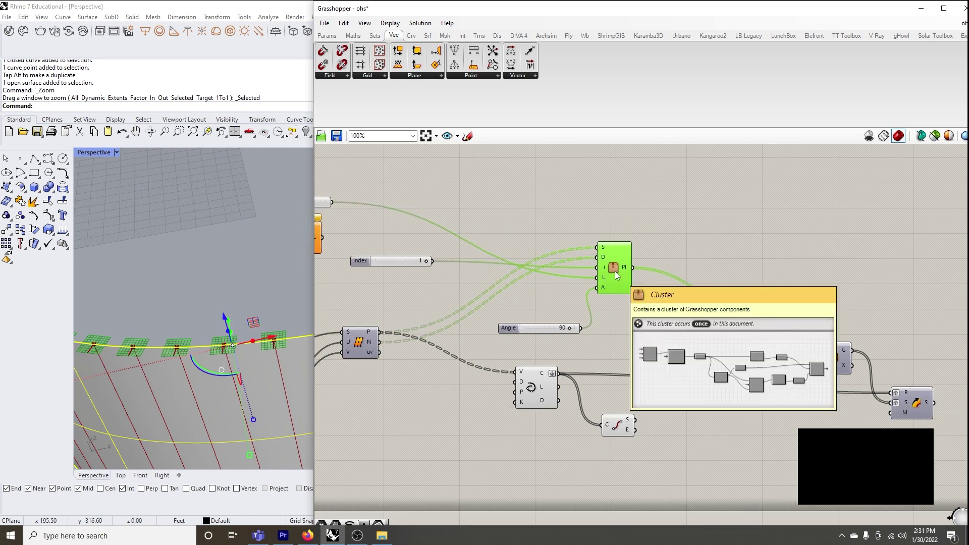
double_click(613, 268)
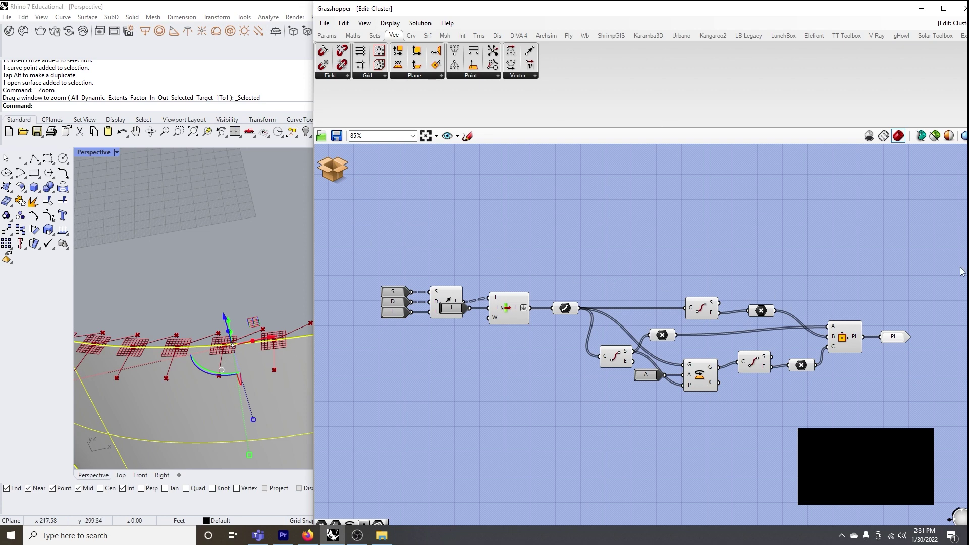
left_click(346, 172)
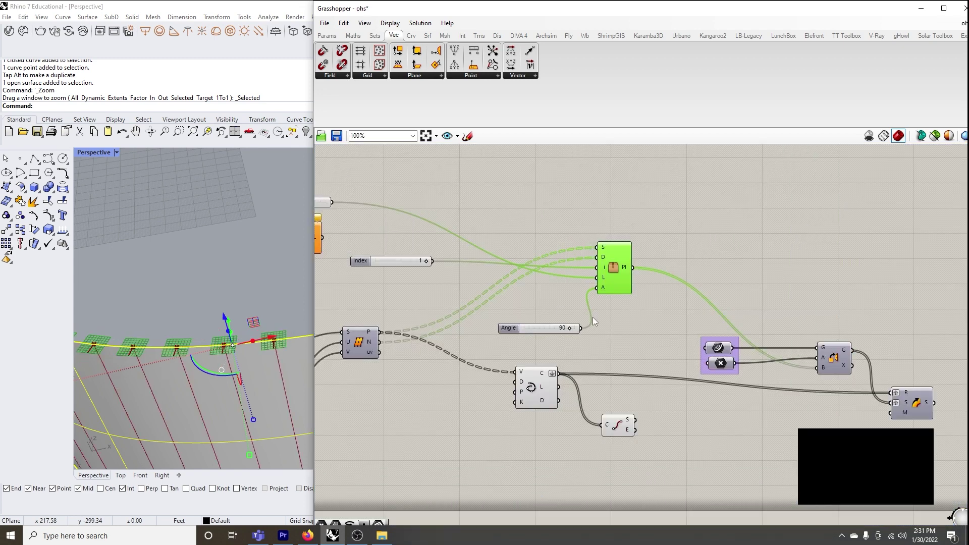
Turn on the preview of the Orient component to display the sections along the wall's upper edge.
scroll(597, 318, "down", 1)
left_click(850, 386)
scroll(803, 355, "up", 2)
left_click(801, 353)
middle_click(801, 352)
scroll(190, 301, "down", 2)
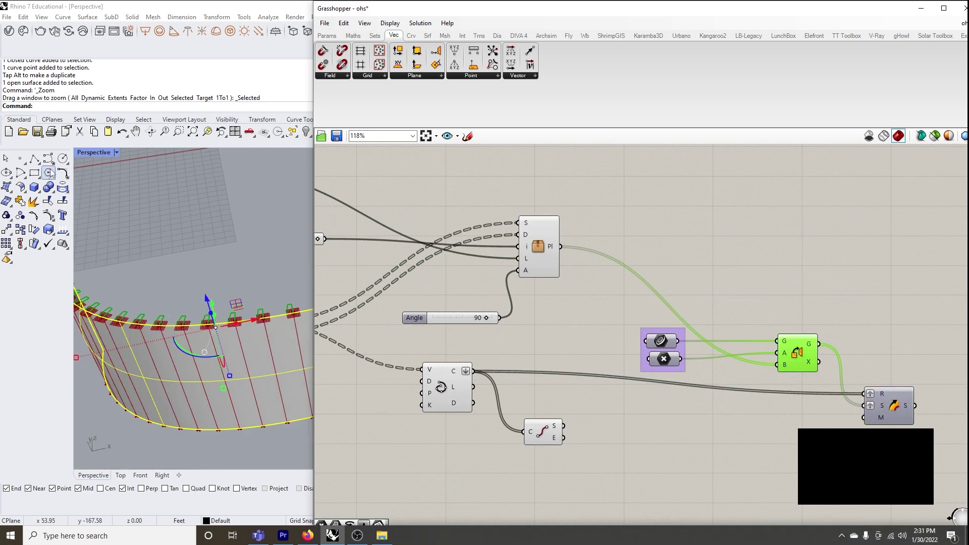
Widen the Rhino viewport beside the Grasshopper canvas and examine the oriented sections on their planes at the wall's end.
left_click_drag(311, 186, 509, 186)
scroll(892, 319, "down", 3)
right_click_drag(868, 319, 845, 316)
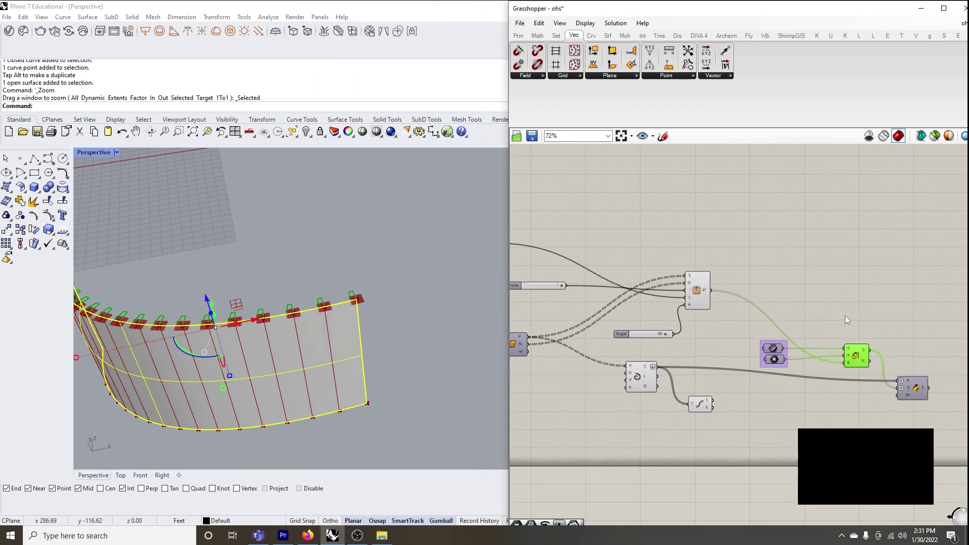
scroll(329, 289, "up", 5)
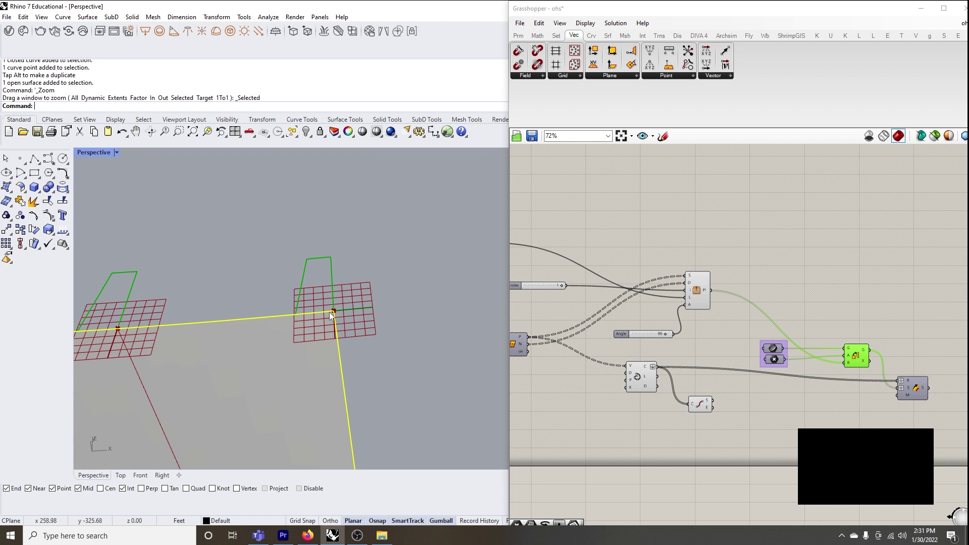
left_click(698, 298)
left_click(705, 259)
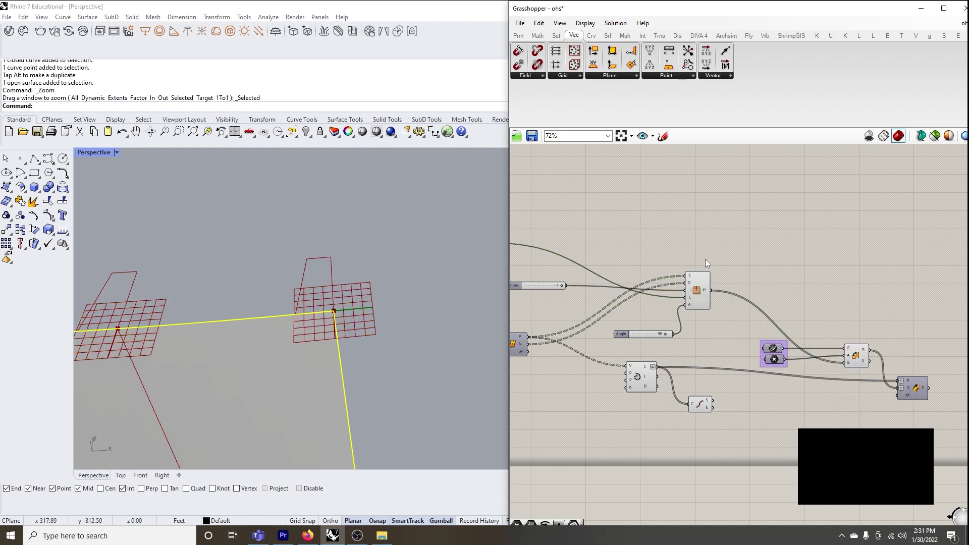
Undo the Orient preview, the cluster moves and the clustering, back to the grouped plane-building components.
key("ctrl+z")
key("ctrl+z")
key("ctrl+z")
key("ctrl+z")
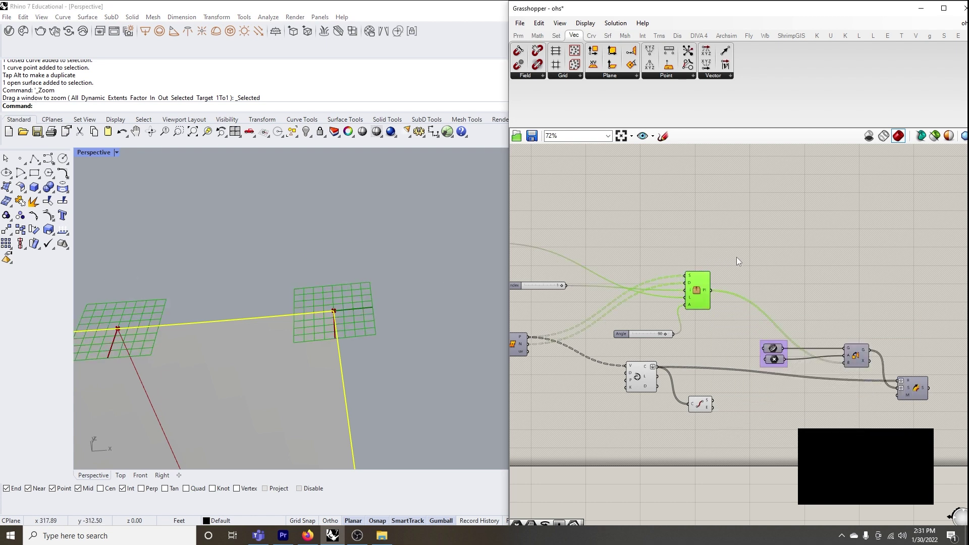
key("ctrl+z")
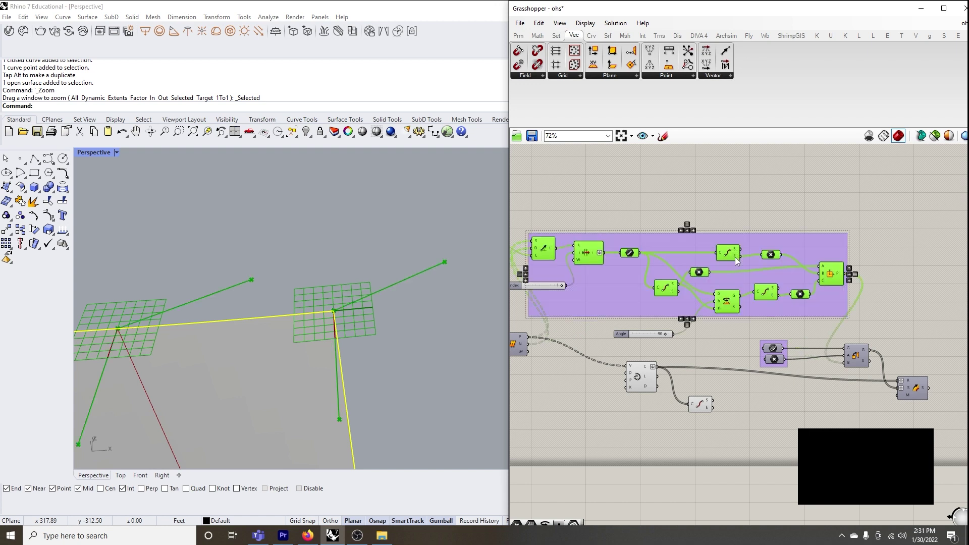
key("ctrl+z")
right_click_drag(632, 248, 646, 236)
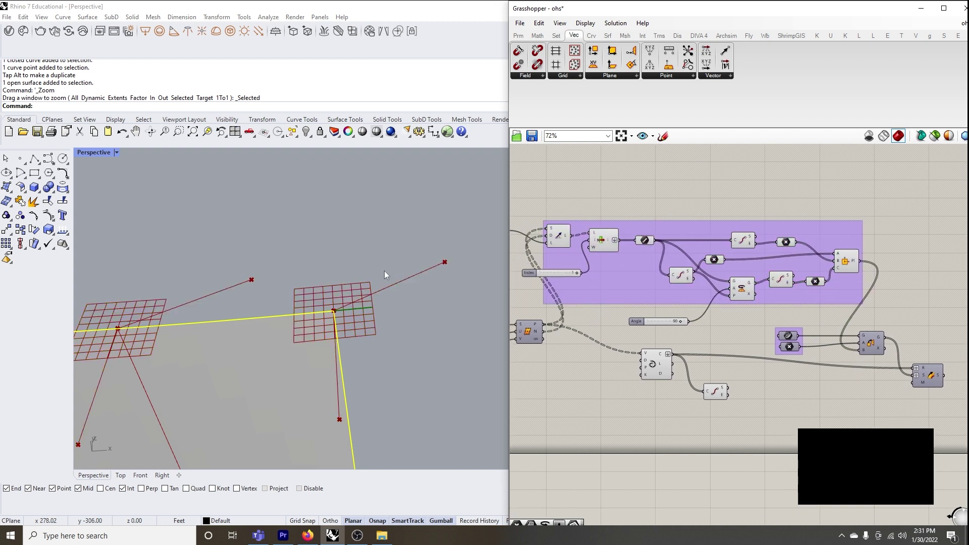
Enable the Orient component's preview again and inspect the rectangular sections on the planes along the wall's upper edge.
left_click(871, 339)
middle_click(874, 348)
left_click(892, 326)
scroll(368, 280, "down", 6)
right_click_drag(202, 295, 233, 330)
scroll(208, 331, "up", 3)
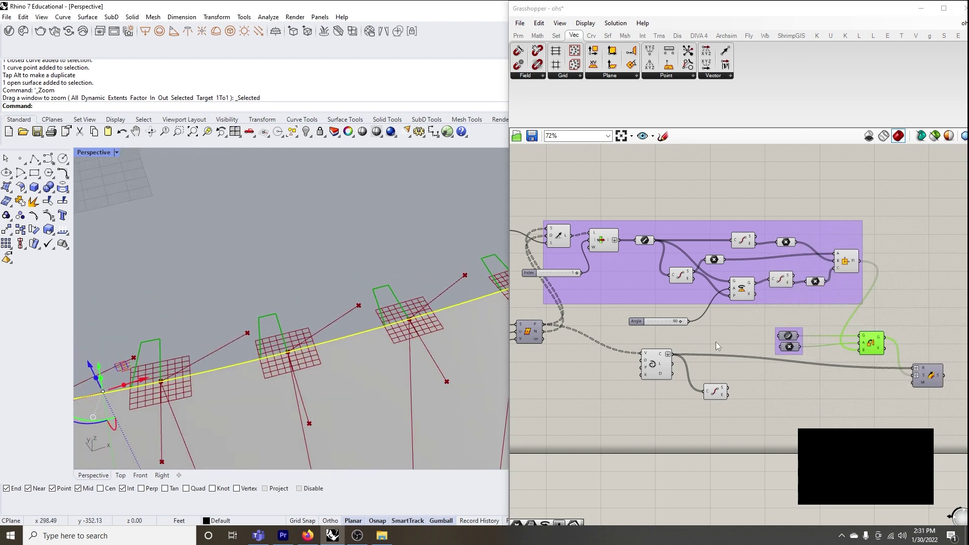
Turn on the preview of the sweep component fed by the oriented sections.
right_click_drag(911, 373, 793, 363)
scroll(792, 363, "up", 2)
left_click(831, 380)
scroll(827, 369, "up", 1)
middle_click(826, 370)
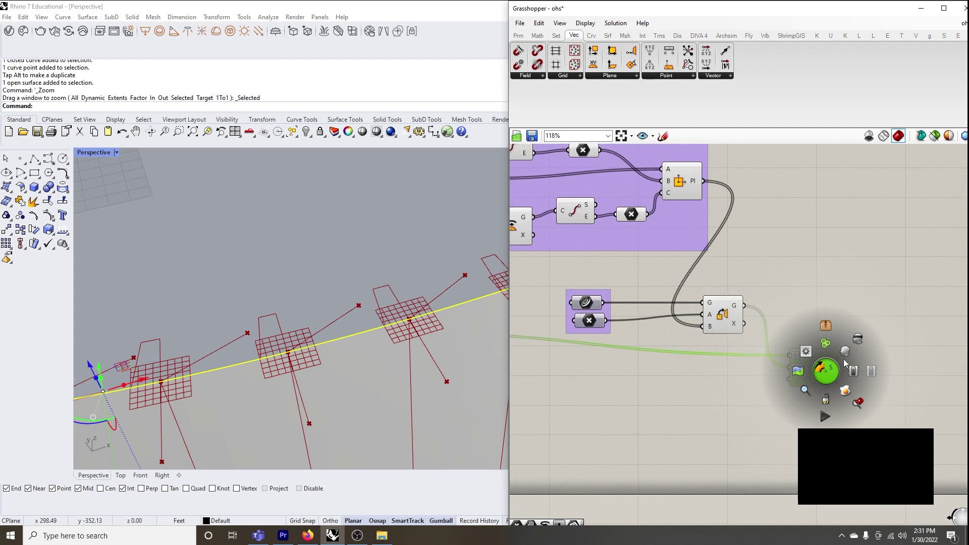
left_click(845, 349)
Examine the swept fins along the curved wall from several angles and distances.
scroll(344, 286, "down", 8)
right_click_drag(345, 286, 414, 298)
right_click_drag(247, 284, 323, 291)
scroll(455, 328, "down", 6)
scroll(323, 291, "up", 7)
right_click_drag(450, 342, 418, 320, "shift")
scroll(418, 320, "down", 3)
scroll(352, 301, "up", 4)
scroll(353, 302, "up", 3)
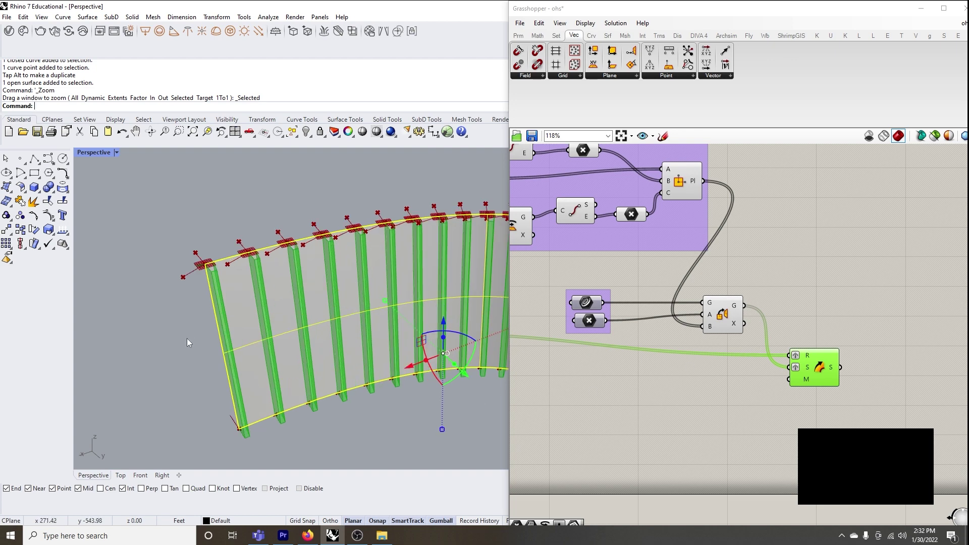
scroll(188, 333, "down", 2)
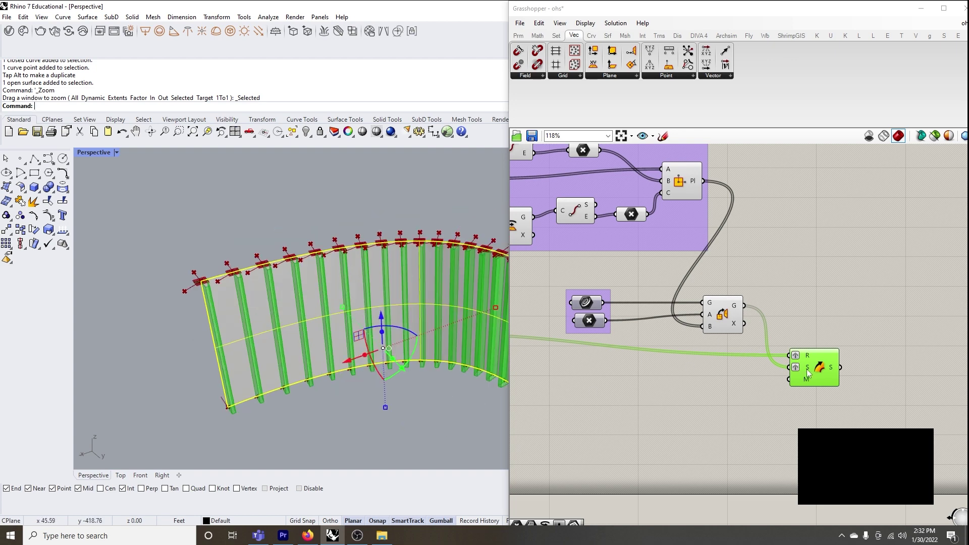
Tidy the end of the definition by moving the sweep component, Orient and its grouped section parameters closer together.
left_click_drag(806, 369, 822, 358)
left_click_drag(721, 323, 782, 300)
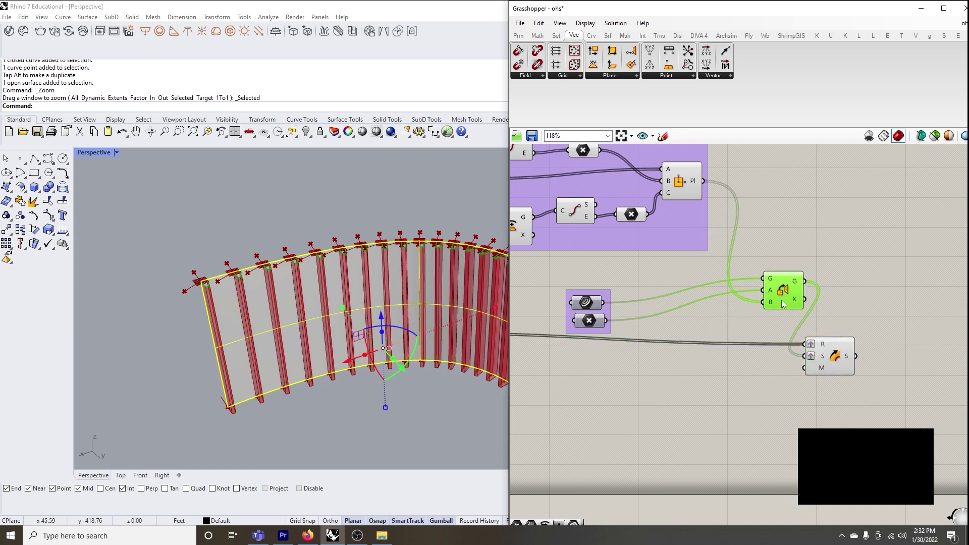
right_click_drag(625, 334, 703, 359)
left_click(673, 346)
left_click_drag(673, 331, 784, 303)
left_click(720, 323)
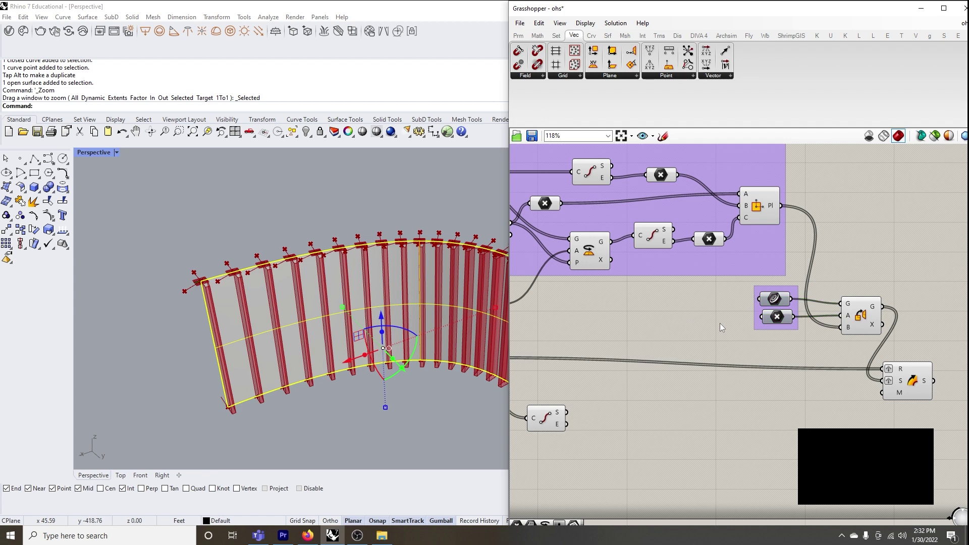
Review the whole definition, from the grouped plane-building components through the Plane 3Pt output to the Orient and sweep components.
scroll(720, 323, "down", 5)
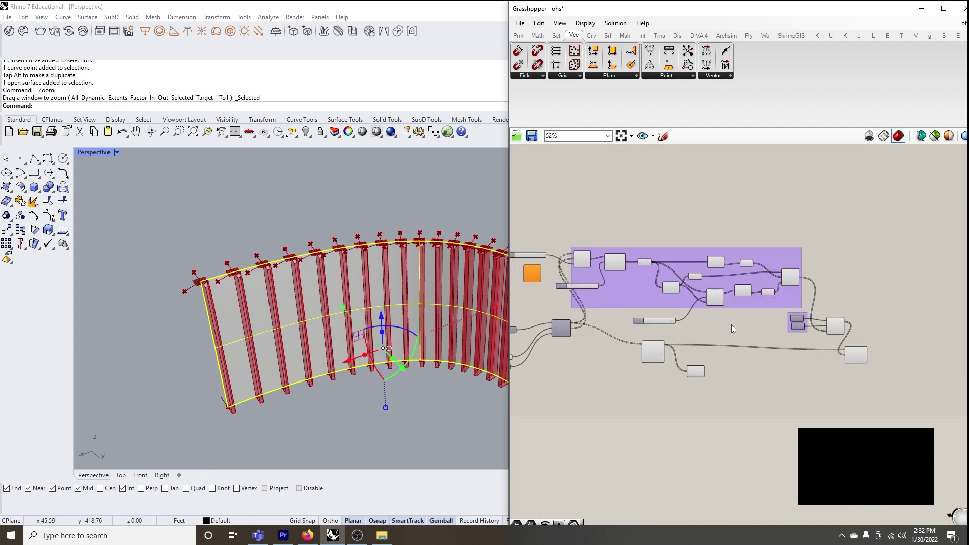
scroll(732, 325, "up", 2)
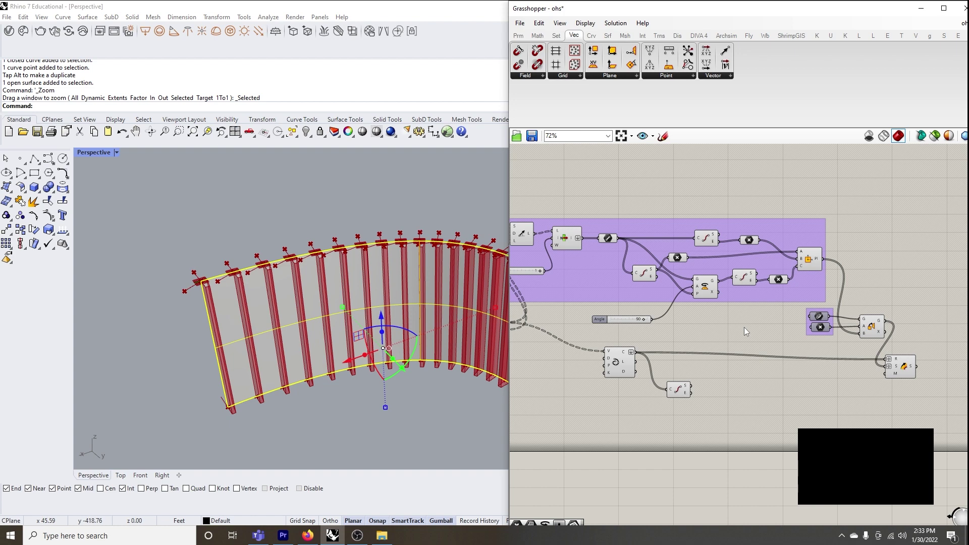
scroll(879, 371, "down", 2)
scroll(671, 289, "up", 4)
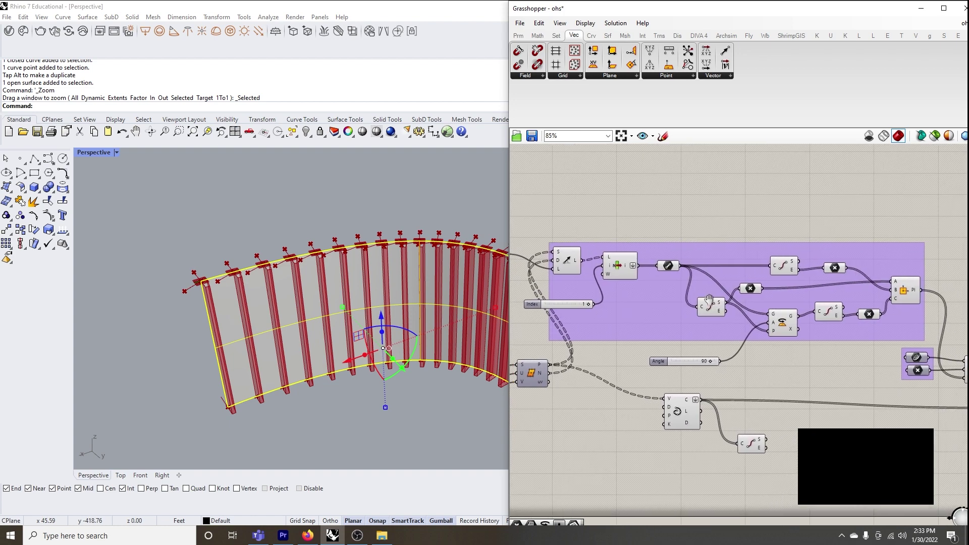
right_click_drag(709, 299, 692, 299)
left_click(890, 292)
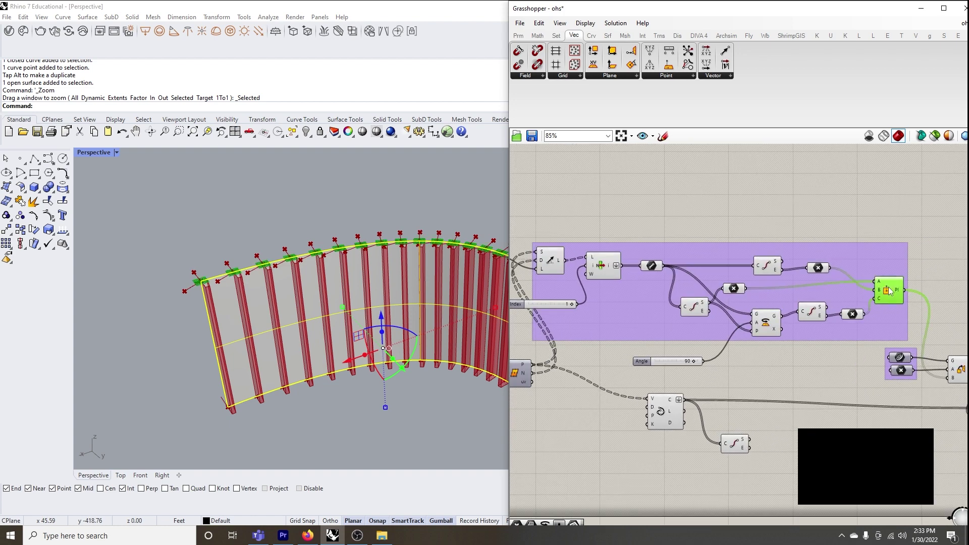
left_click_drag(890, 292, 890, 287)
scroll(895, 296, "down", 1)
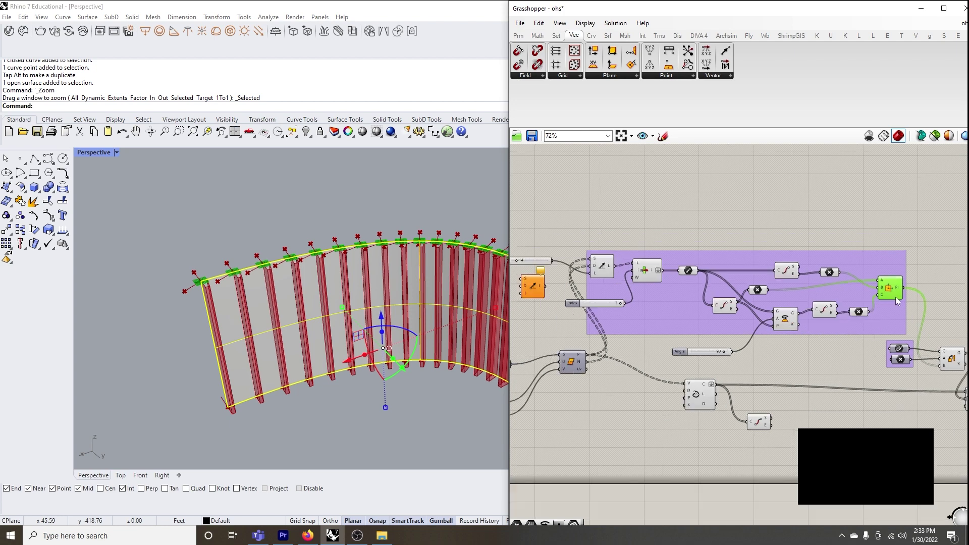
scroll(807, 298, "up", 1)
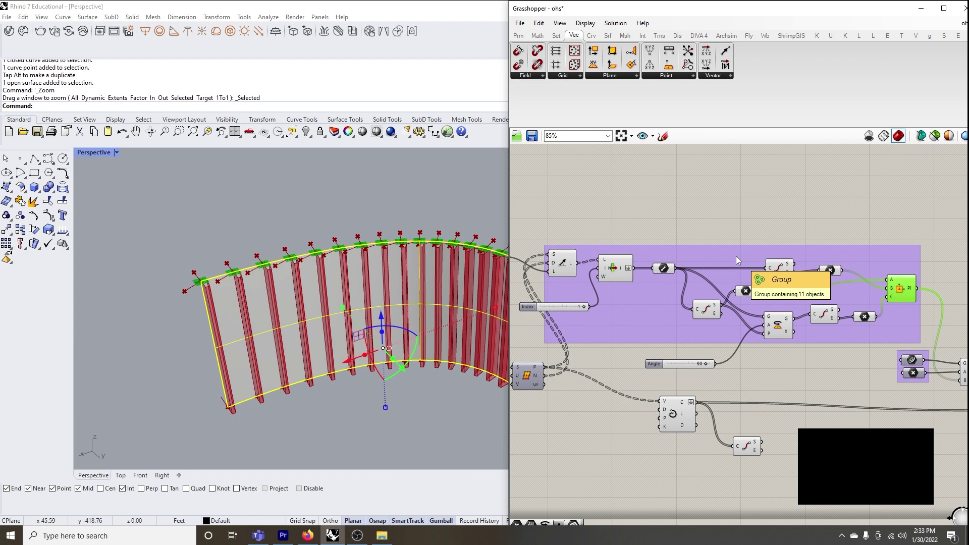
scroll(709, 260, "down", 3)
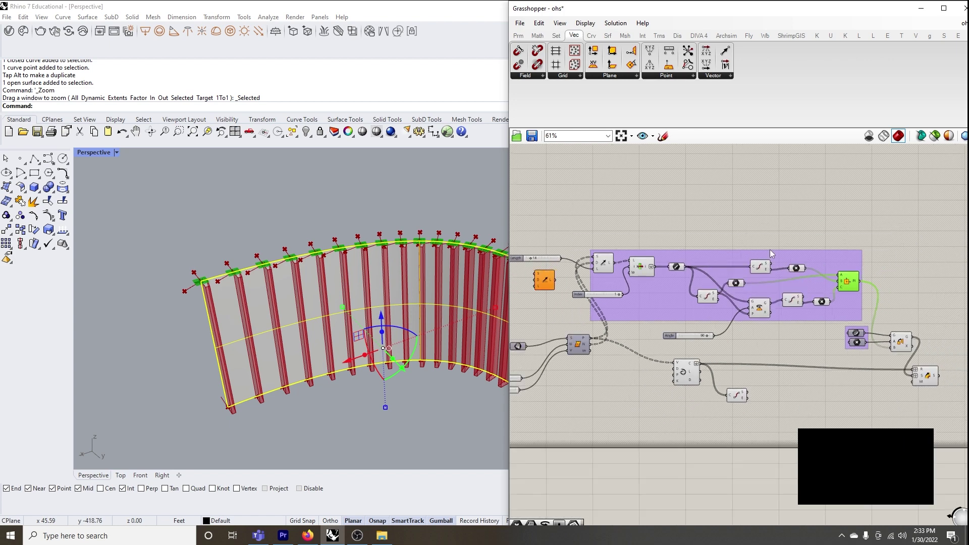